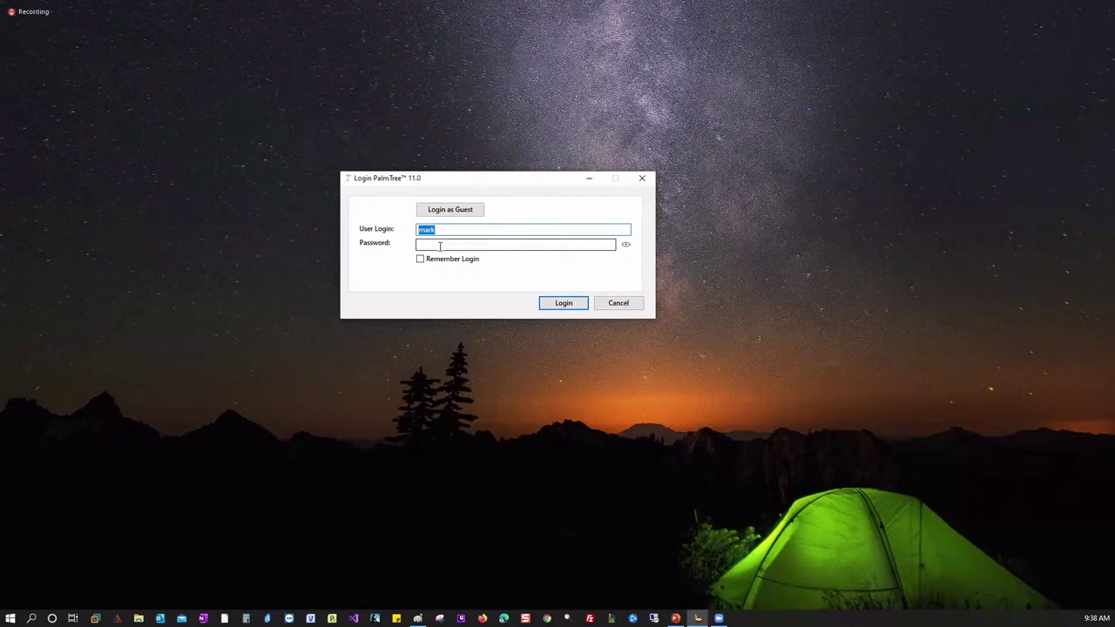
- Enter the account password in the login dialog and sign in to PalmTree 11
click(440, 247)
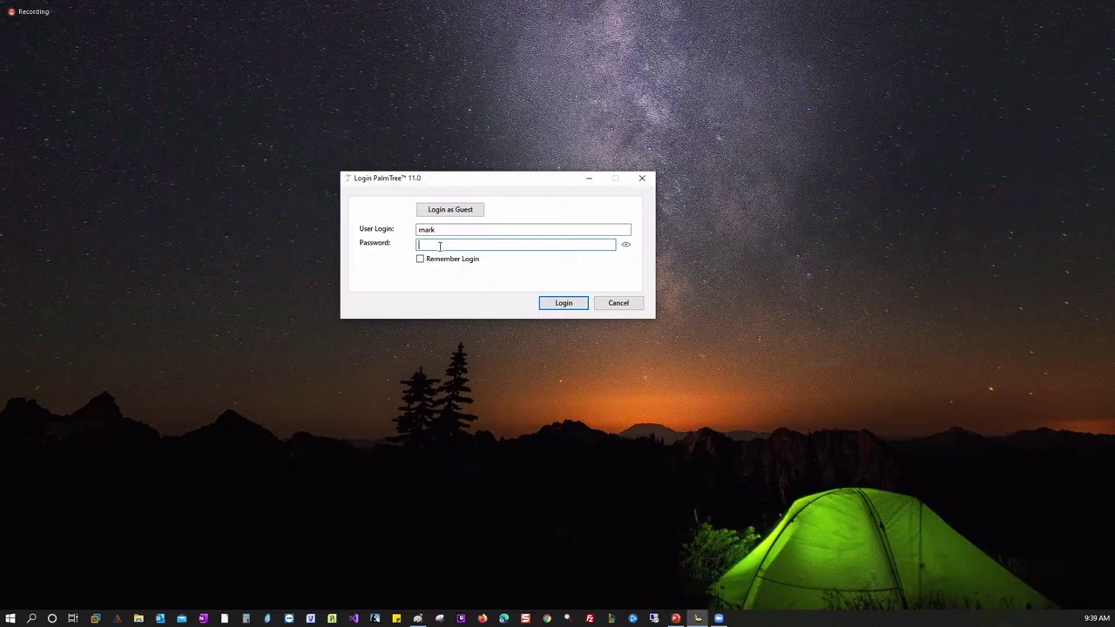
click(562, 302)
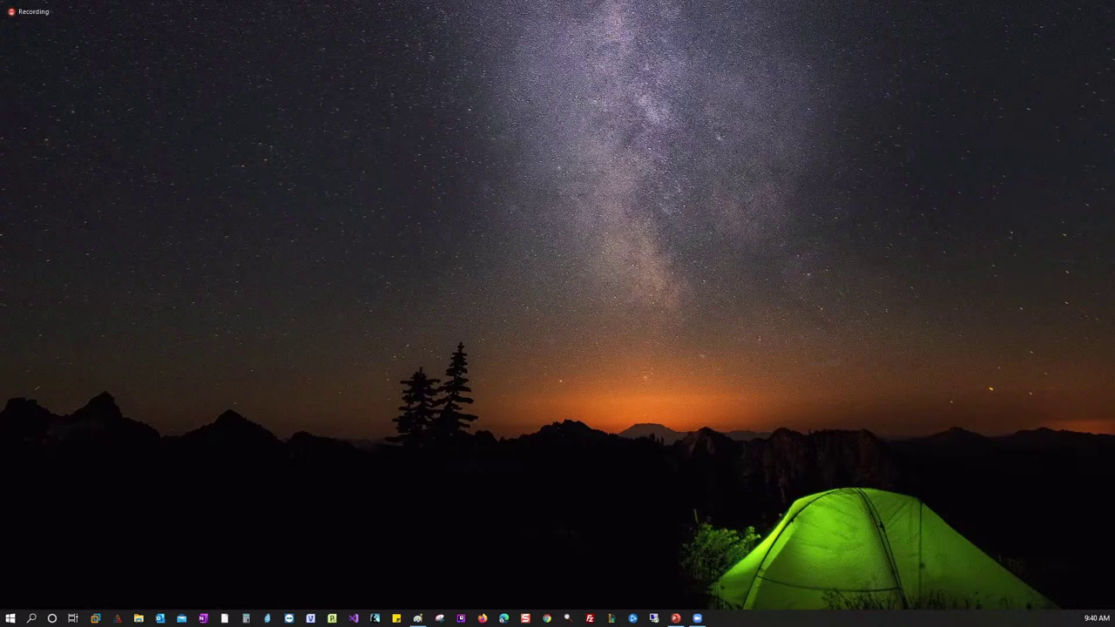
- Open PalmTree's App folder in File Explorer, then minimize Explorer to the desktop
key(super+e)
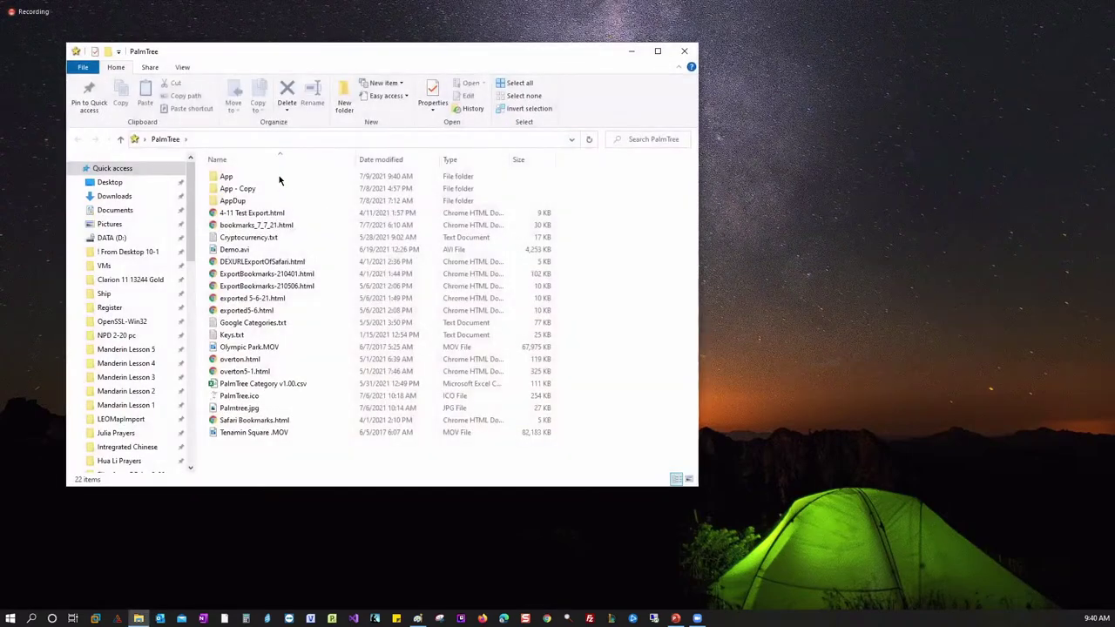
double_click(279, 178)
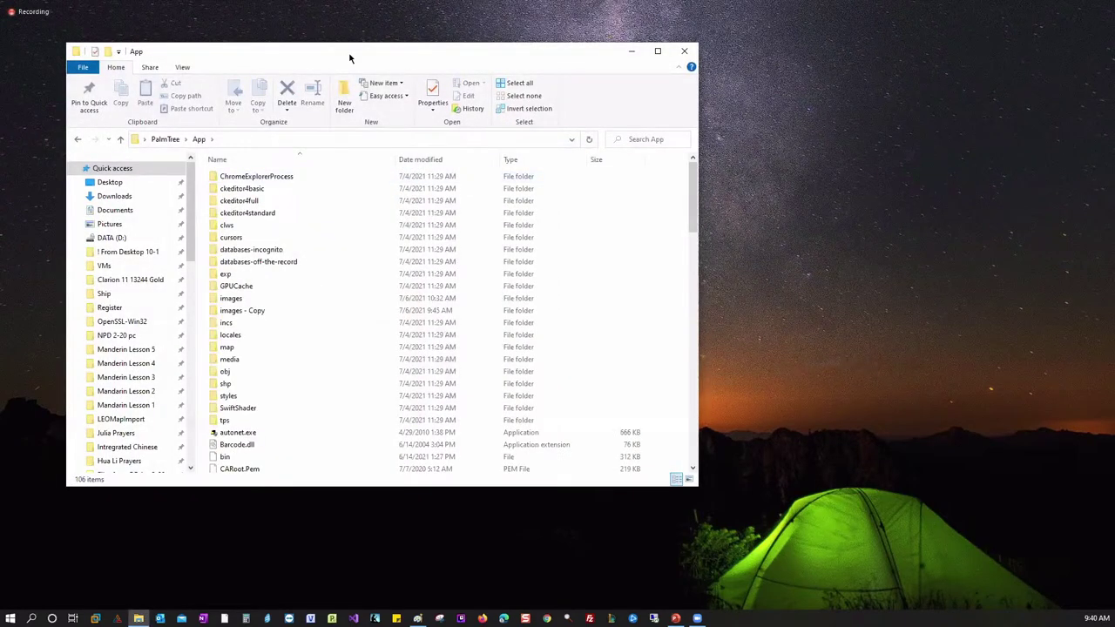
key(super+d)
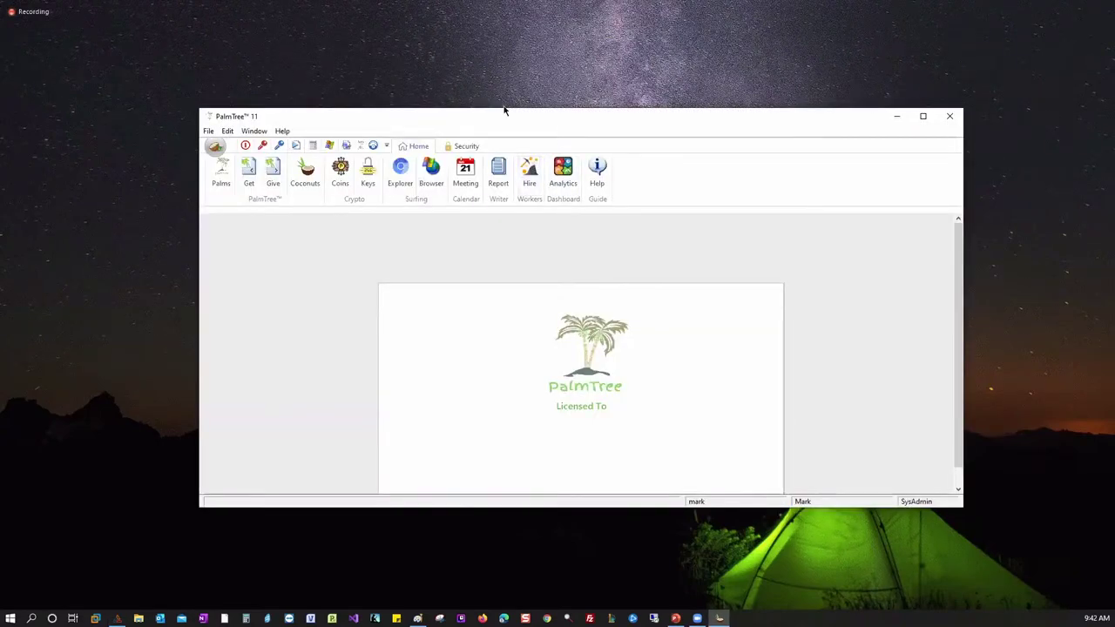
- Maximize the PalmTree 11 main window from its title bar
double_click(503, 110)
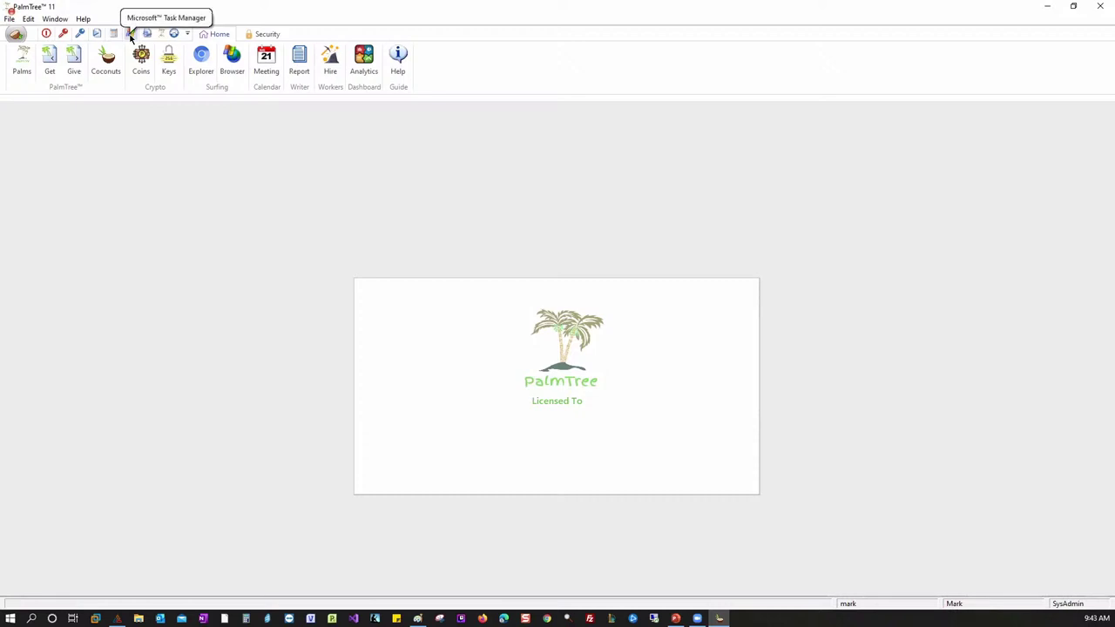
- Open Task Manager from the quick-access toolbar, expand it to full details, then close it
click(131, 35)
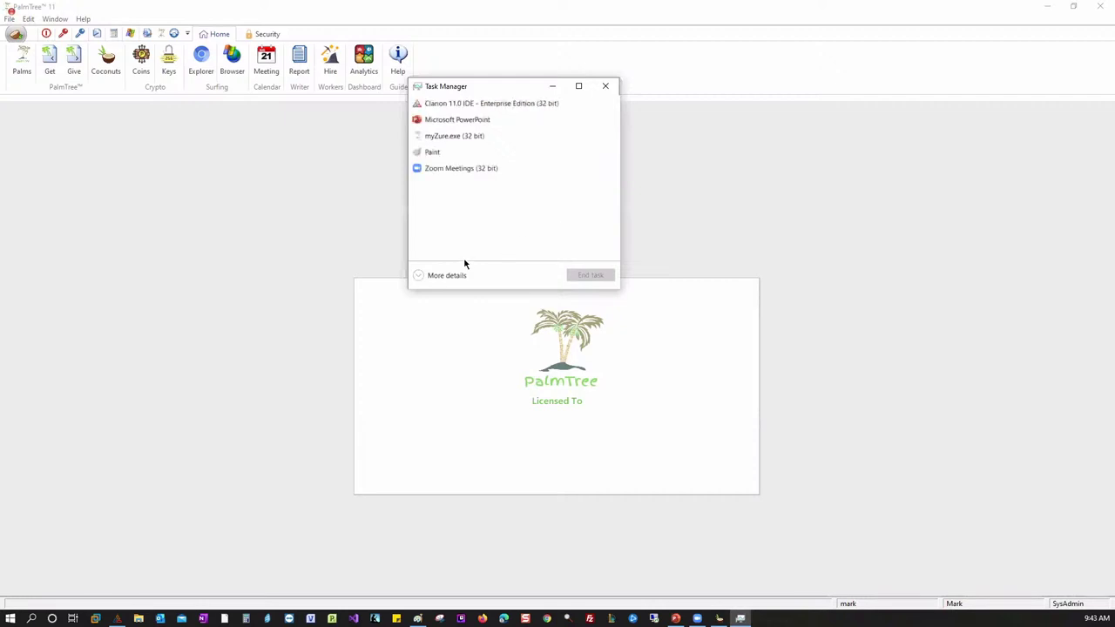
click(454, 275)
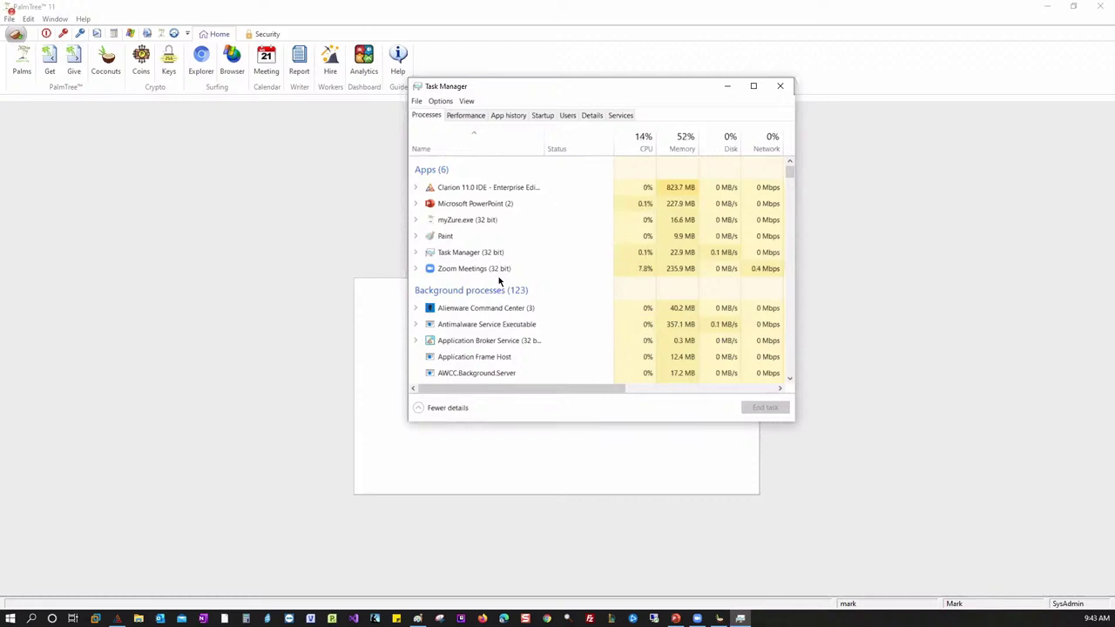
click(780, 87)
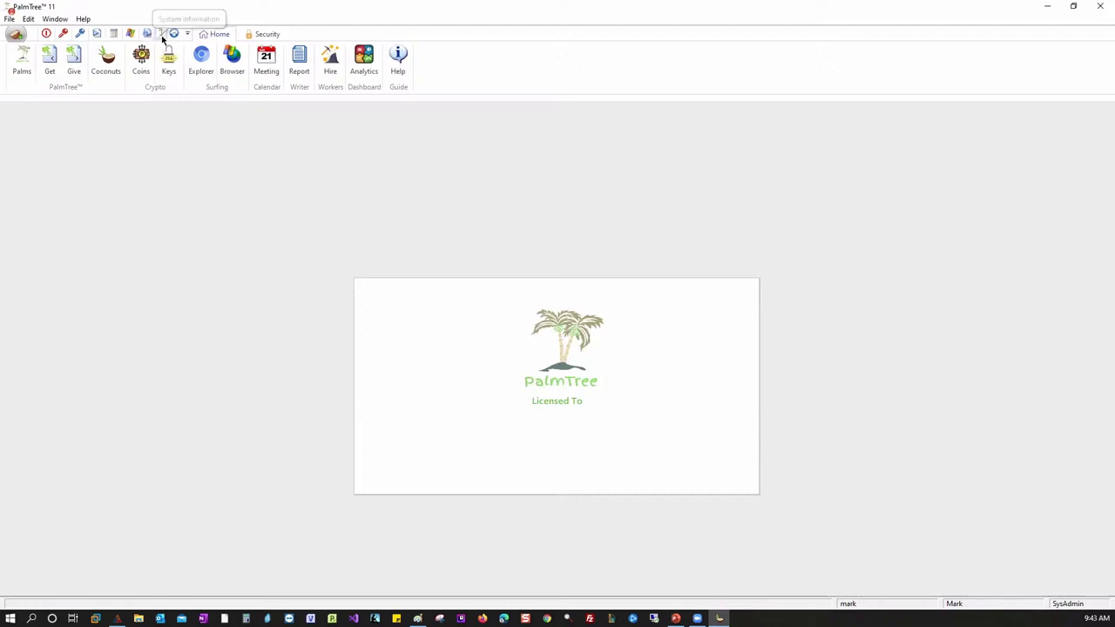
- Open the System Information dialog, move it up and left, then close it
click(147, 33)
drag(388, 216, 330, 172)
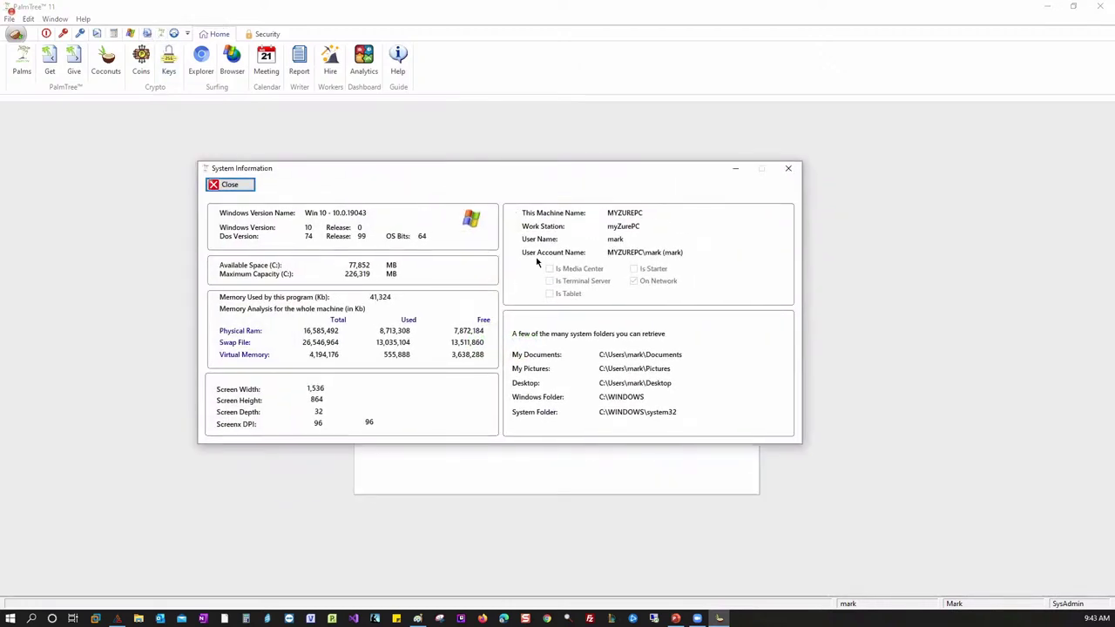
click(787, 169)
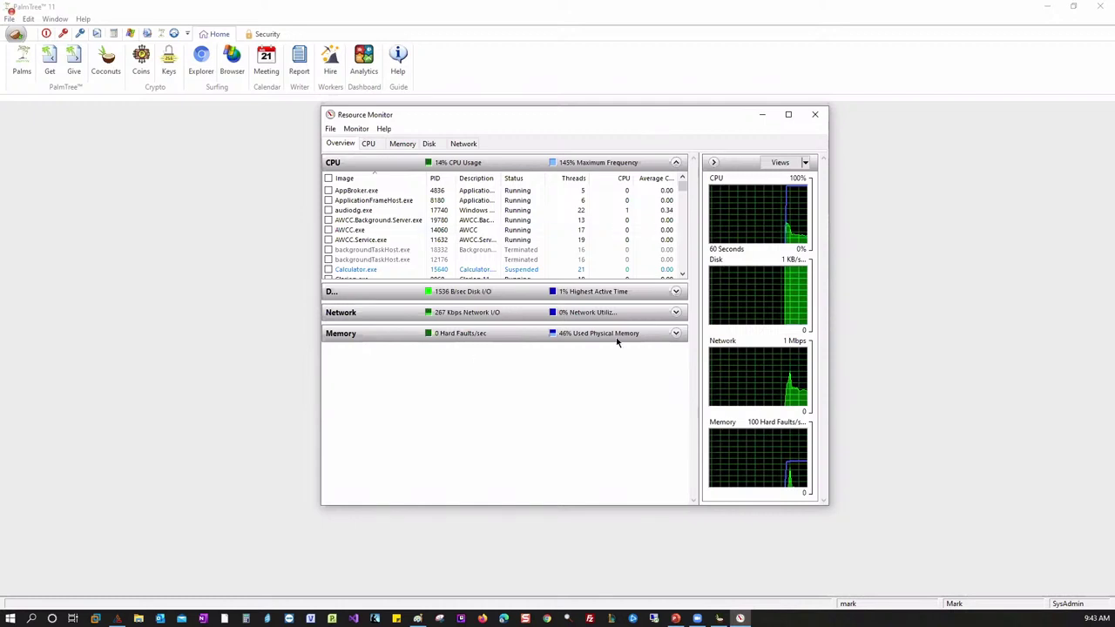
- Close Resource Monitor and show the Security ribbon commands
click(816, 116)
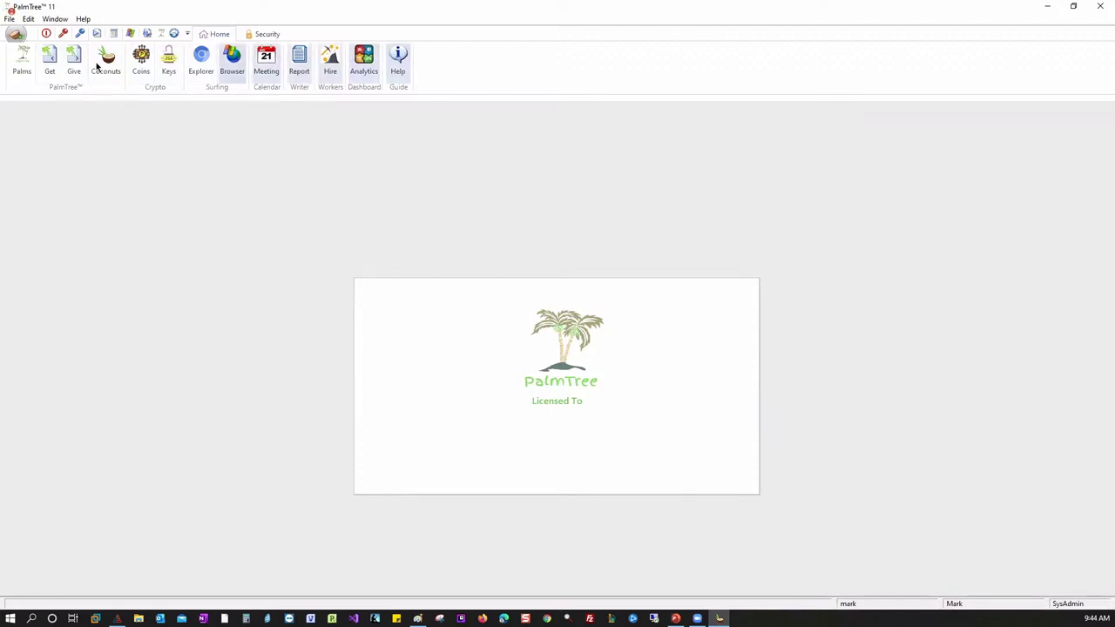
click(264, 34)
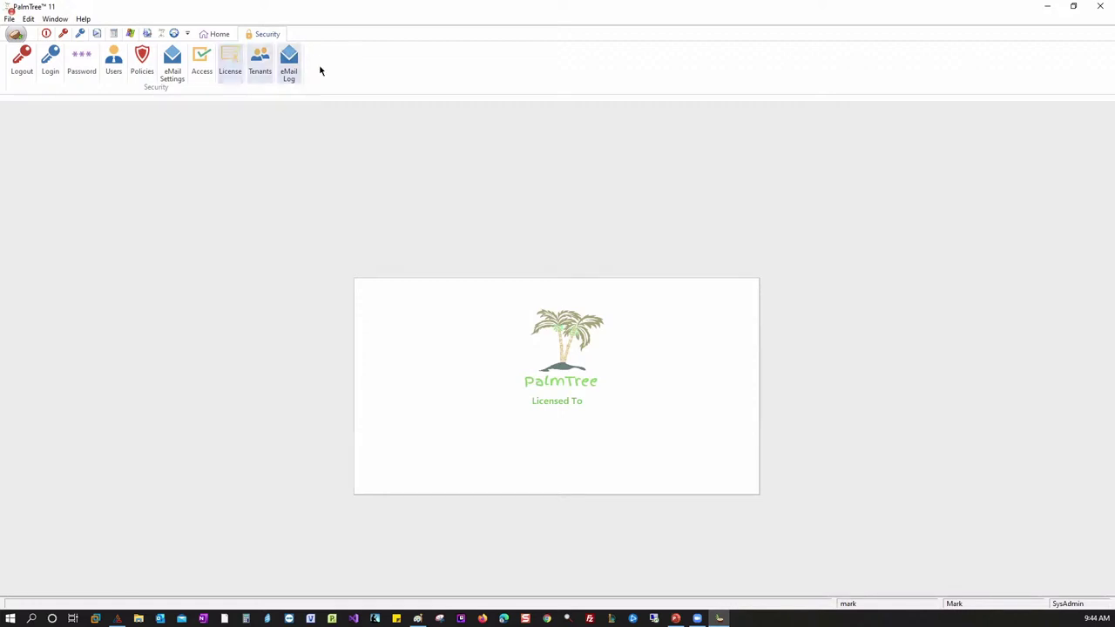
- Switch back to the Home ribbon commands
click(217, 33)
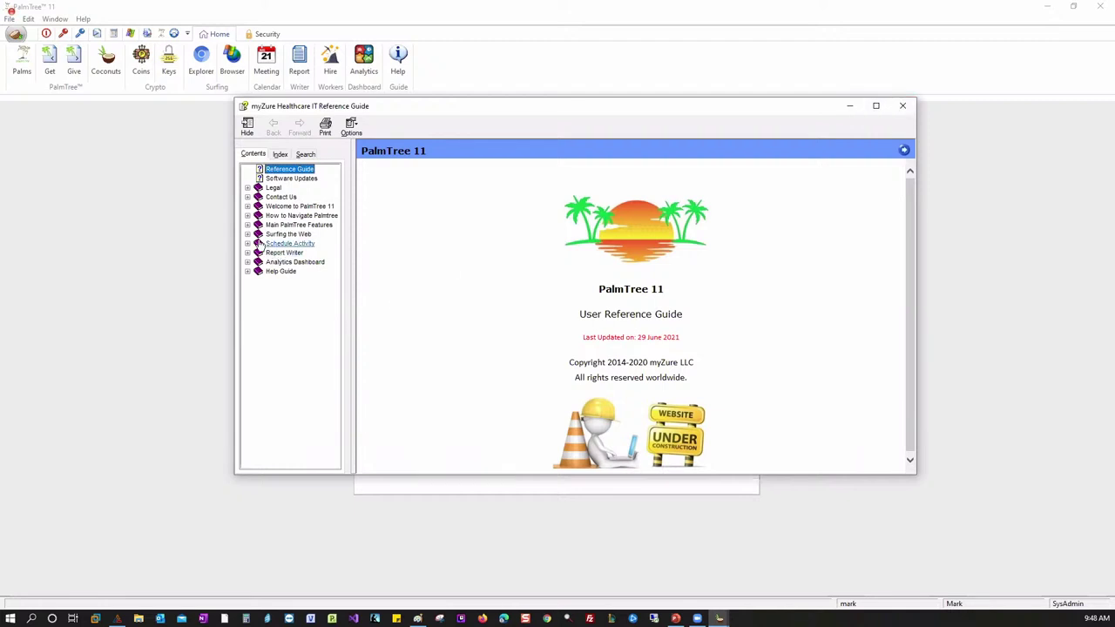
- View the Software Updates build release notes, then close the reference guide
click(270, 180)
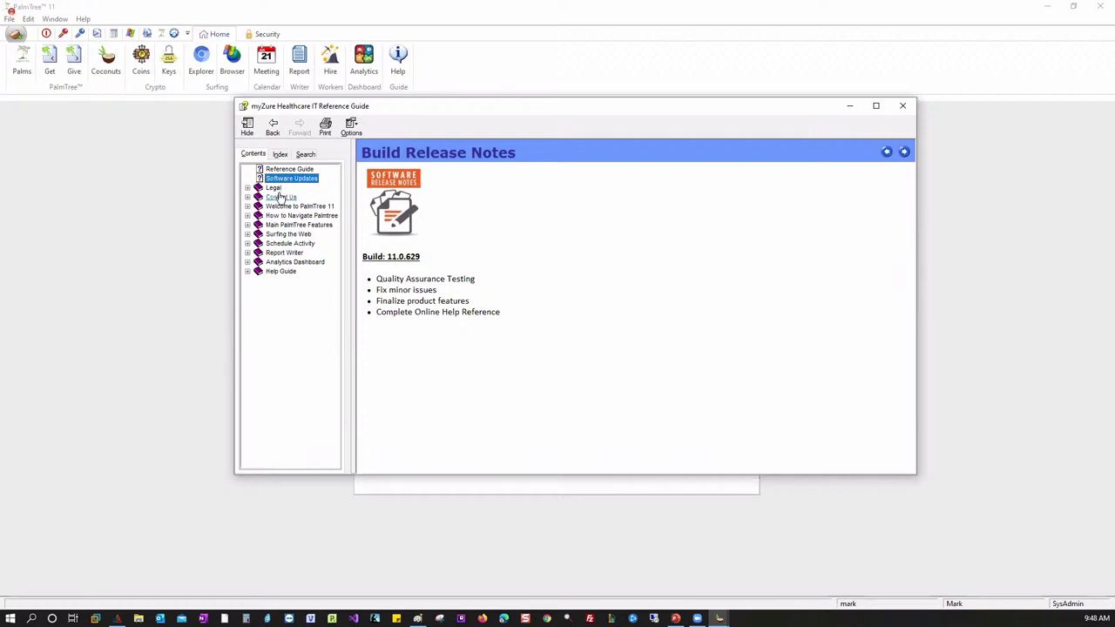
click(905, 105)
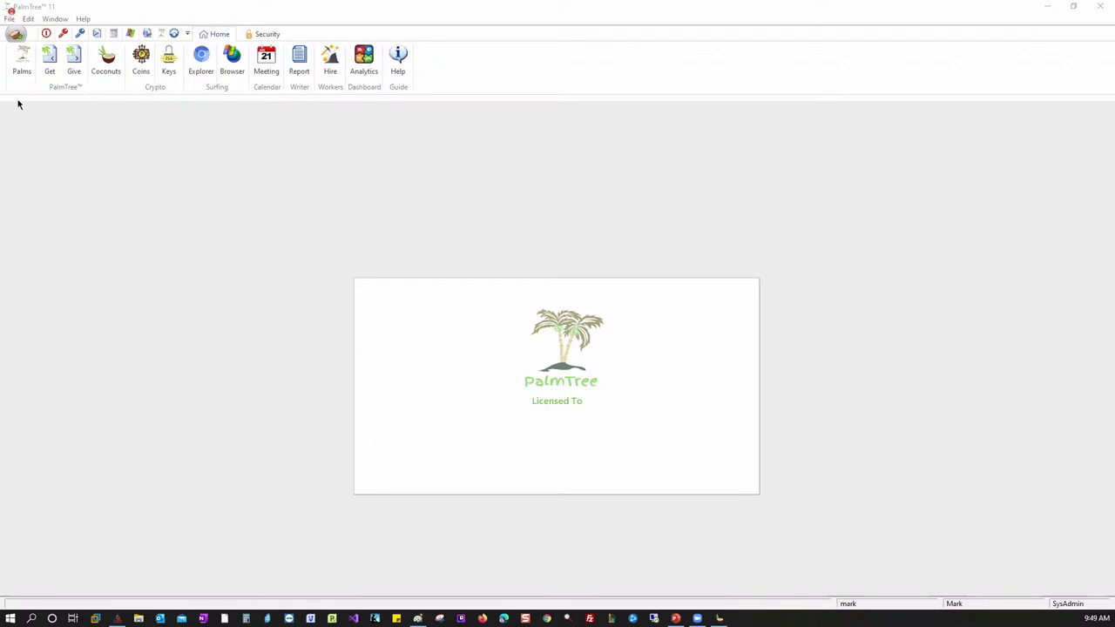
- Show the Palms list of saved links and accept cookies on the Ferrari page preview
click(23, 60)
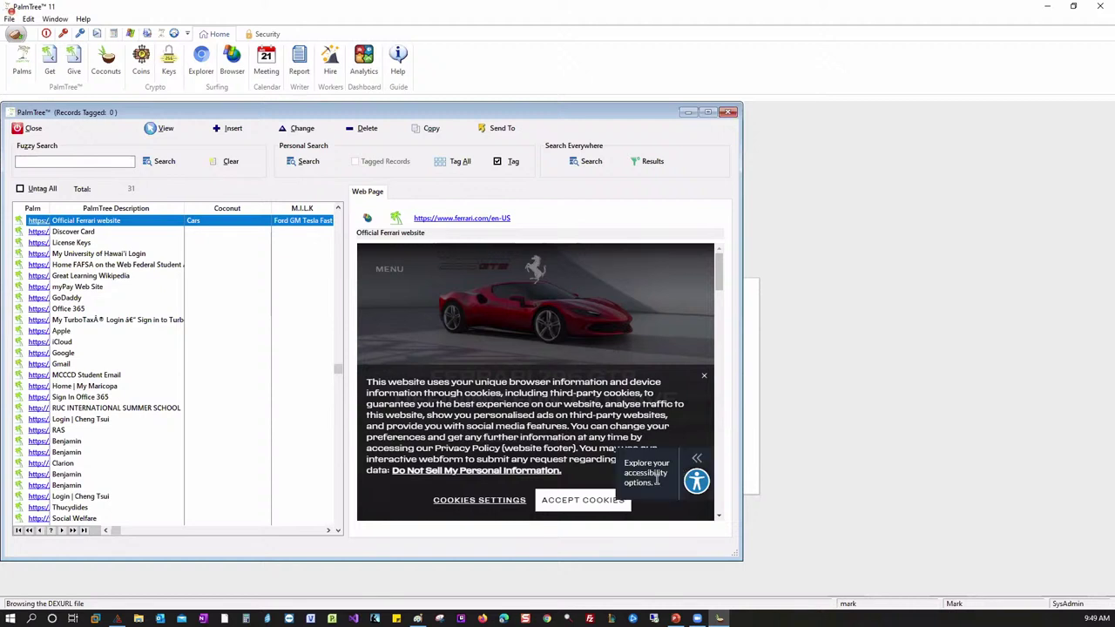
click(611, 500)
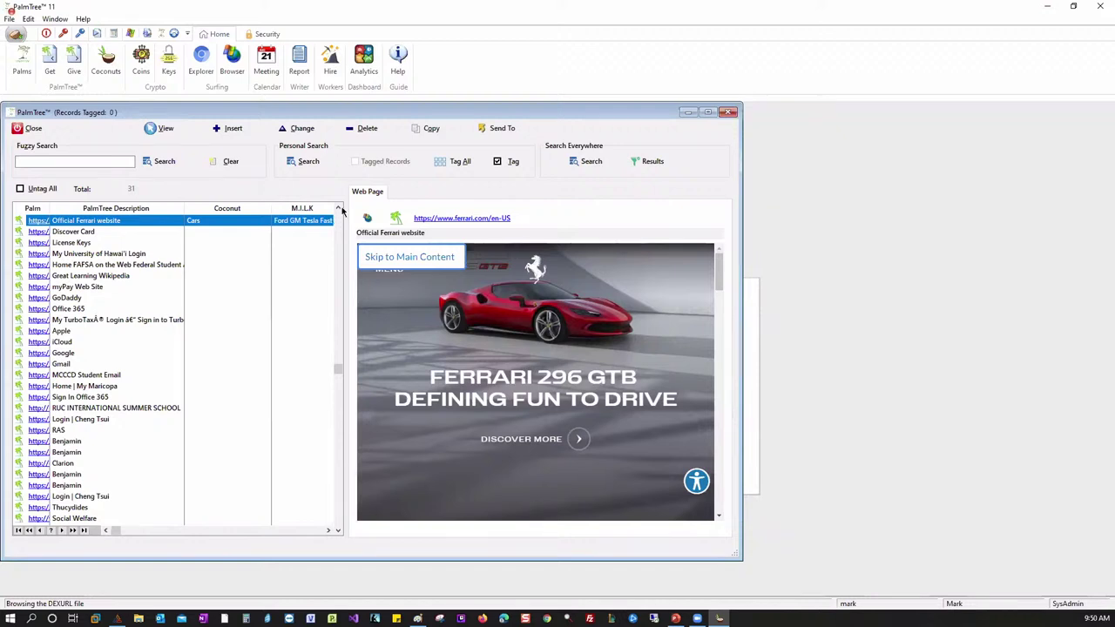
click(16, 35)
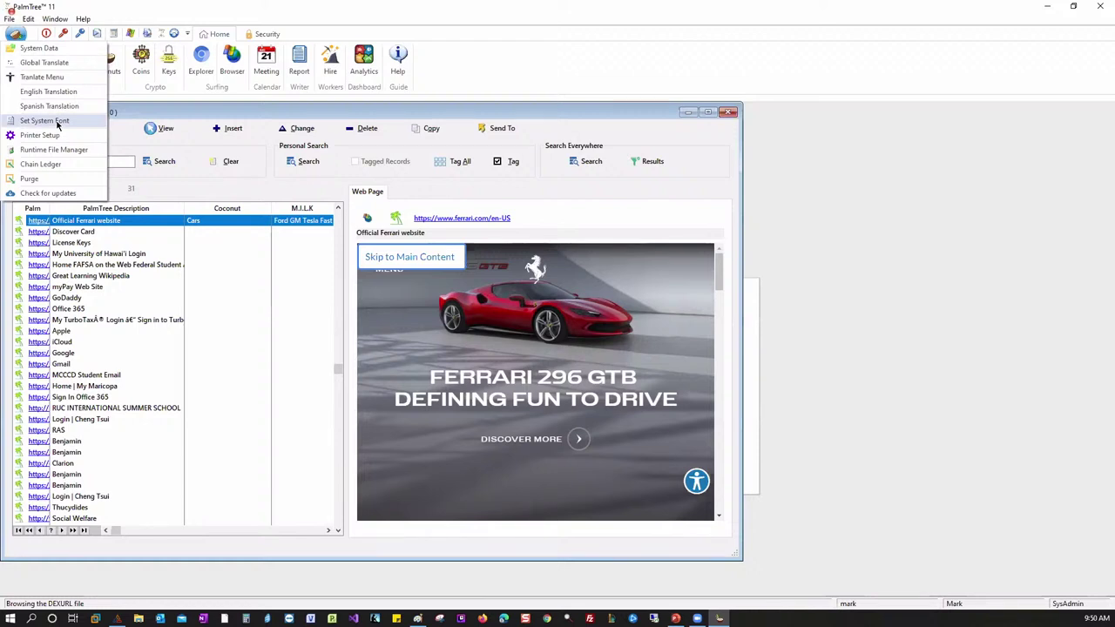
click(56, 124)
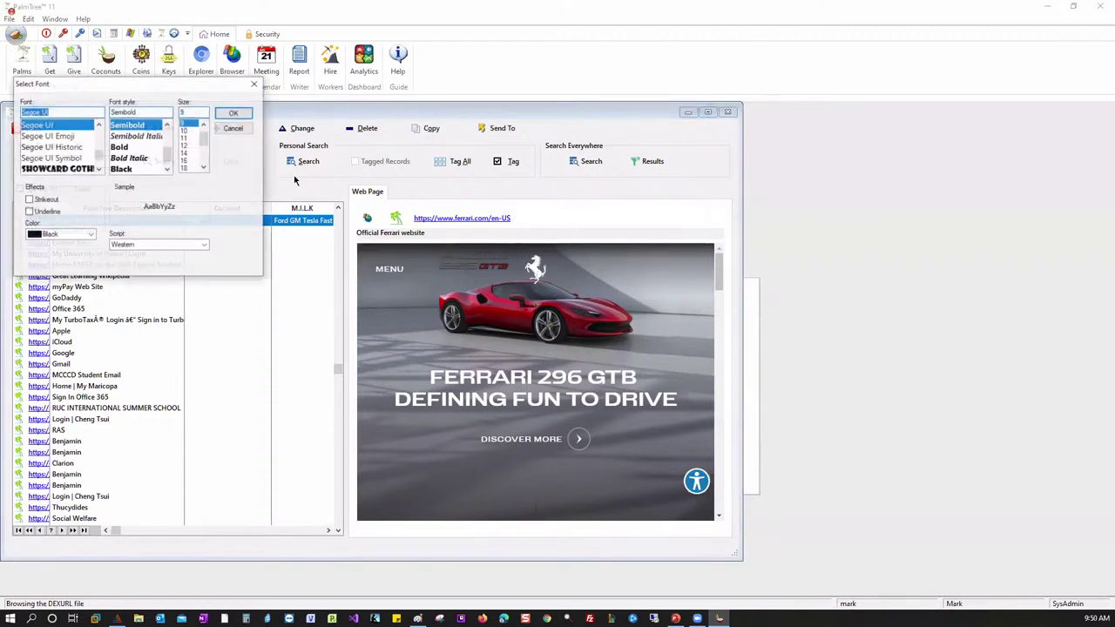
click(254, 84)
click(15, 34)
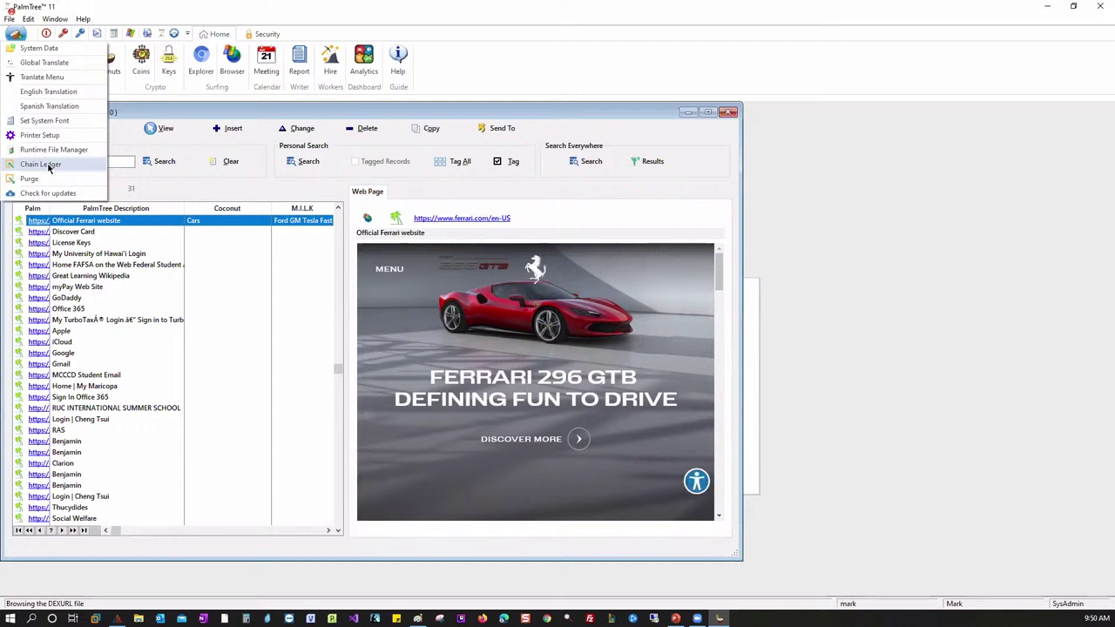
click(46, 164)
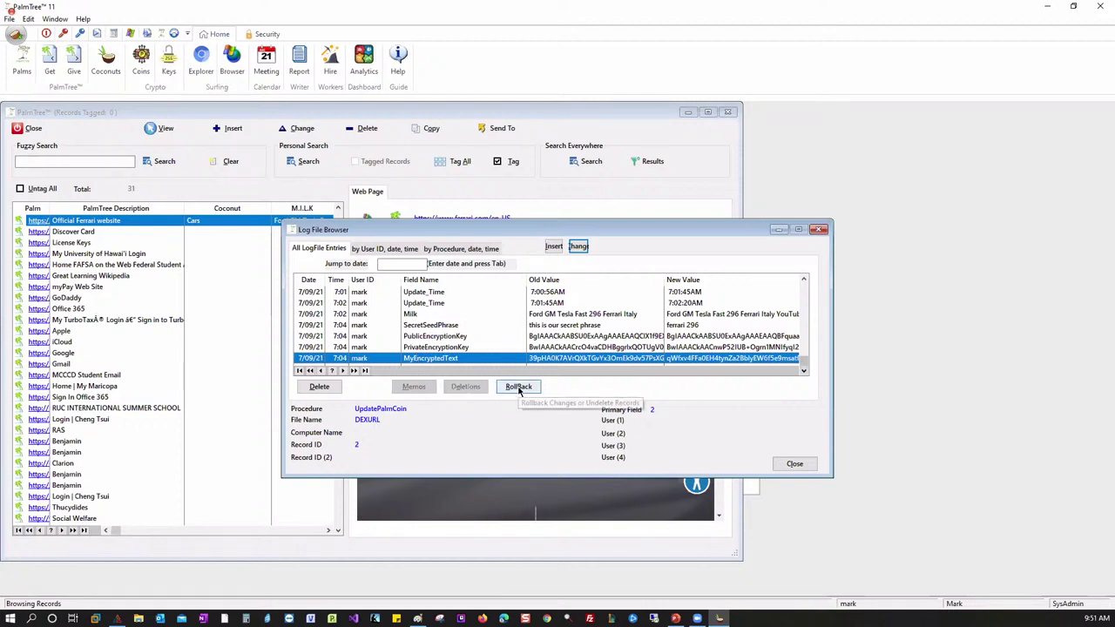
click(804, 291)
click(805, 291)
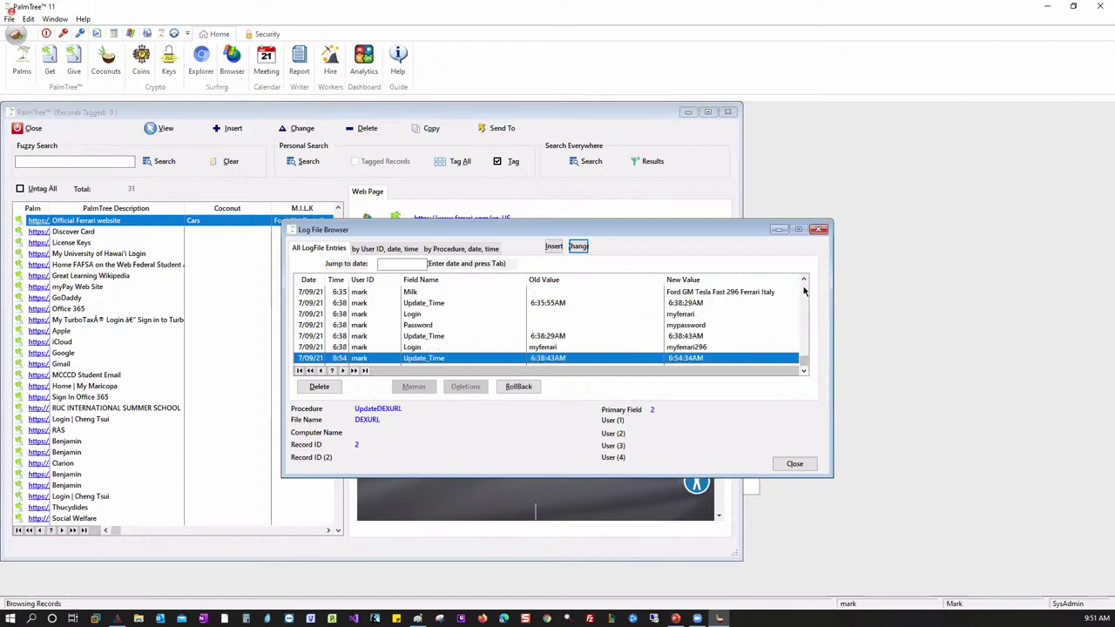
click(804, 369)
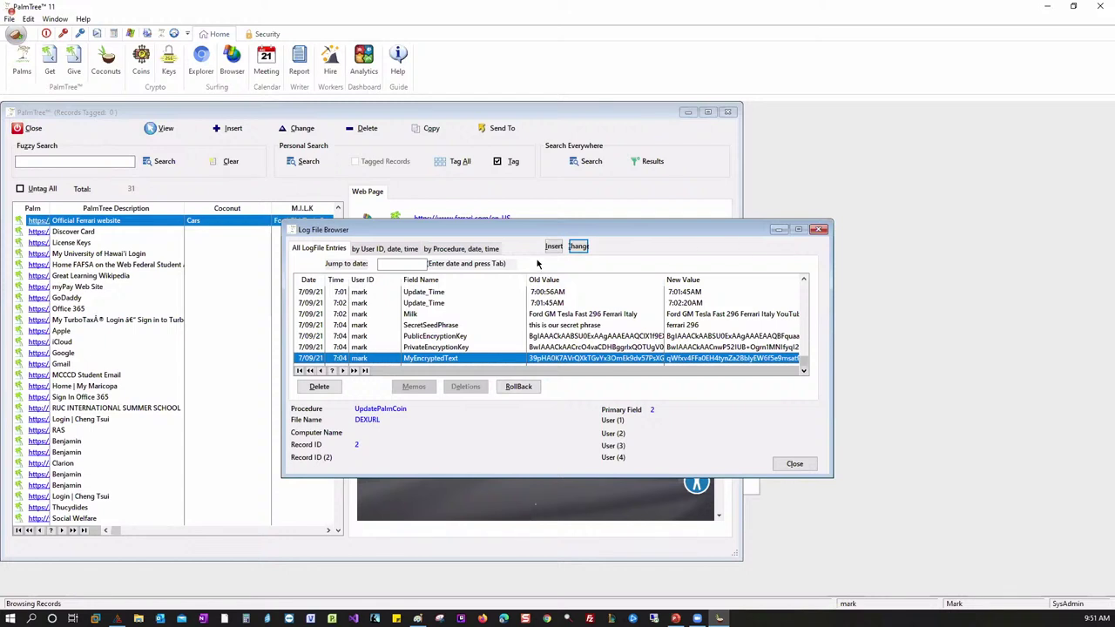
click(435, 248)
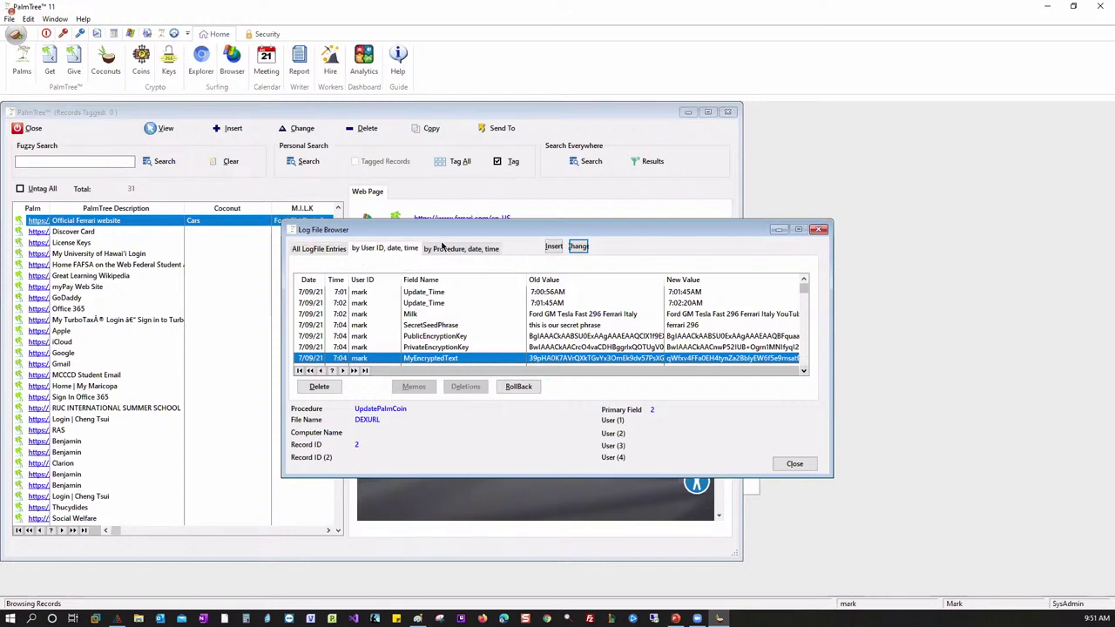
click(819, 229)
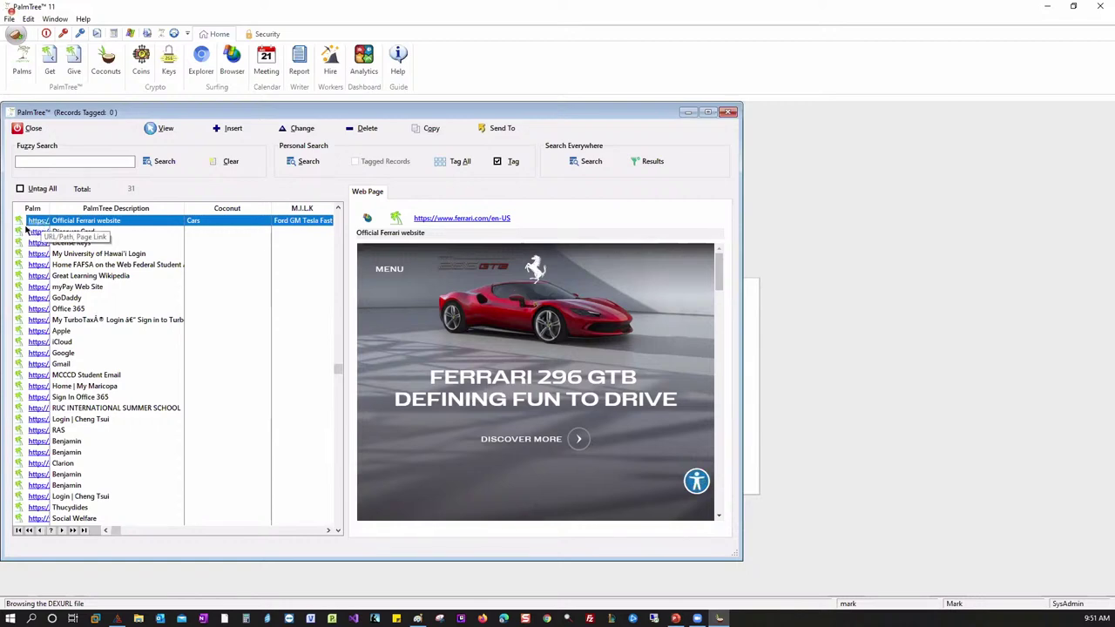
- Open the Official Ferrari website record's link in Chrome twice, closing the browser each time
click(20, 222)
double_click(19, 225)
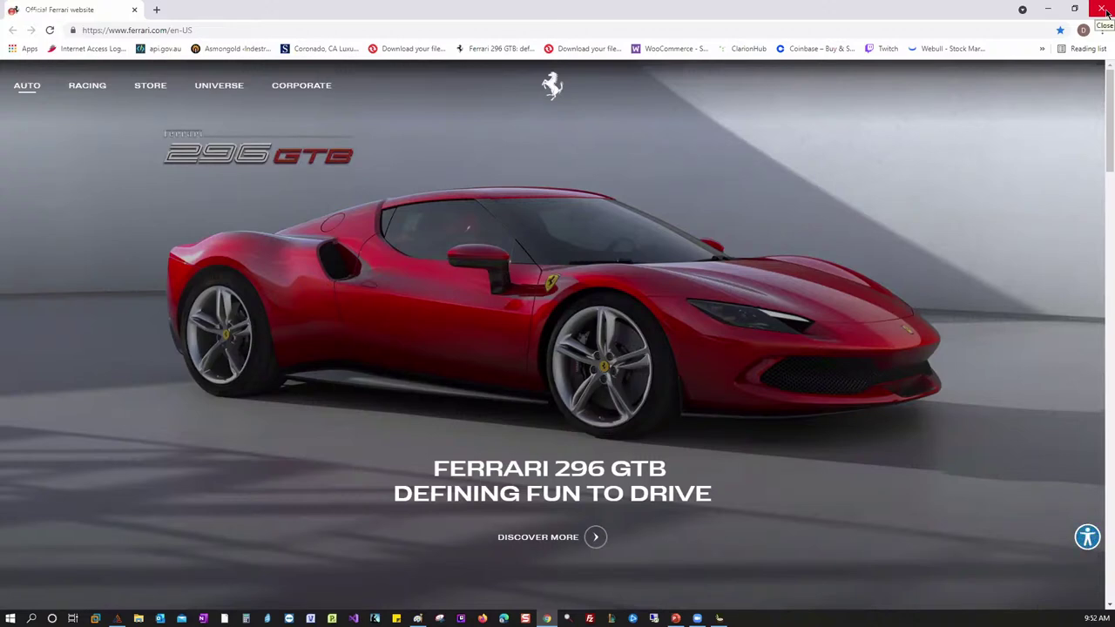
click(1106, 10)
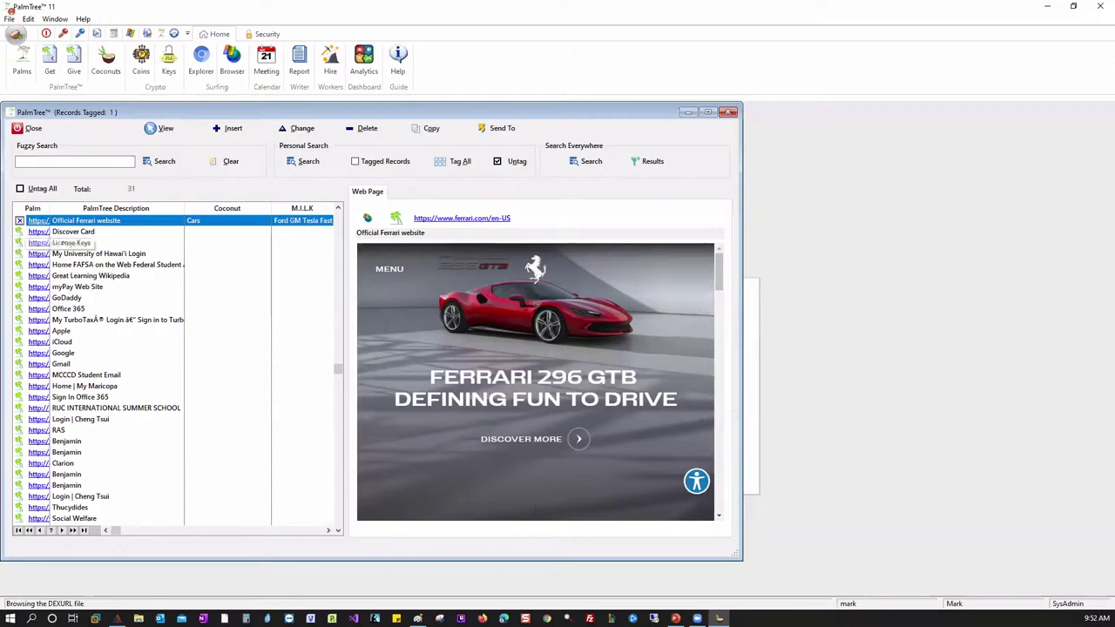
click(37, 220)
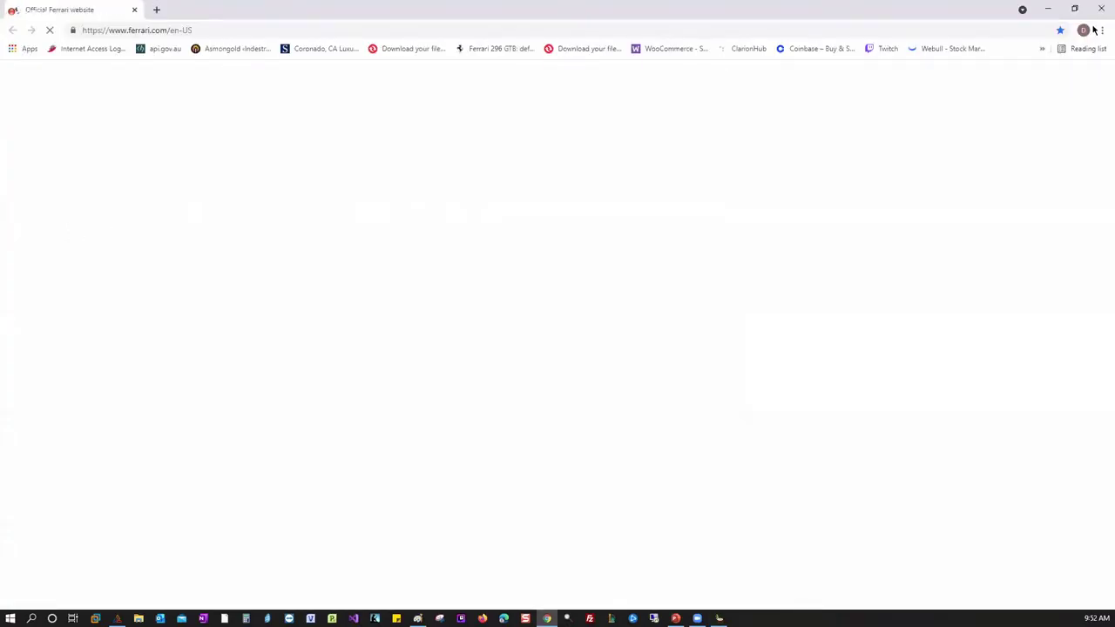
click(1101, 8)
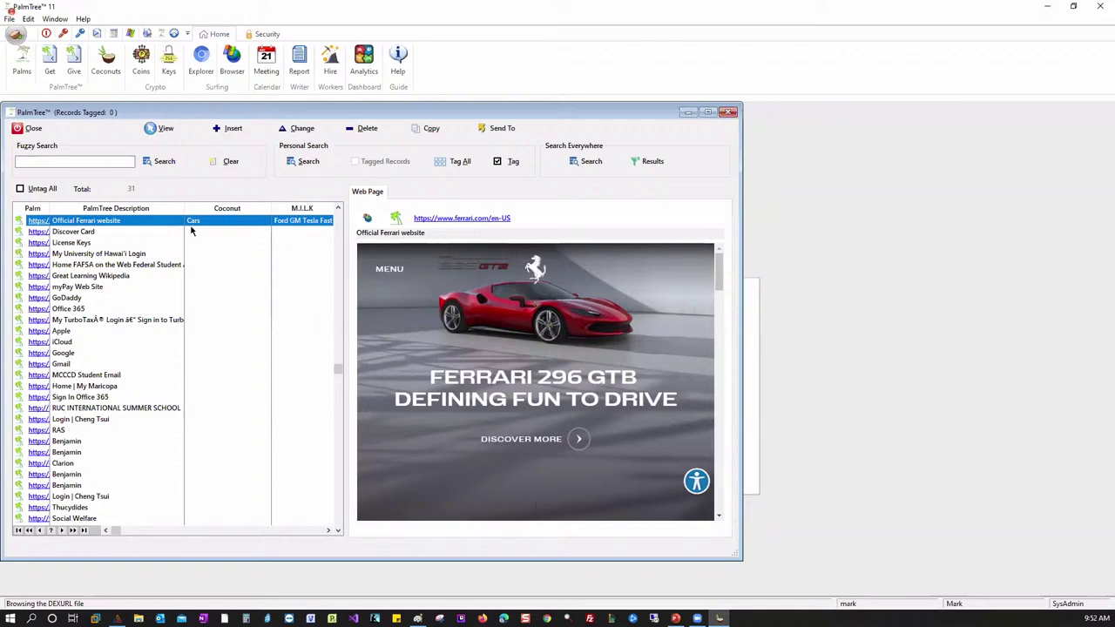
click(106, 62)
drag(488, 252, 516, 189)
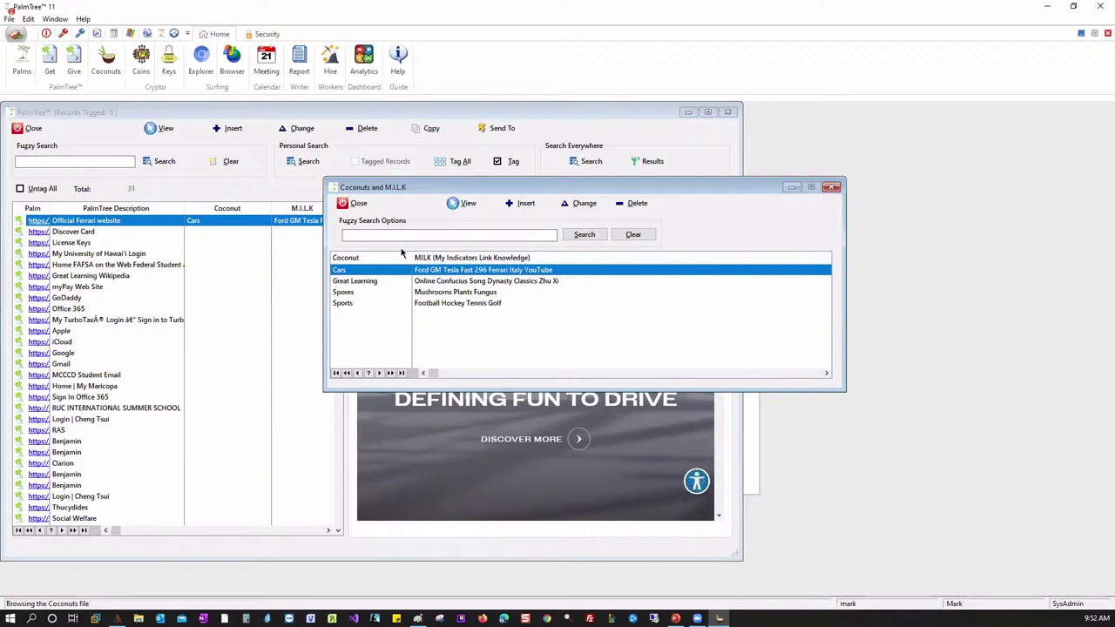
click(374, 235)
double_click(361, 274)
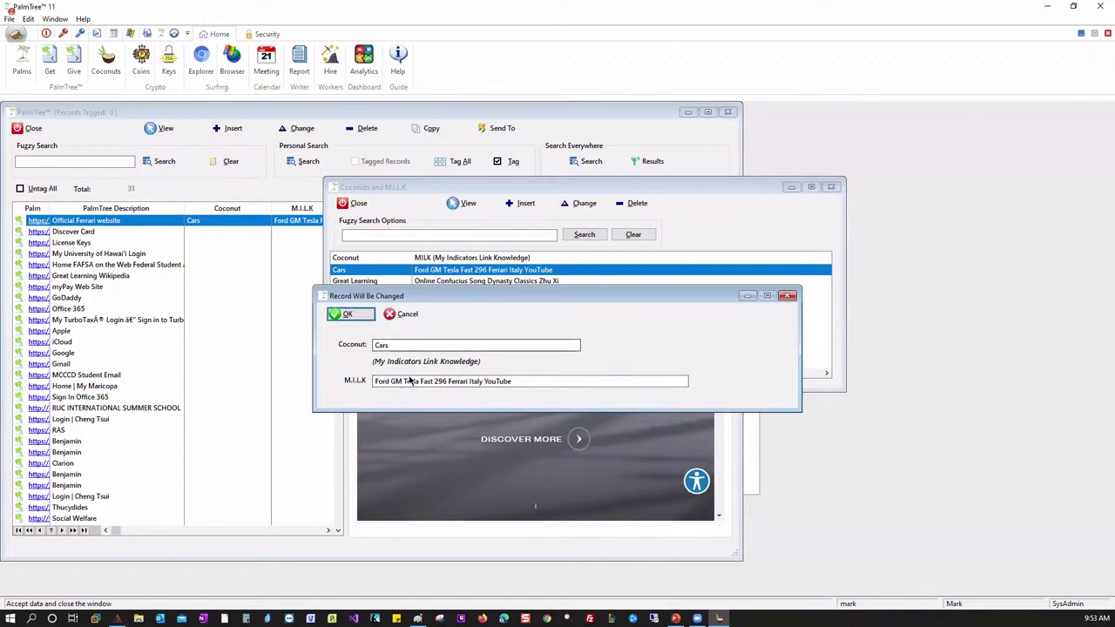
click(351, 314)
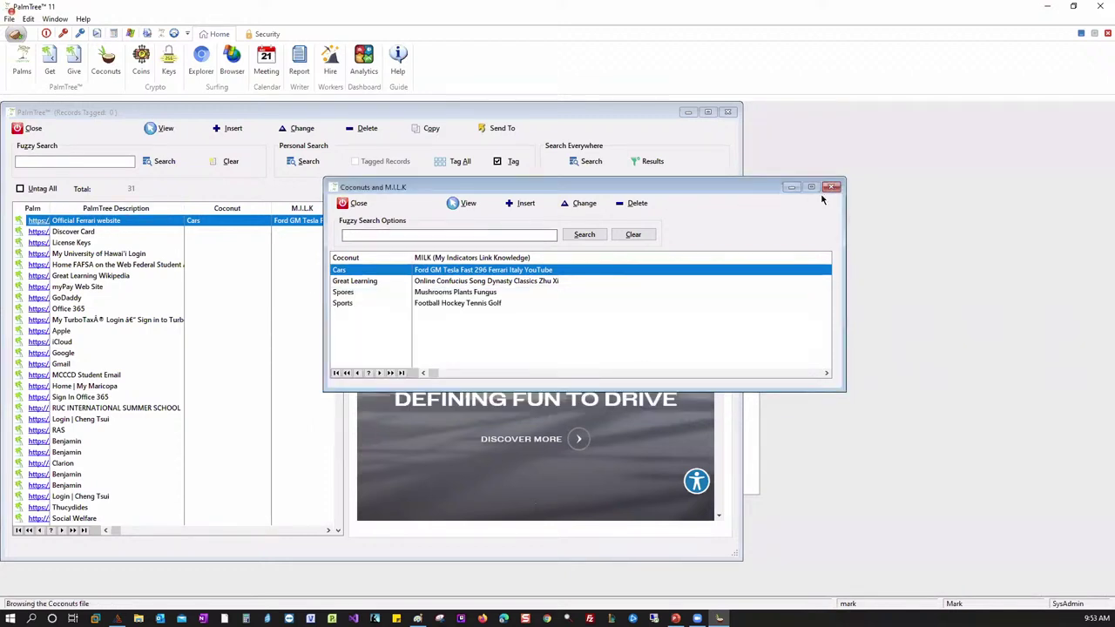
click(448, 293)
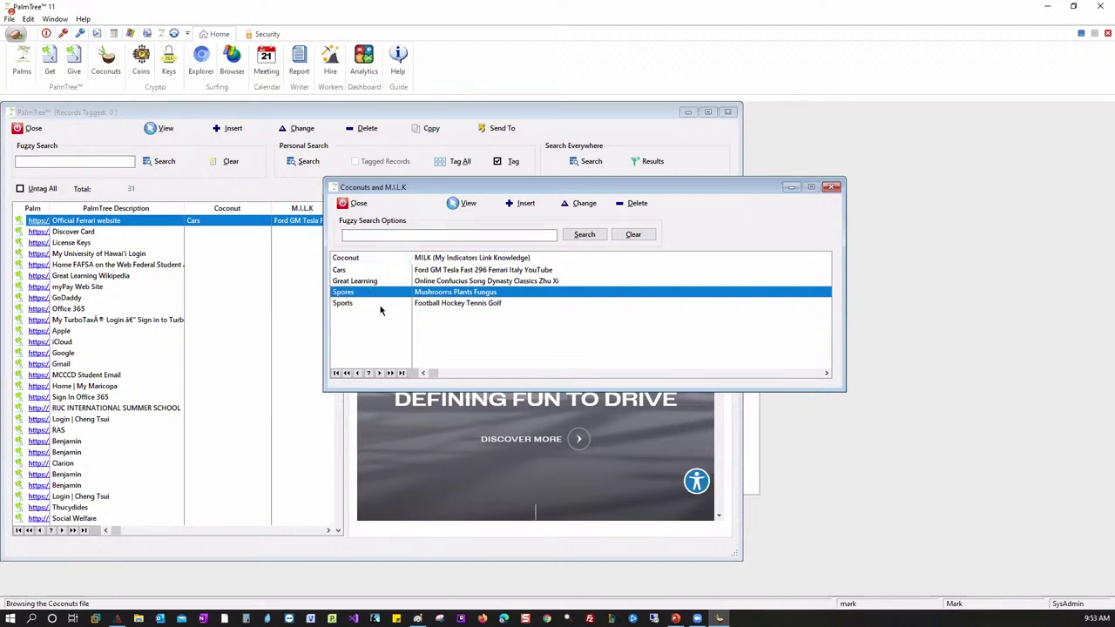
click(831, 188)
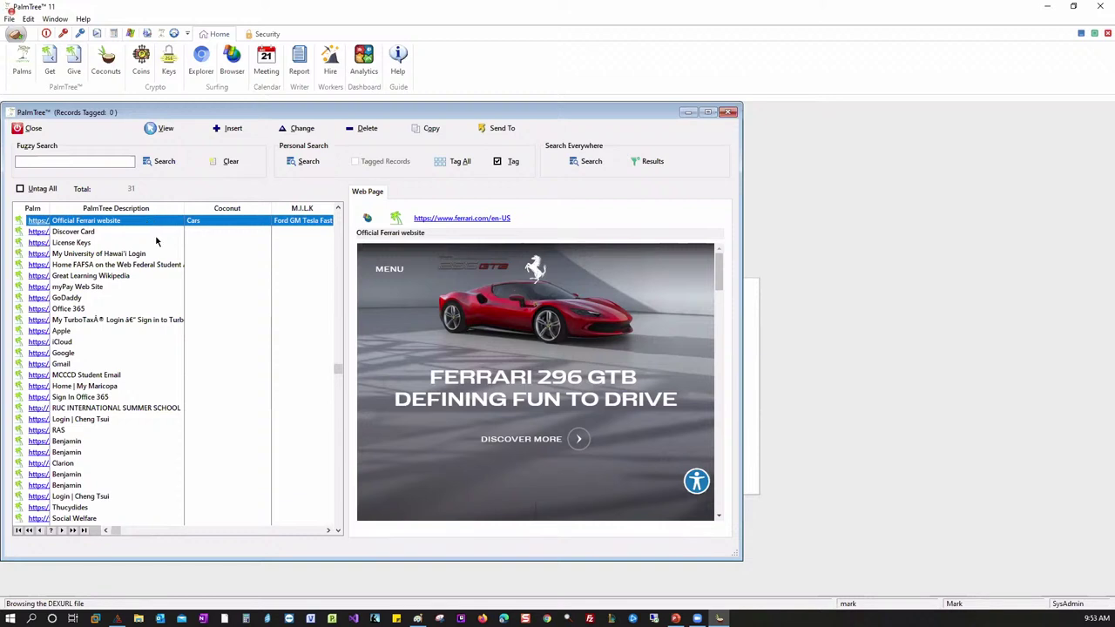
- Edit the Official Ferrari website record, check its Cars coconut choices and lookup, then enter the car notes
key(Return)
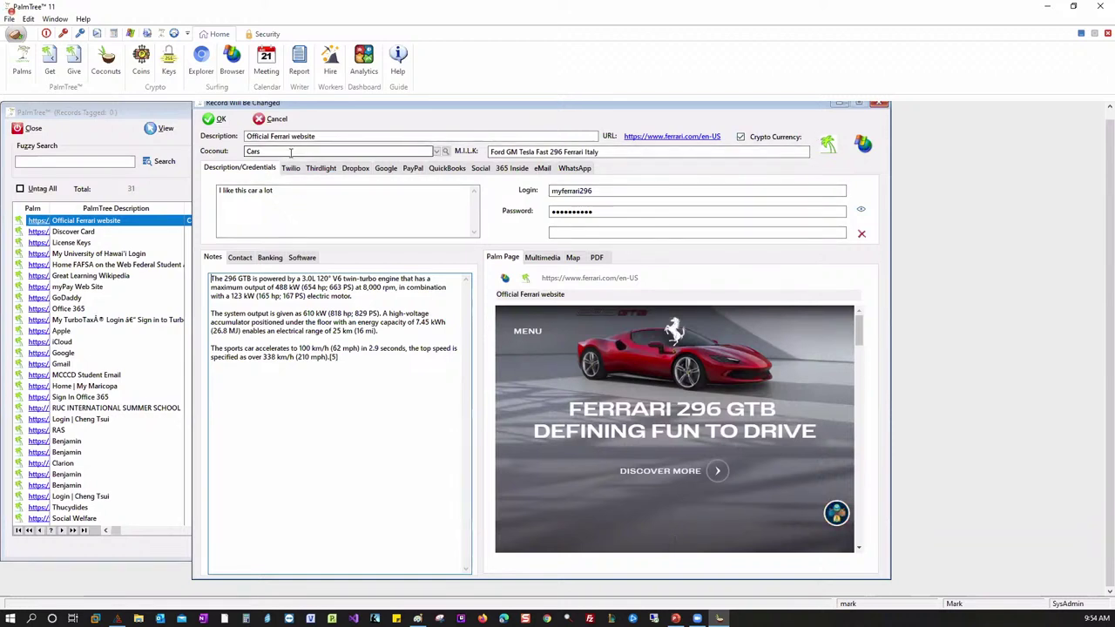
click(435, 152)
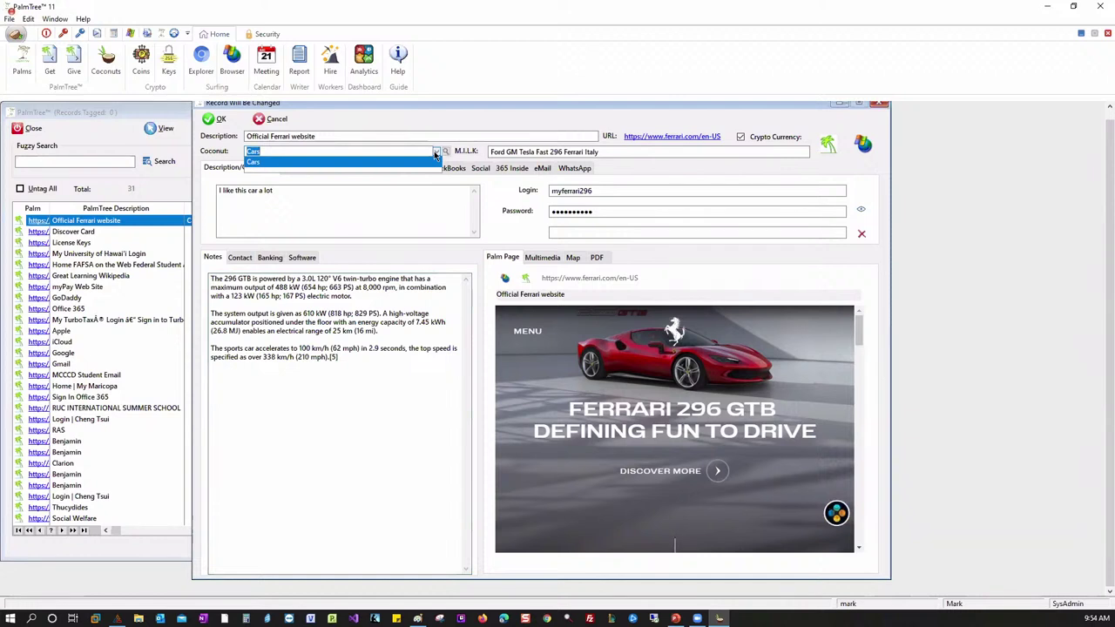
click(363, 153)
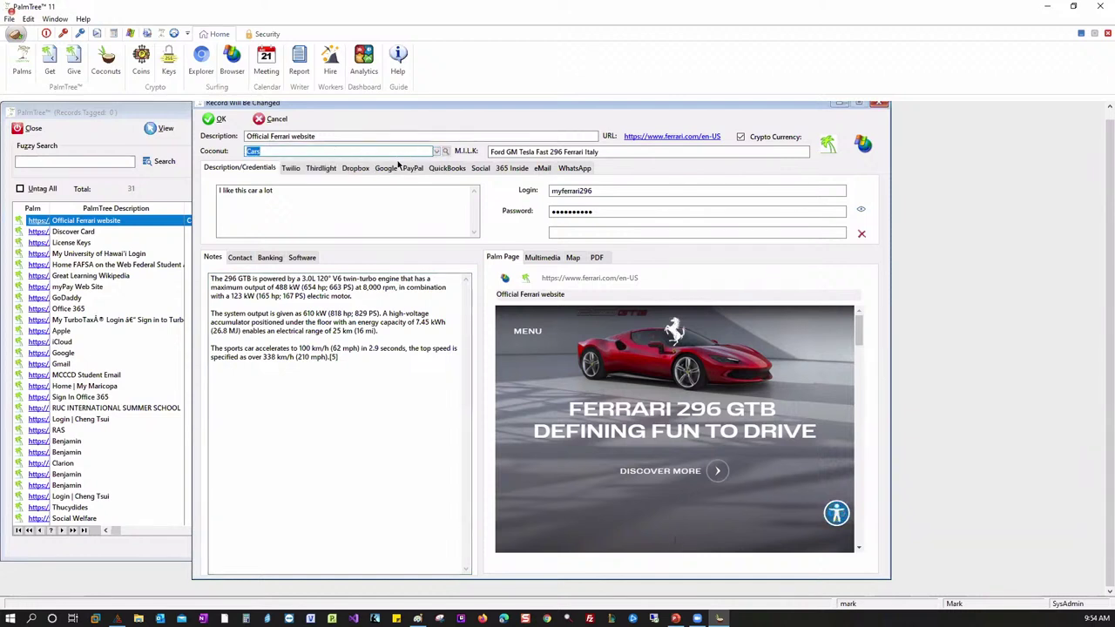
click(445, 152)
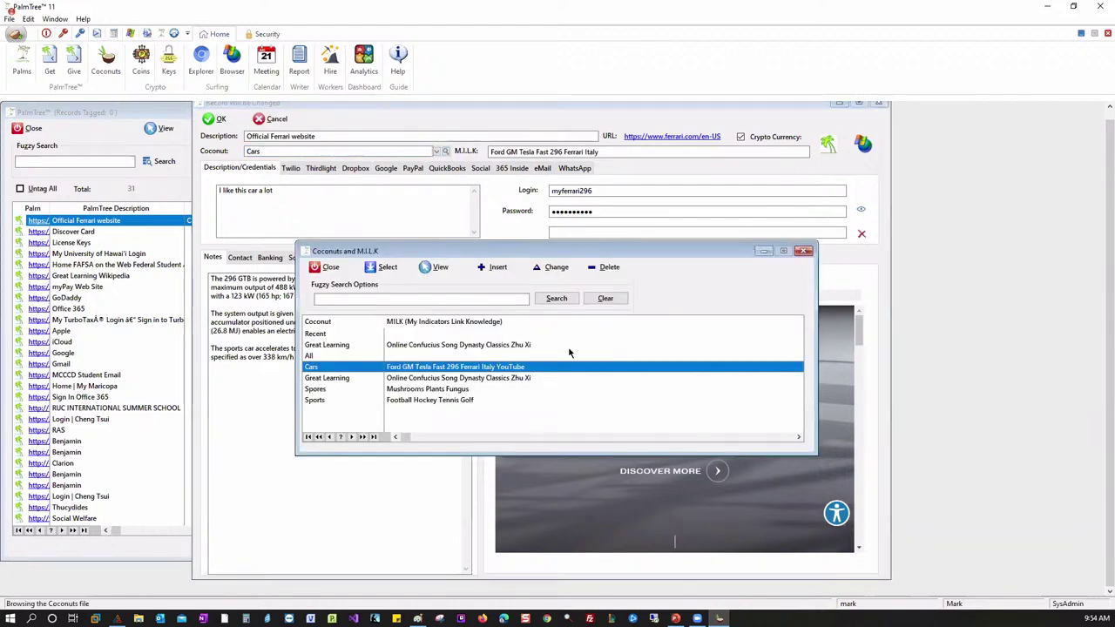
click(803, 250)
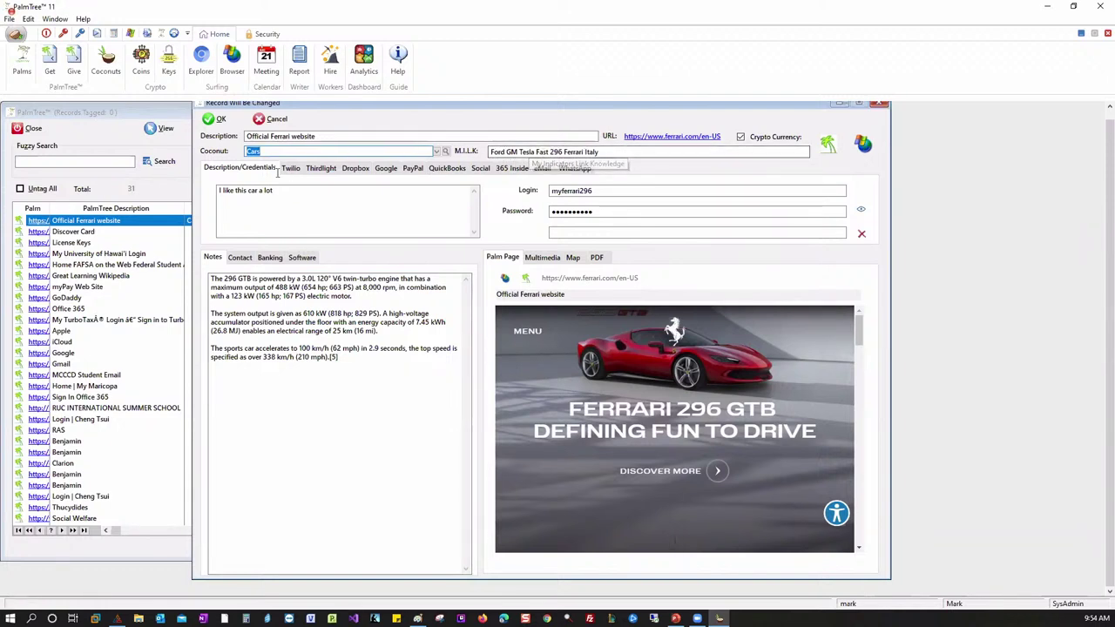
click(264, 193)
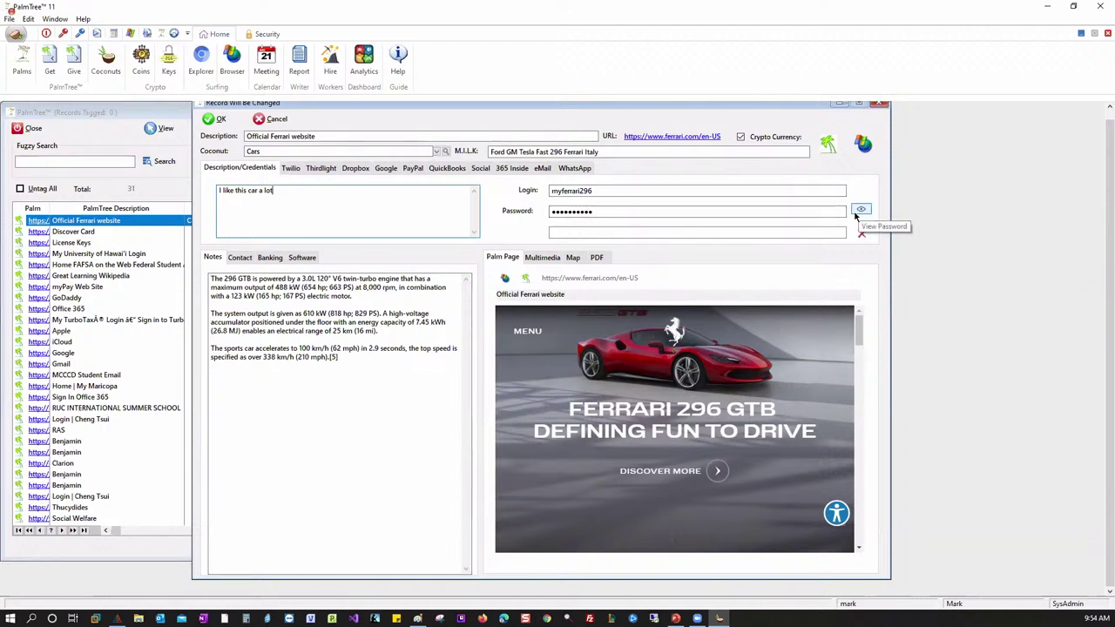
click(859, 211)
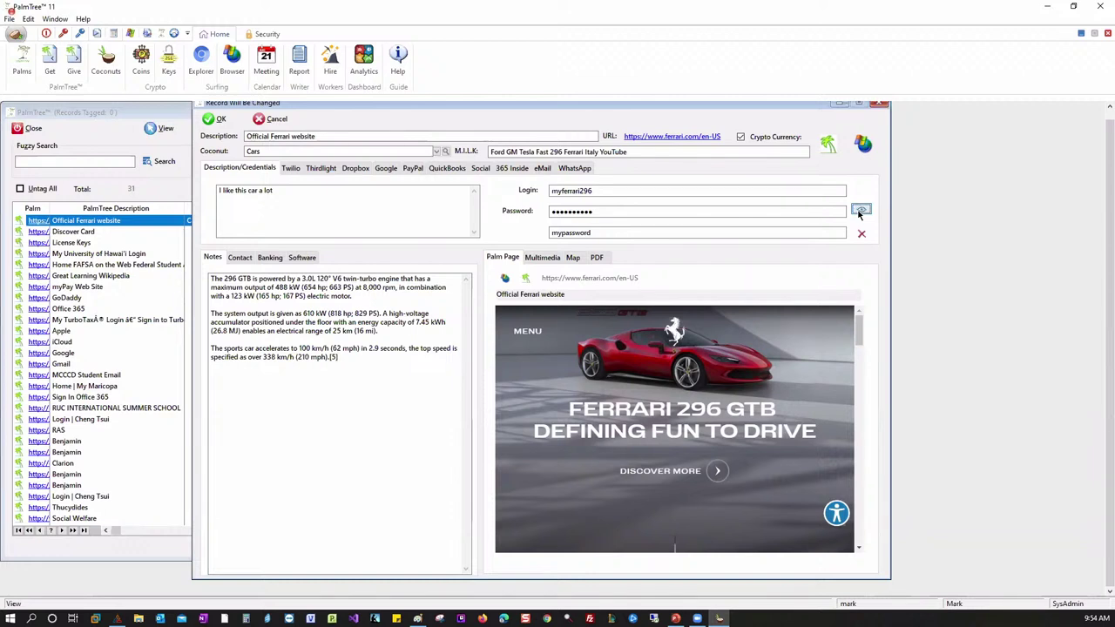
click(860, 233)
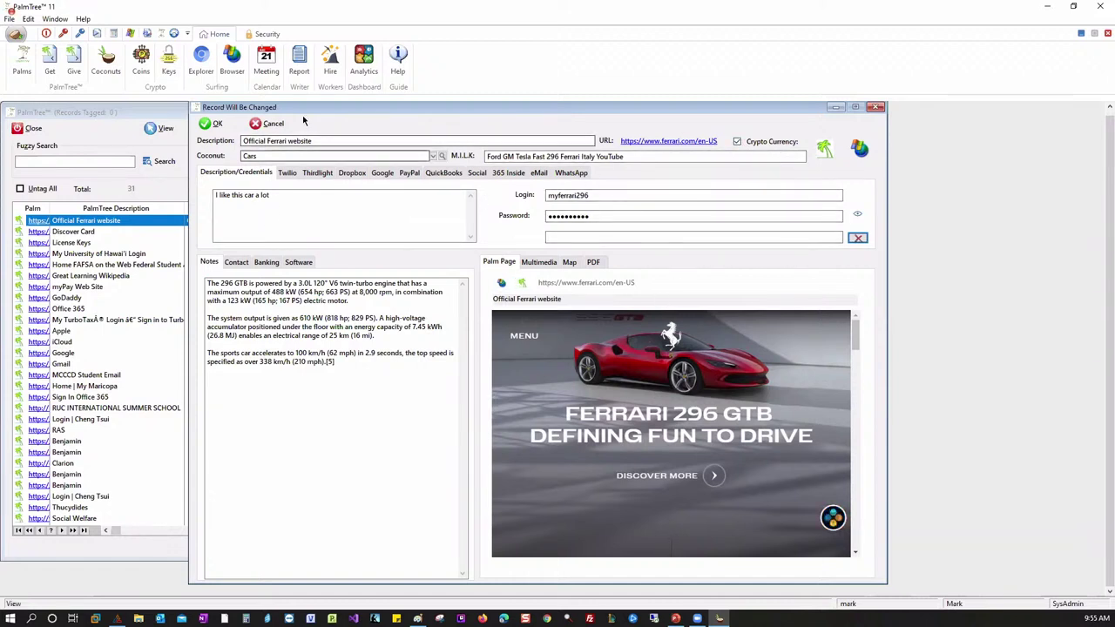
click(824, 149)
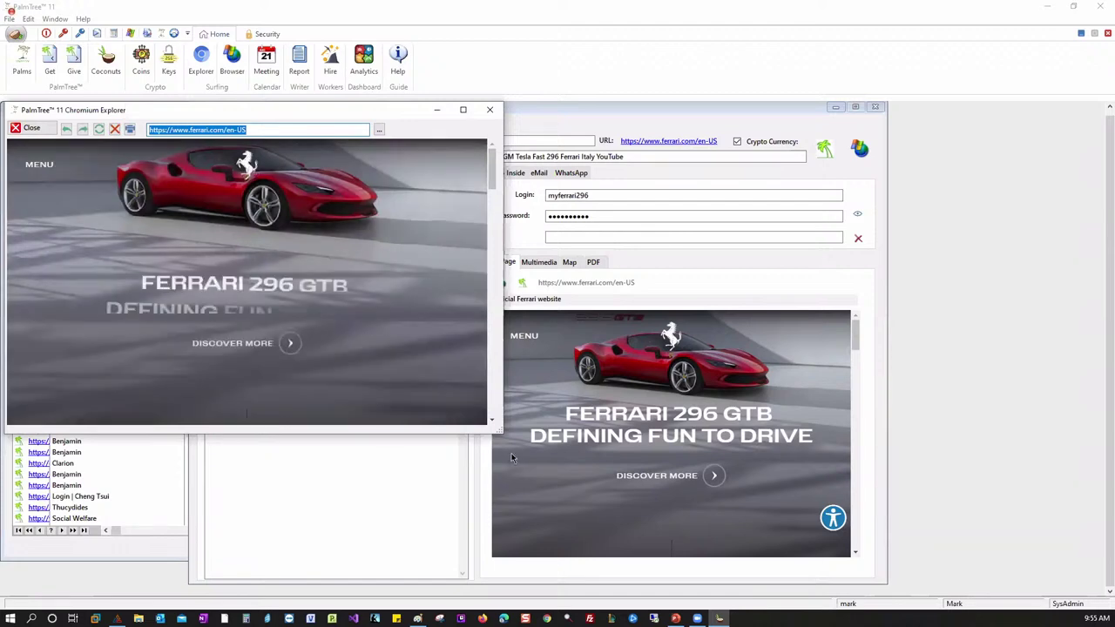
drag(502, 427, 669, 427)
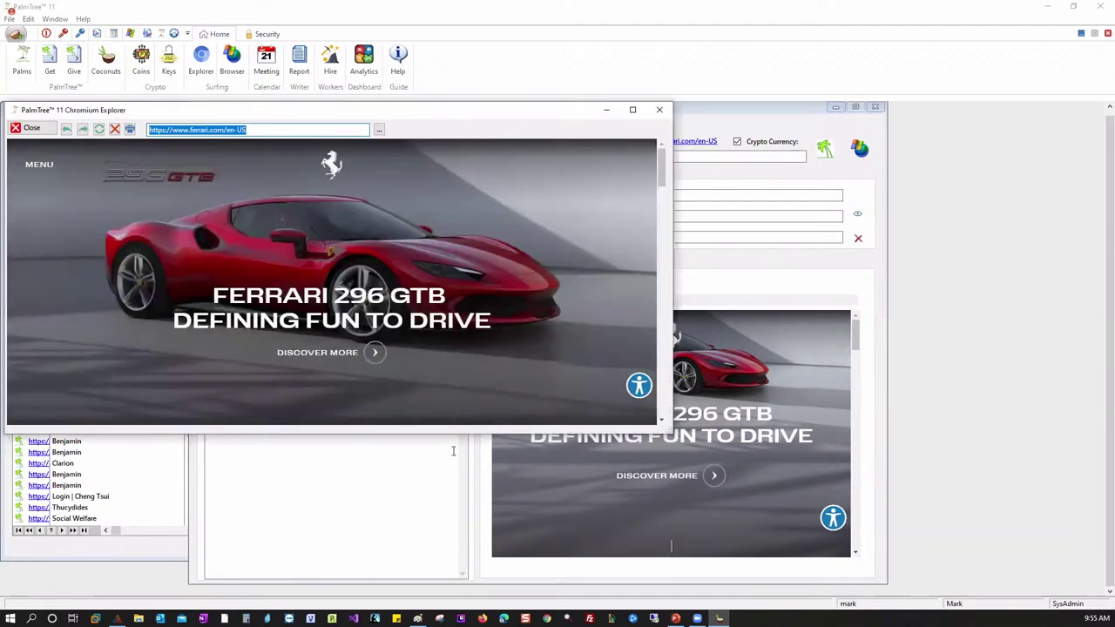
drag(465, 438, 464, 530)
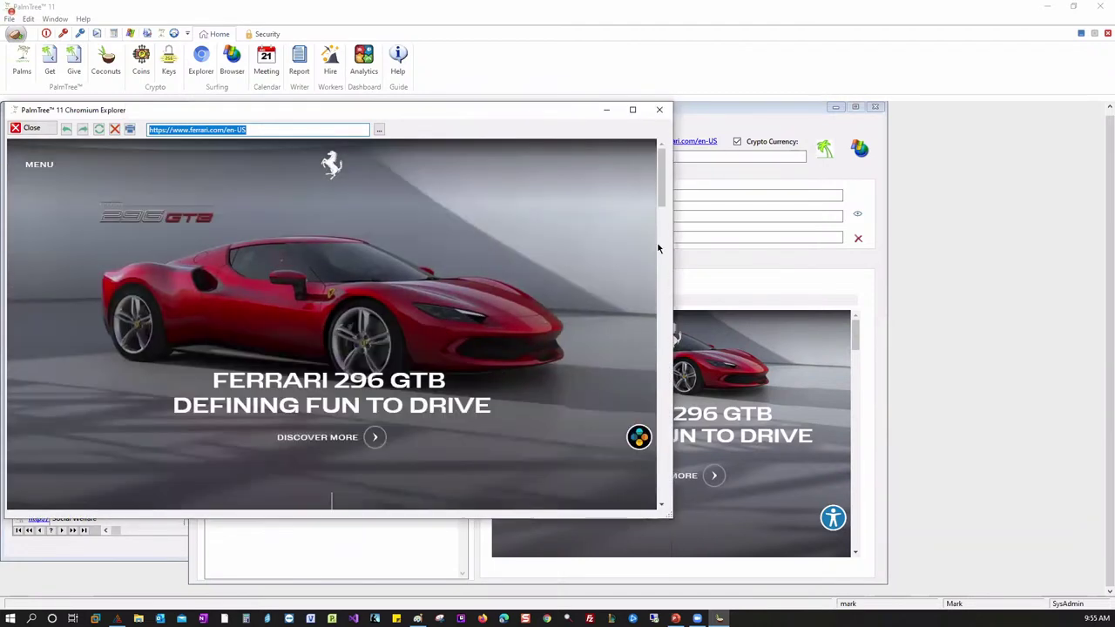
click(659, 110)
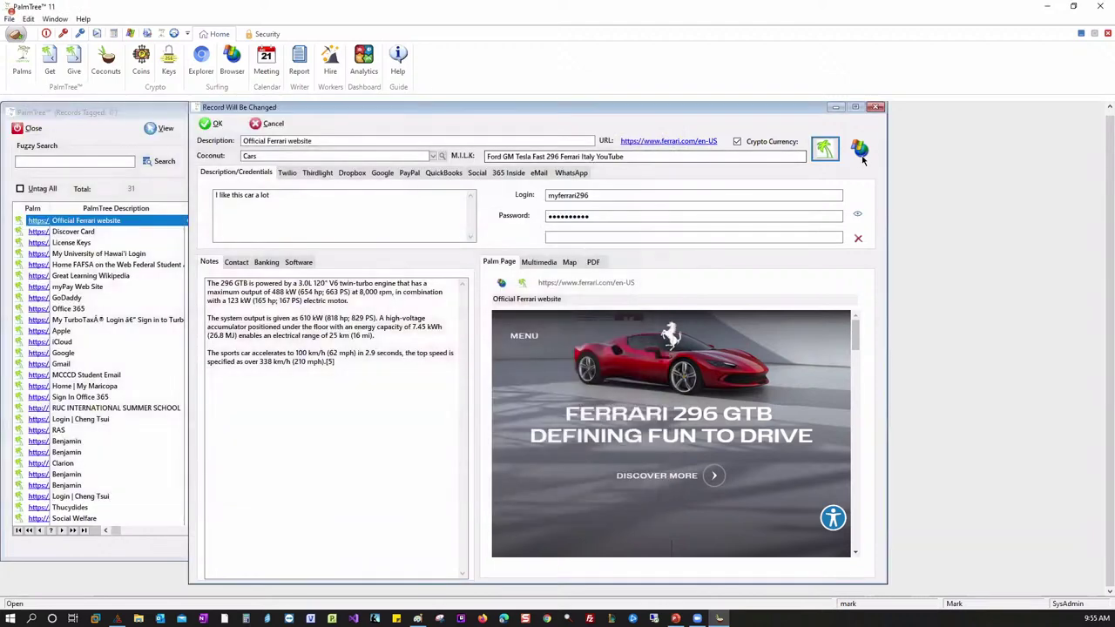
click(857, 150)
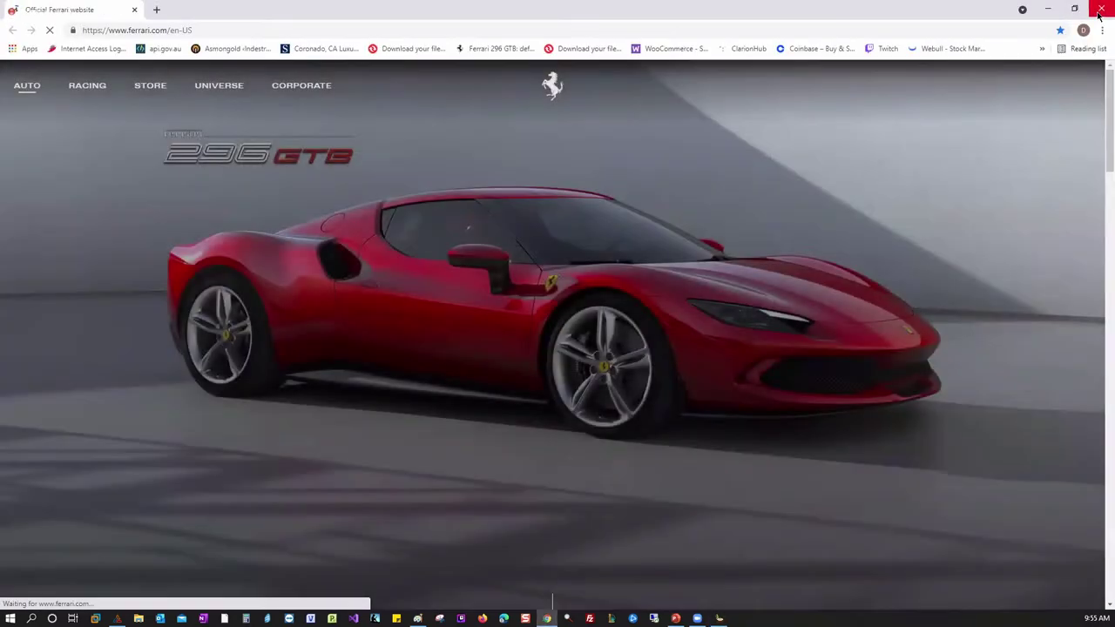
key(ctrl+w)
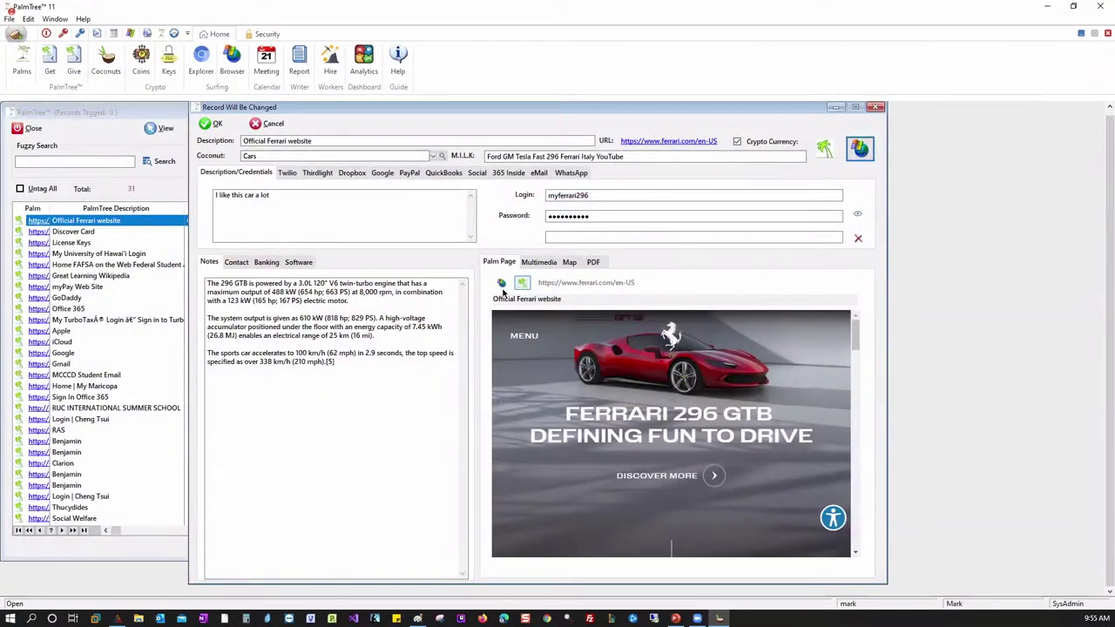
- Step through the Twilio, Thirdlight, Dropbox, Google, PayPal, QuickBooks and Social tabs to the 365 Inside shortcuts
click(285, 173)
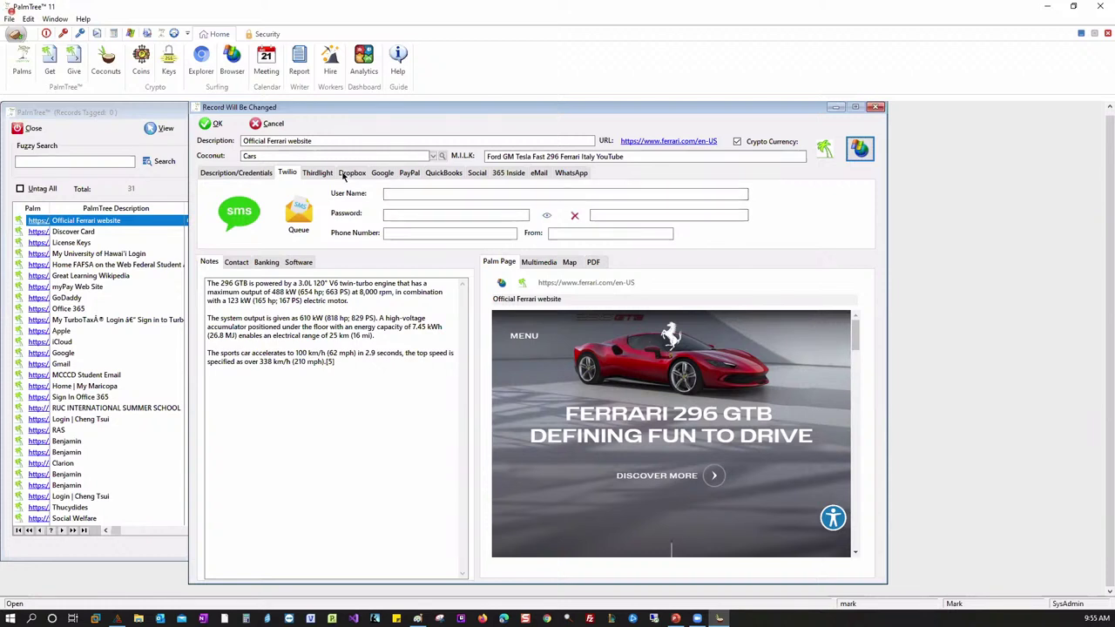
click(318, 173)
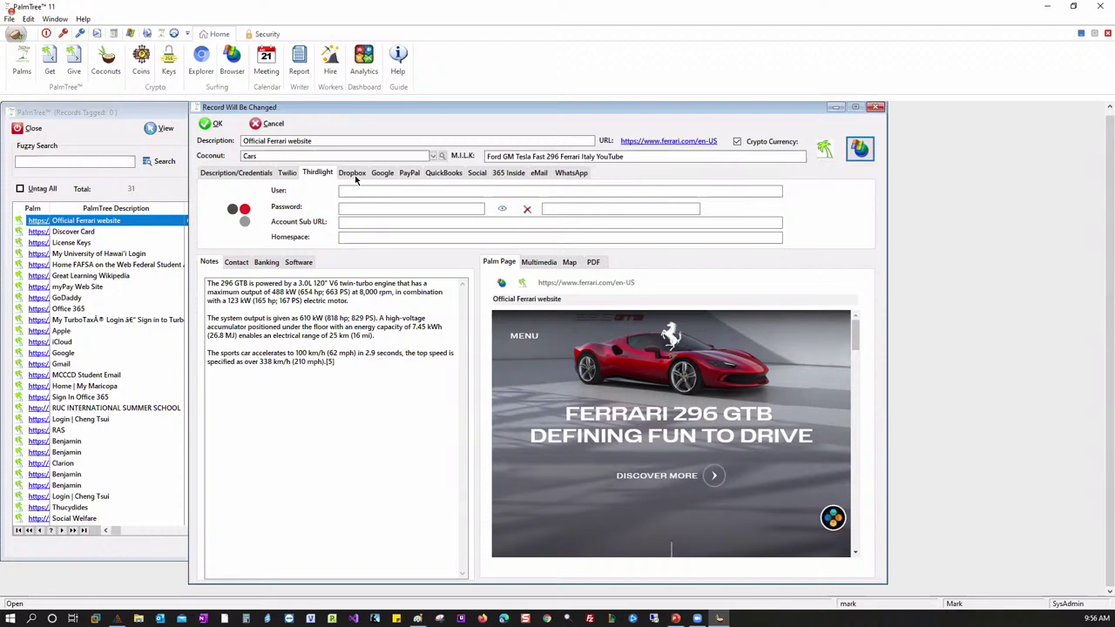
click(353, 175)
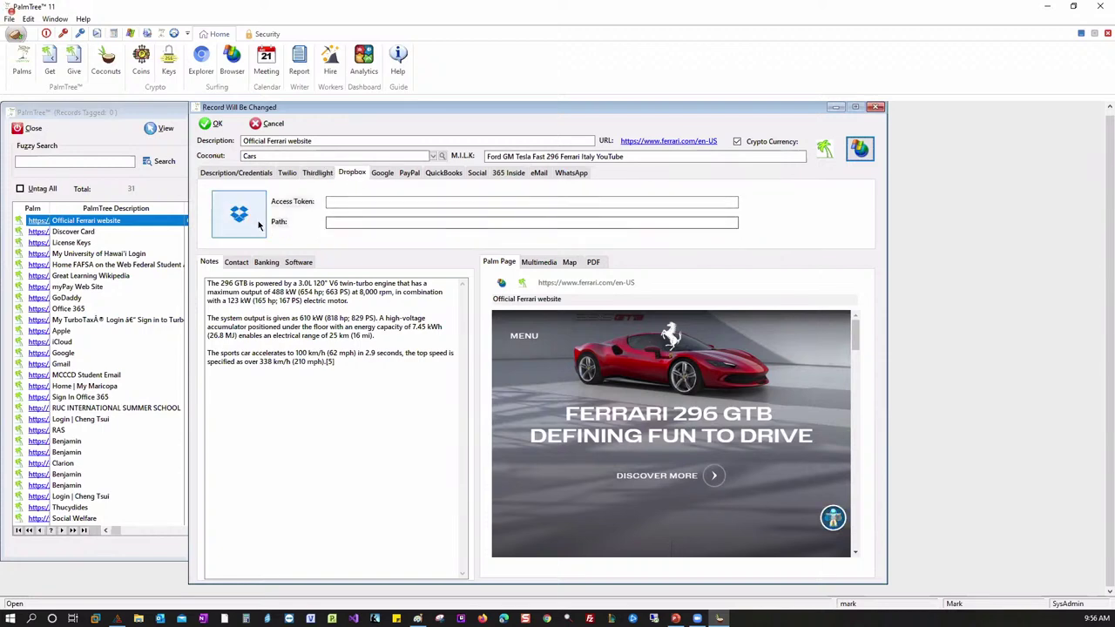
click(382, 174)
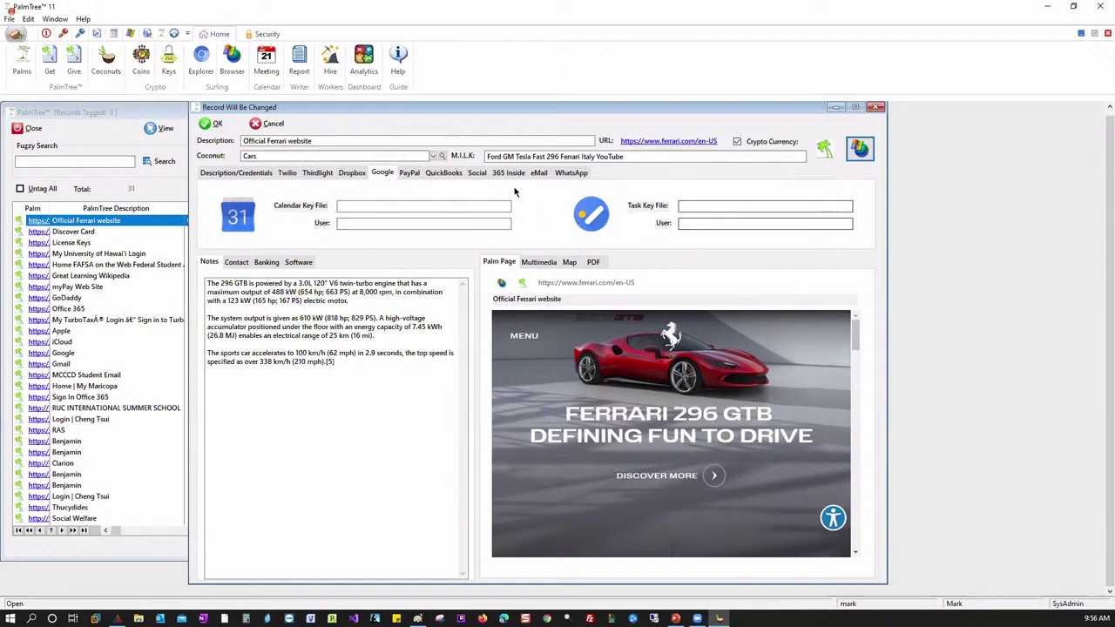
click(411, 174)
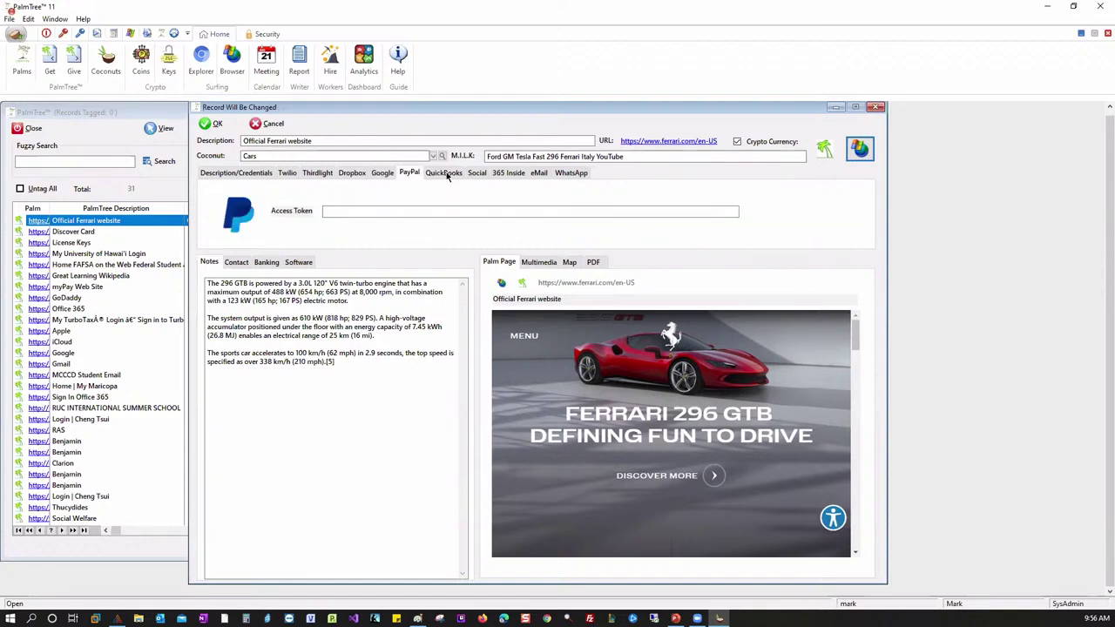
click(448, 174)
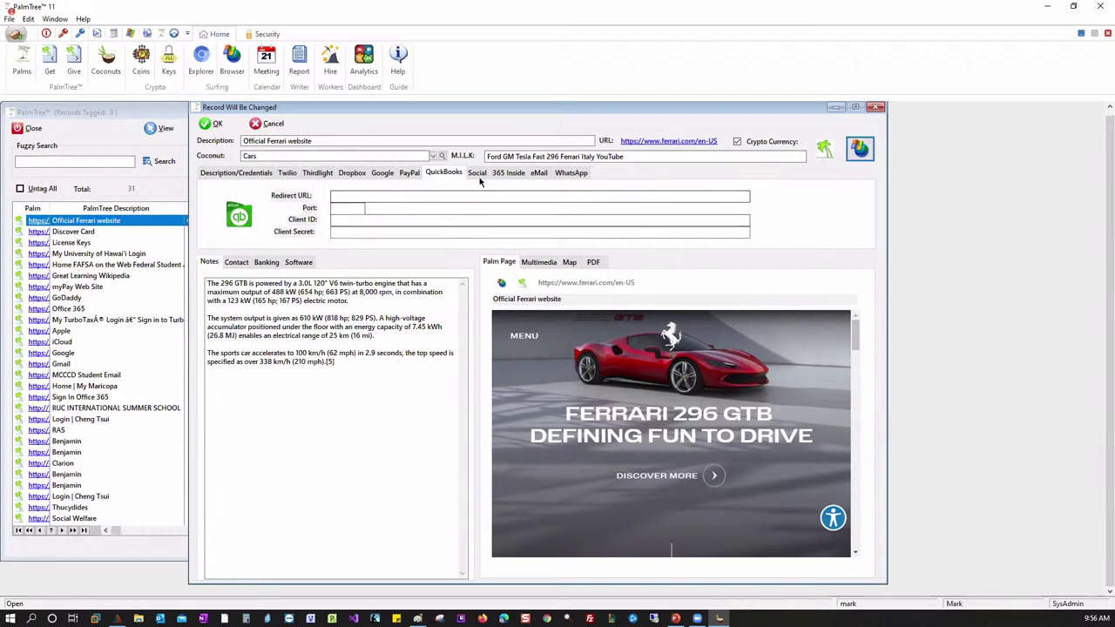
click(478, 174)
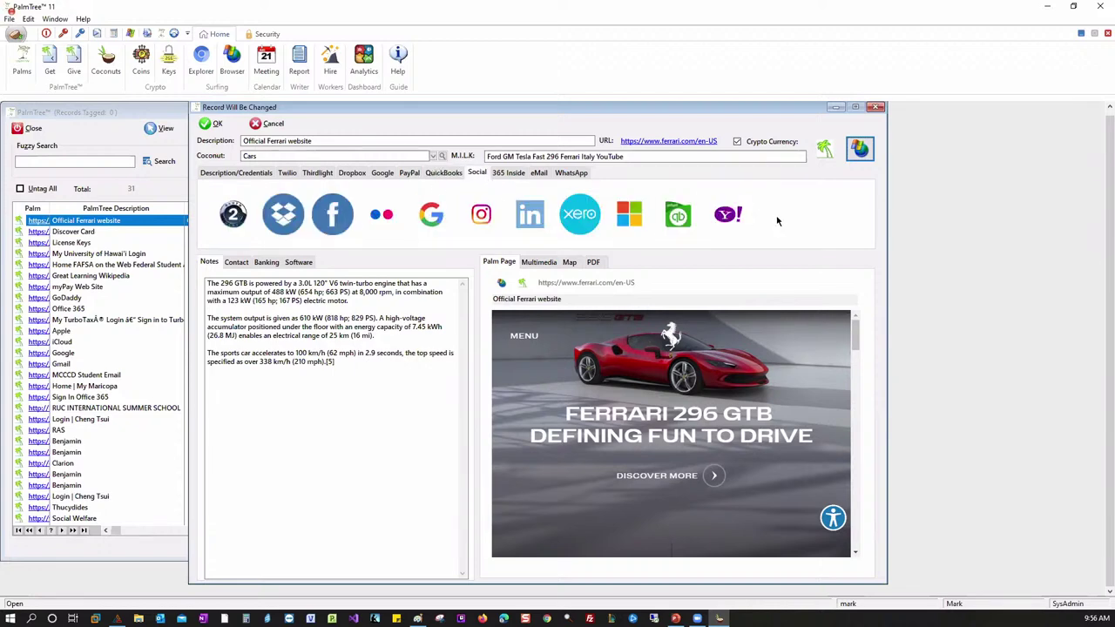
click(508, 173)
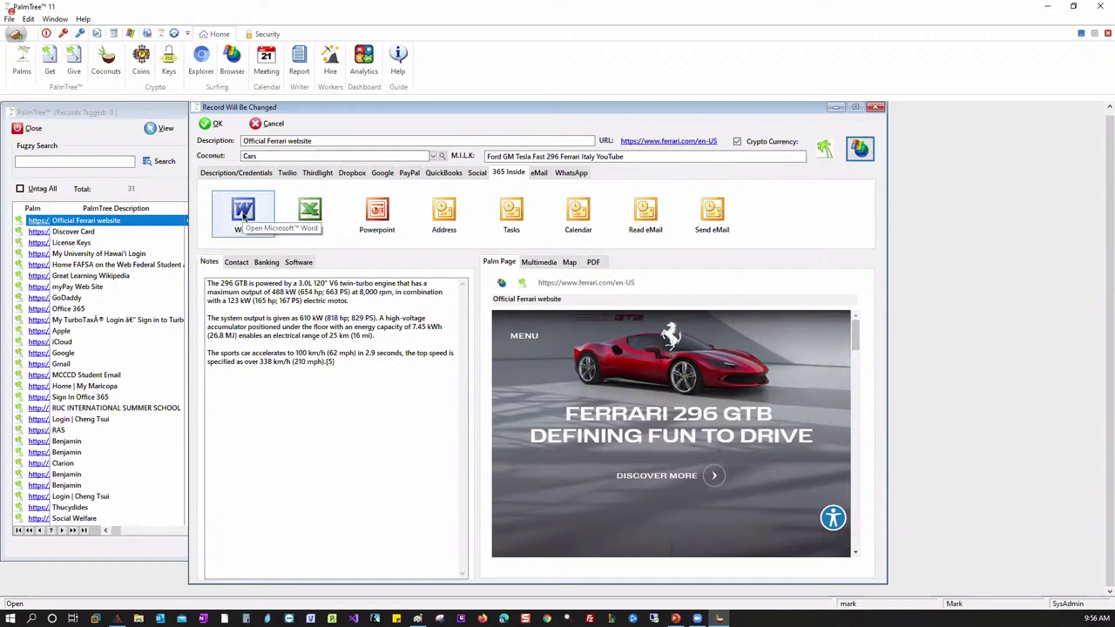
click(243, 215)
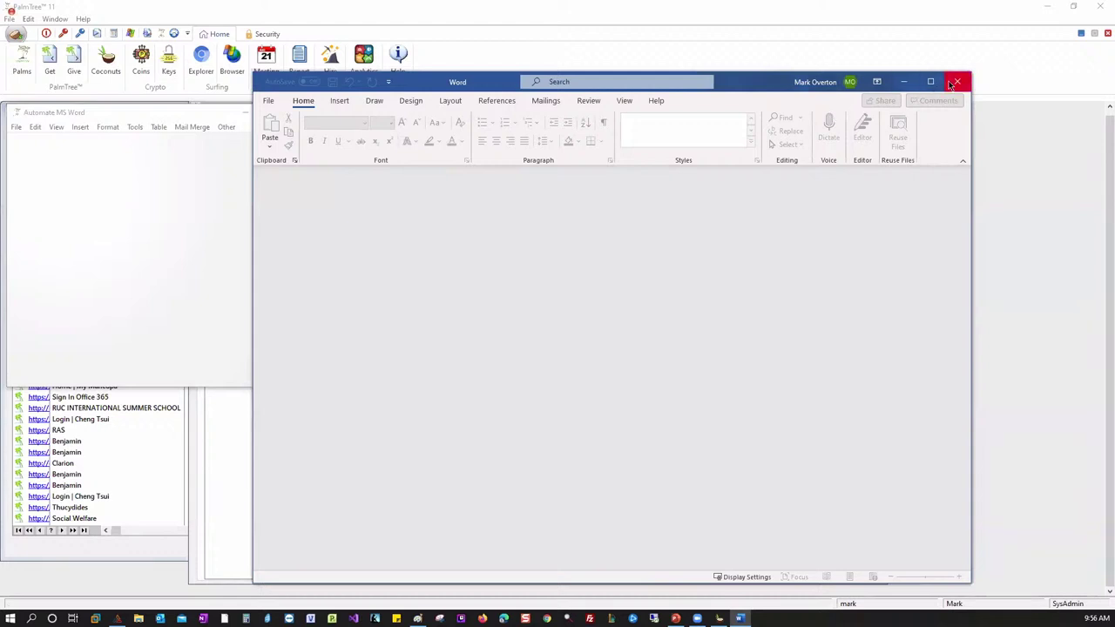
click(957, 81)
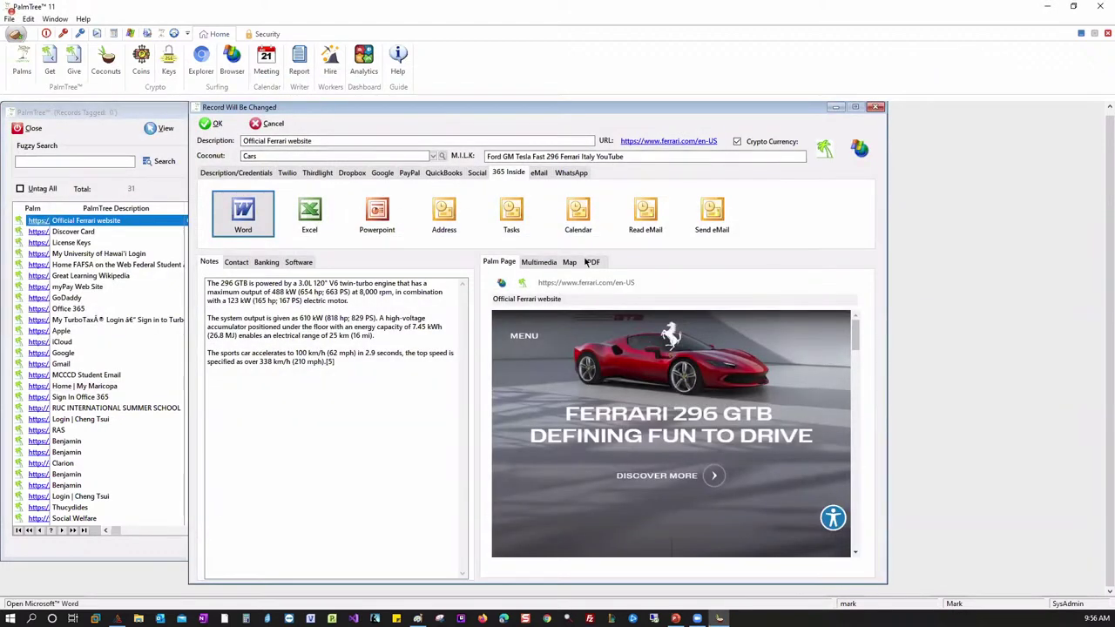
- Open a blank Outlook Send Email form from the record's 365 Inside Send eMail button
click(708, 216)
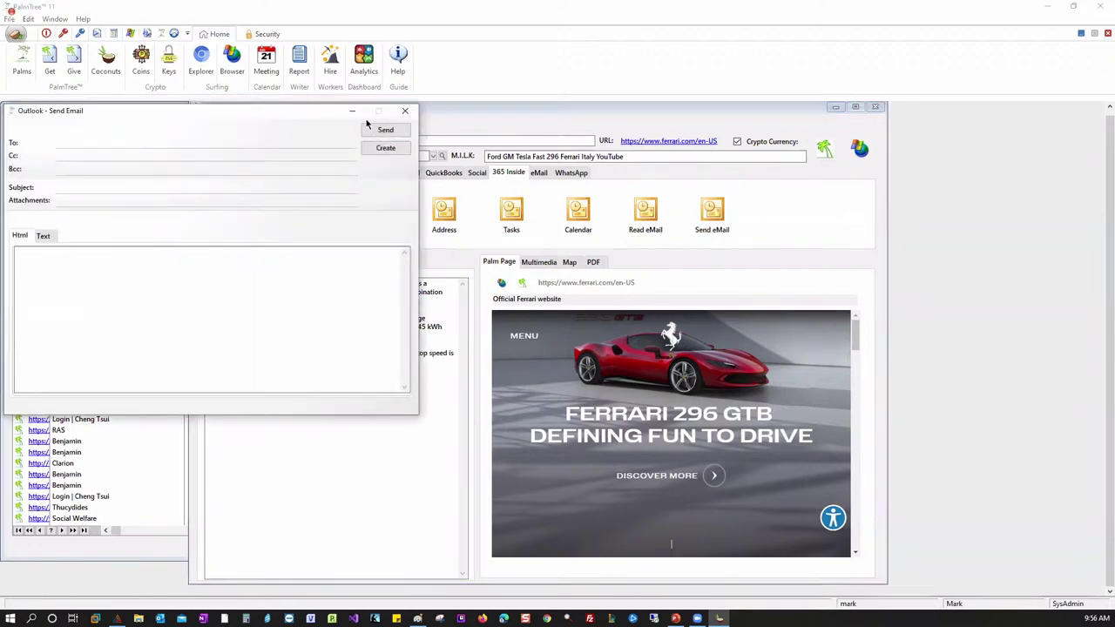
click(405, 111)
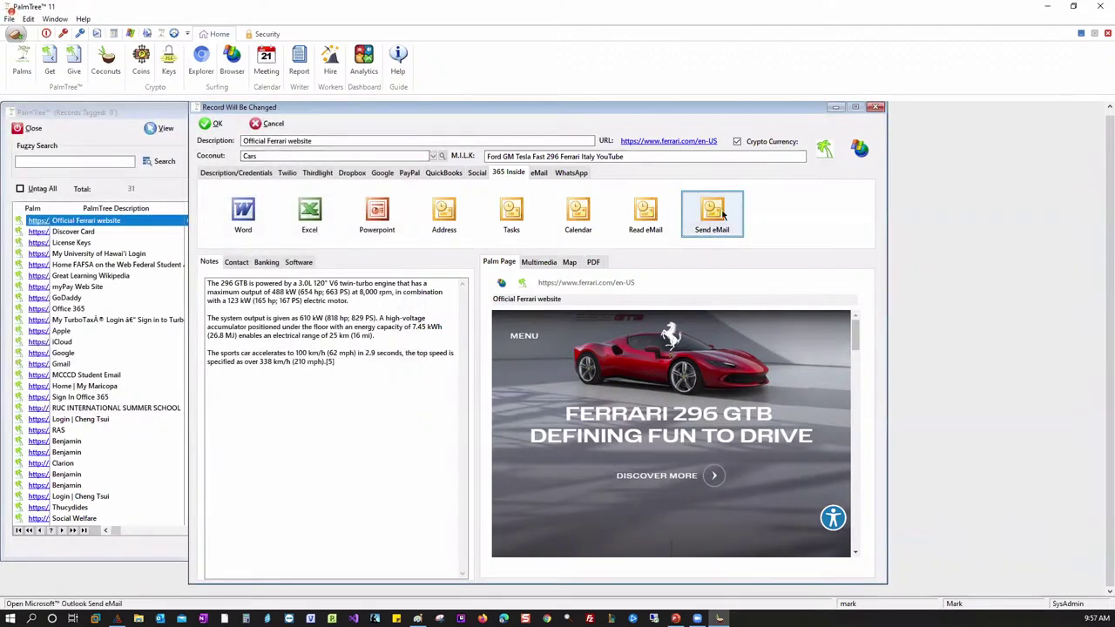
click(724, 214)
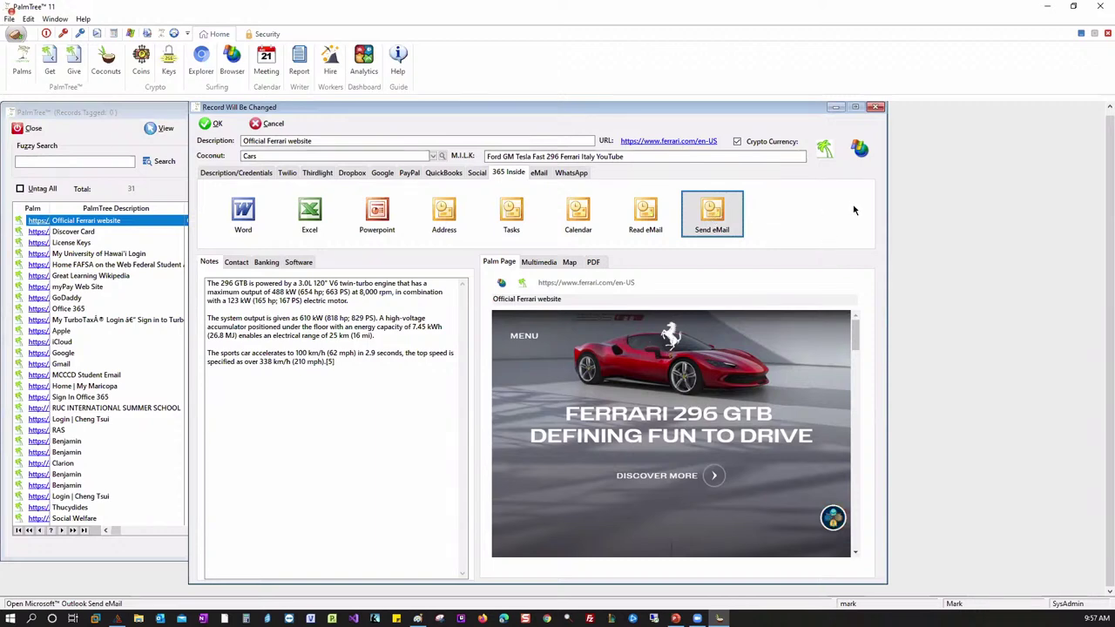
click(716, 216)
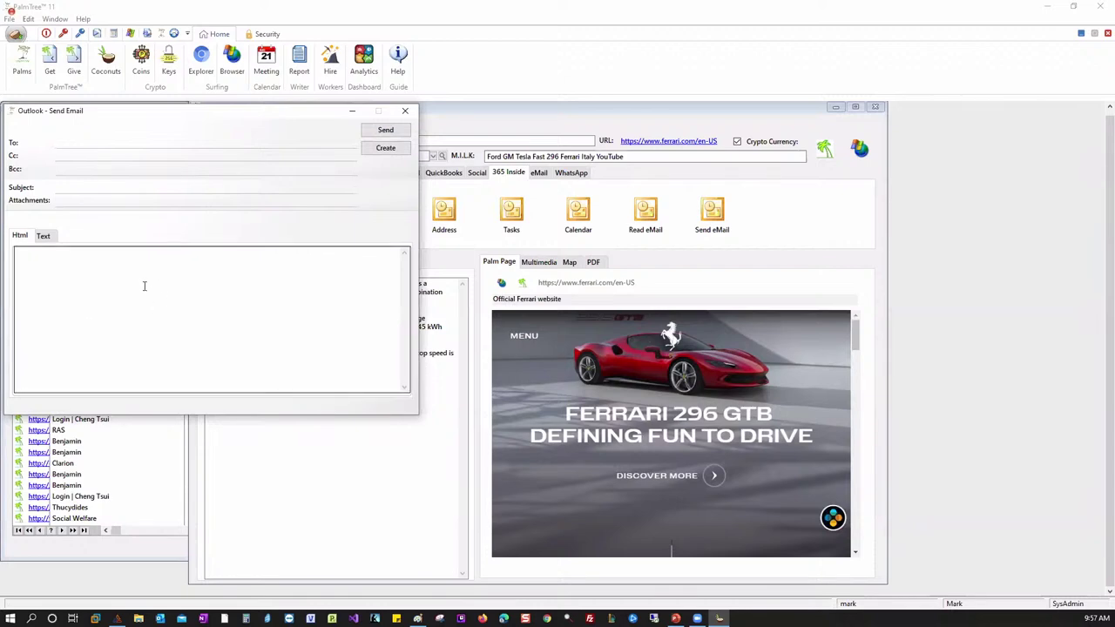
- Close the Send Email form and switch the Ferrari record to its WhatsApp section
click(404, 113)
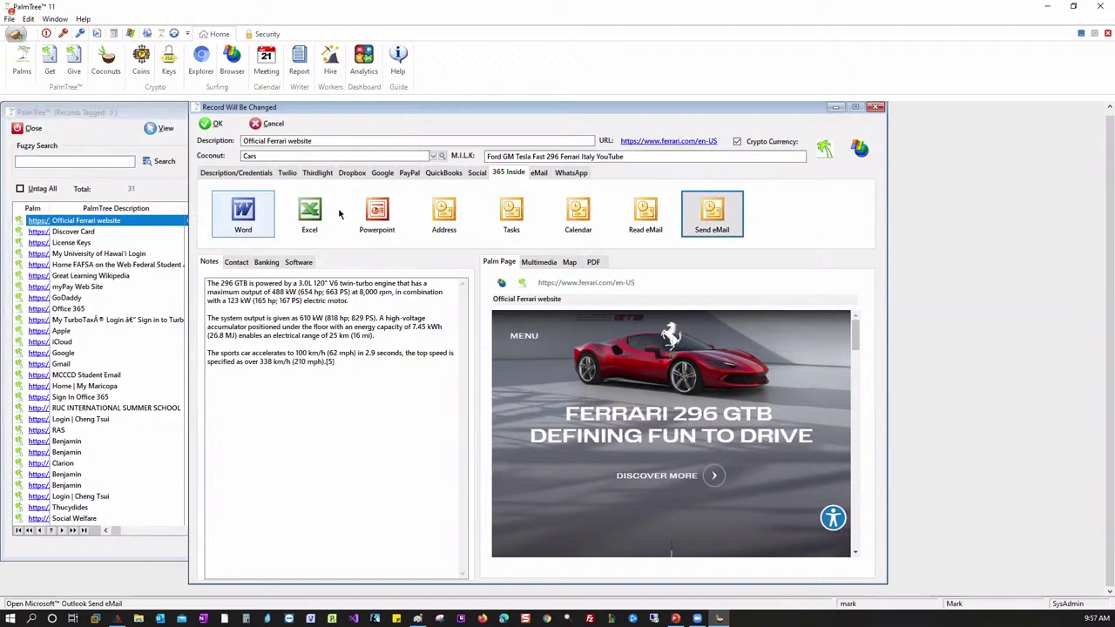
click(539, 173)
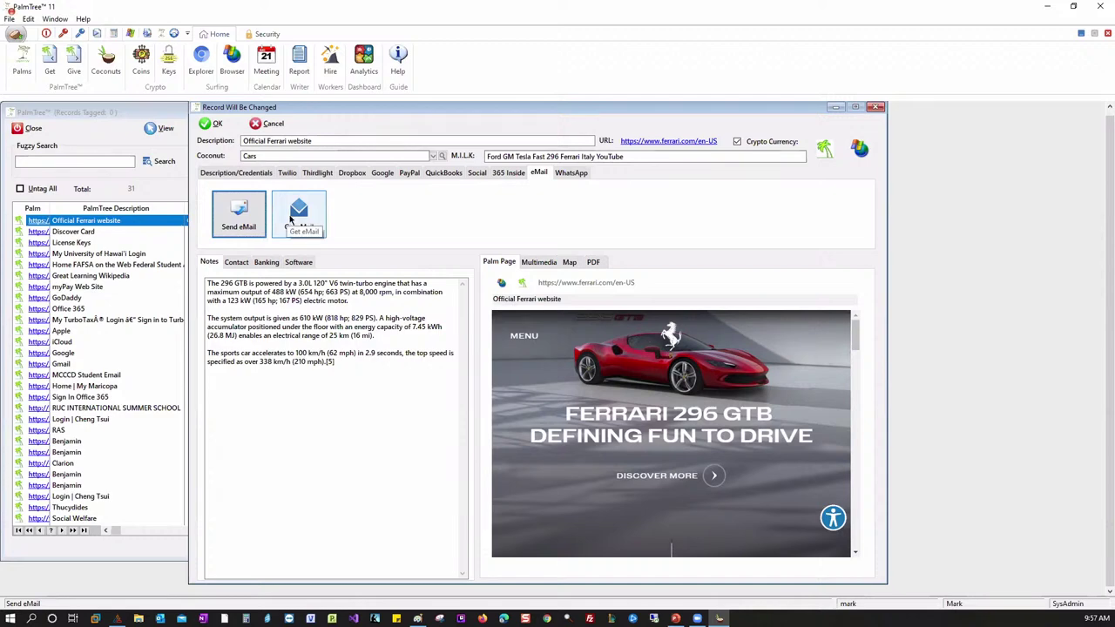
click(570, 173)
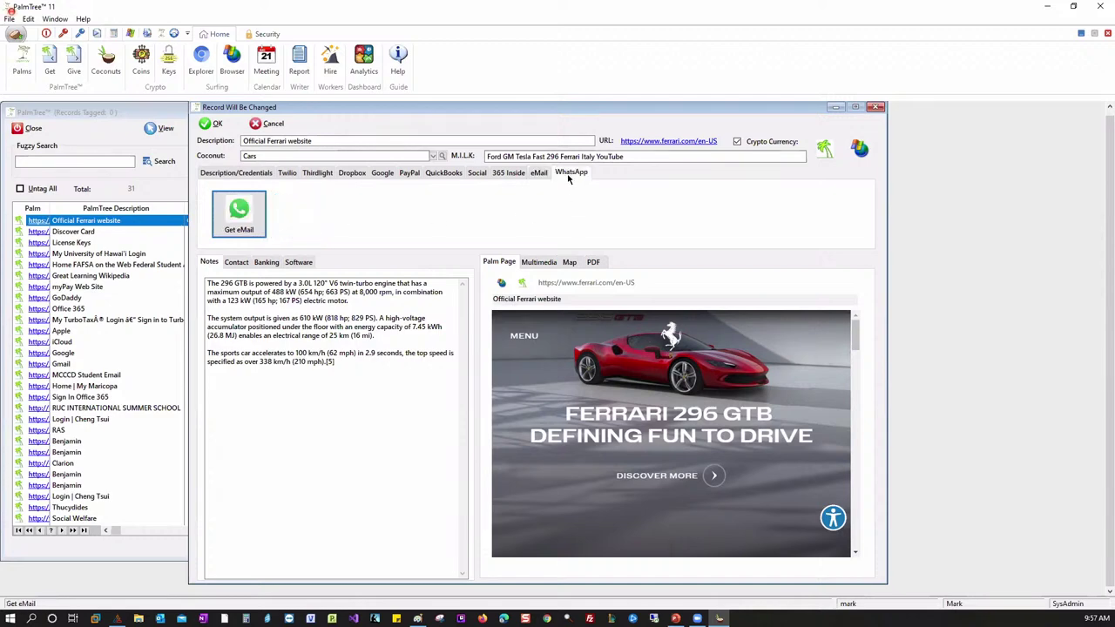
- Preview WhatsApp Web's sign-in page in Chromium Explorer, then close that window
click(239, 213)
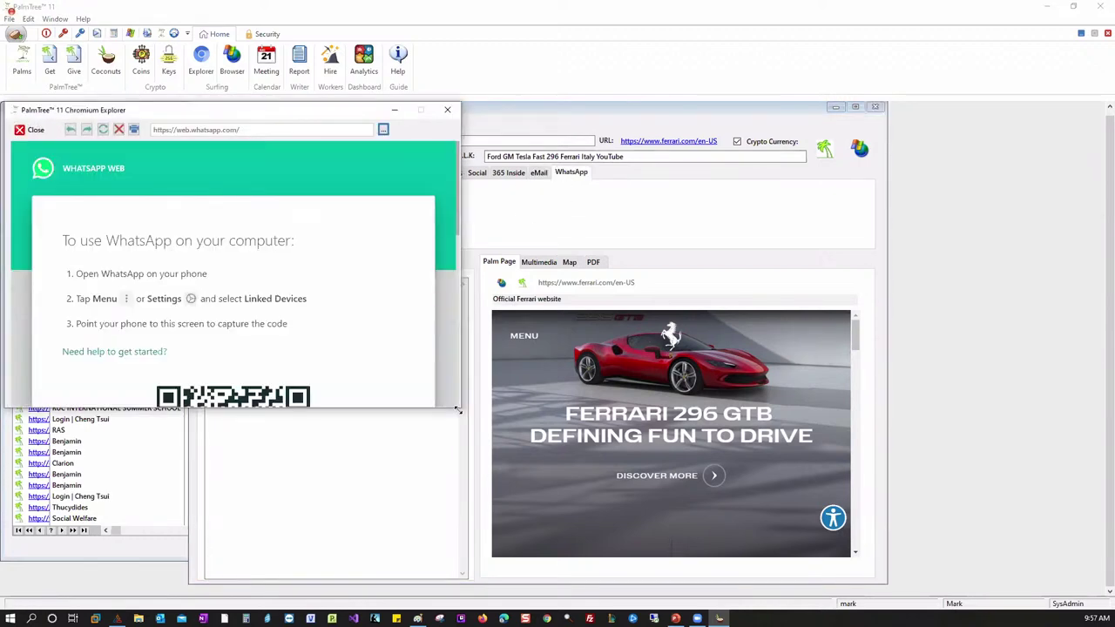
scroll(525, 391, down, 3)
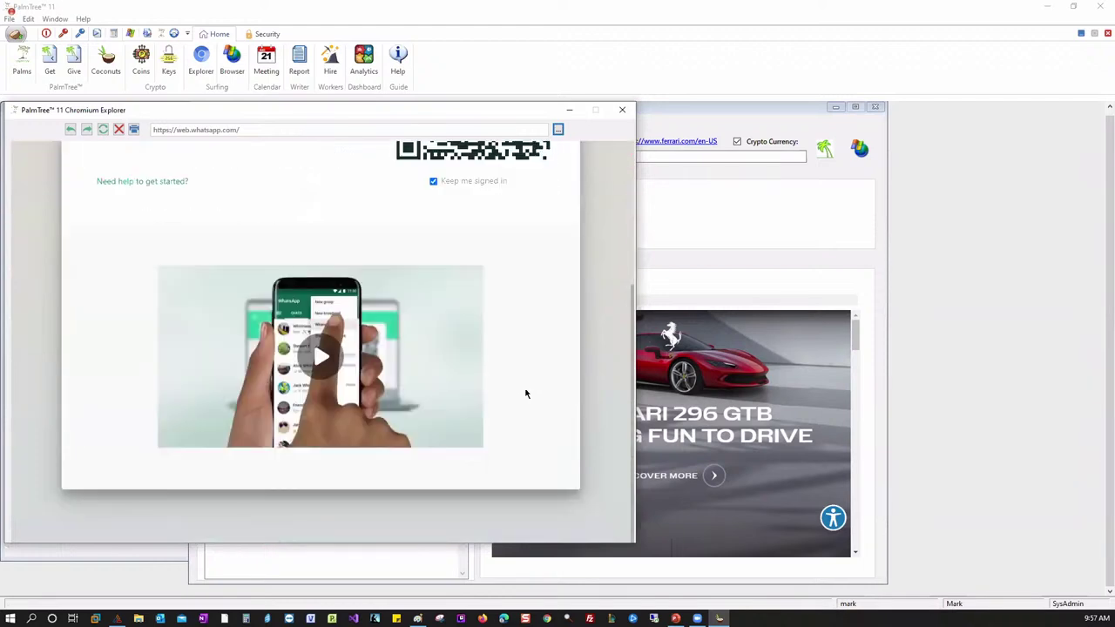
scroll(523, 386, up, 3)
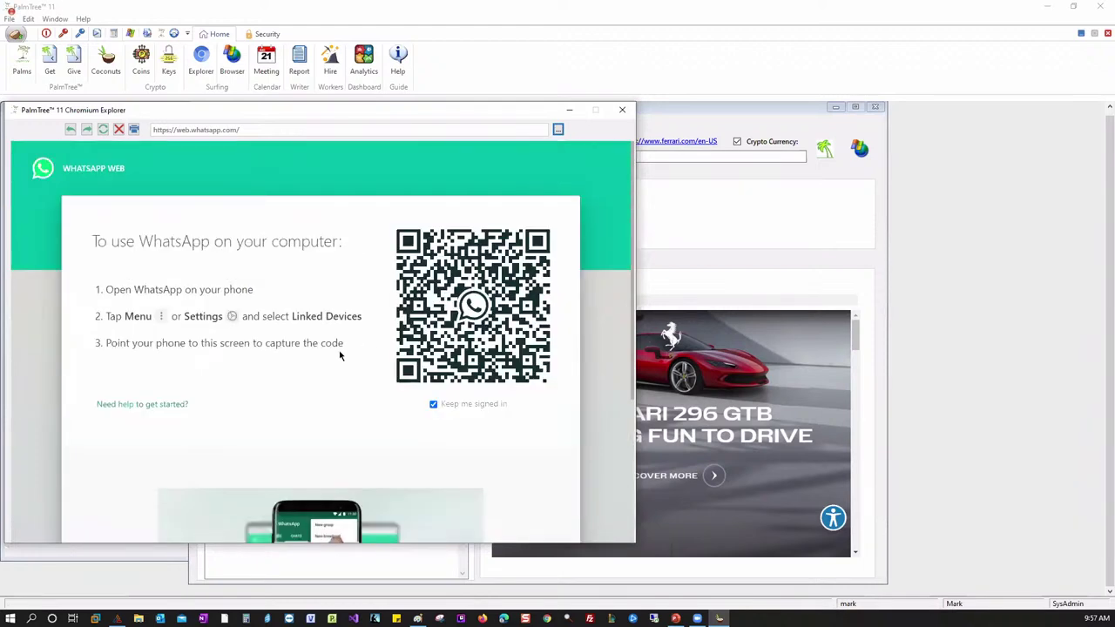
scroll(340, 356, down, 3)
scroll(438, 356, up, 1)
scroll(438, 356, up, 1)
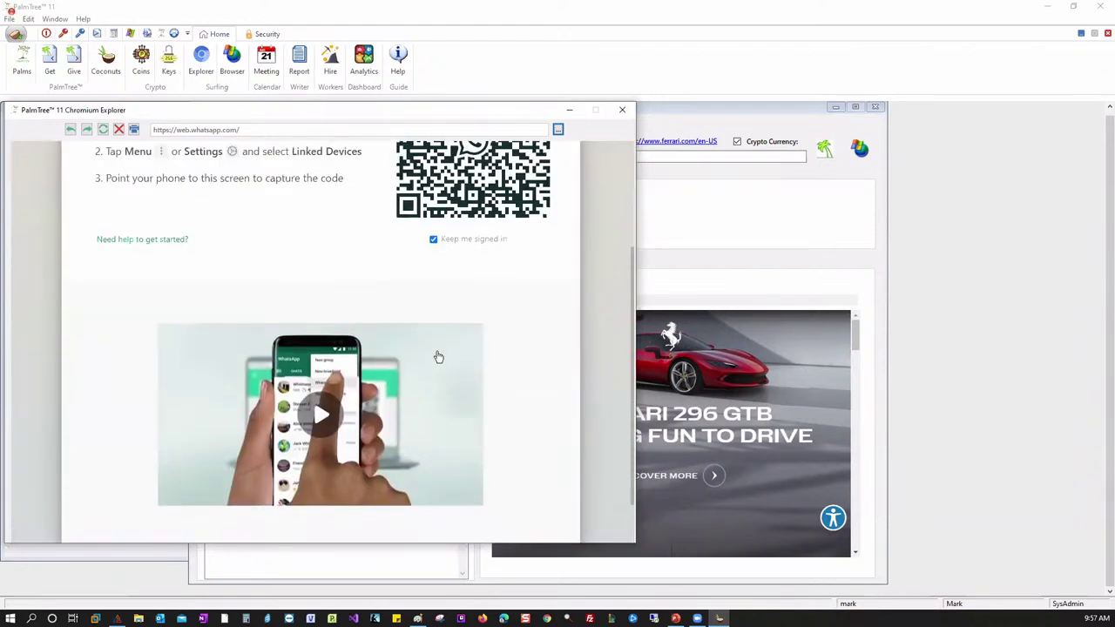
scroll(415, 315, up, 1)
scroll(415, 315, up, 1)
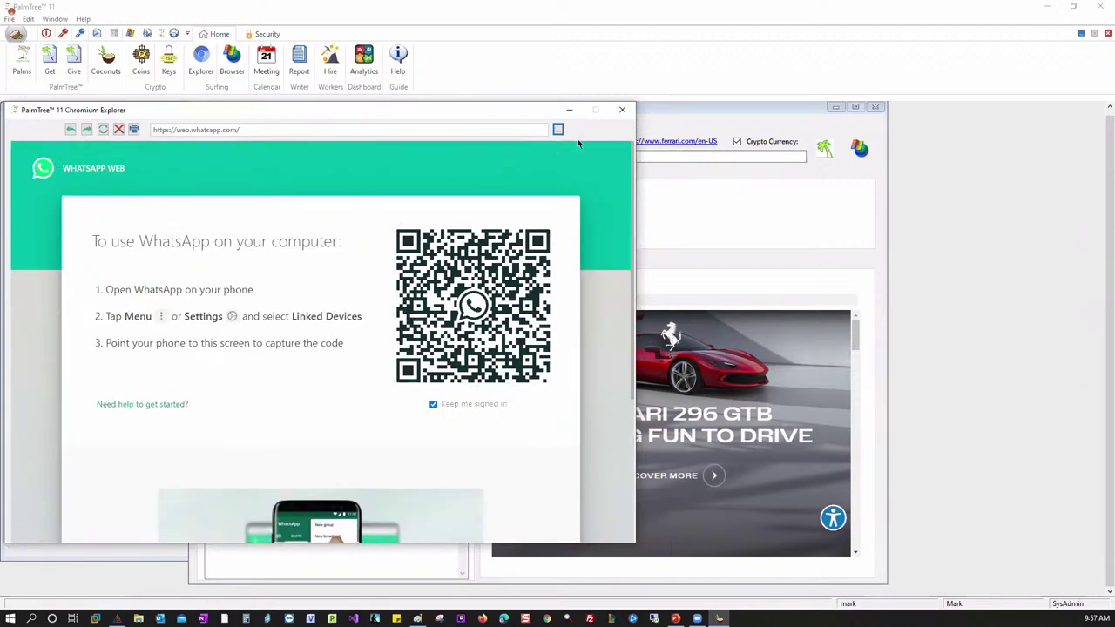
click(621, 110)
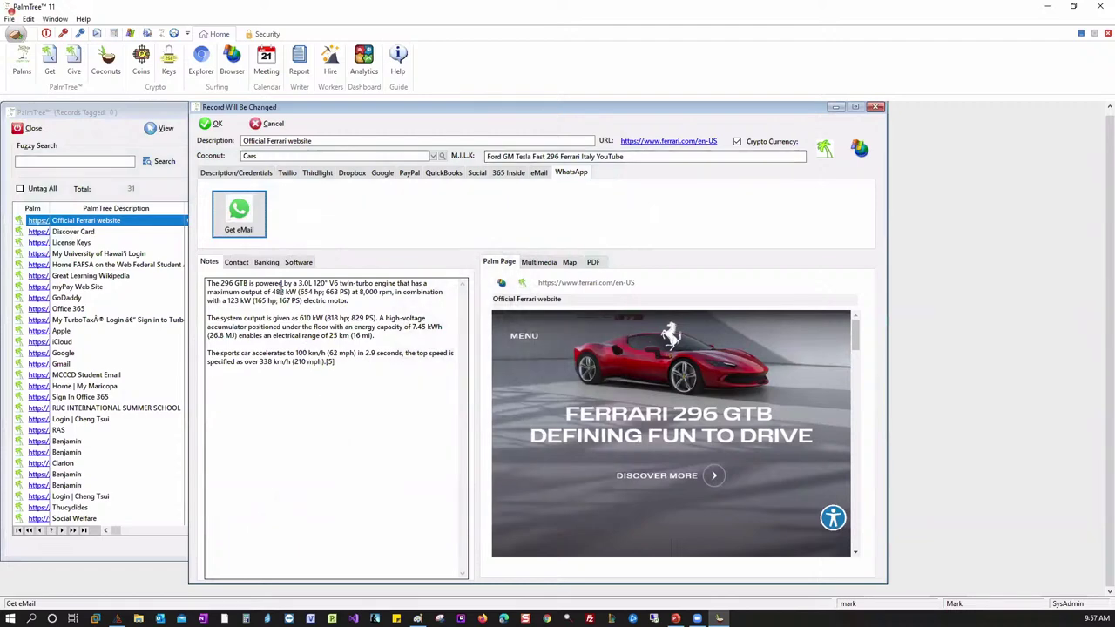
- Show the Ferrari record's Description/Credentials, Contact, then empty Banking card fields
click(234, 172)
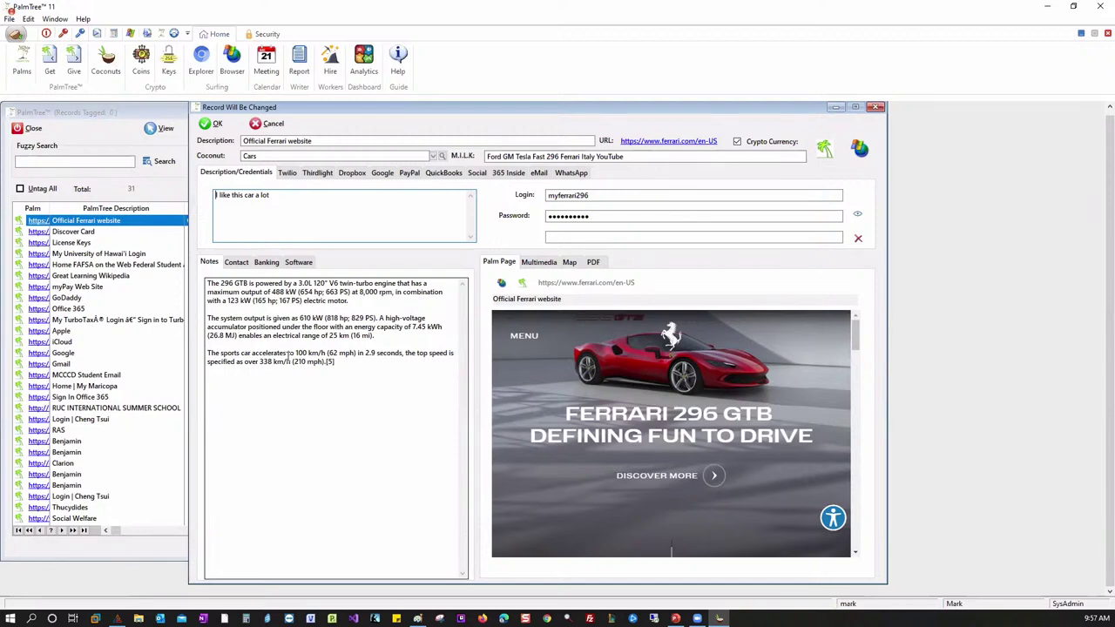
click(237, 262)
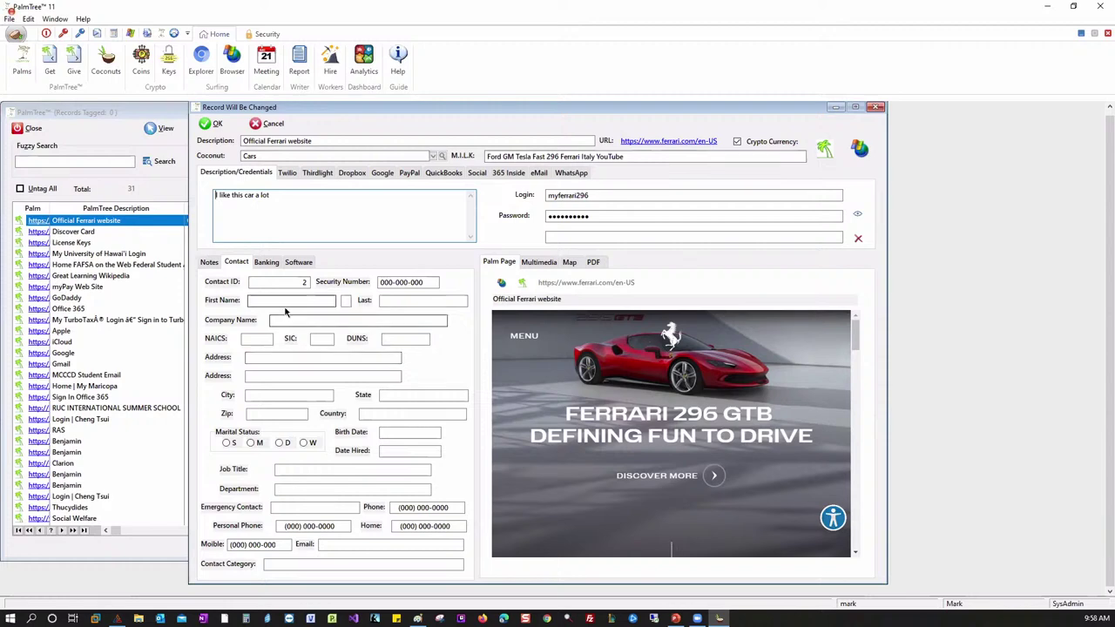
click(266, 261)
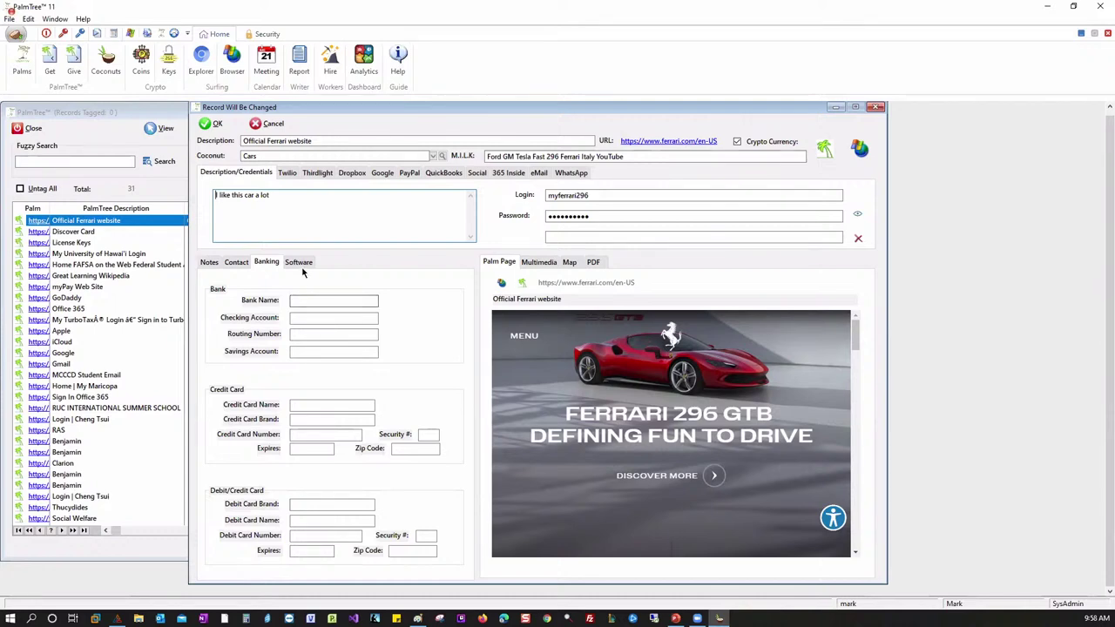
- Show the Software section's empty product, serial, unlock code, activation and subscription fields
click(298, 261)
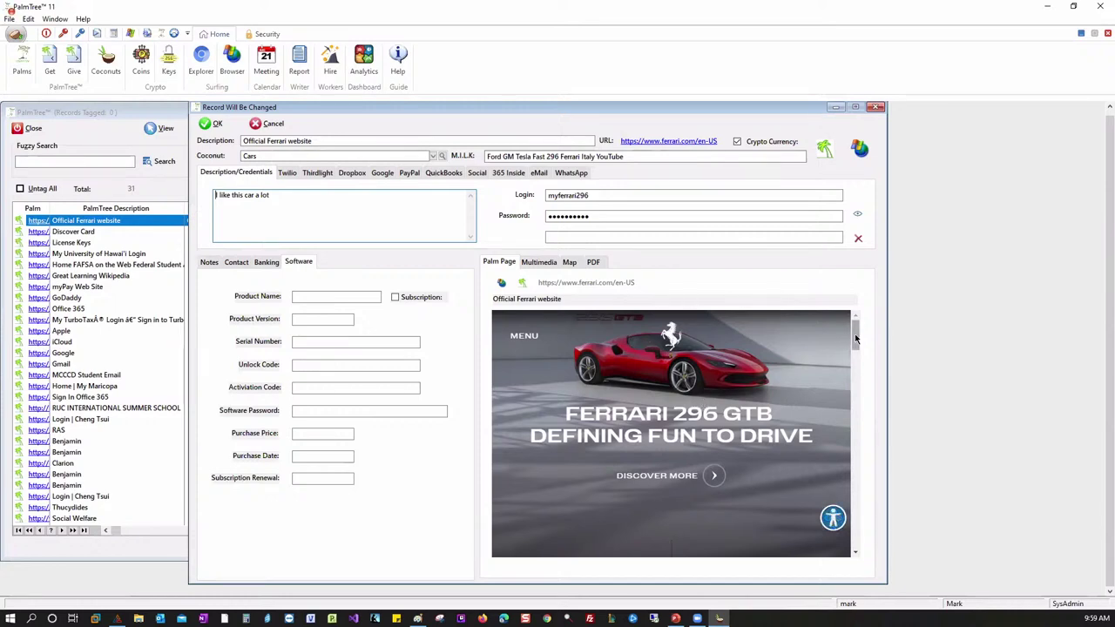
scroll(846, 342, down, 10)
scroll(851, 344, up, 10)
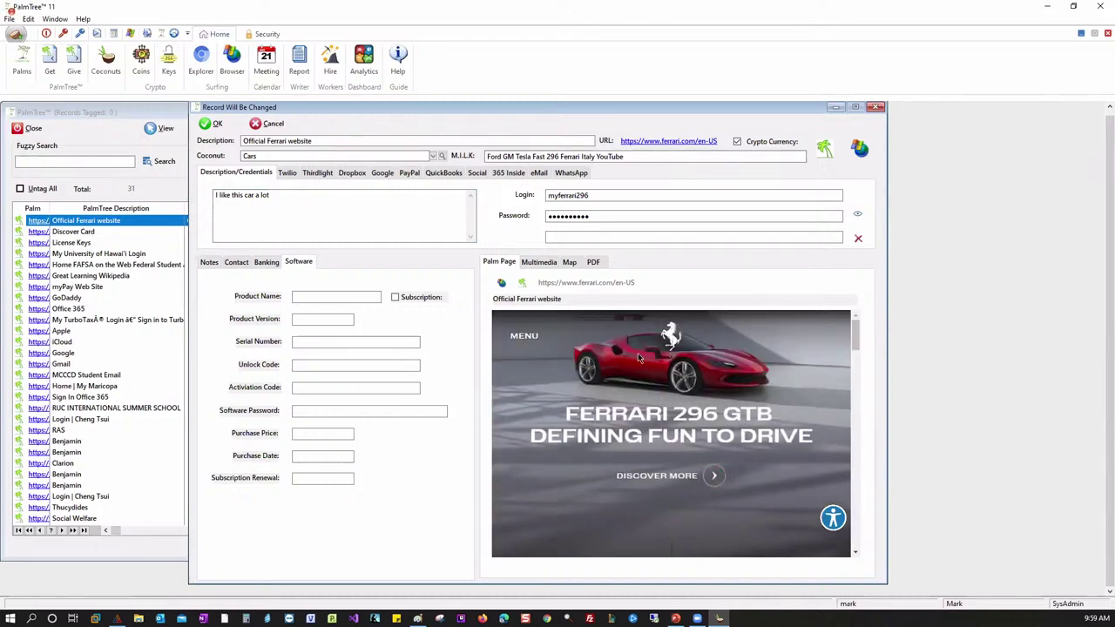
- Switch the preview to the Multimedia player and load myZure.exe into it
click(536, 262)
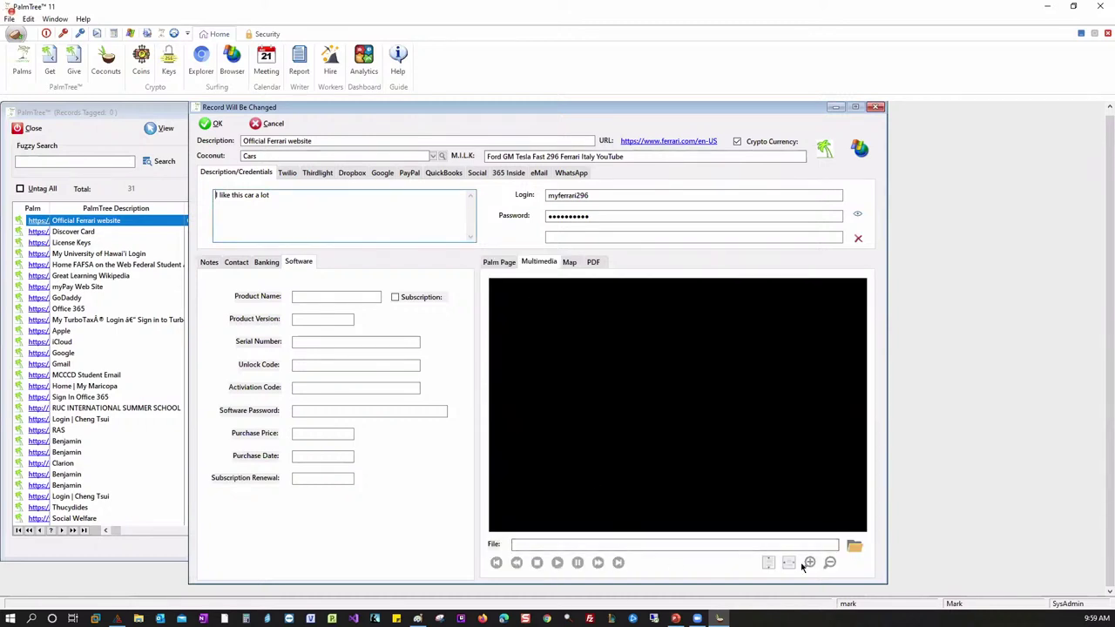
click(848, 549)
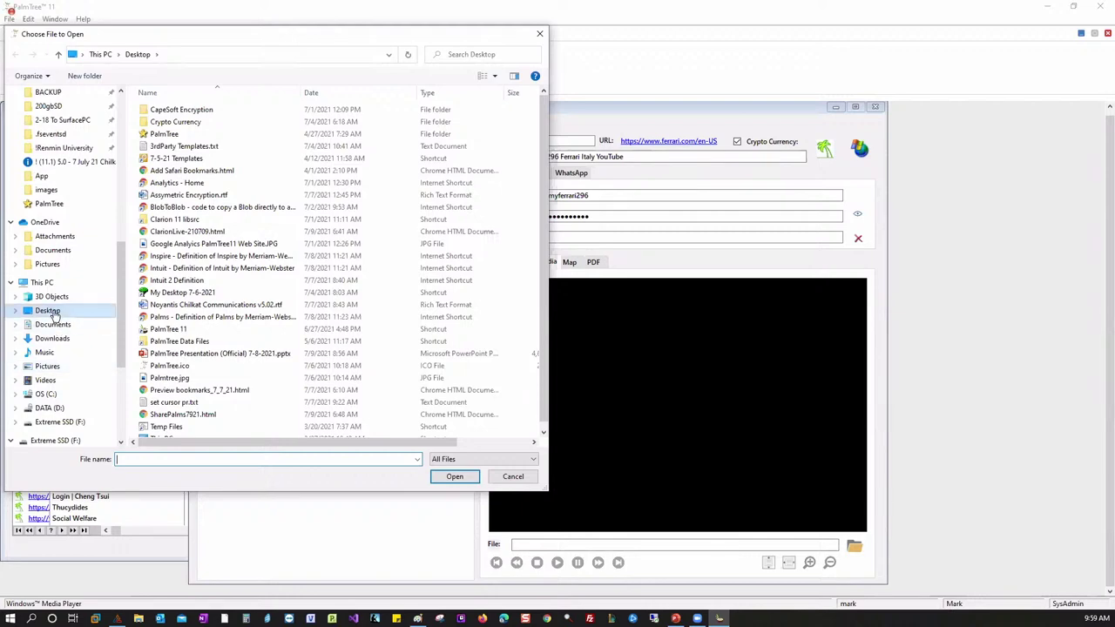
double_click(186, 331)
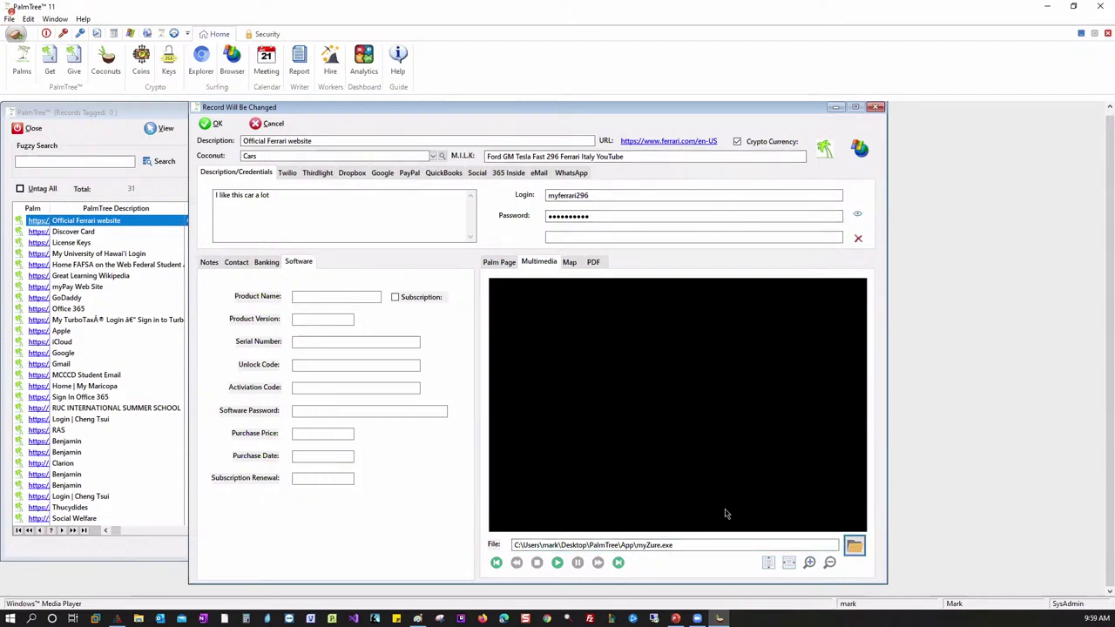
- Replace the multimedia file path with Olympic Park.MOV from the PalmTree folder
drag(696, 544, 495, 534)
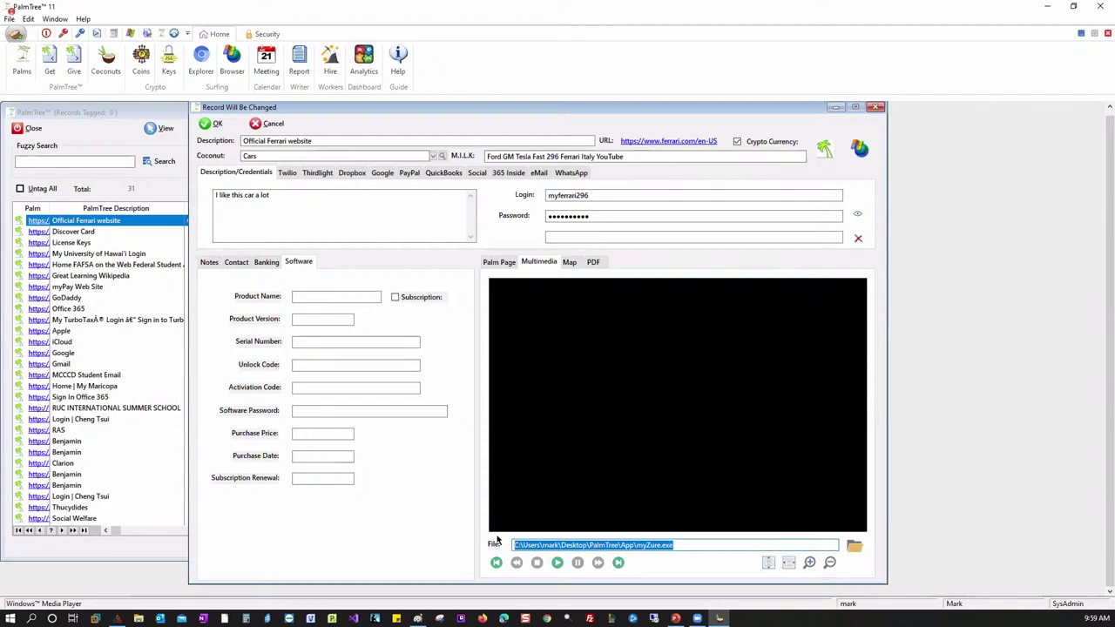
key(Delete)
click(854, 546)
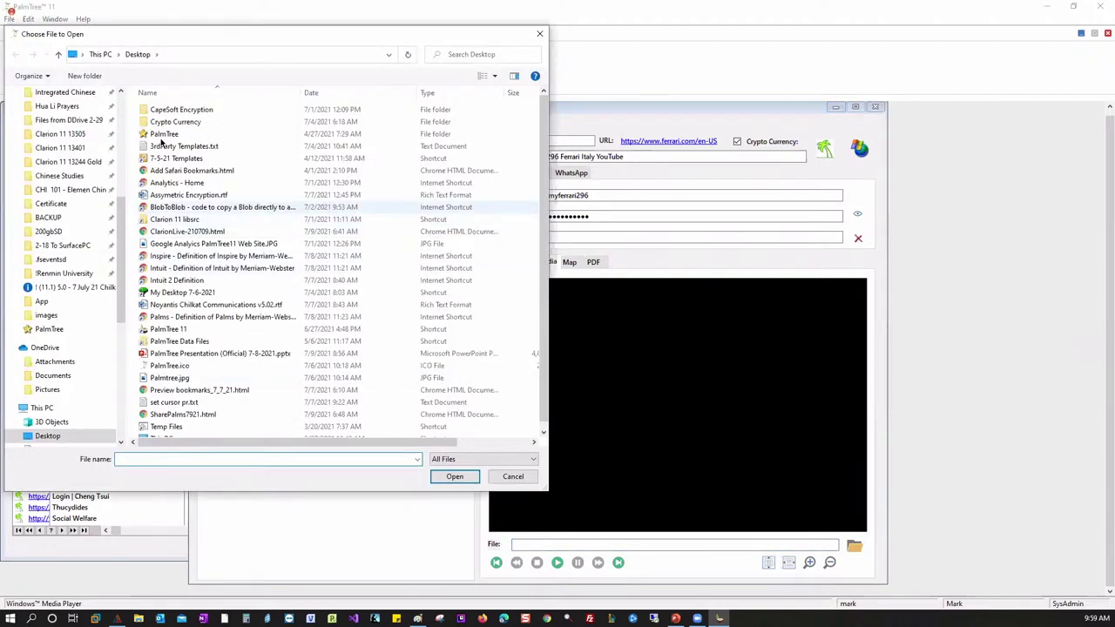
double_click(165, 134)
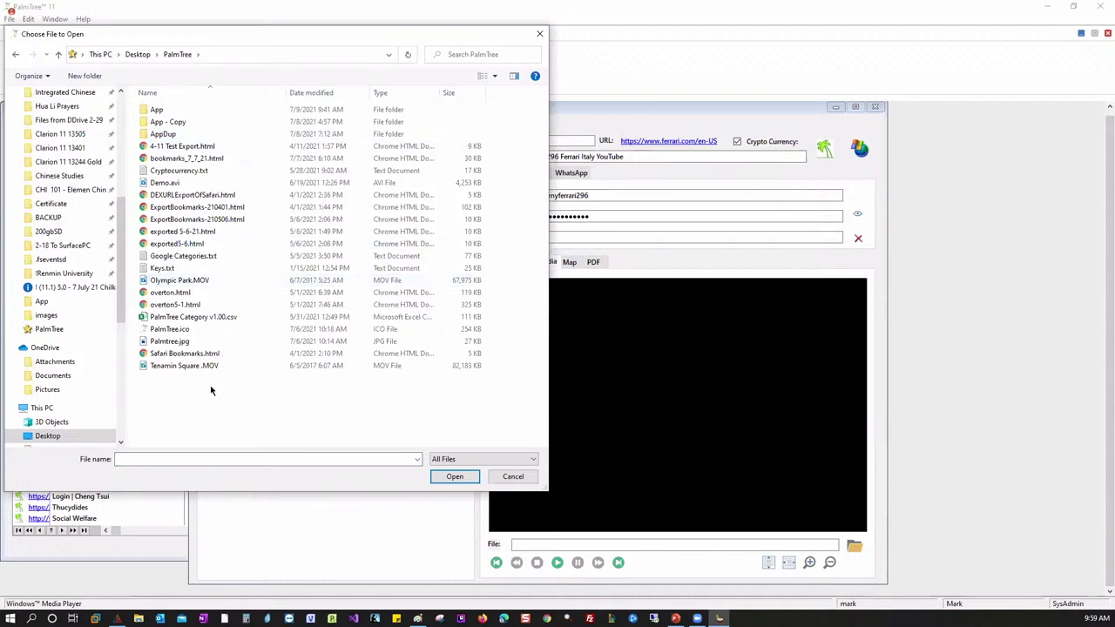
click(197, 282)
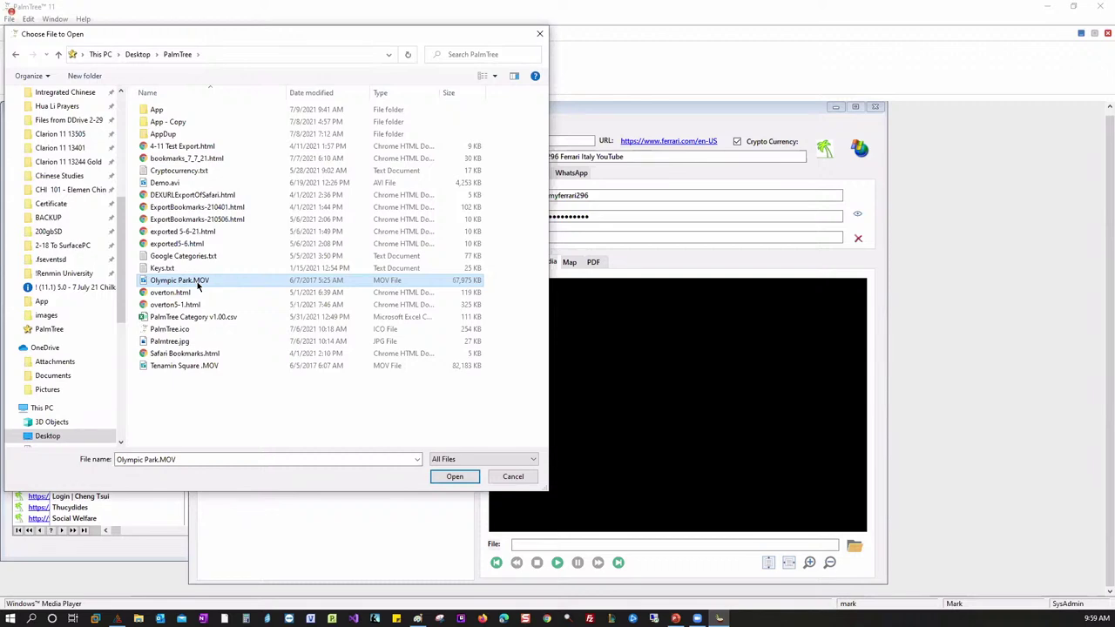
double_click(198, 285)
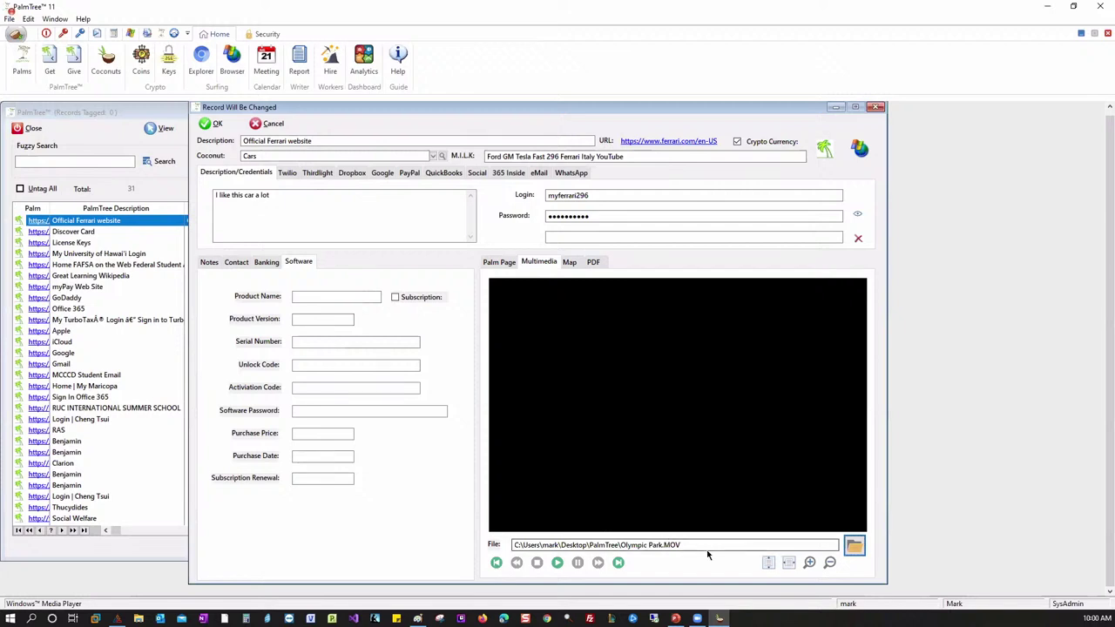
- Play the attached Olympic Park video, then show the Ferrari record's Map panel
click(558, 563)
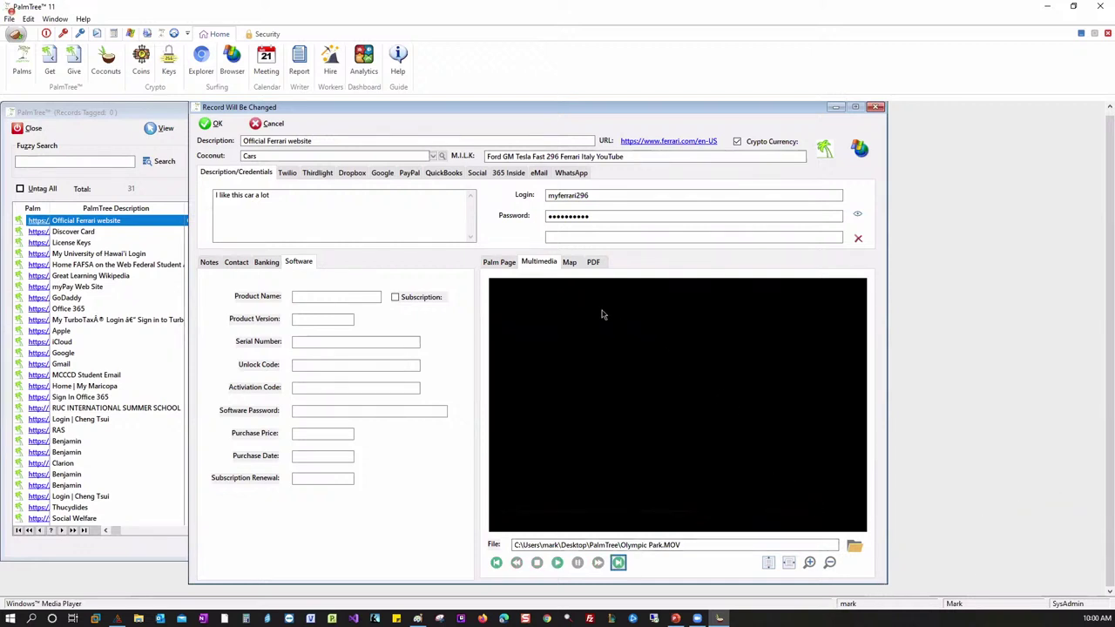
click(570, 263)
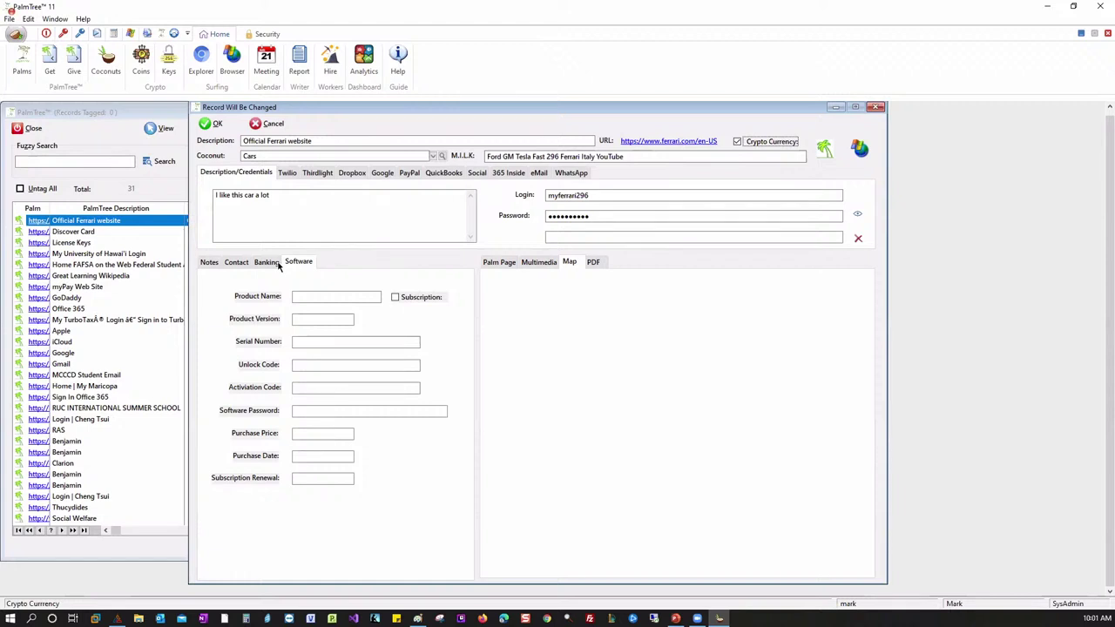
- Look through the Ferrari record's Contact, PDF, Multimedia and Notes sections
click(240, 263)
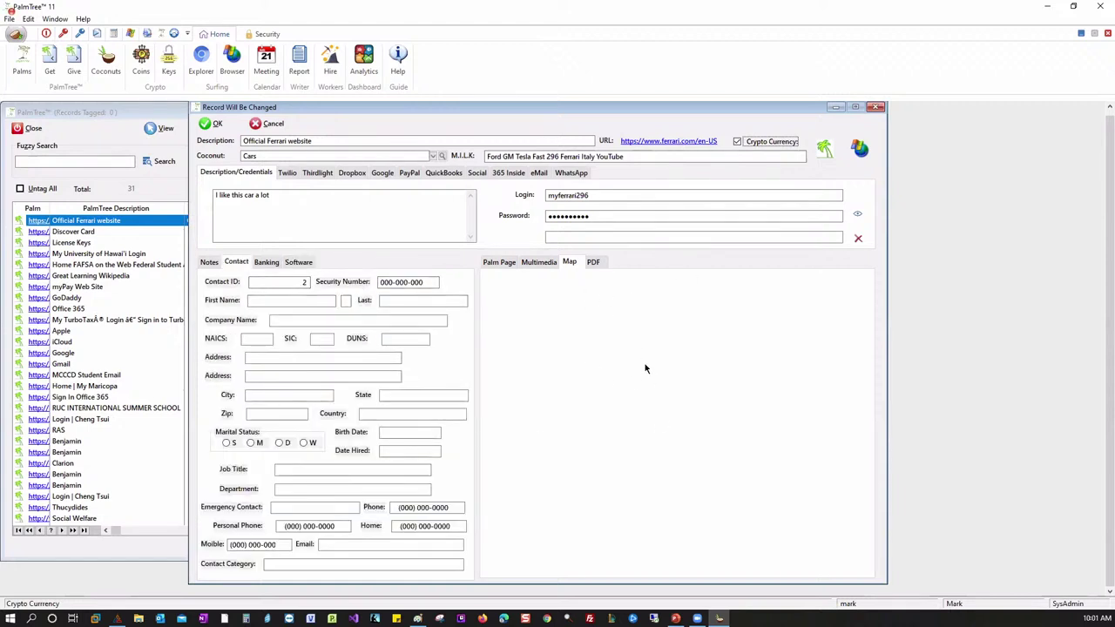
click(593, 262)
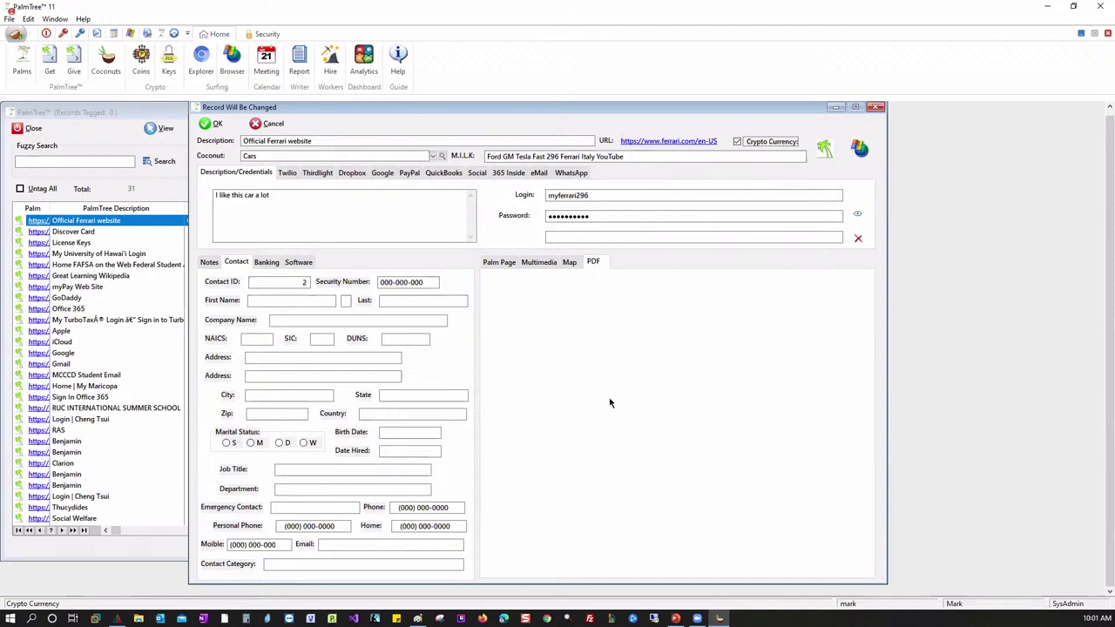
click(538, 263)
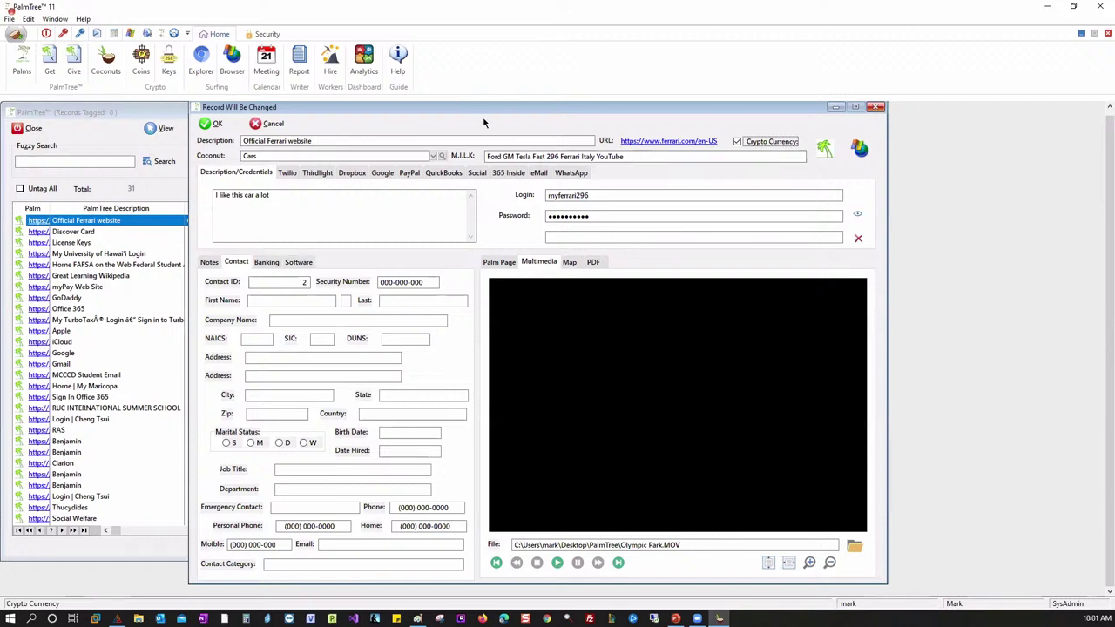
click(208, 263)
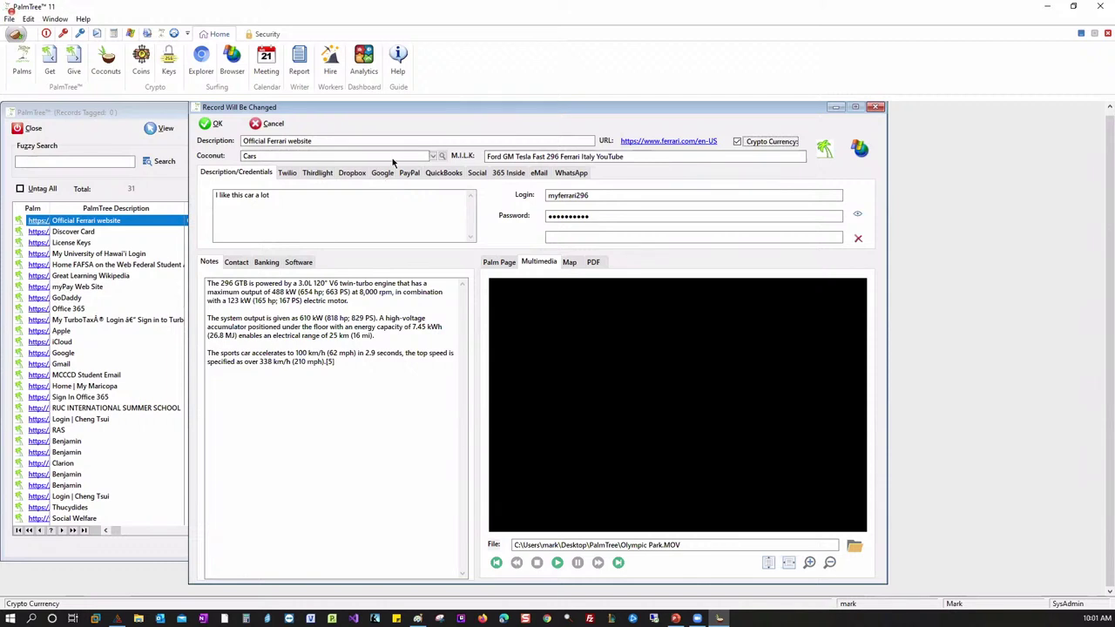
- Close the Ferrari record discarding its changes, then close the Palms list
click(876, 107)
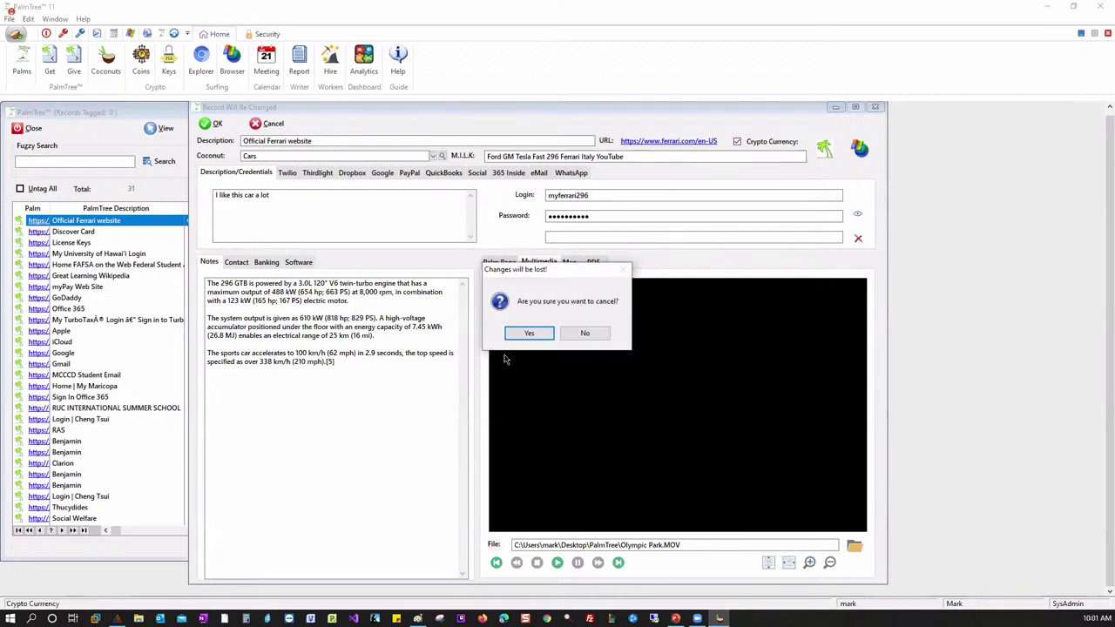
click(528, 334)
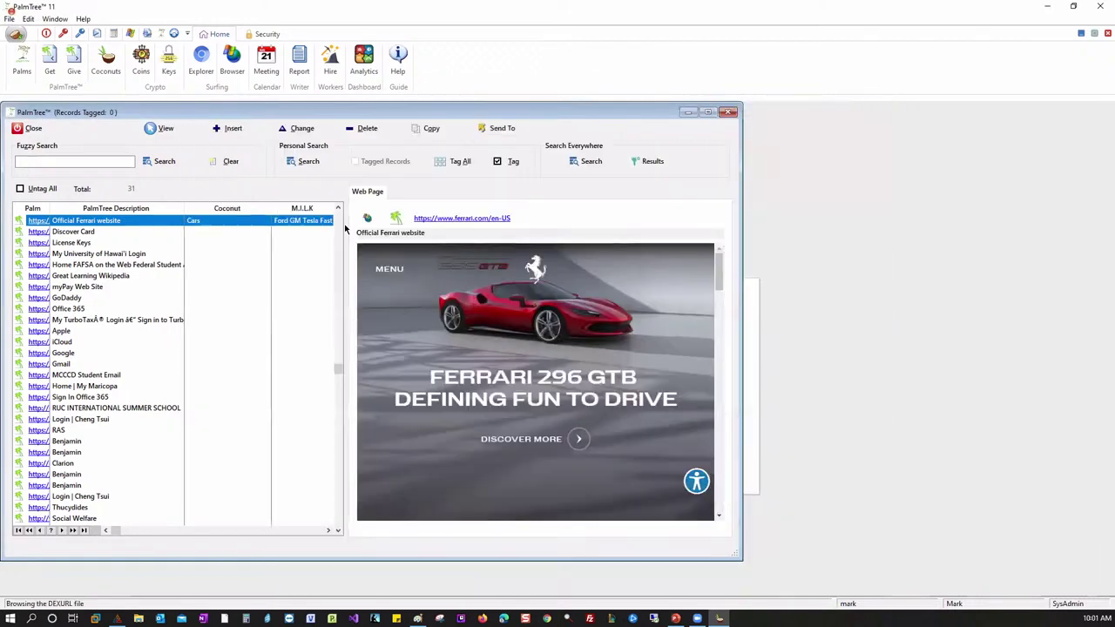
click(33, 128)
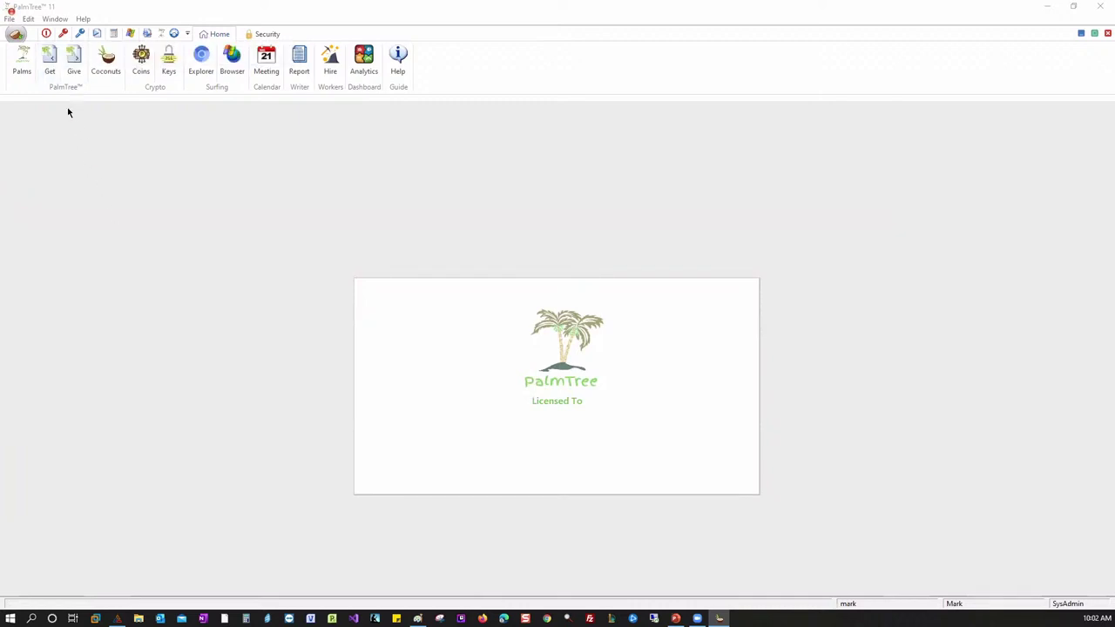
- Start a bookmark import with Get and choose bookmarks_7_7_21.html as the source file
click(52, 70)
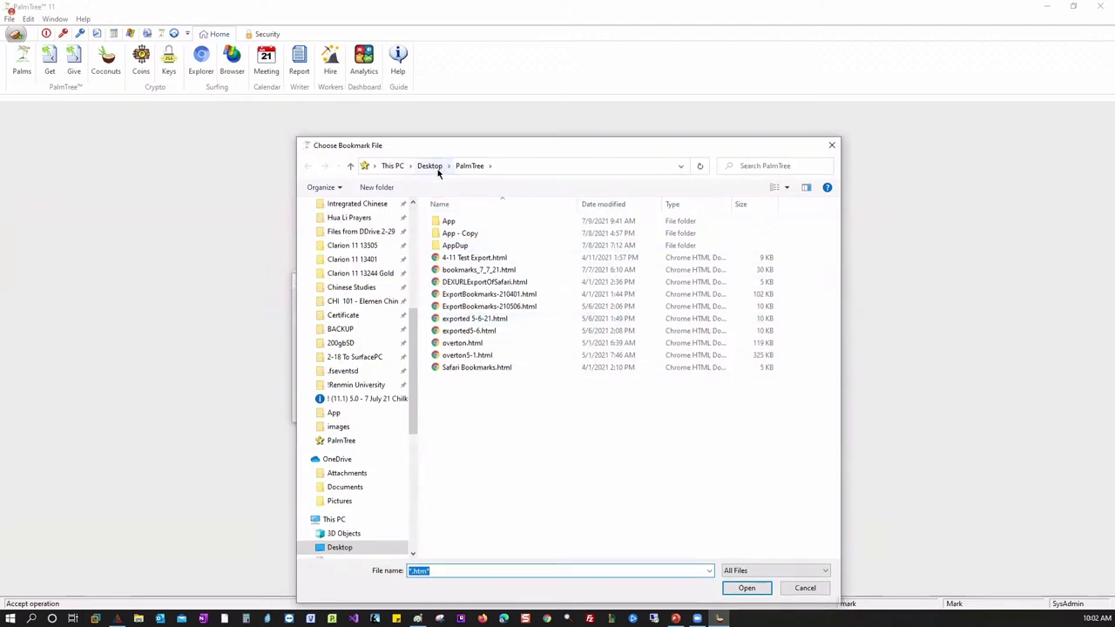
click(475, 271)
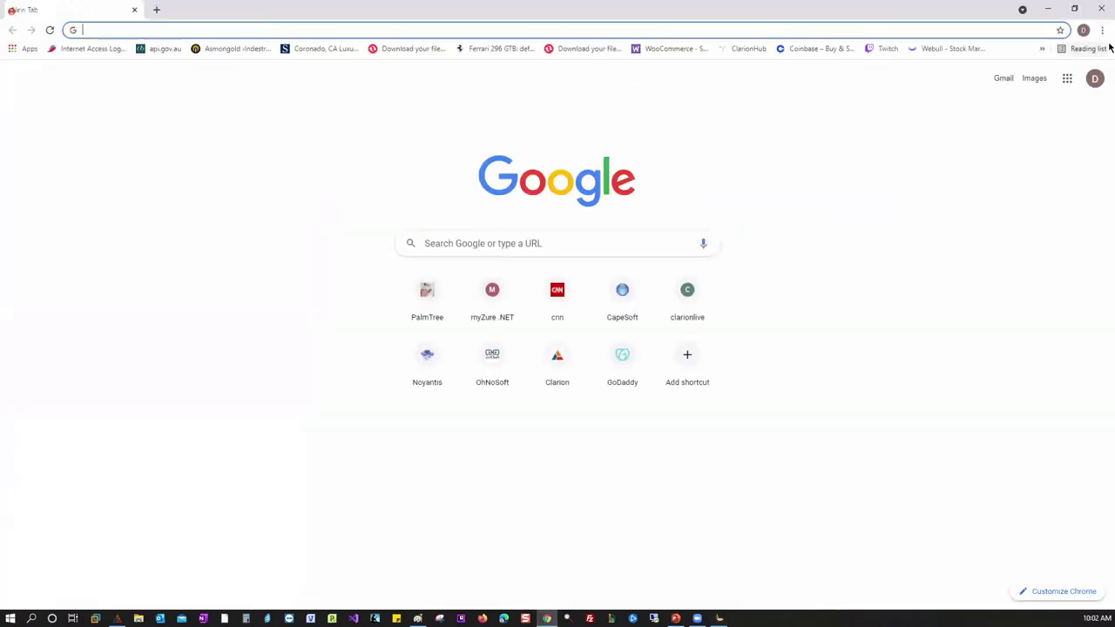
- Open Chrome's Import bookmarks and settings dialog from the Bookmarks menu, then dismiss it
click(1102, 31)
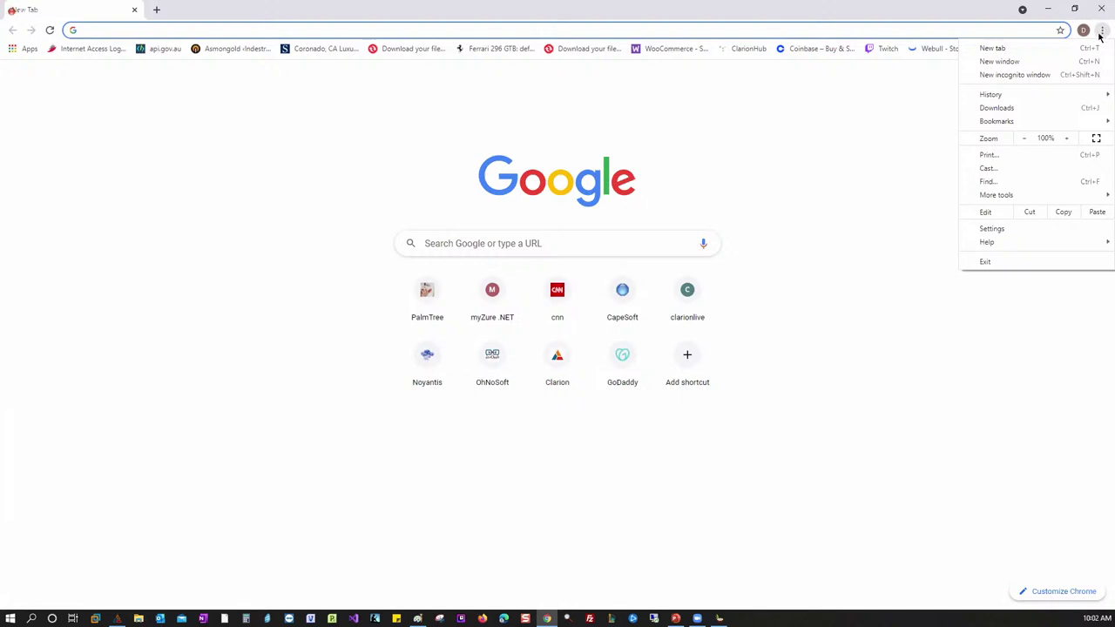
mouse_move(1014, 124)
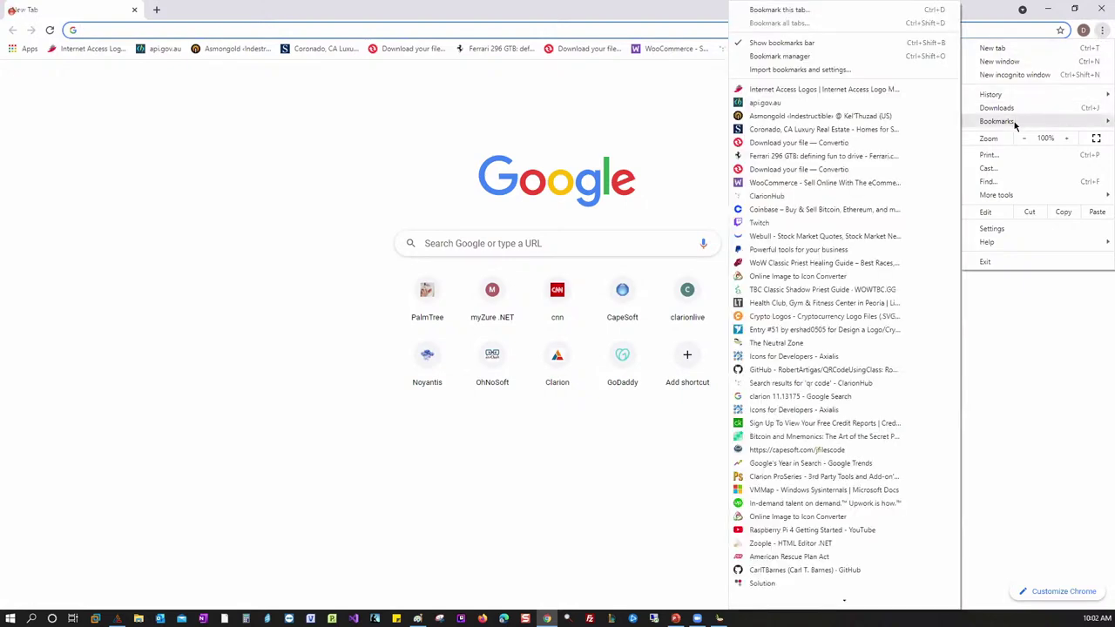
click(855, 69)
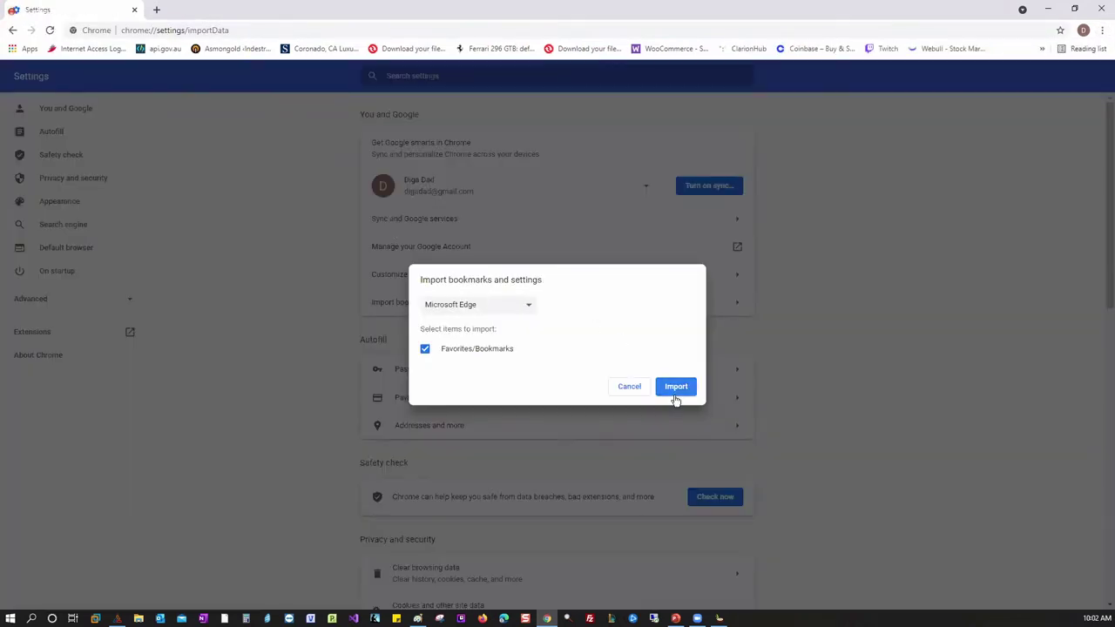
click(649, 387)
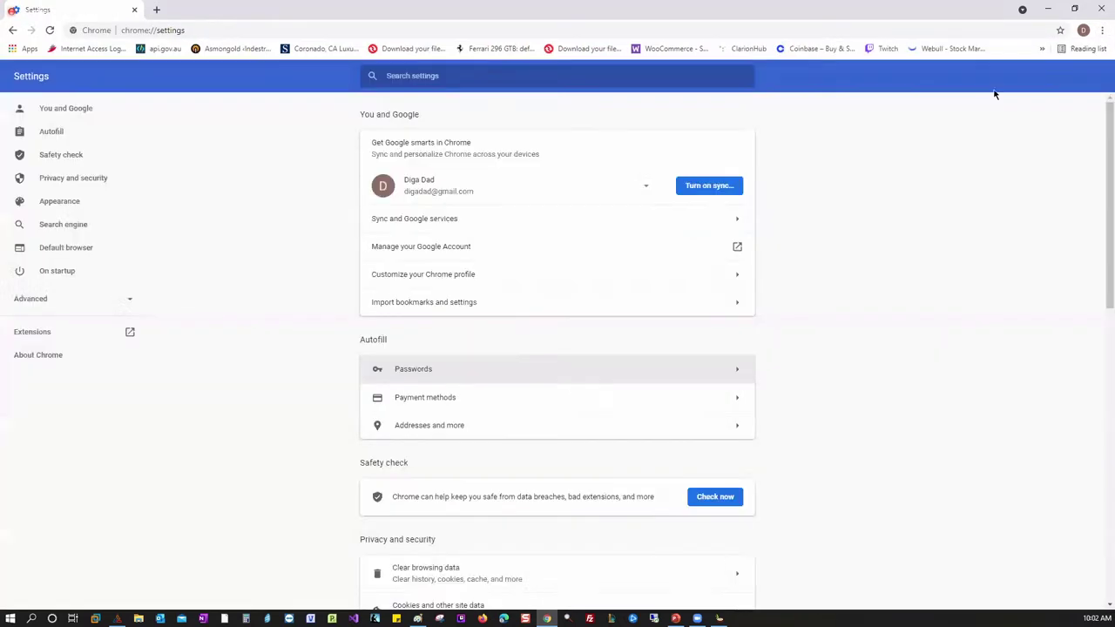
- Open Chrome's Bookmark manager from the Bookmarks menu
click(1099, 33)
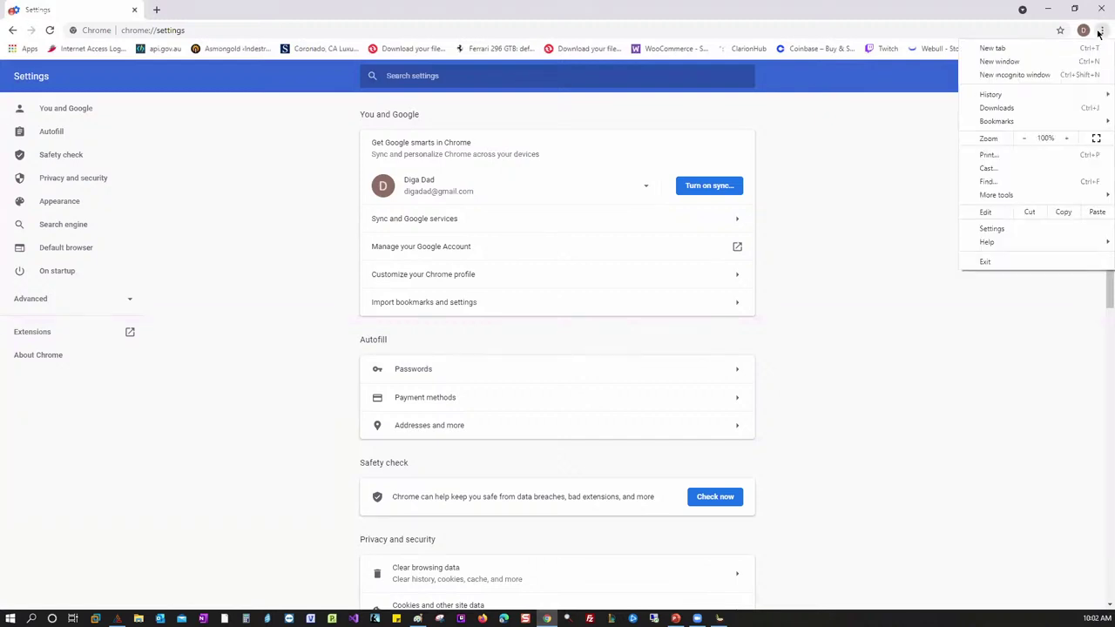
mouse_move(1107, 128)
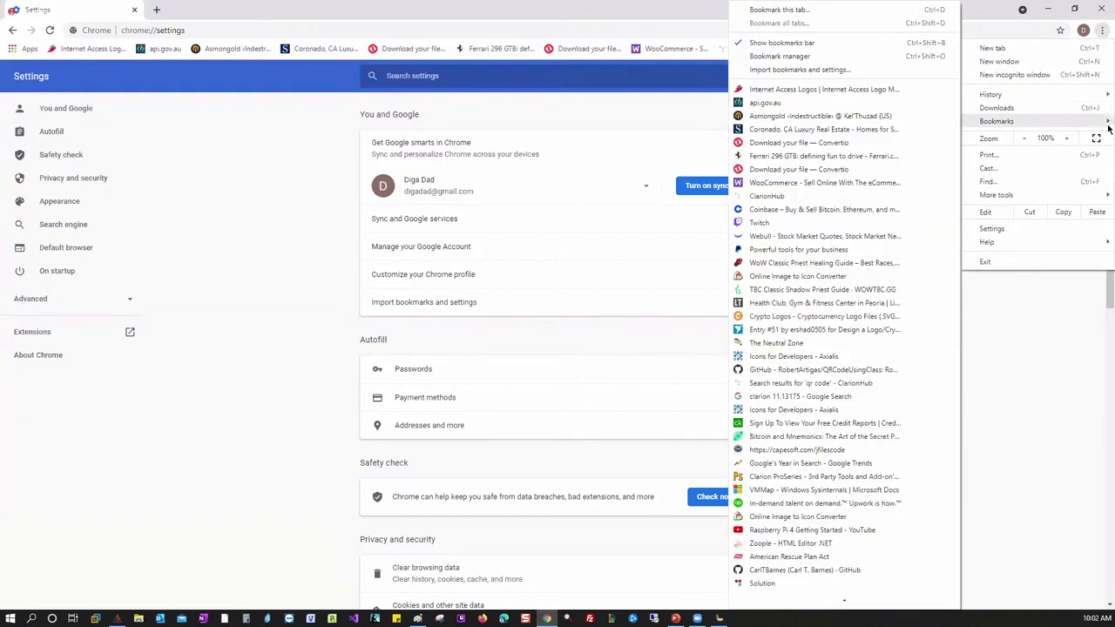
click(826, 57)
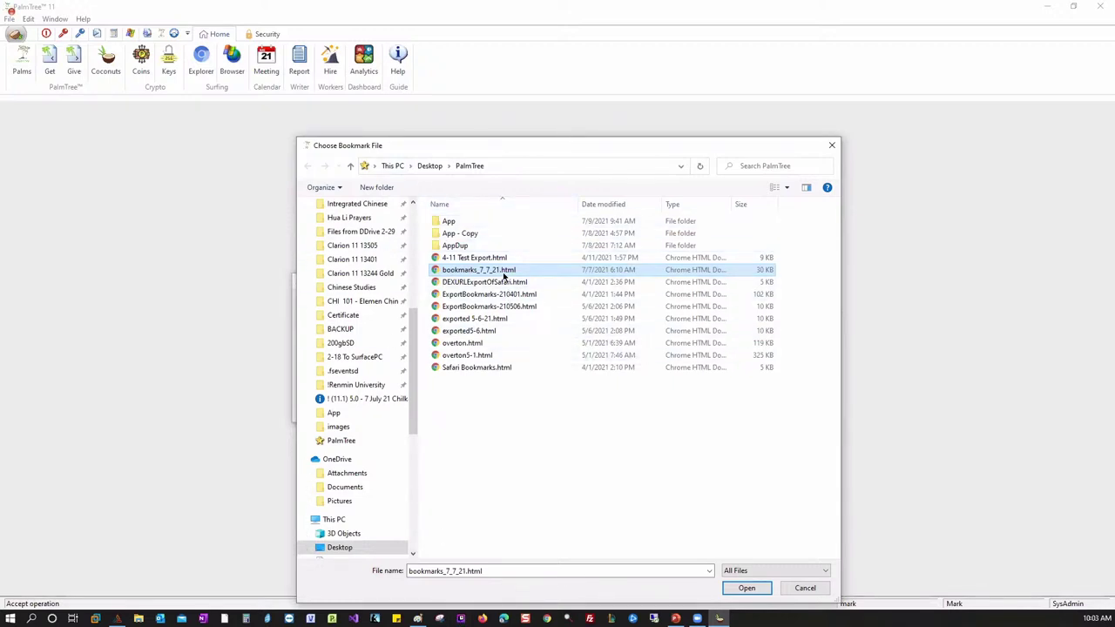
- Import the 30 bookmarks from bookmarks_7_7_21.html with Remove Prior Imported Records ticked
click(742, 589)
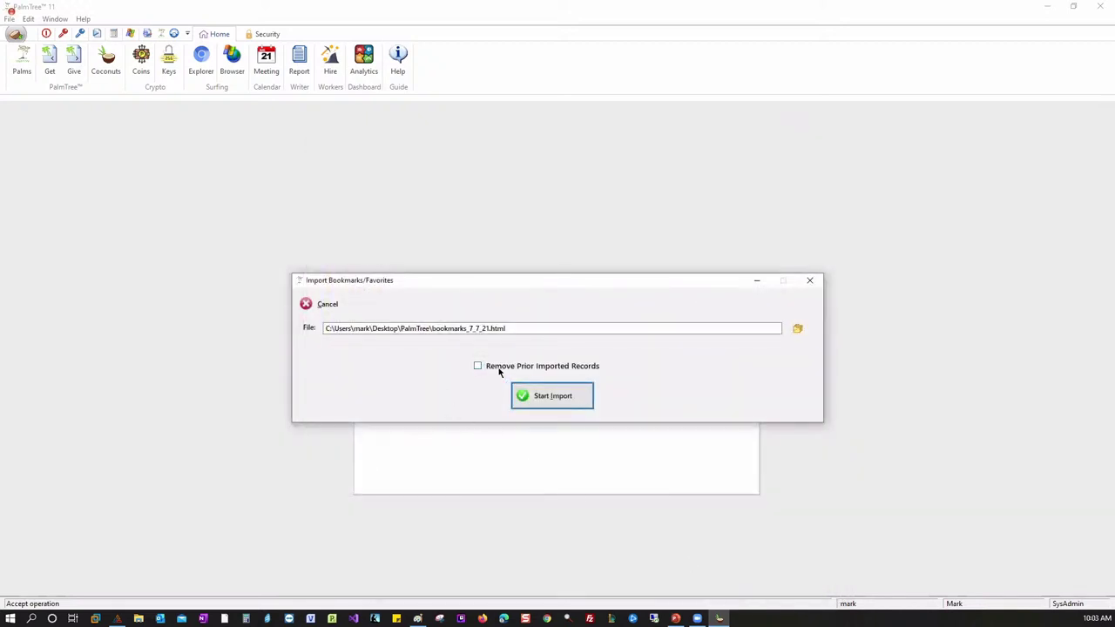
click(499, 369)
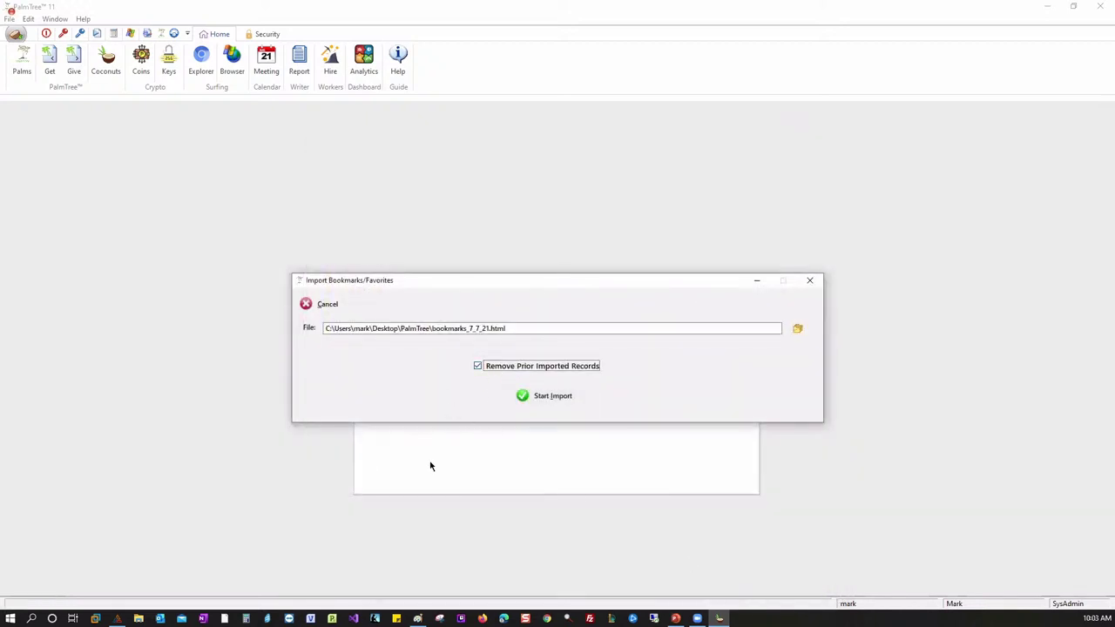
click(545, 401)
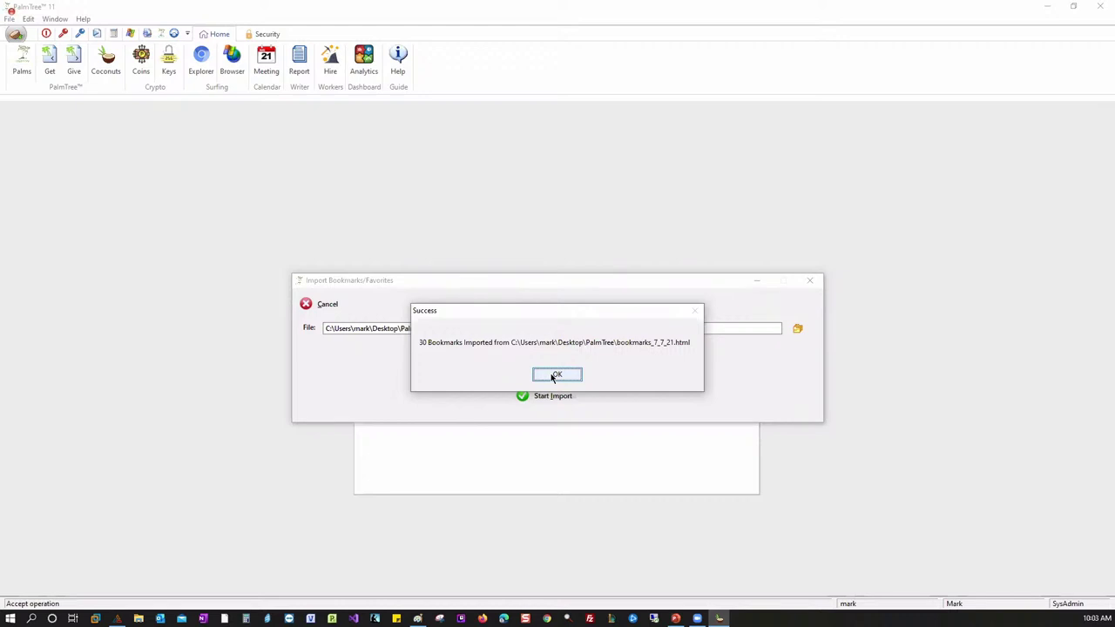
click(556, 375)
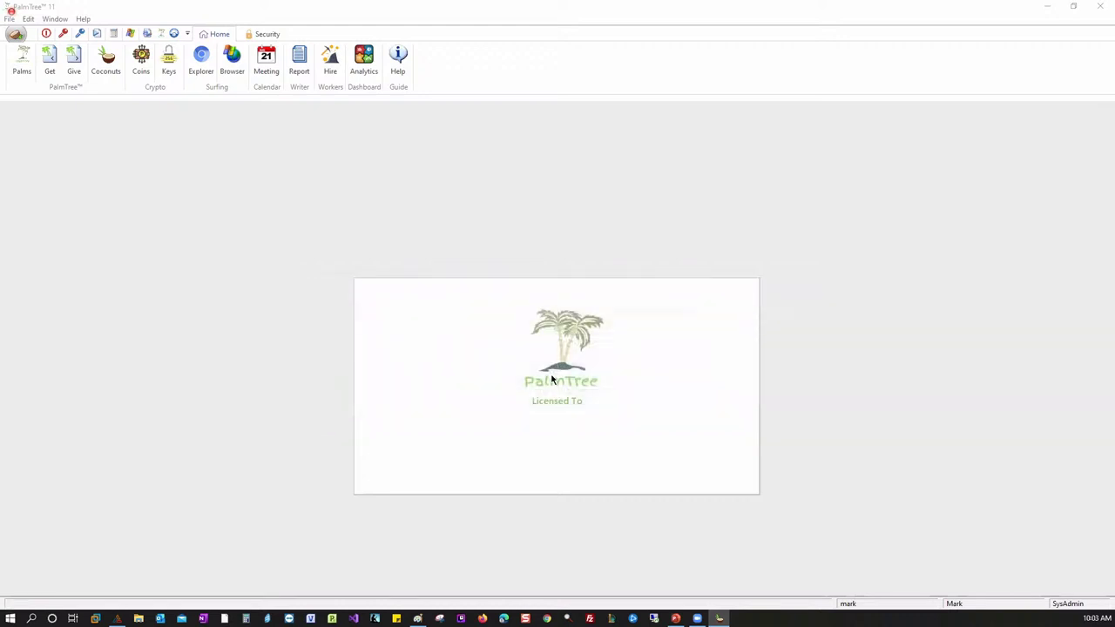
- Preview the Ferrari 296 GTB, Web Scraping Tool and Ferrari 296 Video bookmarks, then start a new import
click(22, 61)
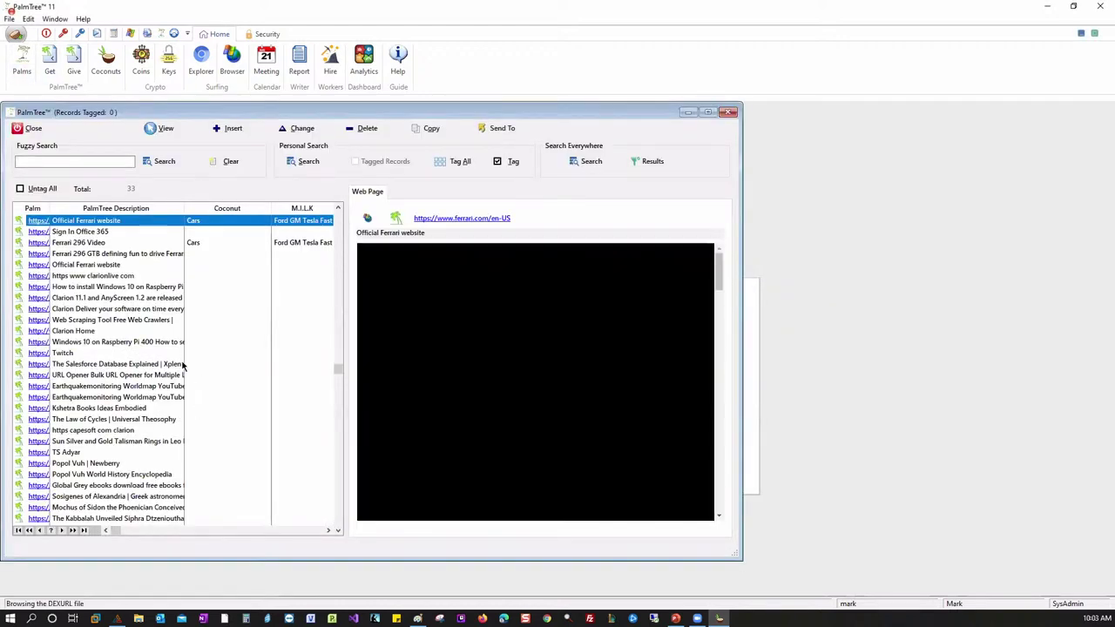
click(111, 253)
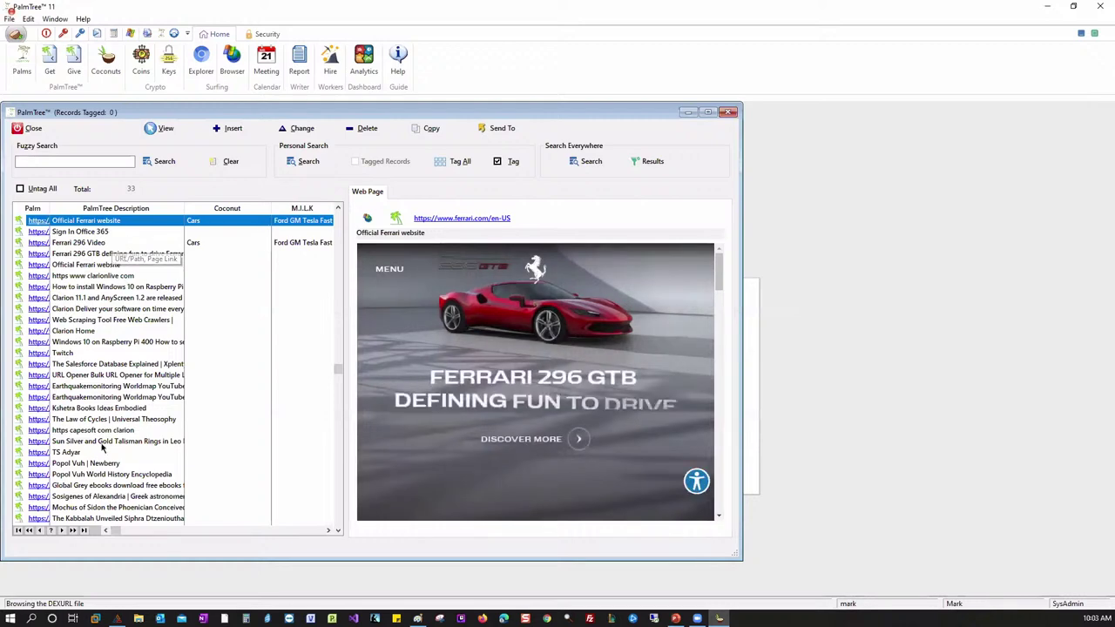
click(116, 319)
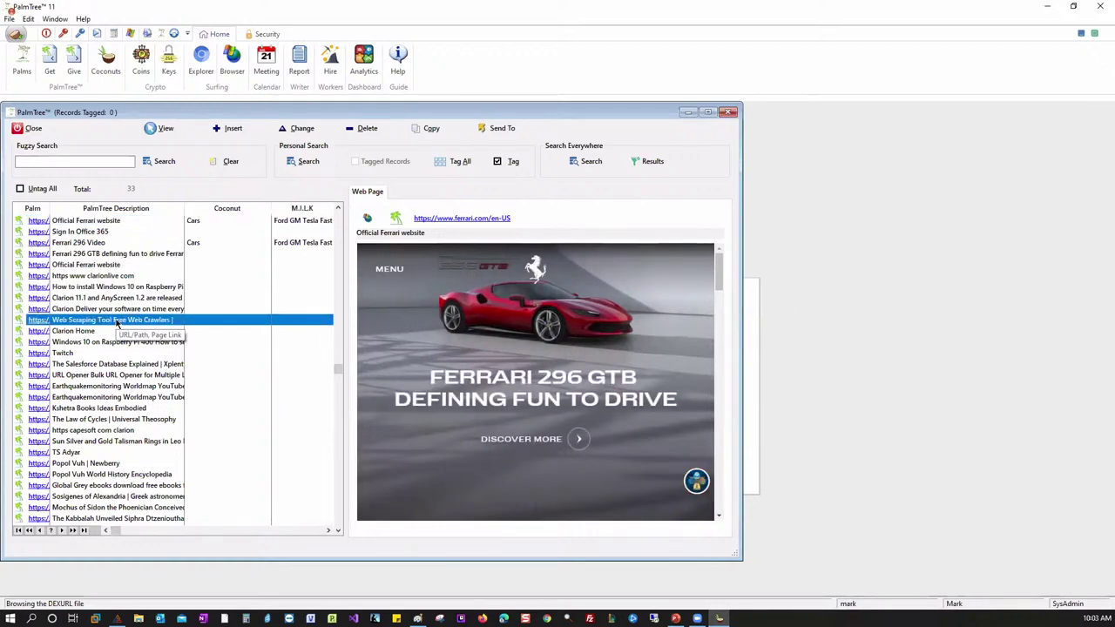
click(279, 244)
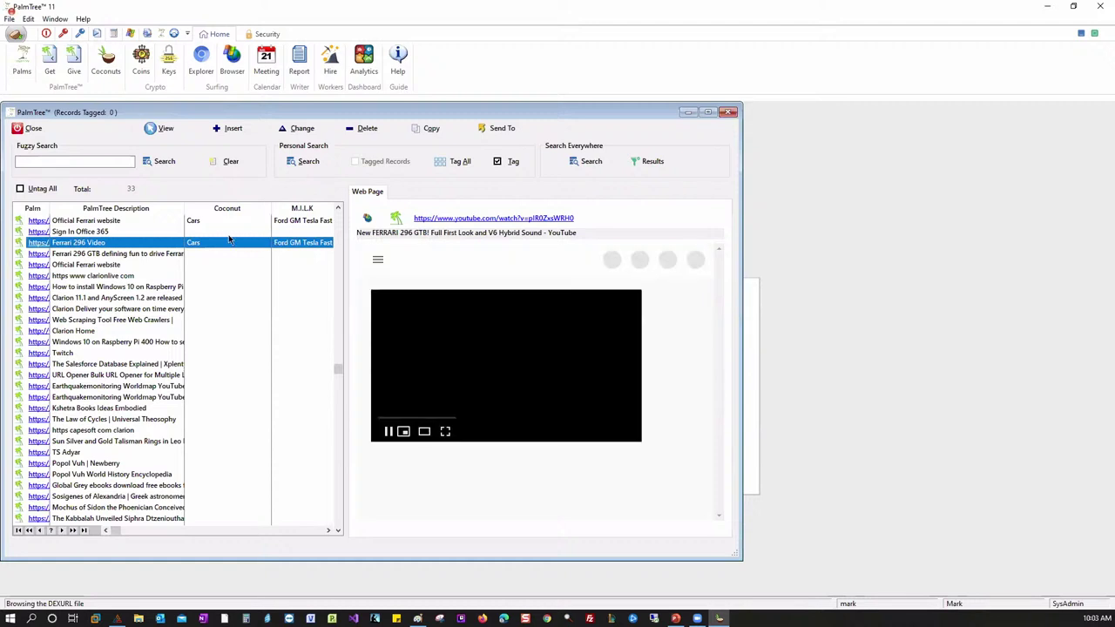
click(49, 63)
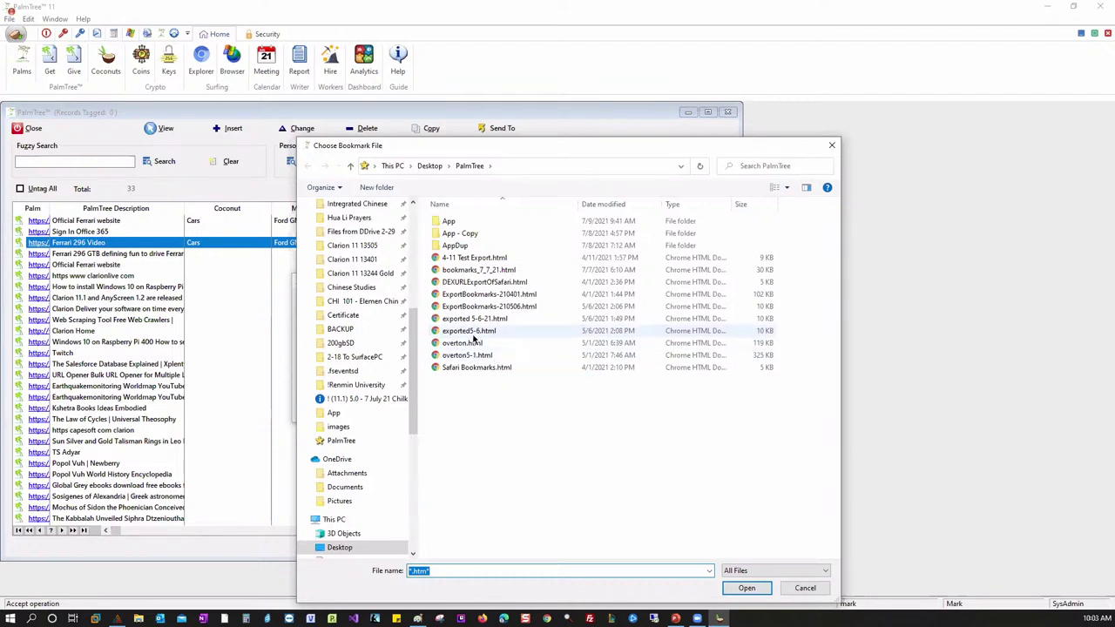
- Import the 29 bookmarks from Safari Bookmarks.html and close the records window to refresh it
click(483, 368)
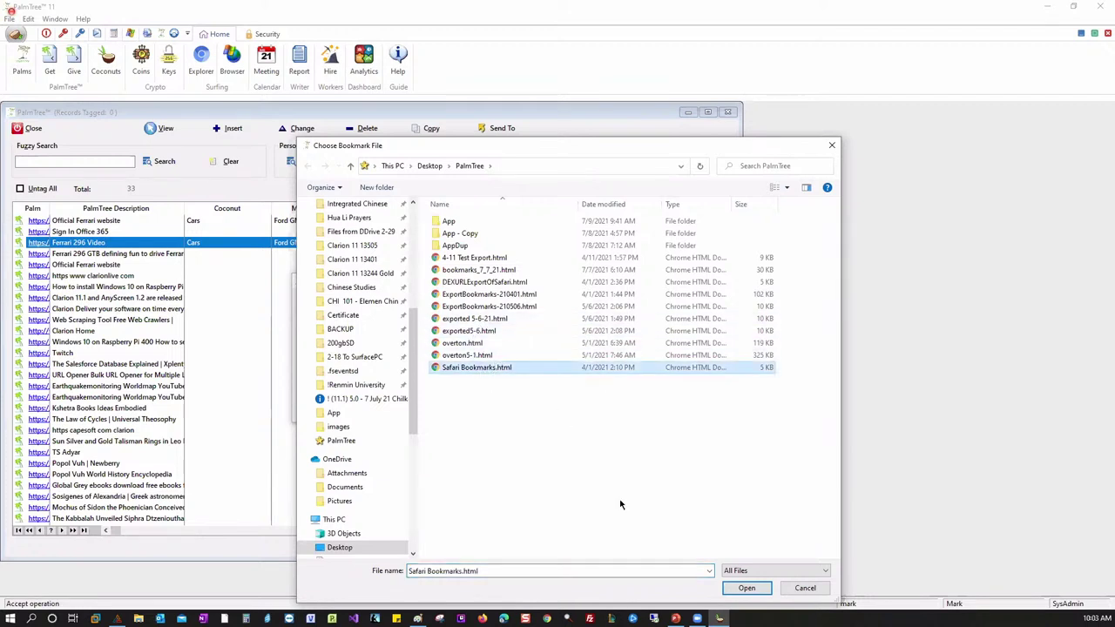
click(746, 588)
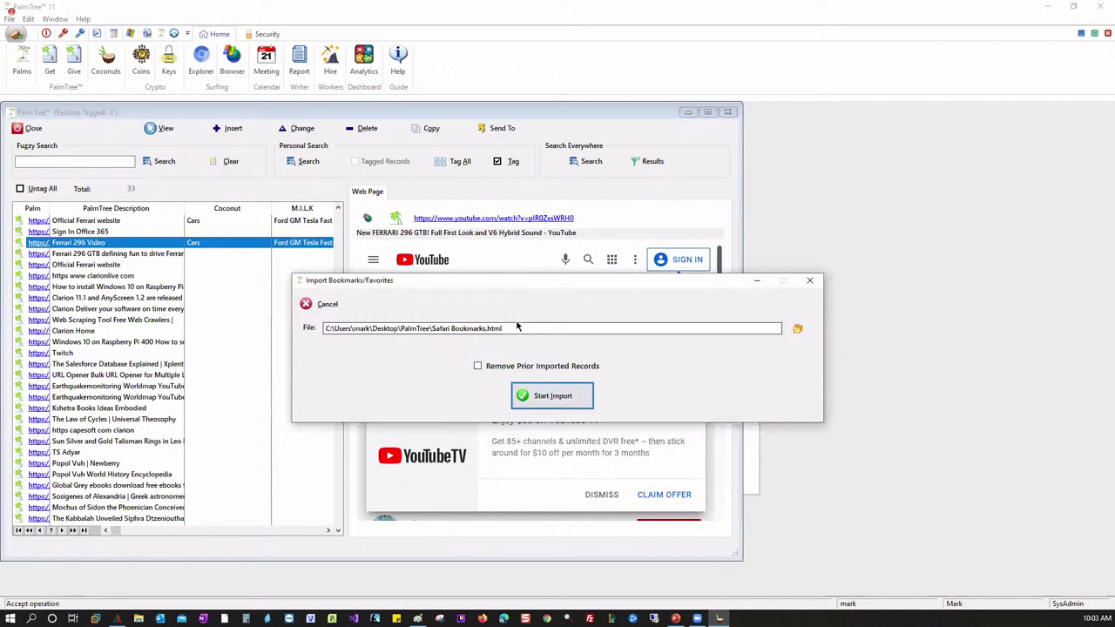
click(548, 398)
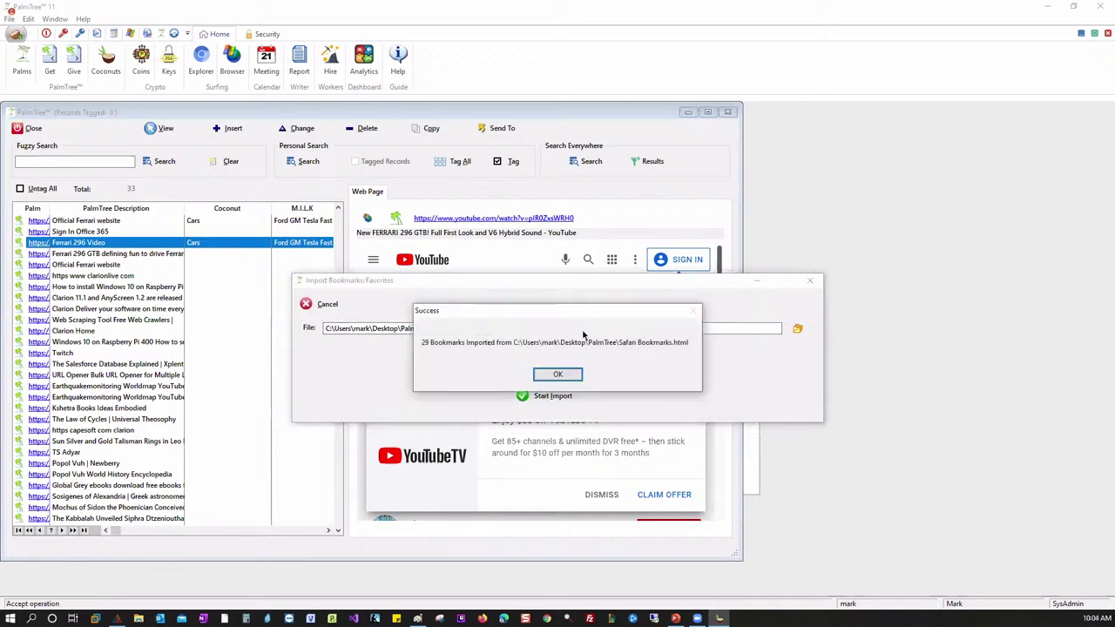
click(558, 375)
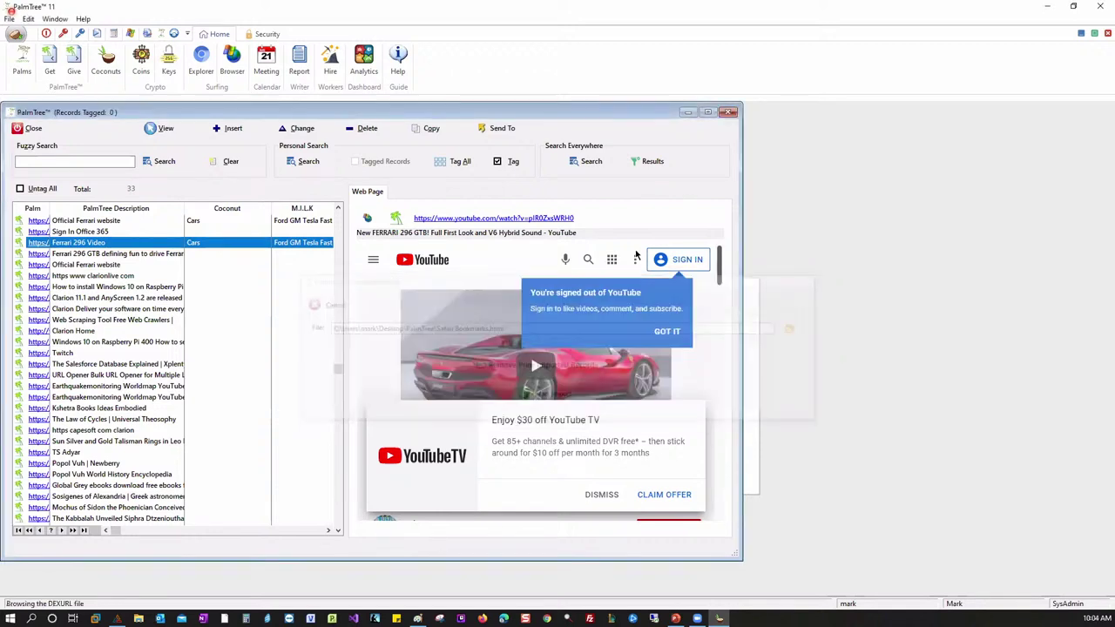
click(727, 112)
- Reopen Palms, preview the Ferrari, Raspberry Pi and Clarion 11.1 bookmarks, then close the list
click(27, 70)
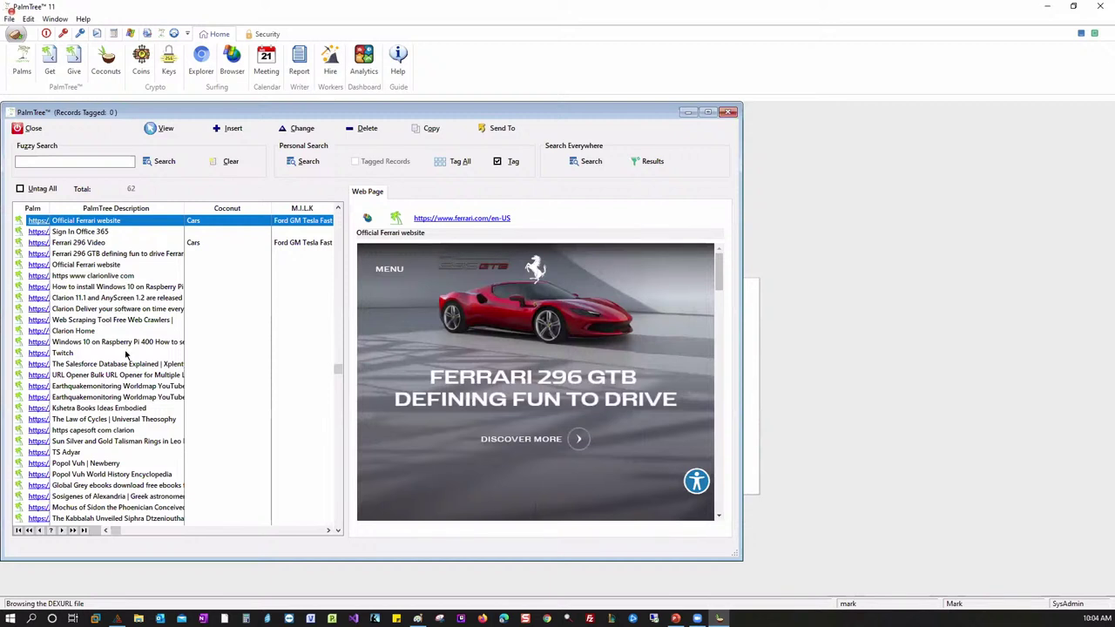
key(Down)
key(Down)
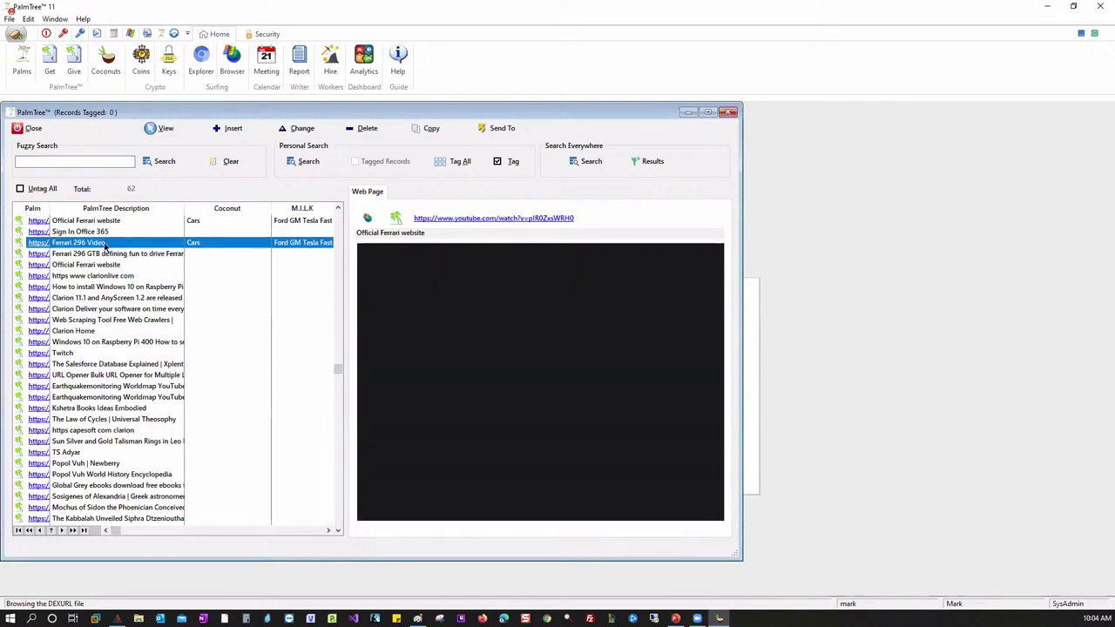
click(113, 264)
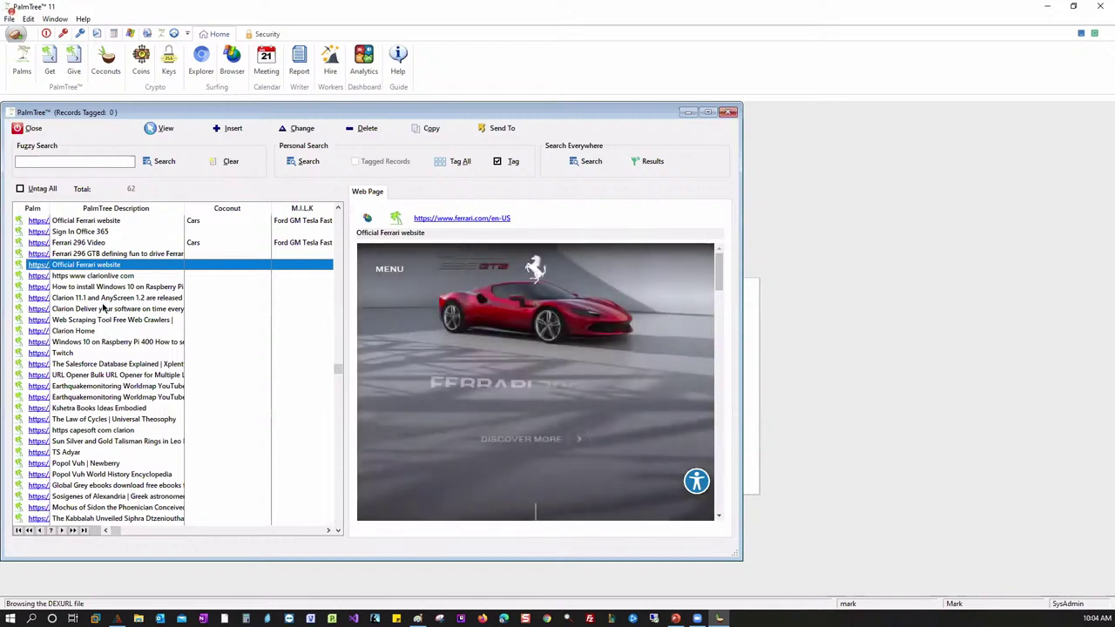
click(157, 290)
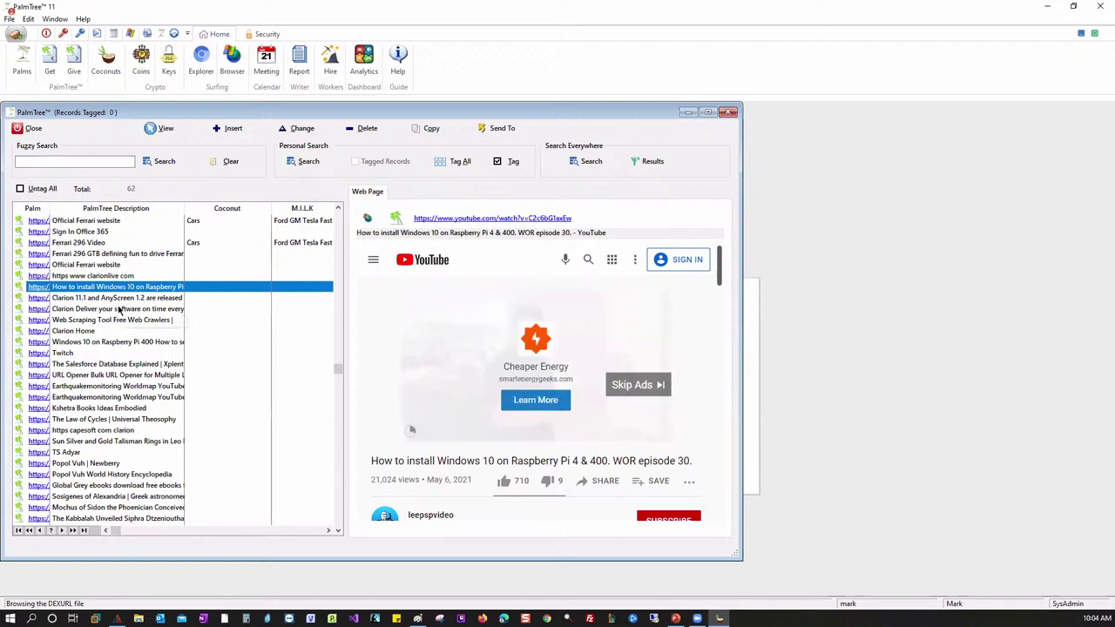
click(126, 300)
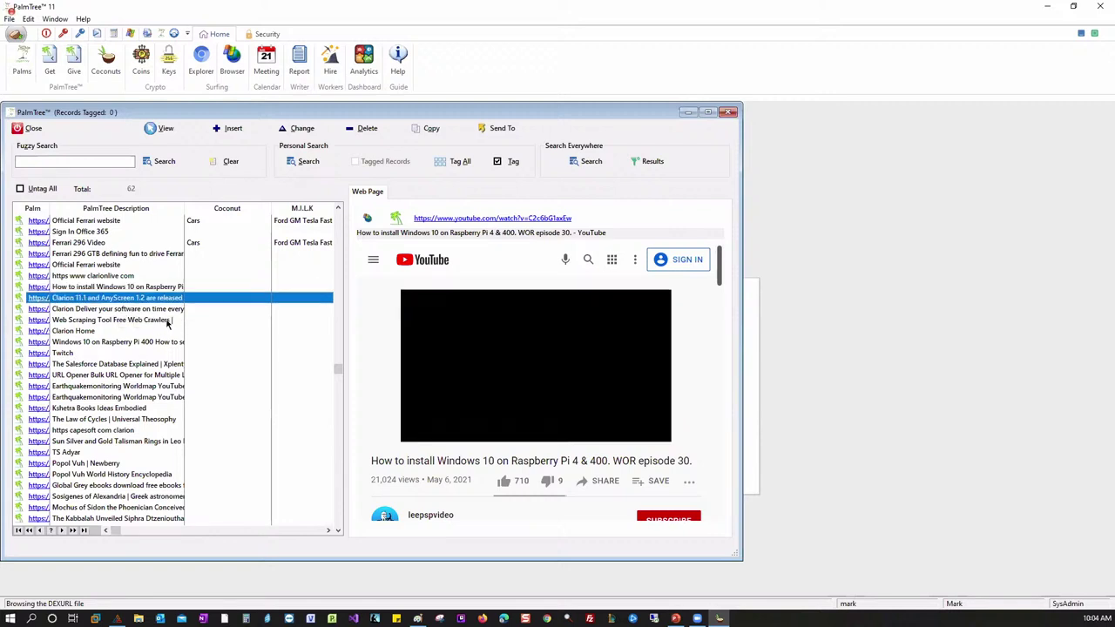
scroll(128, 357, down, 9)
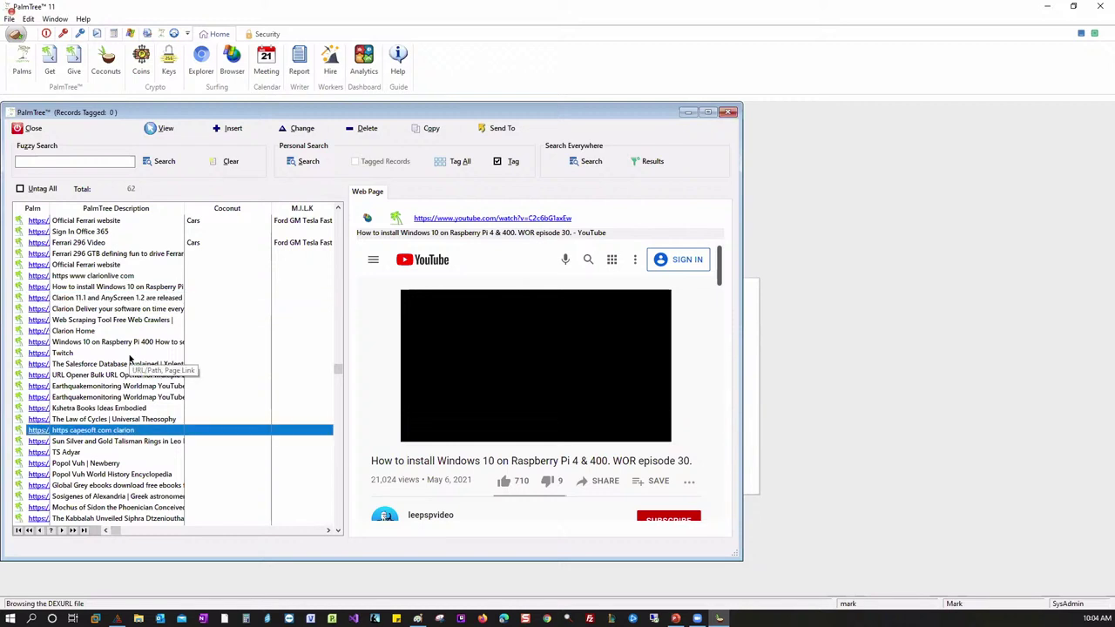
scroll(129, 357, up, 10)
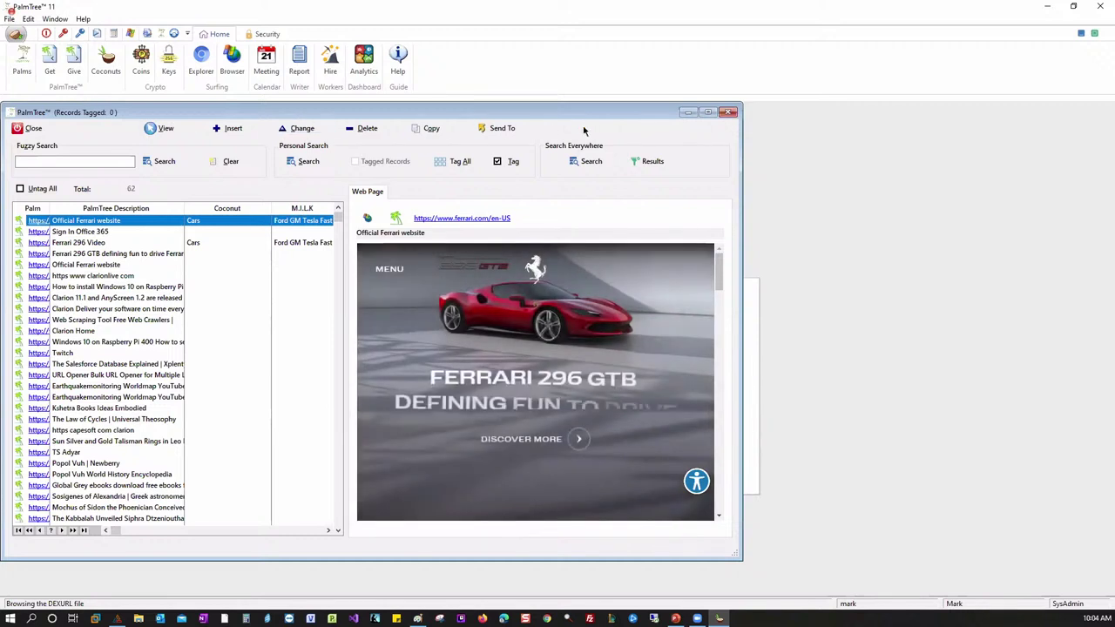
click(39, 131)
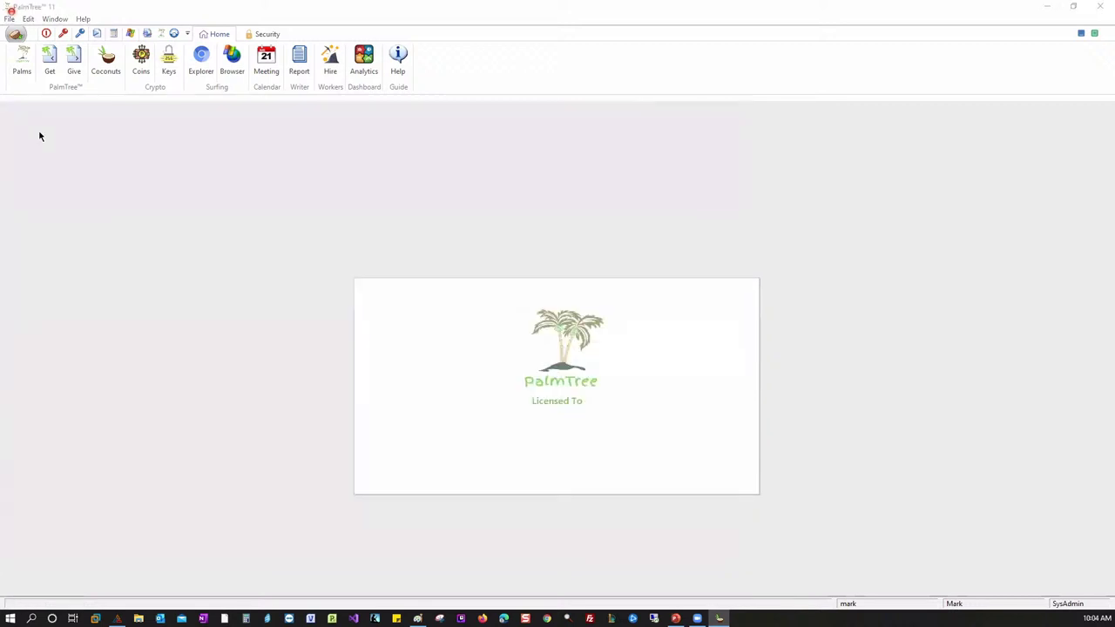
- Copy the default file name in the Export Bookmarks/Favorites dialog
click(74, 65)
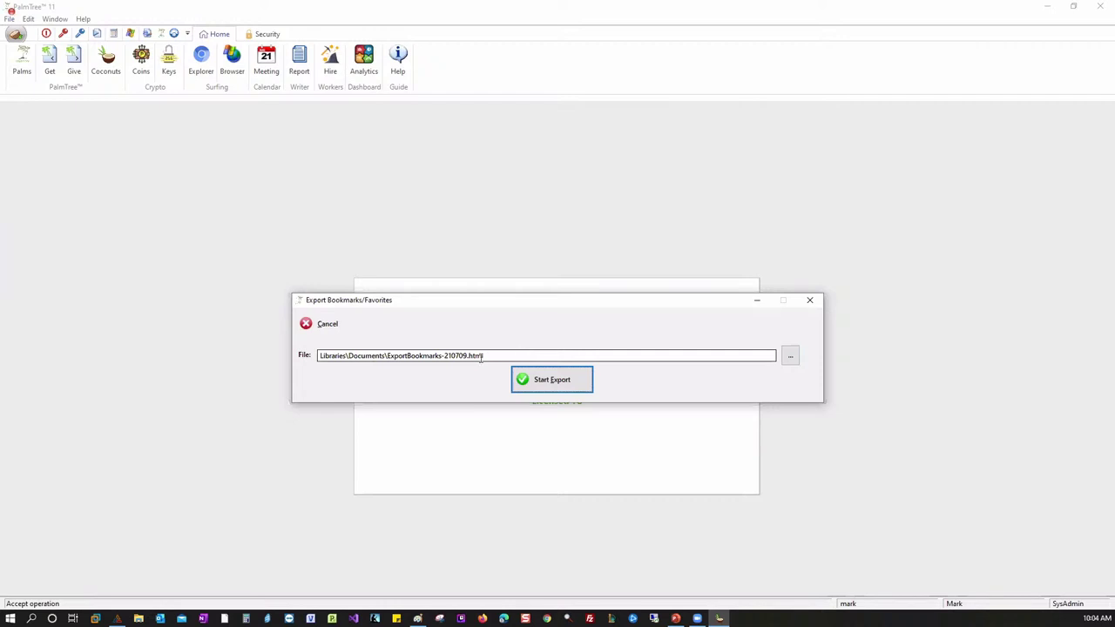
drag(525, 356, 388, 366)
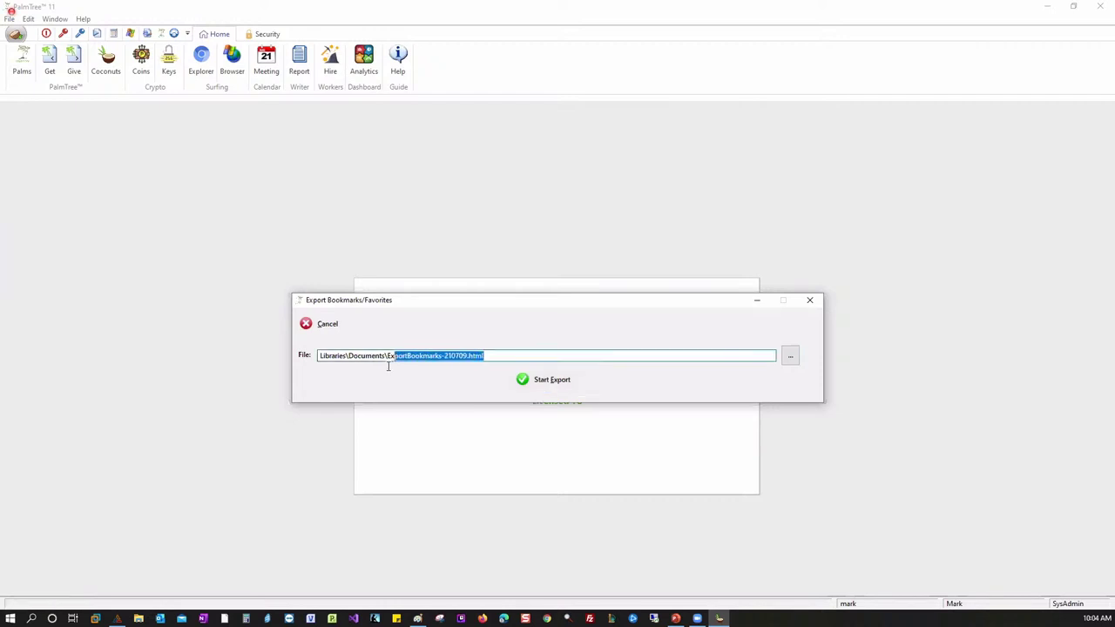
right_click(433, 357)
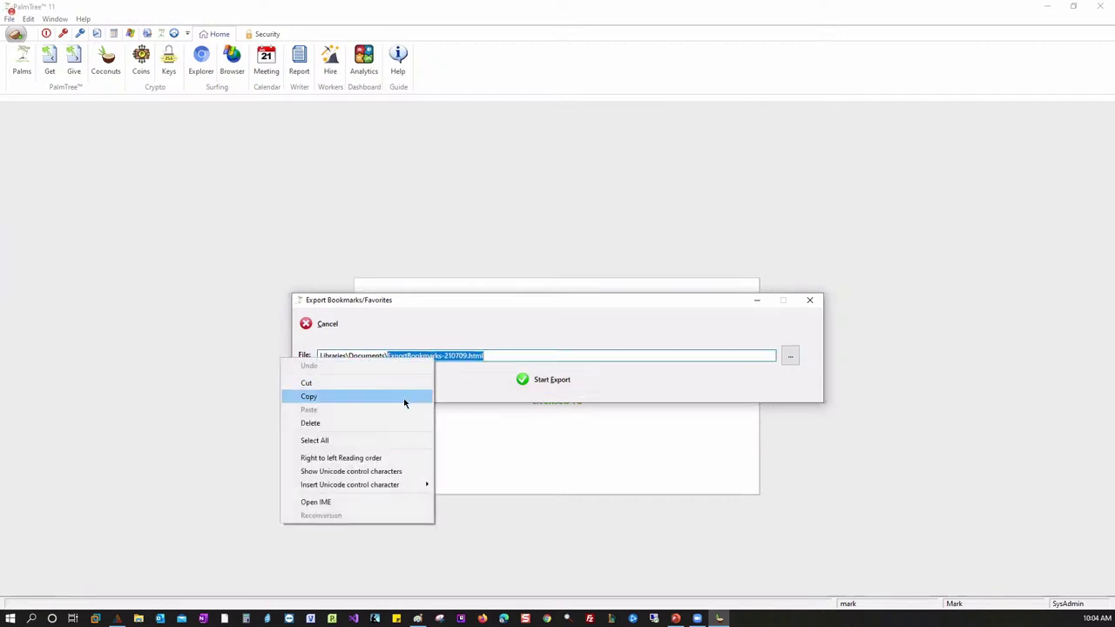
click(405, 397)
- Export the 62 bookmarks to the Desktop as clarionlivepreview-210709.html
click(790, 355)
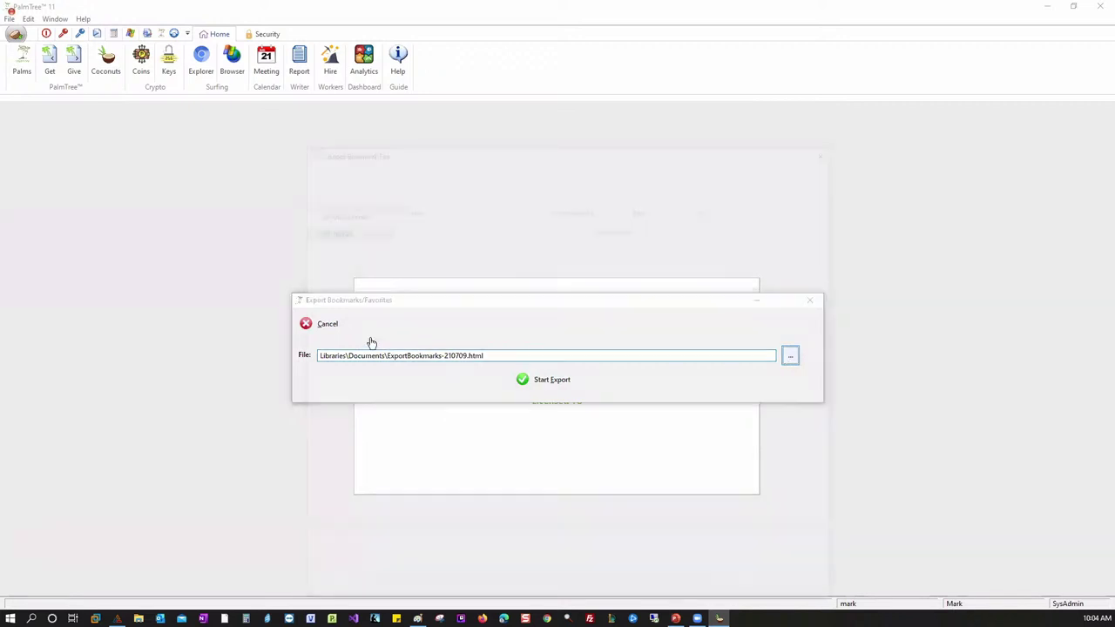
click(429, 168)
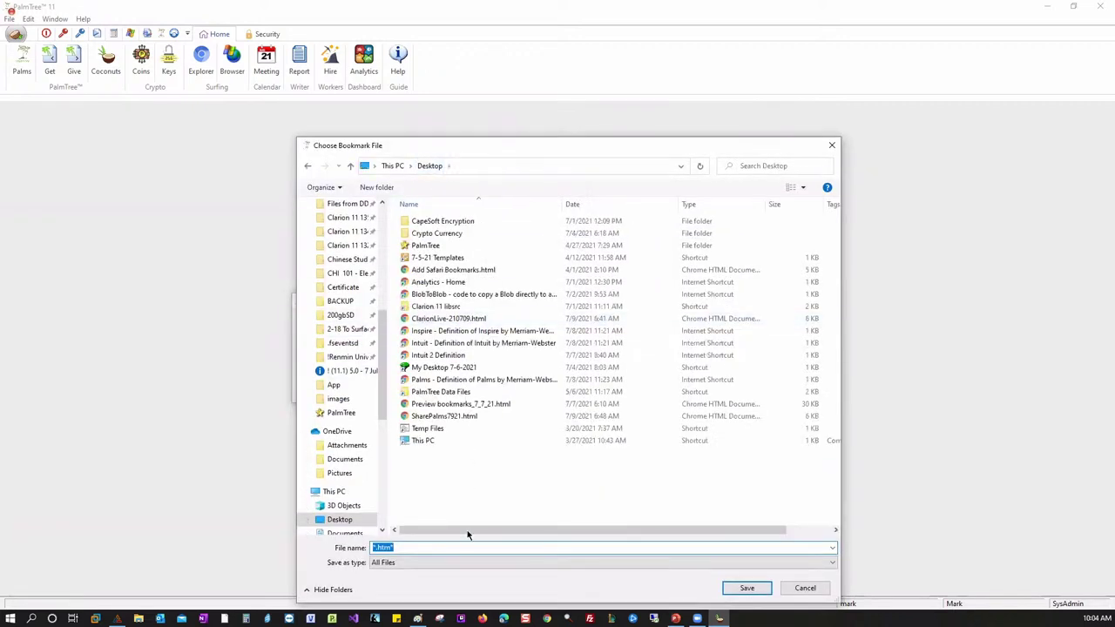
right_click(408, 548)
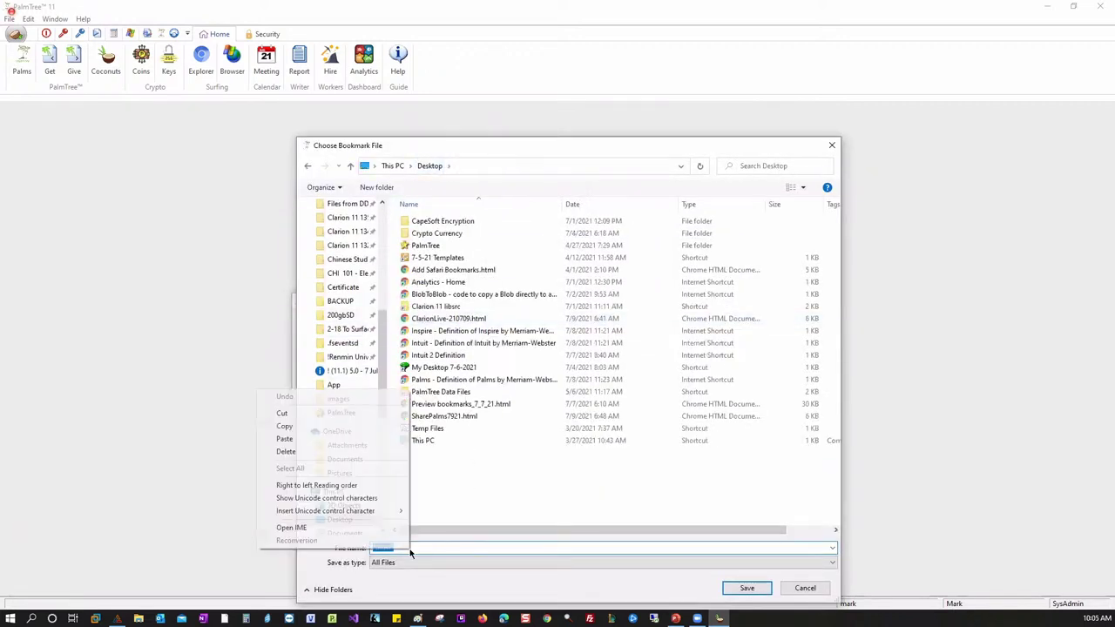
click(331, 439)
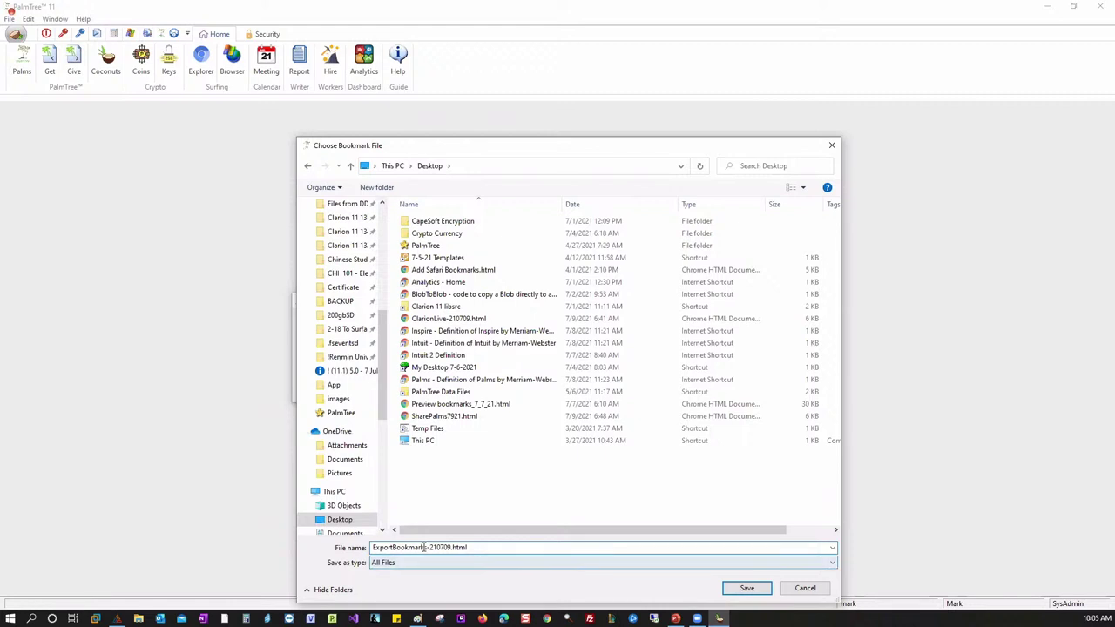
drag(427, 547, 366, 548)
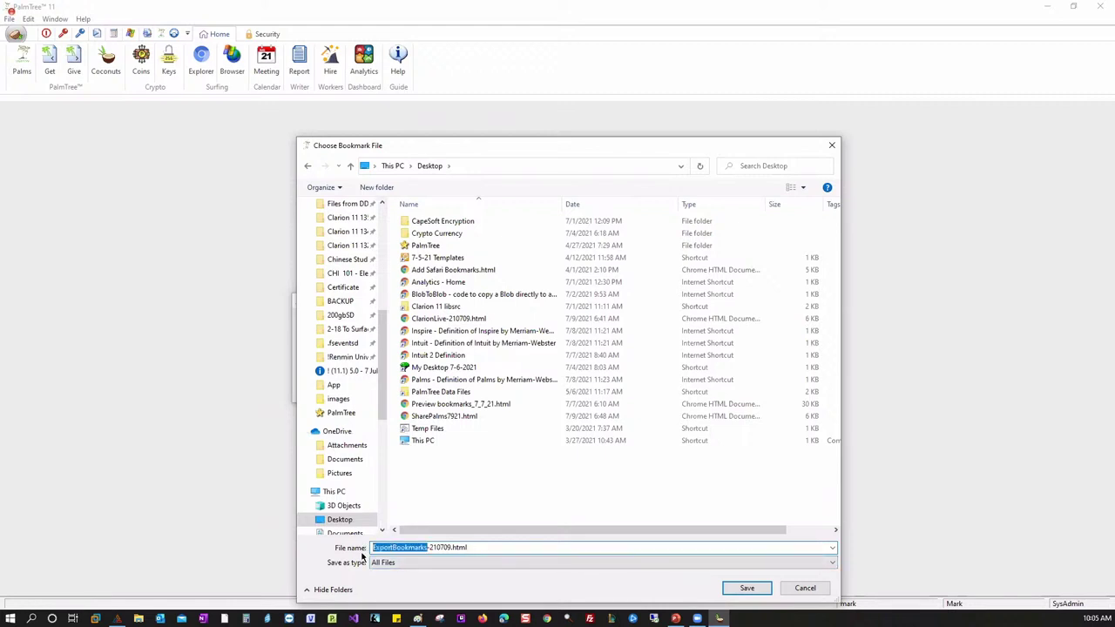
text(clarionlive)
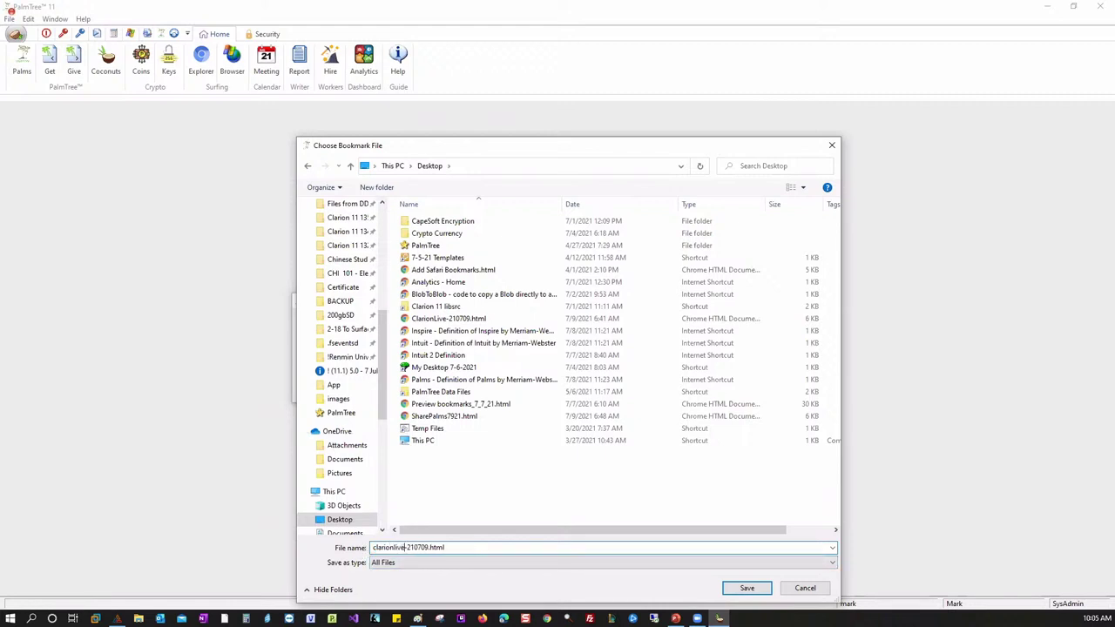
text(preview)
click(747, 588)
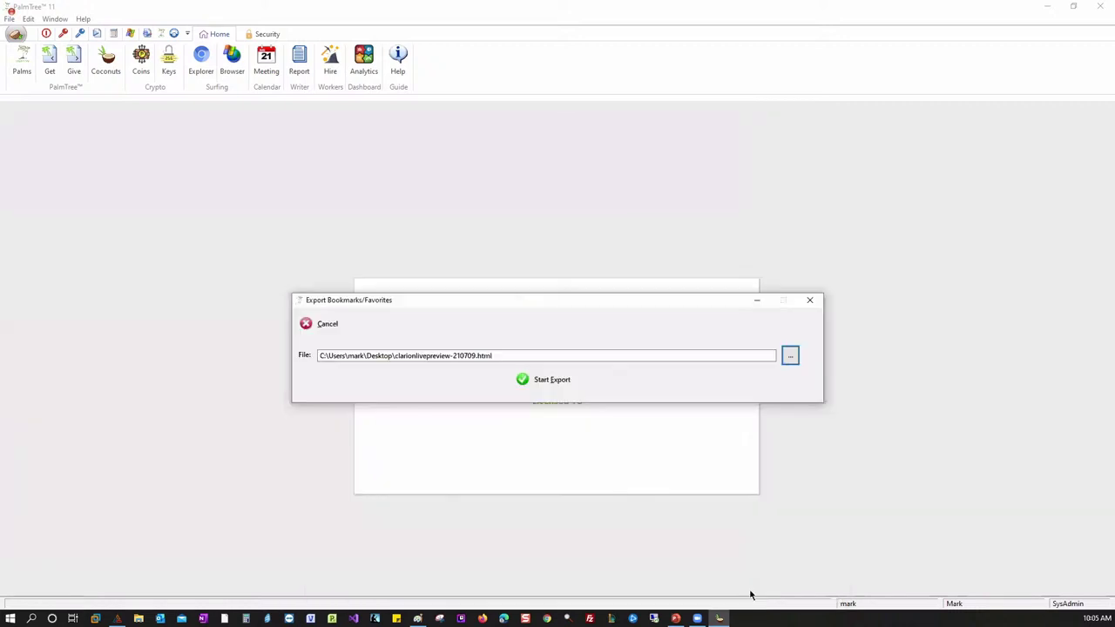
click(562, 387)
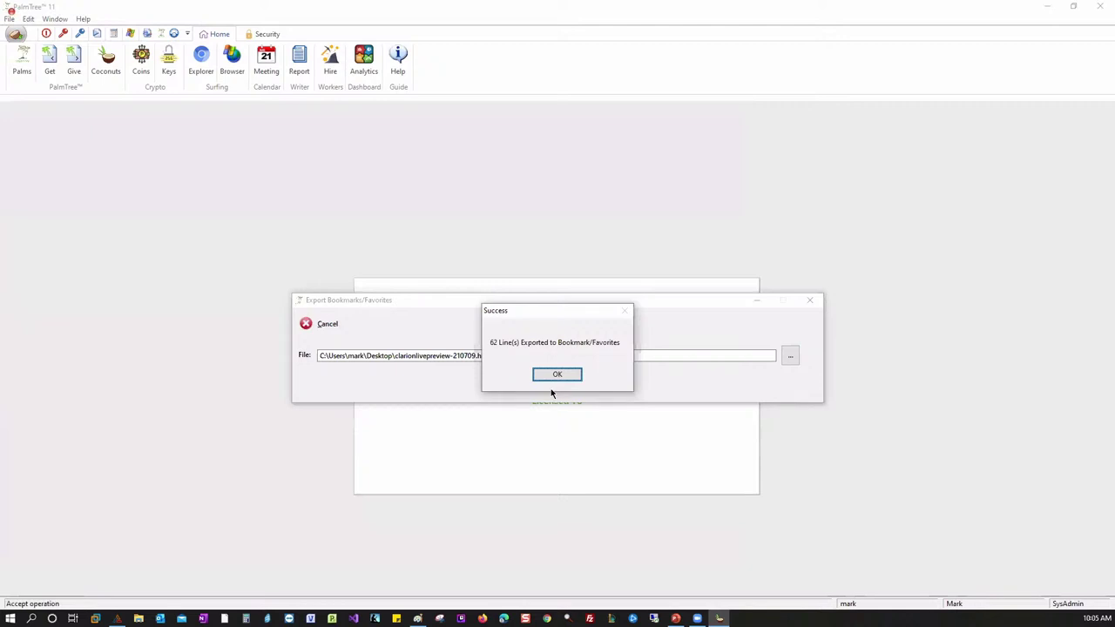
click(552, 375)
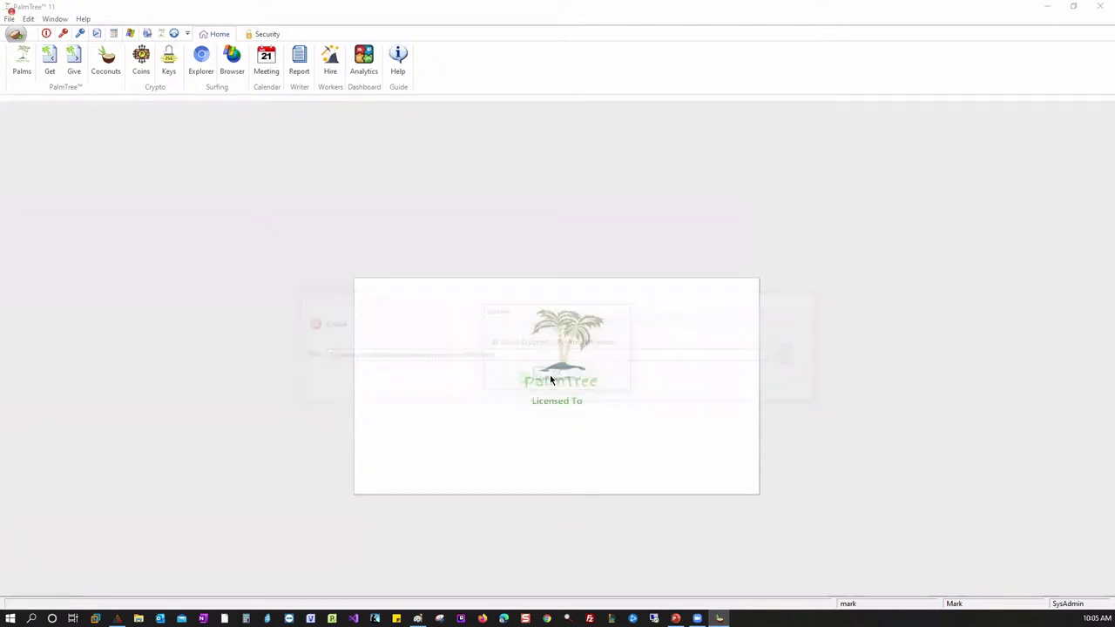
- Open clarionlivepreview-210709.html from the desktop in Chrome and scroll through its Bookmarks Menu links
click(1073, 8)
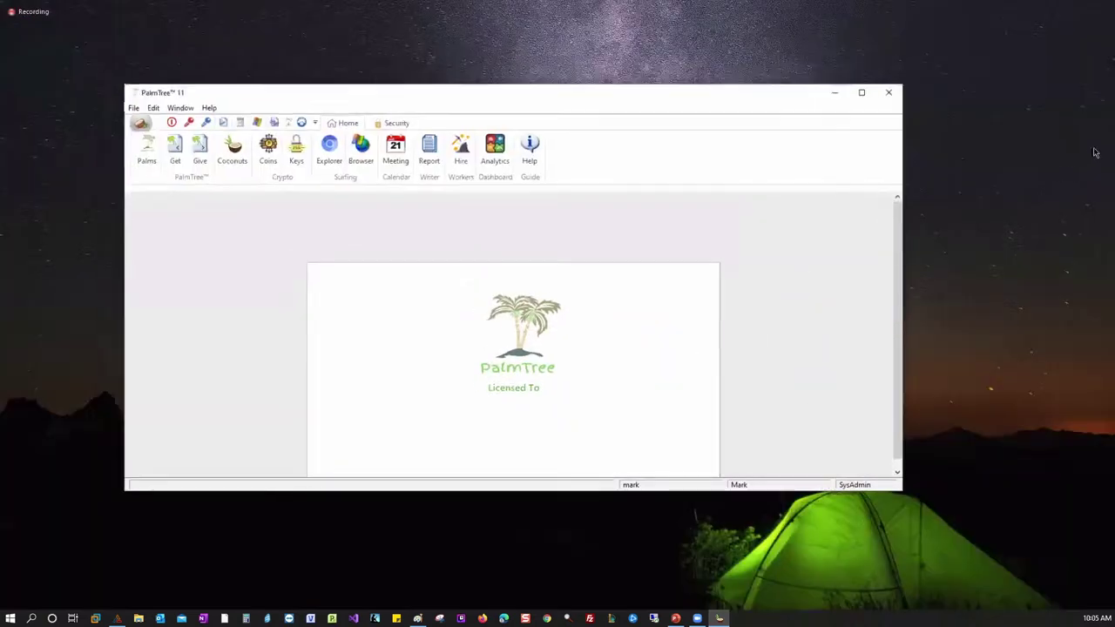
drag(979, 118, 66, 266)
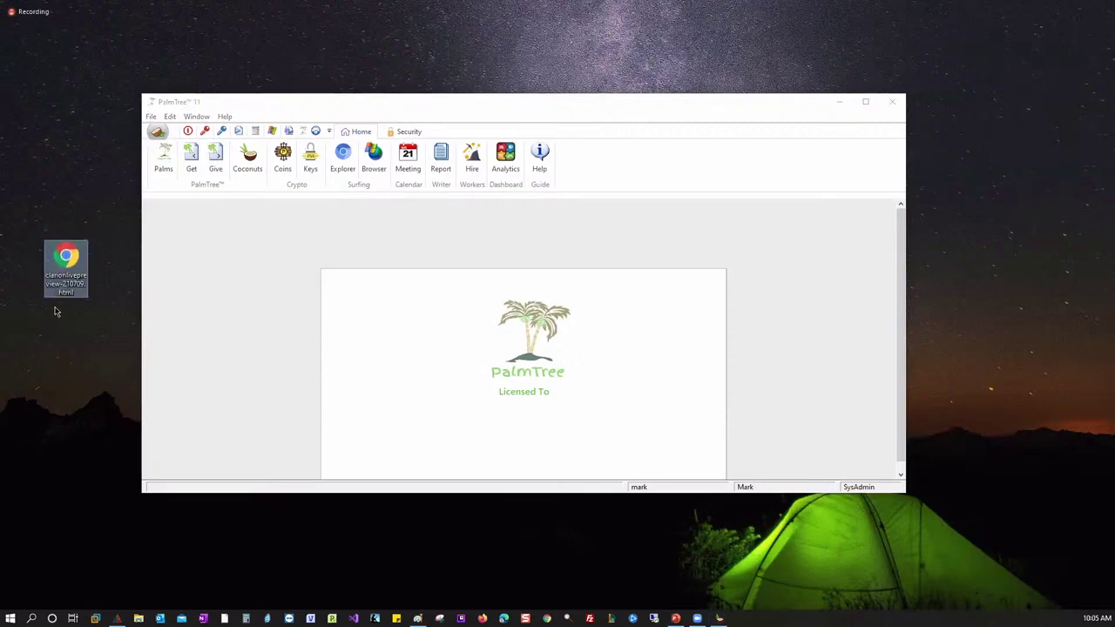
double_click(69, 262)
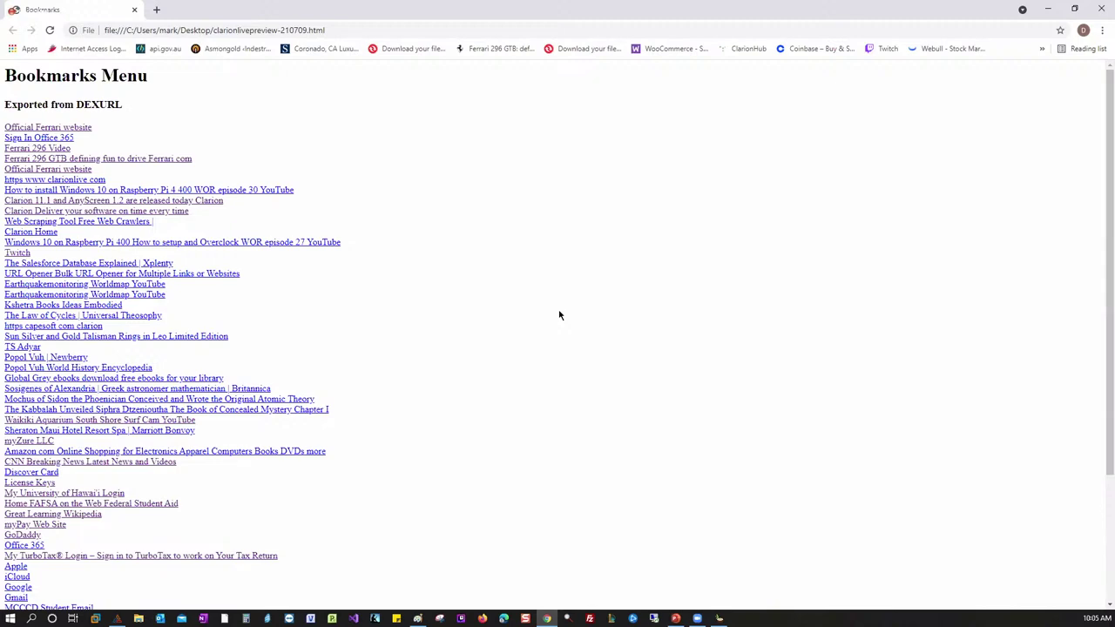
scroll(399, 354, down, 3)
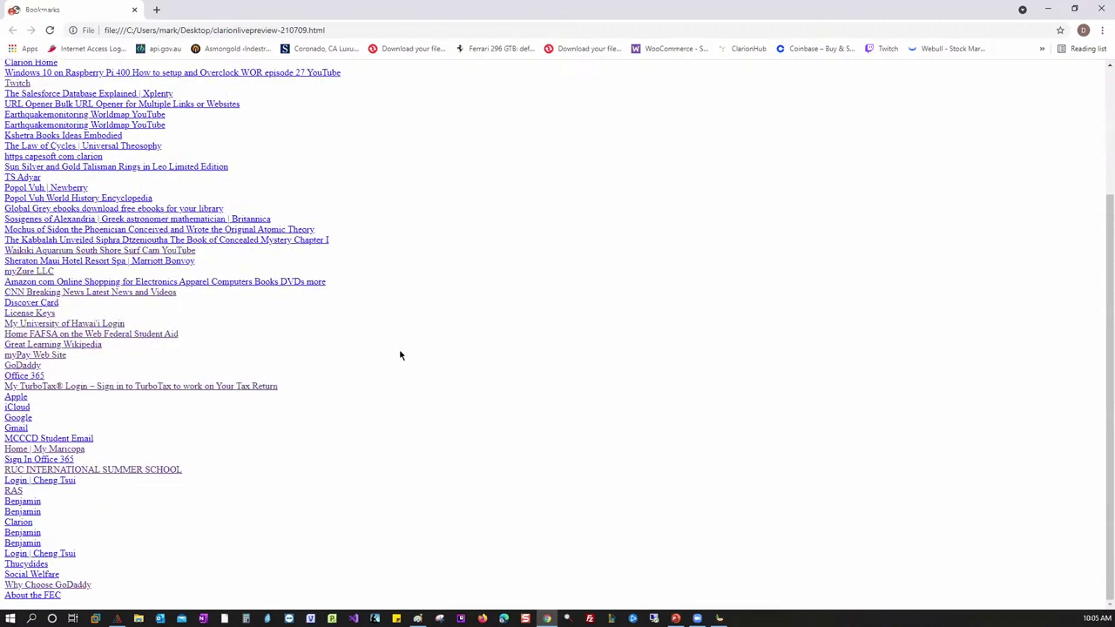
scroll(400, 354, up, 3)
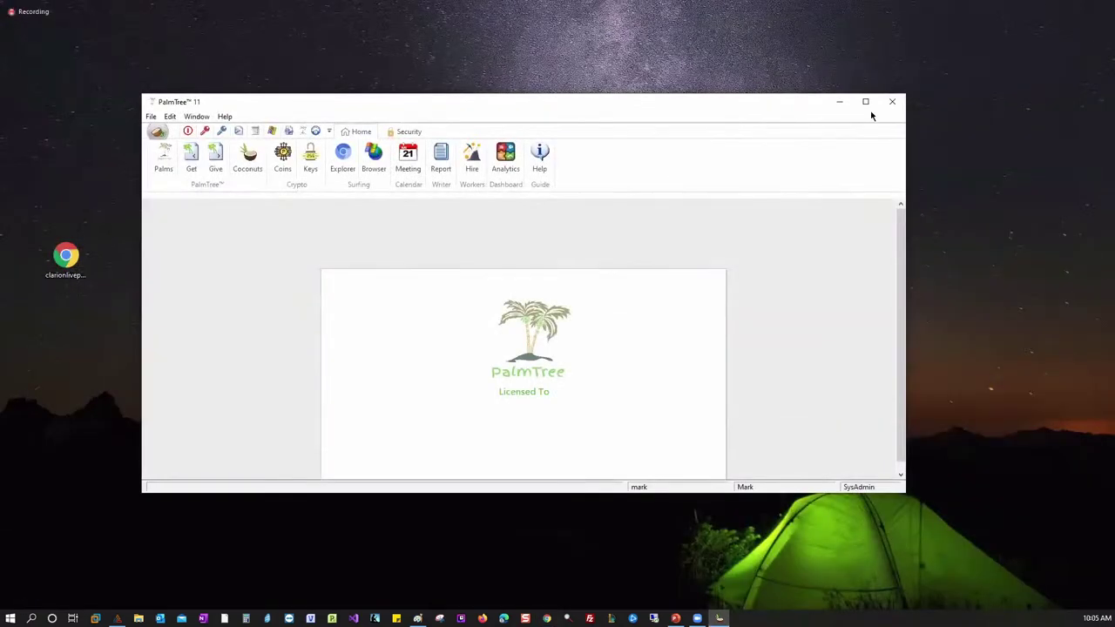
- Fuzzy-search the Palms list for 'Ita', preview the two Ferrari results, then clear the search
click(865, 101)
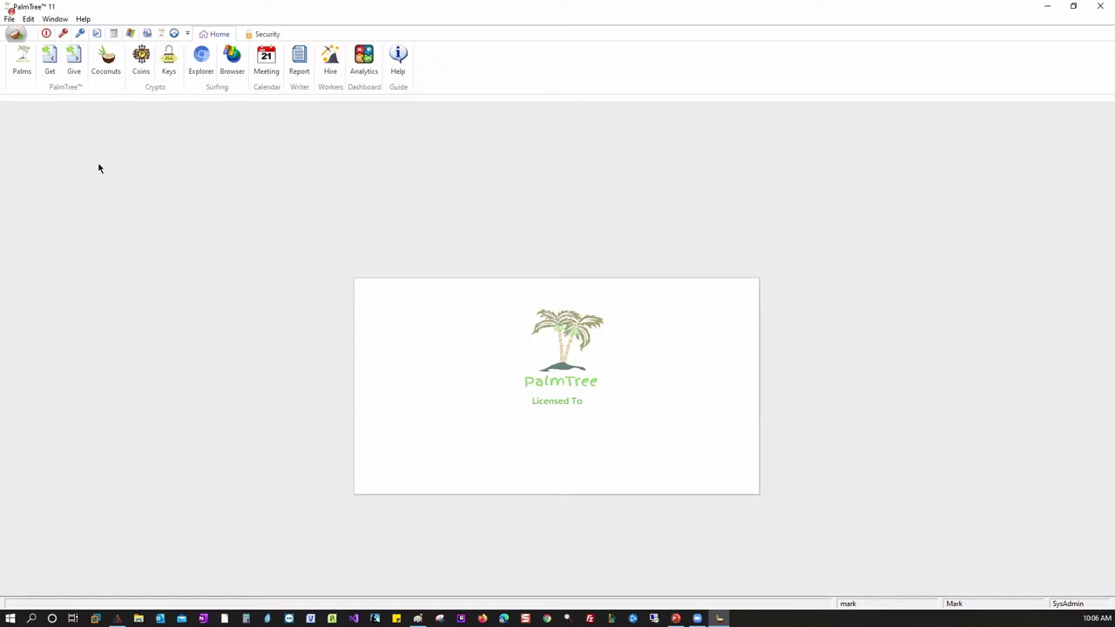
click(22, 60)
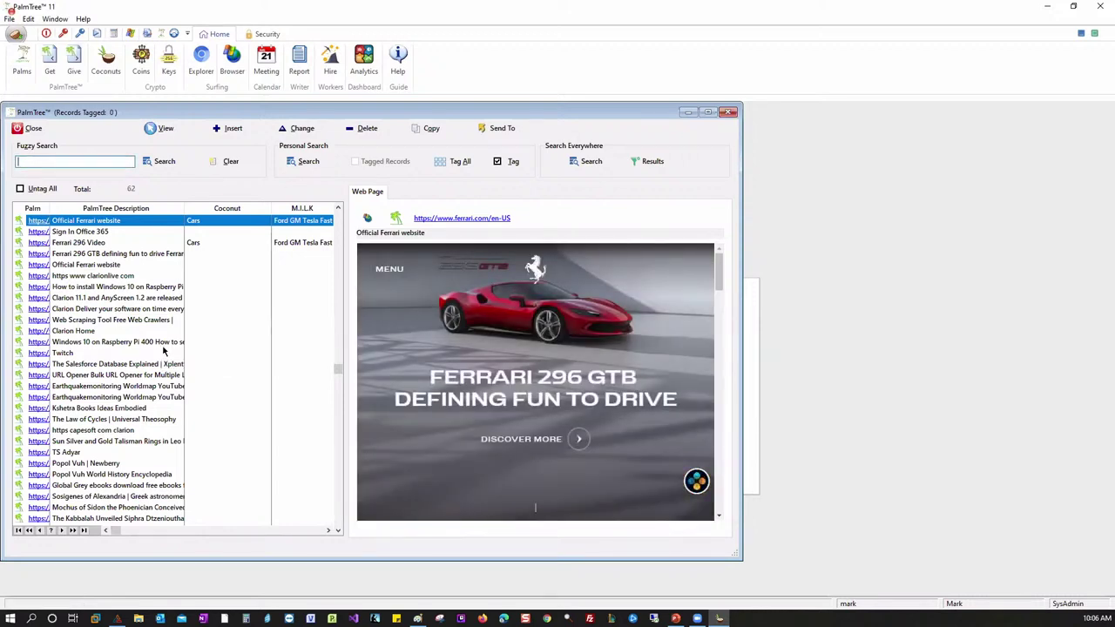
text(296)
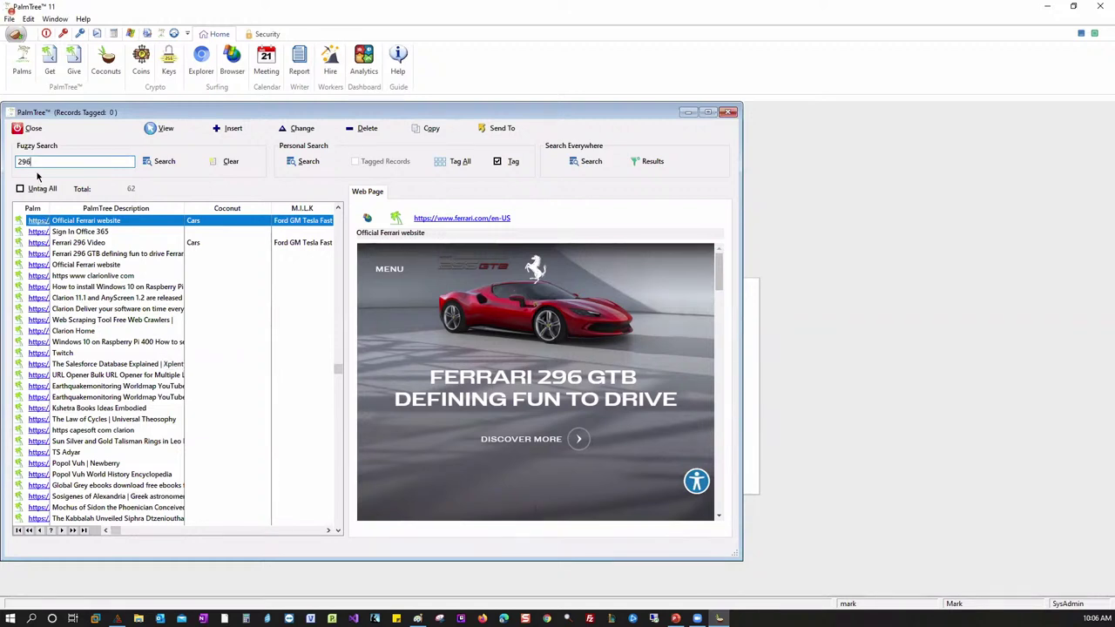
key(ctrl+a)
text(Ita)
click(161, 163)
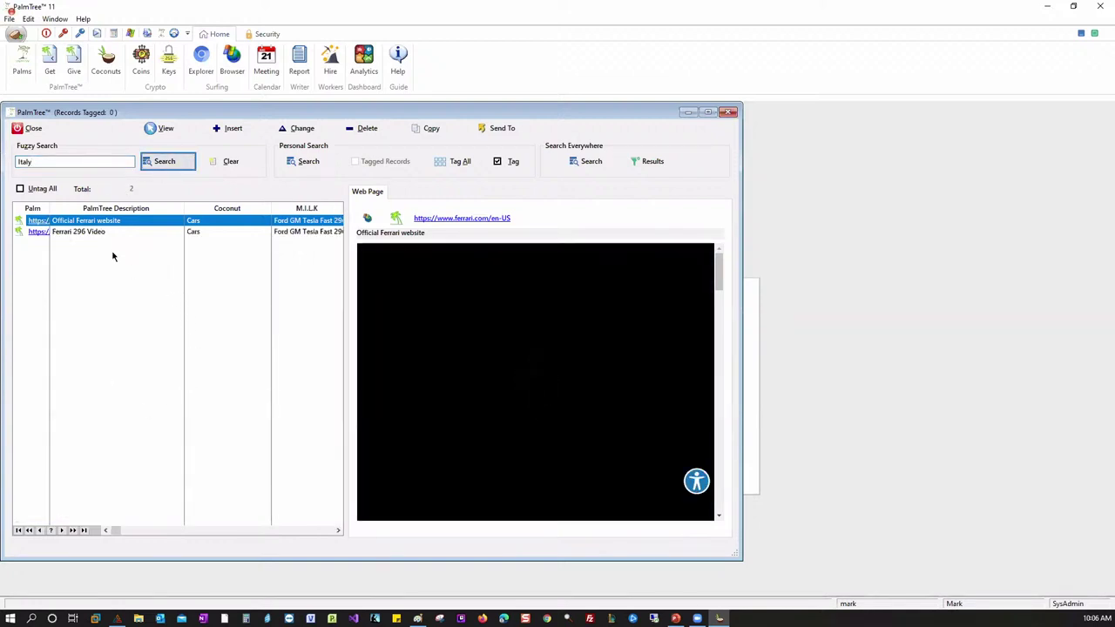
click(298, 231)
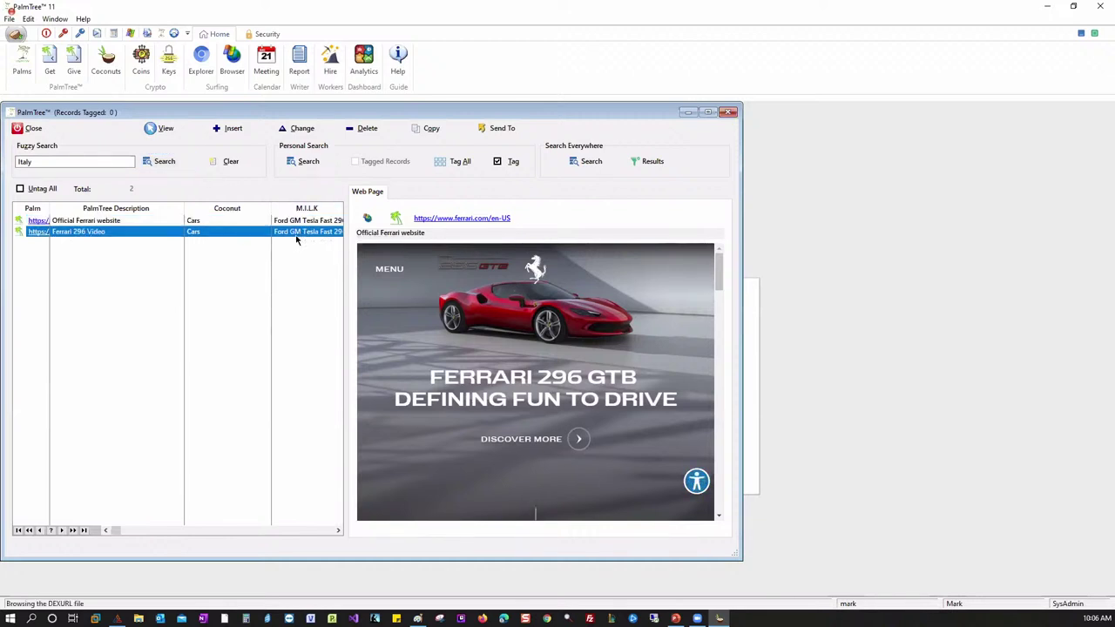
key(Up)
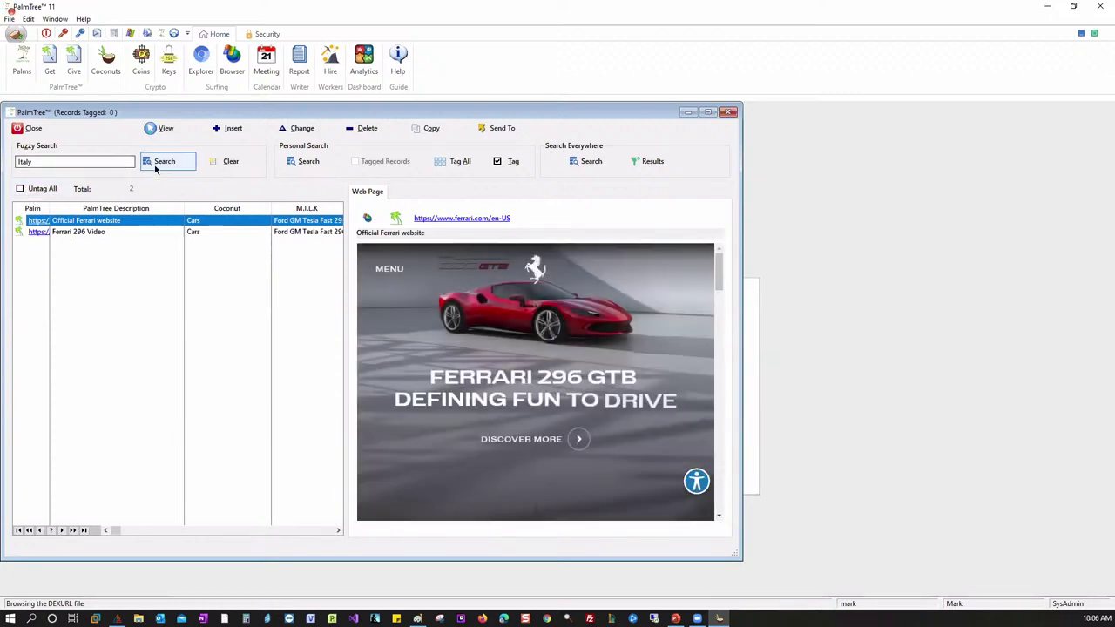
click(219, 163)
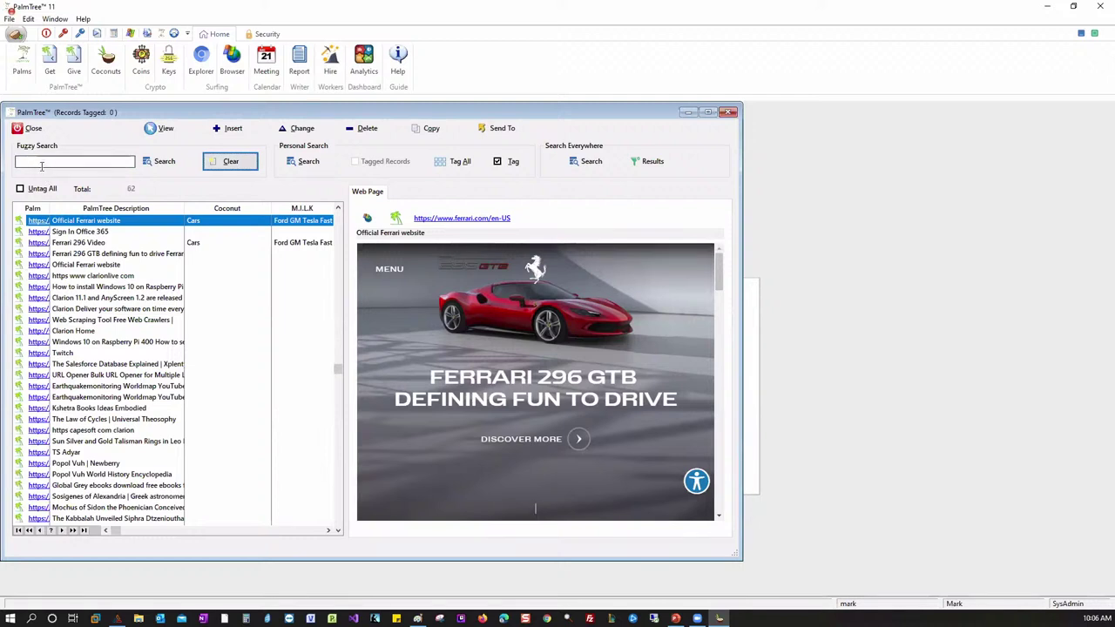
- Fuzzy-search the Palms list for 'newberry', then clear it back to all 62 records
click(41, 165)
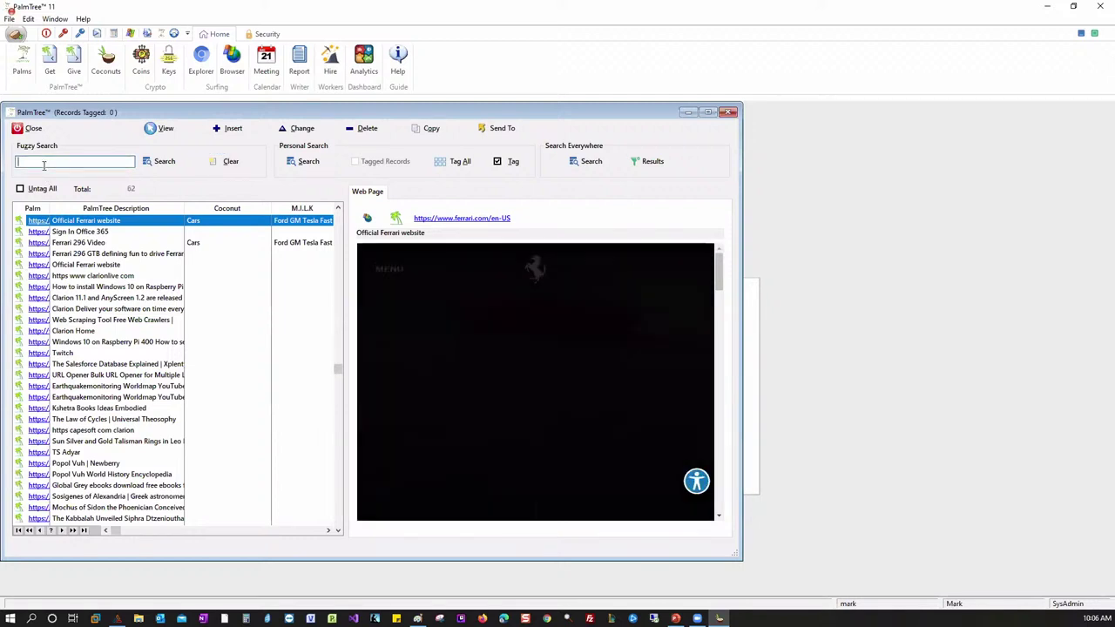
text(new)
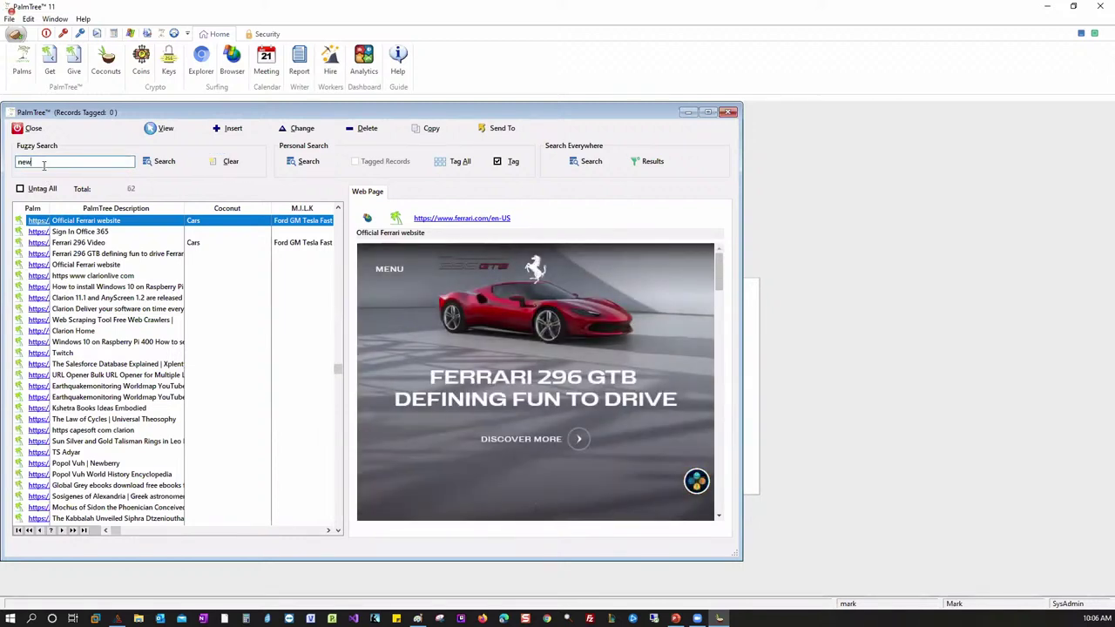
text(berry)
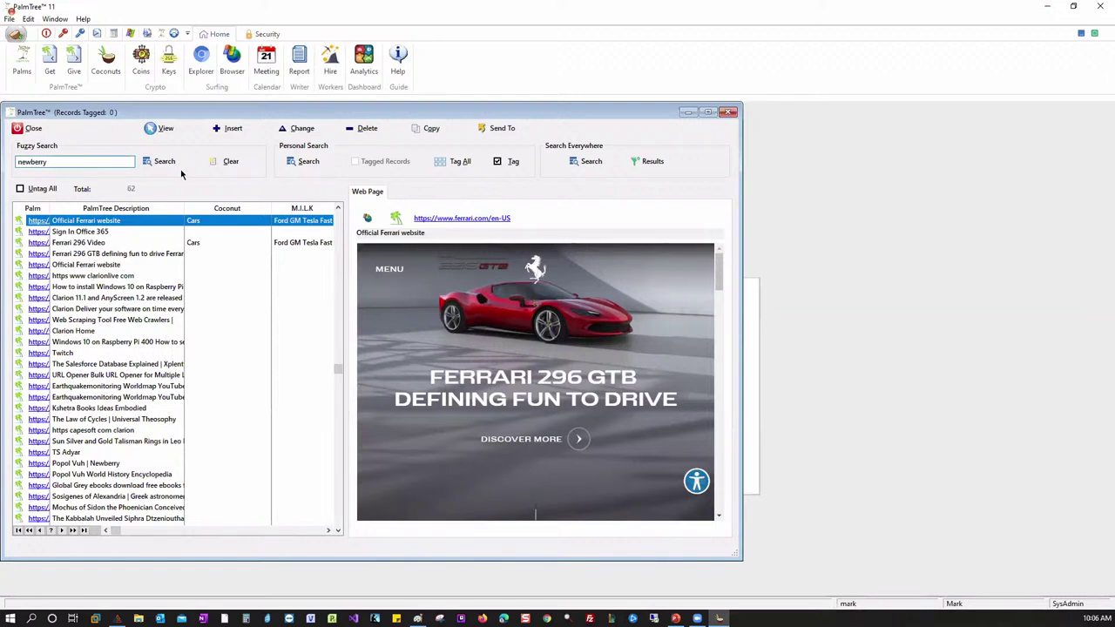
click(171, 162)
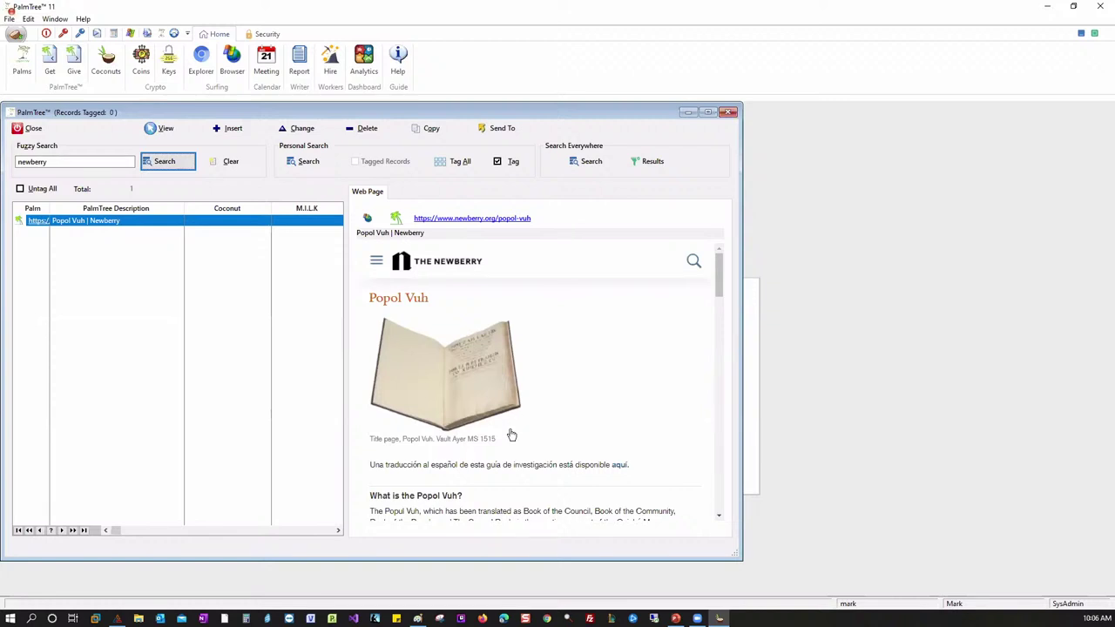
scroll(511, 435, down, 1)
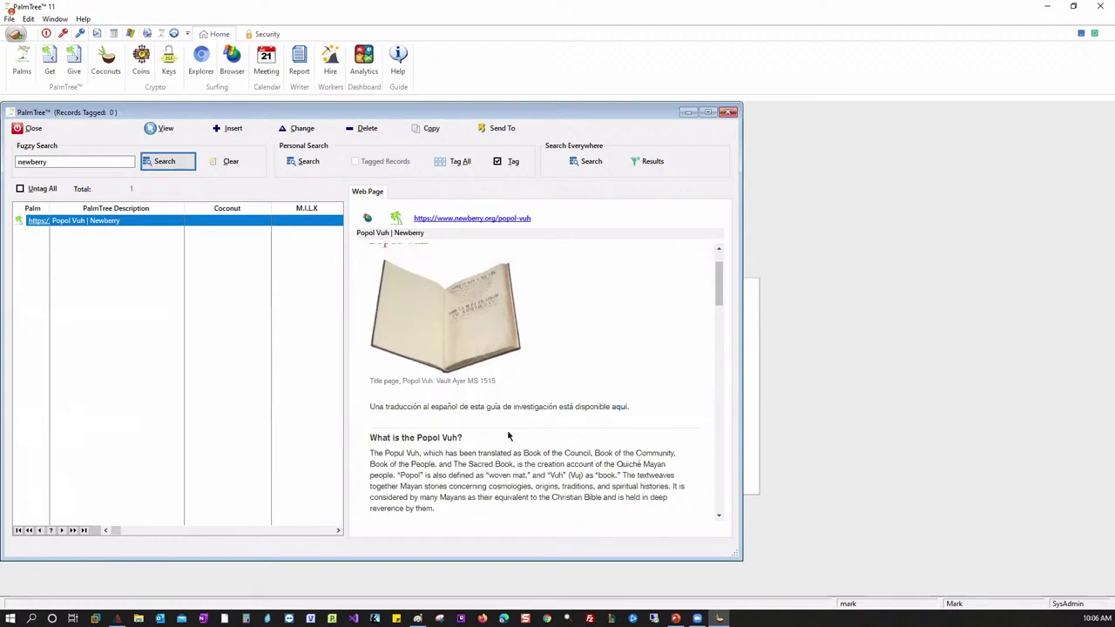
scroll(511, 435, up, 1)
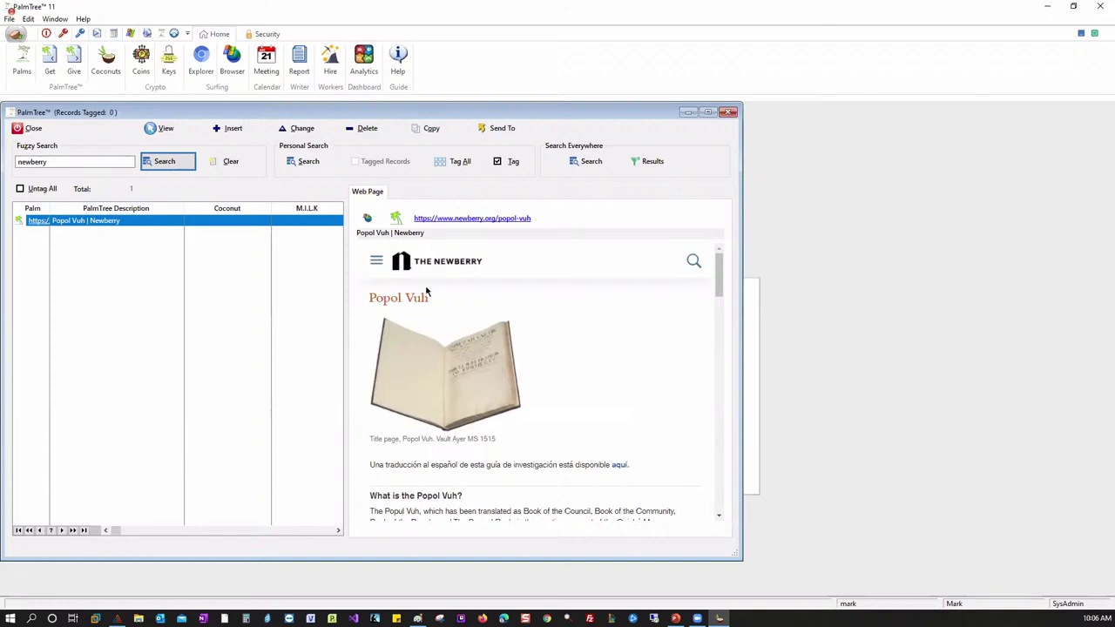
click(228, 162)
- Fuzzy-search for 'appl' to find the Apple record, then clear the search
click(49, 159)
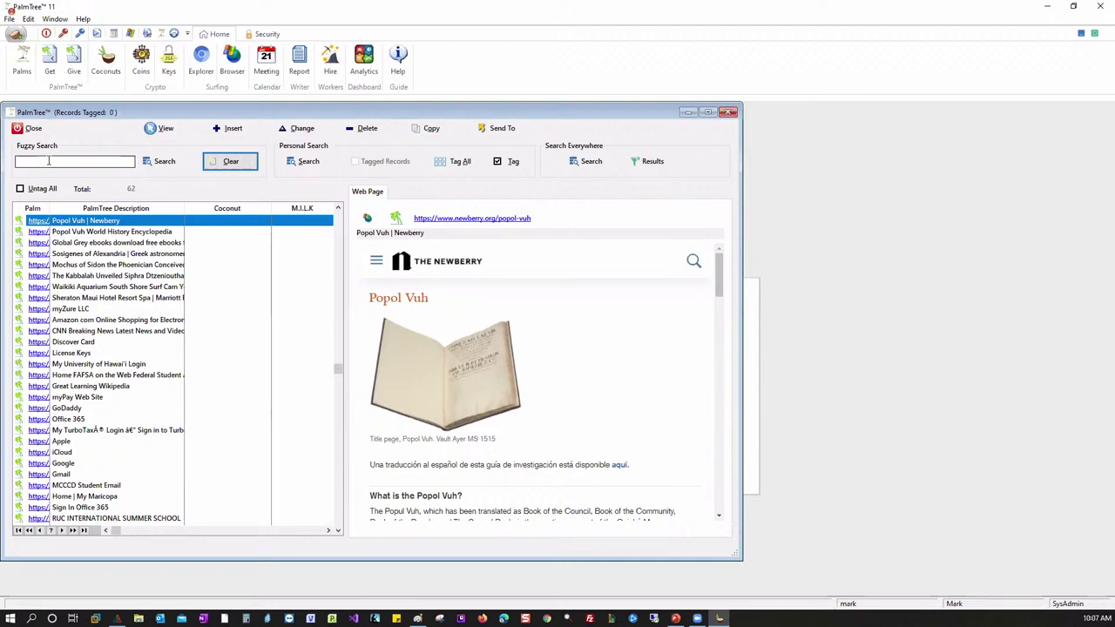
click(45, 163)
text(apple)
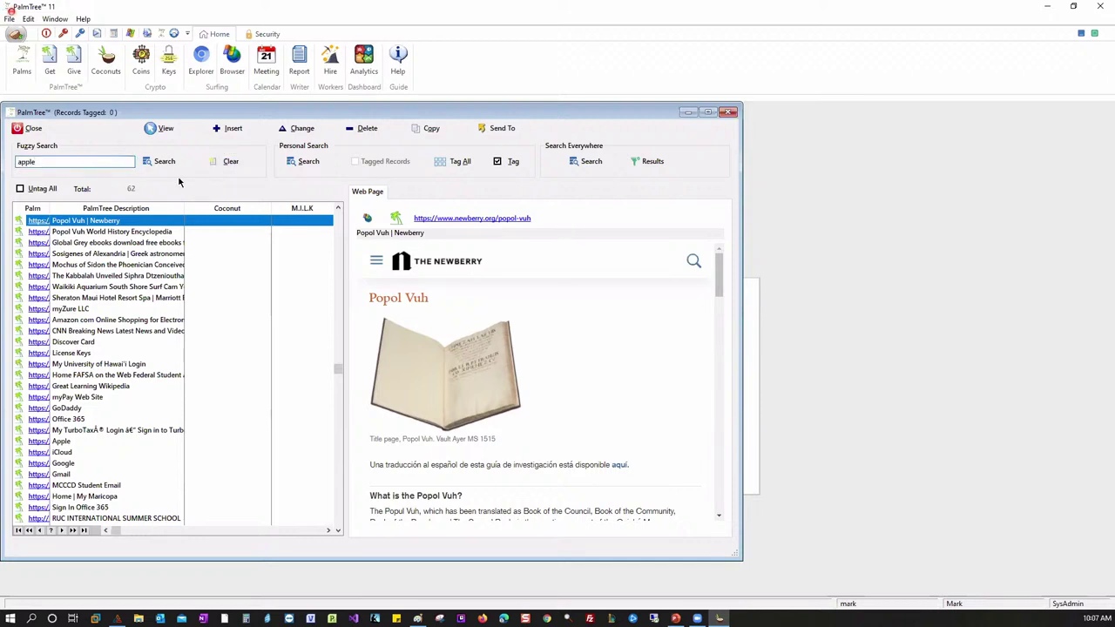
click(168, 162)
click(235, 166)
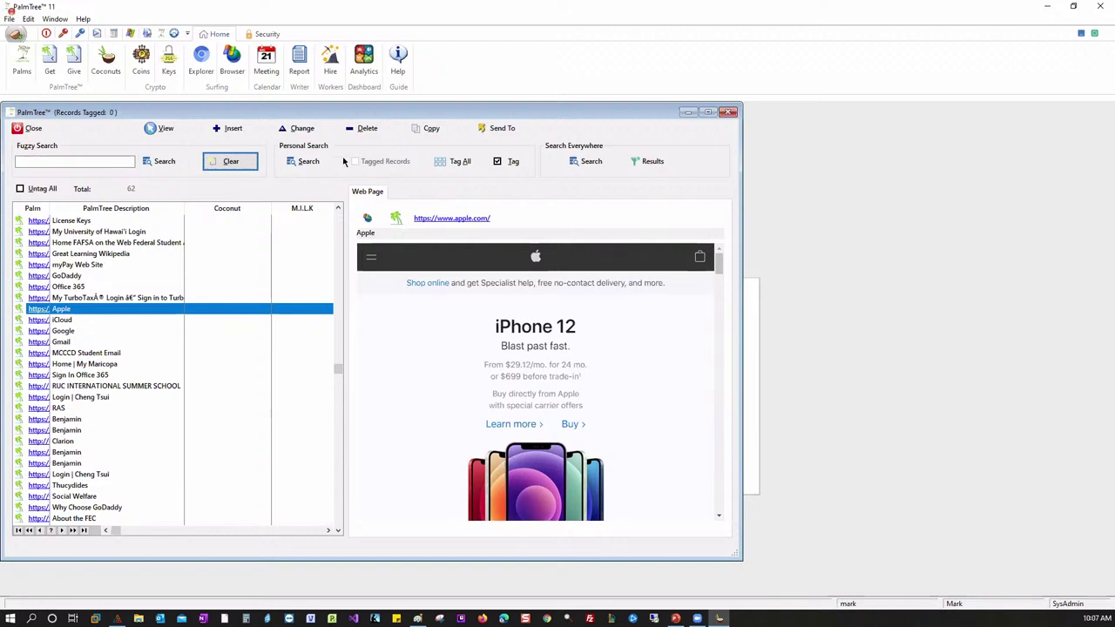
- Search all text fields for 'appl', tag the Apple record and list only it
click(313, 165)
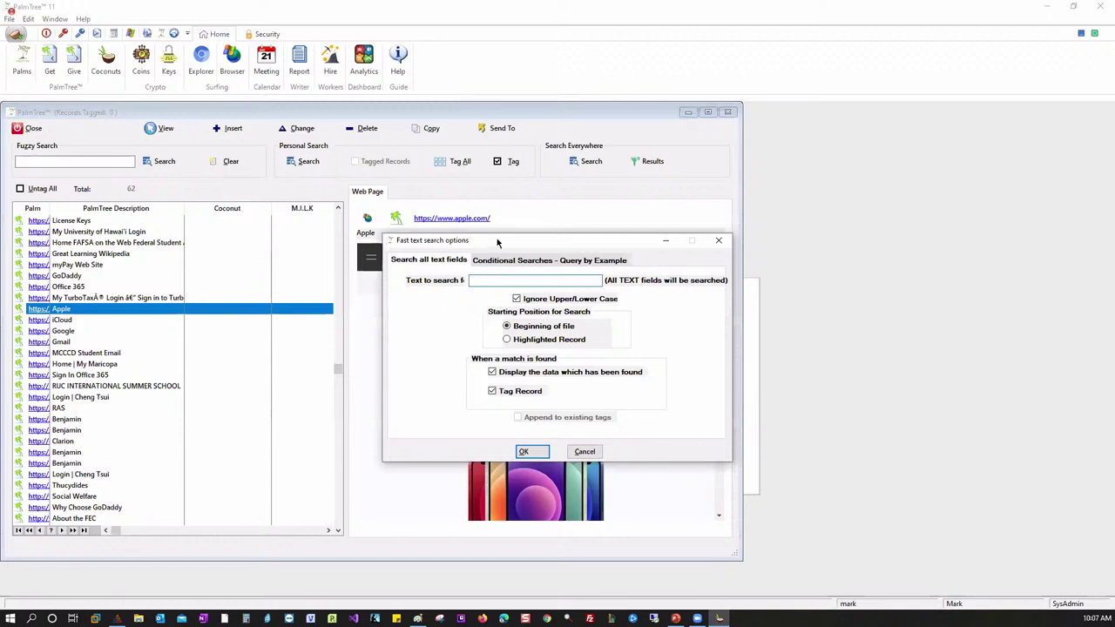
drag(498, 242, 483, 237)
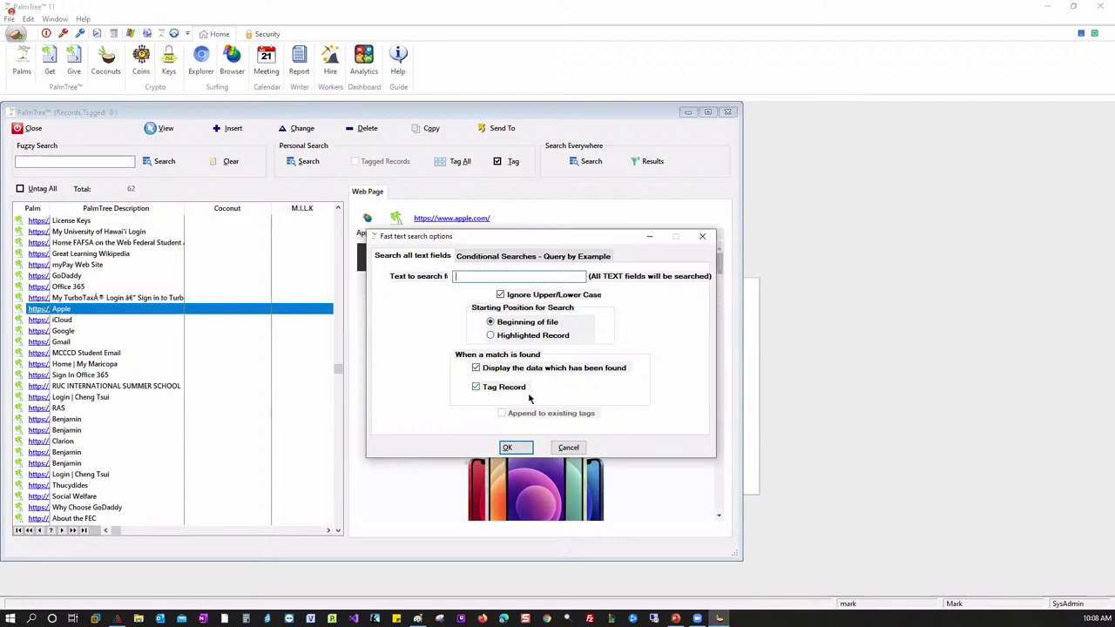
click(488, 257)
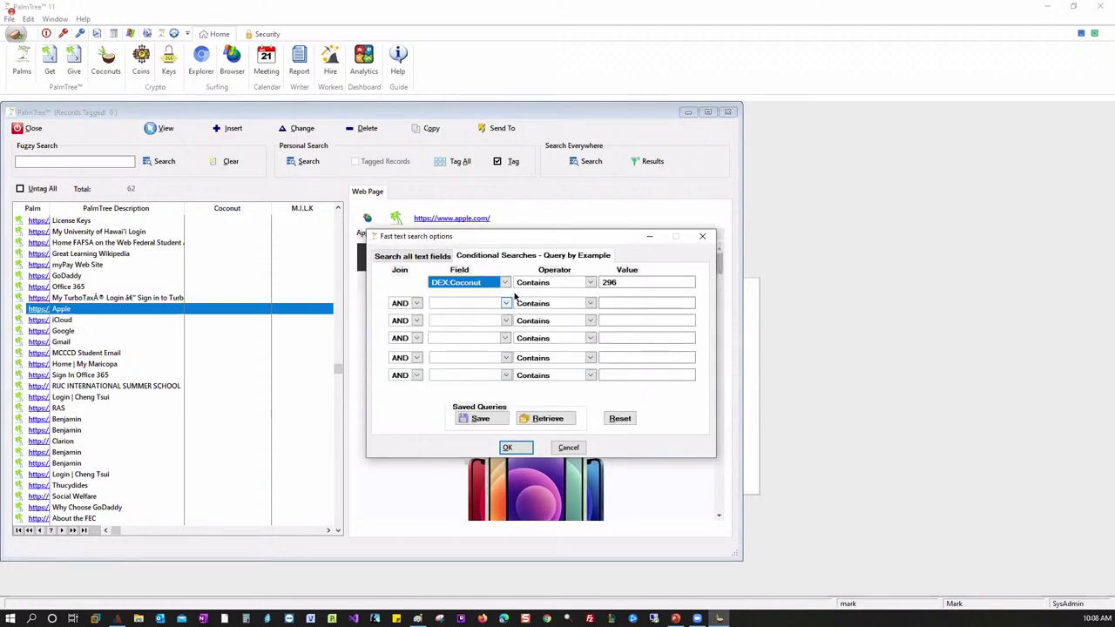
click(437, 258)
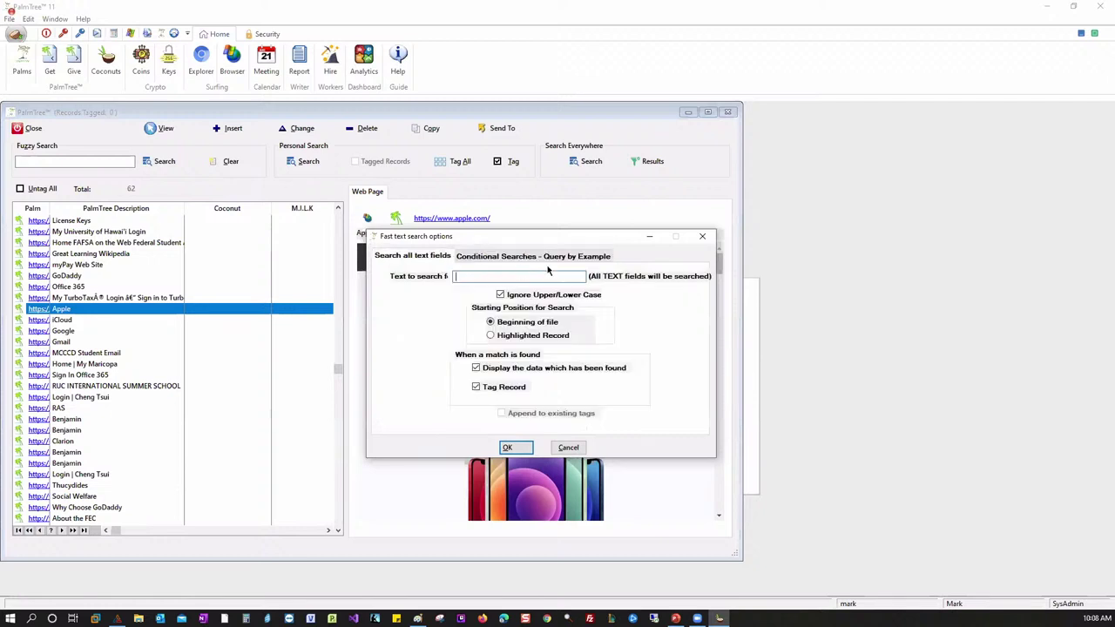
click(493, 258)
click(420, 258)
text(apple)
click(512, 448)
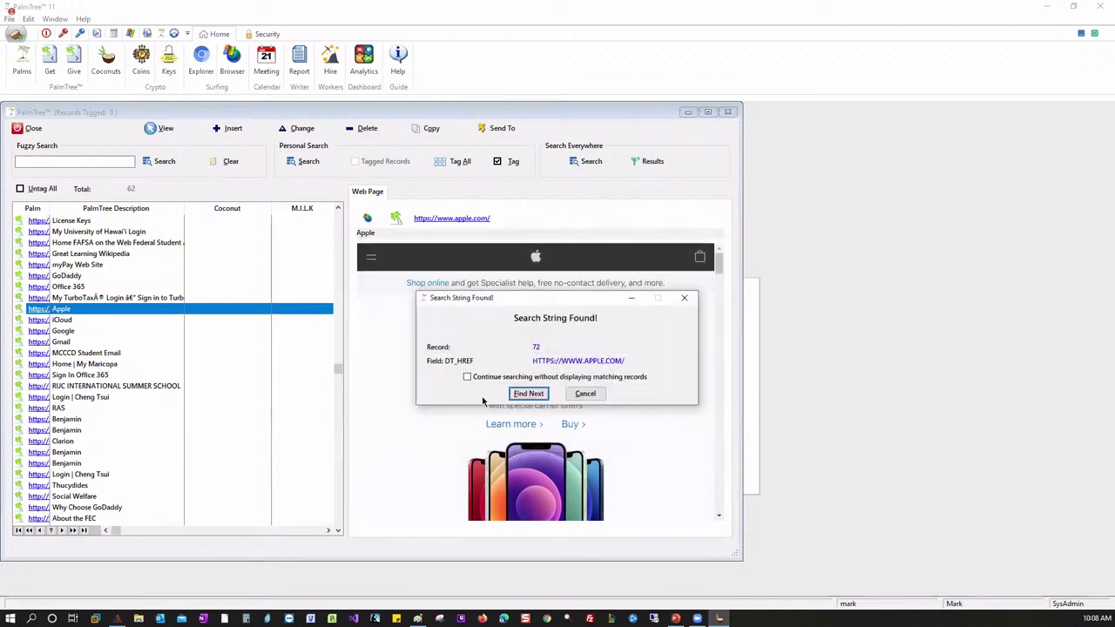
click(514, 394)
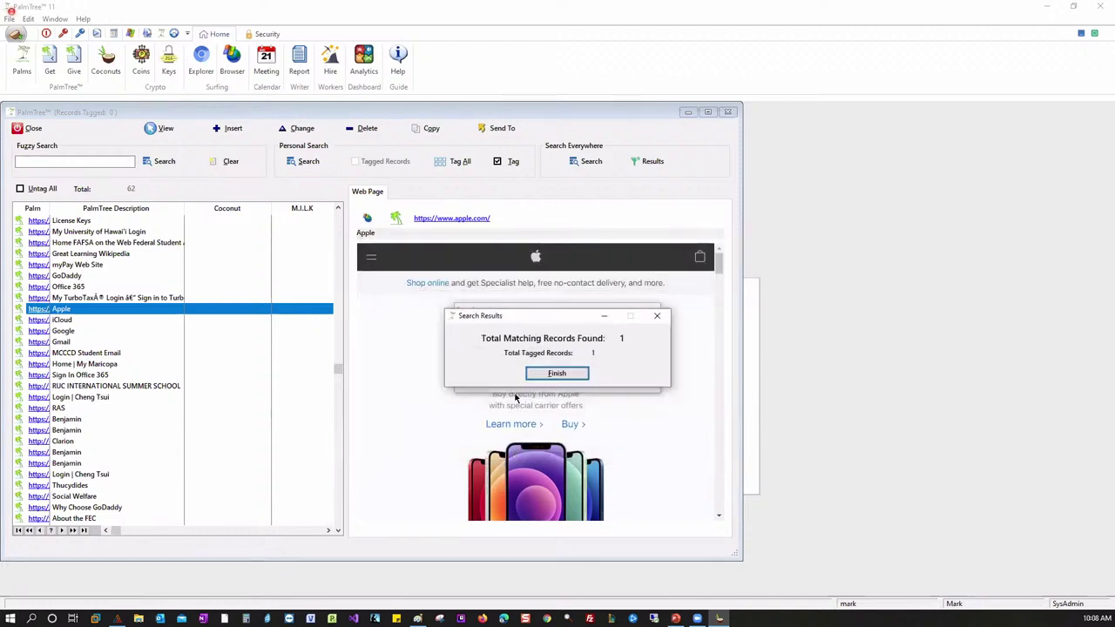
click(554, 372)
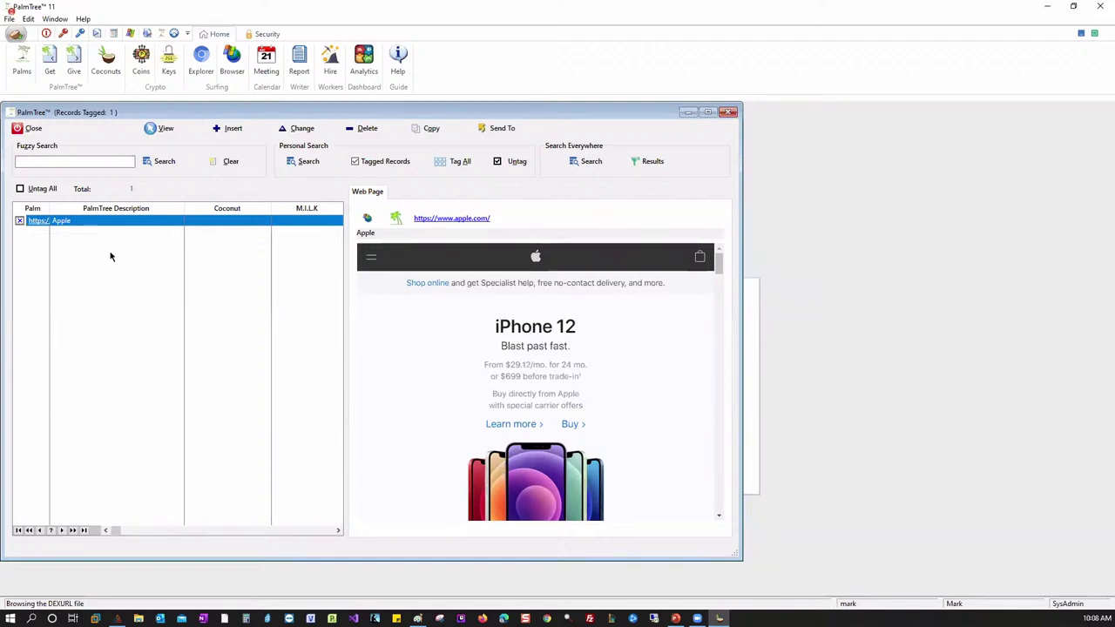
- Untag all records so the Apple record is cleared and all 62 records are listed
click(506, 136)
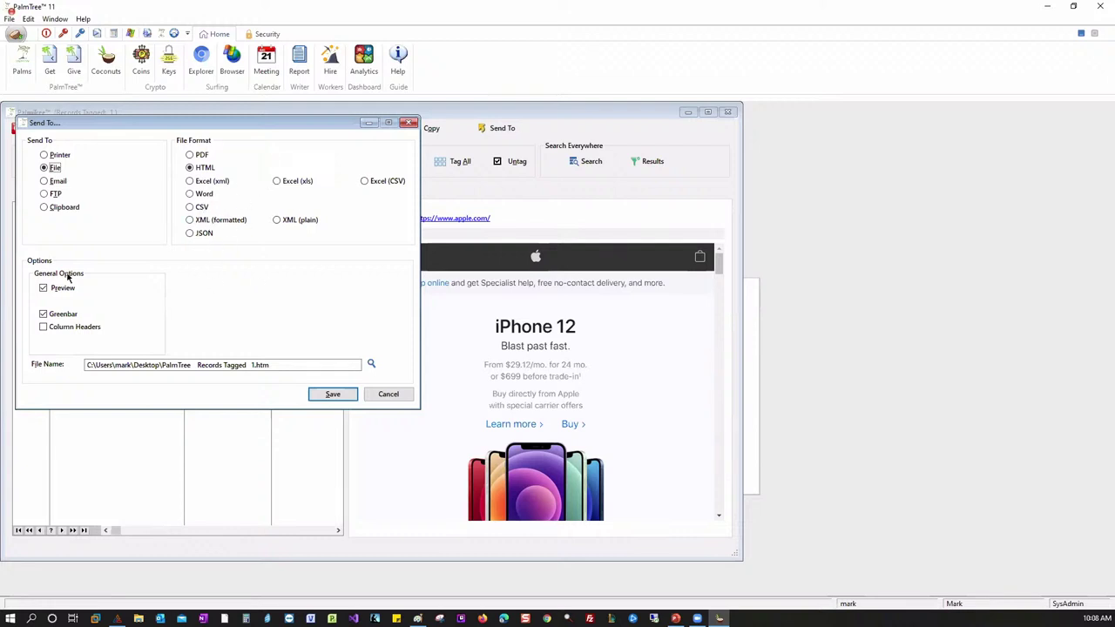
click(407, 123)
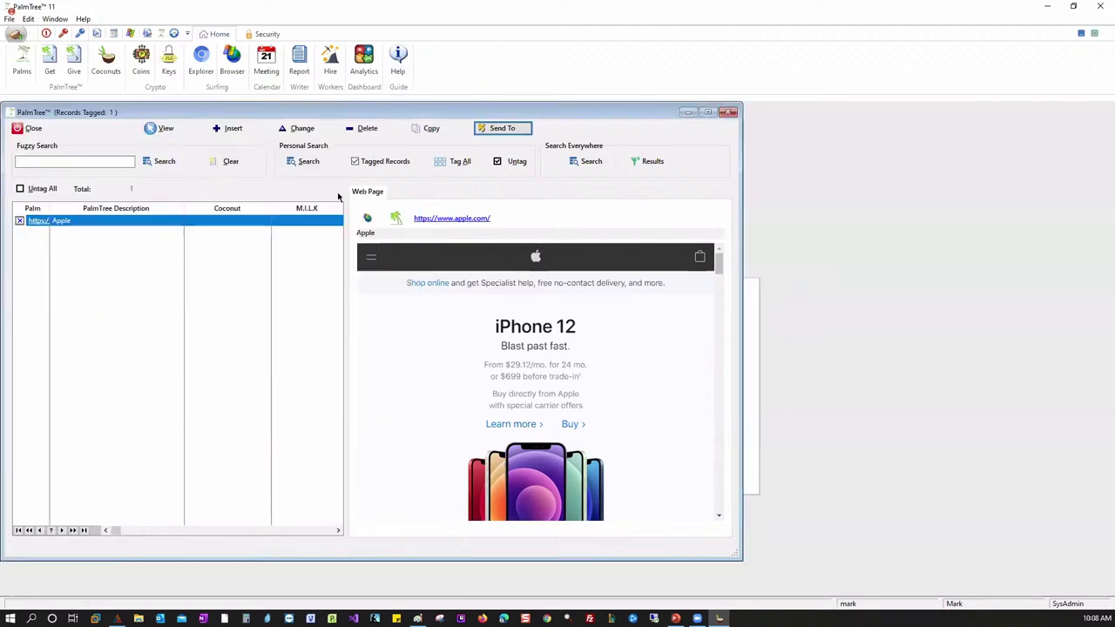
click(35, 189)
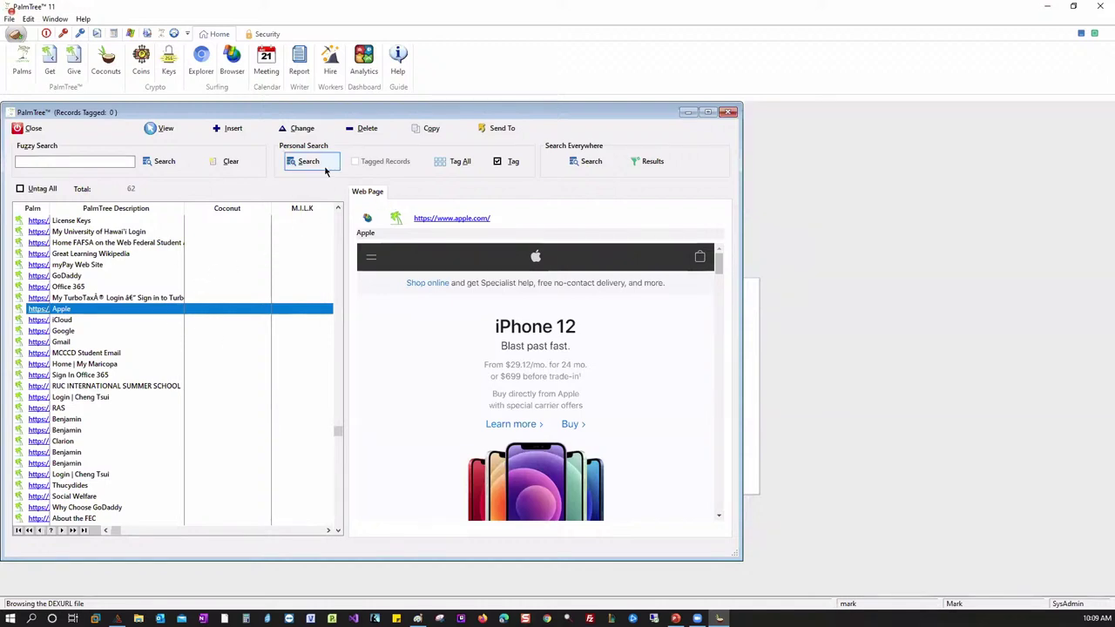
- Load the saved conditional query 'Cool Ferrari 296'
click(324, 170)
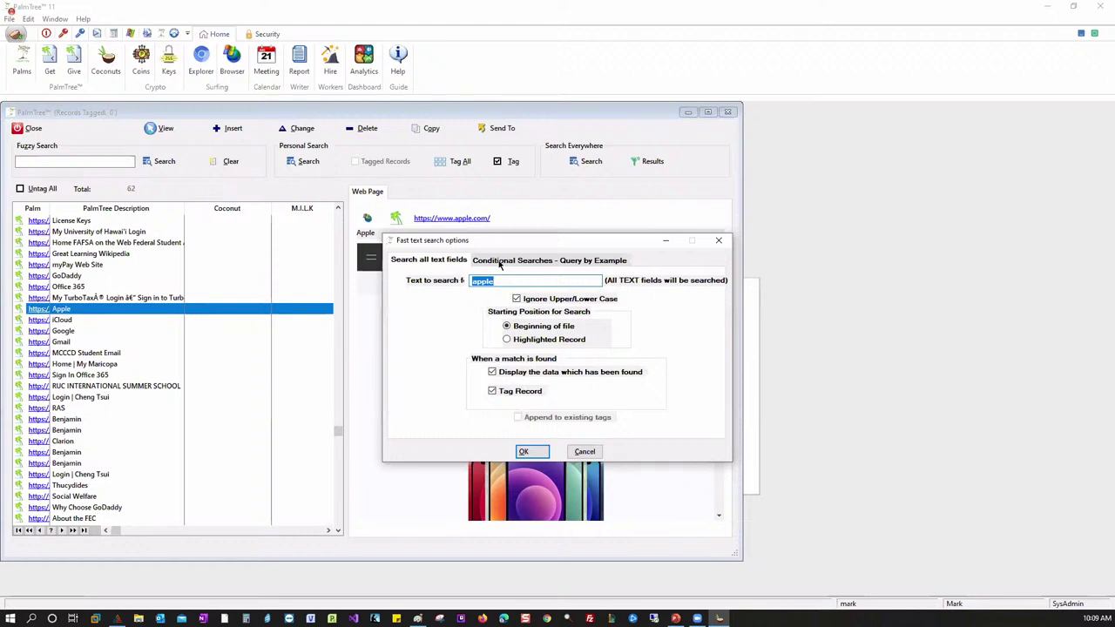
click(498, 261)
click(638, 288)
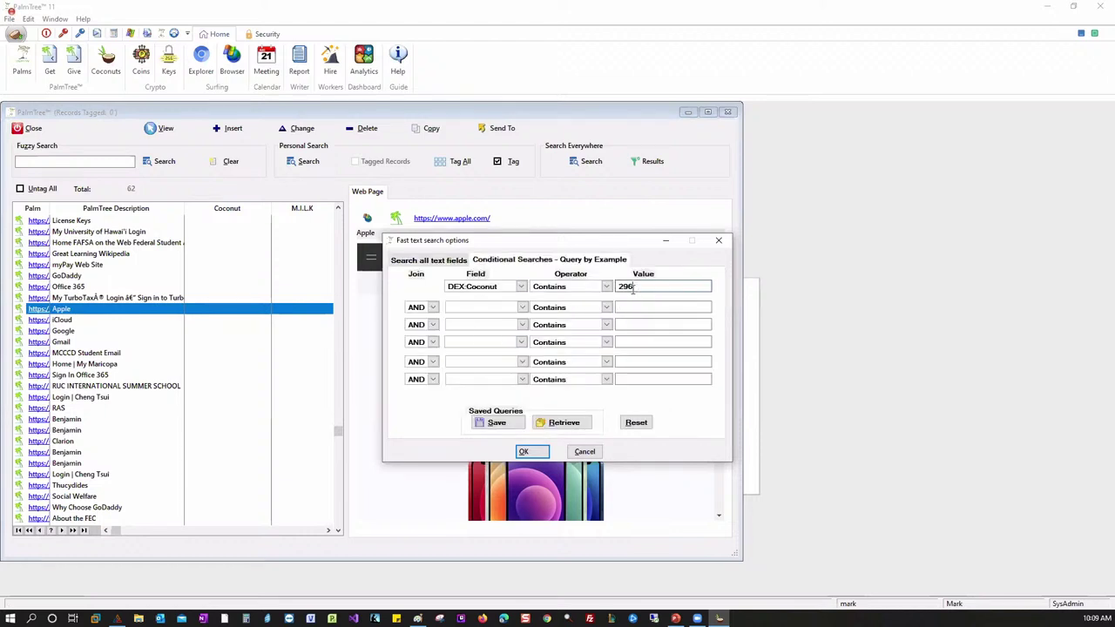
click(563, 425)
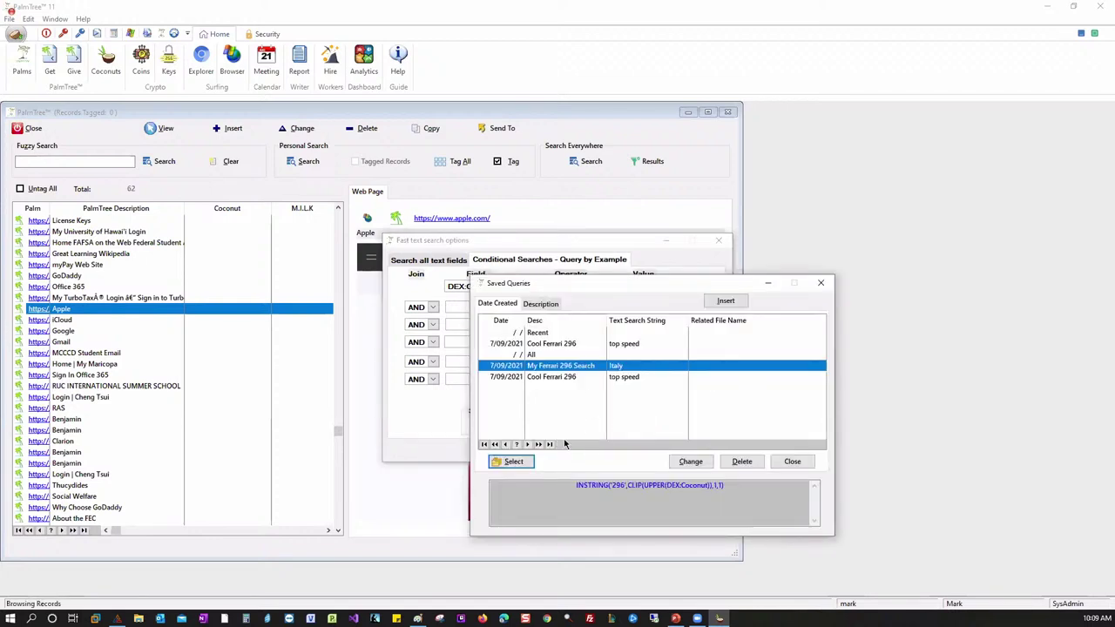
click(570, 379)
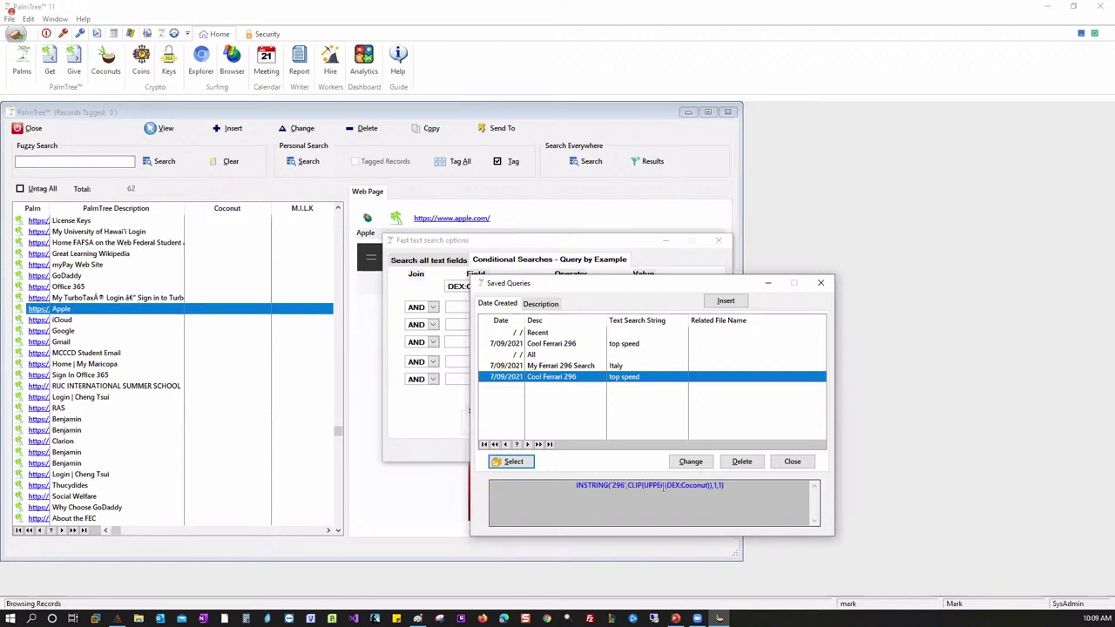
click(514, 463)
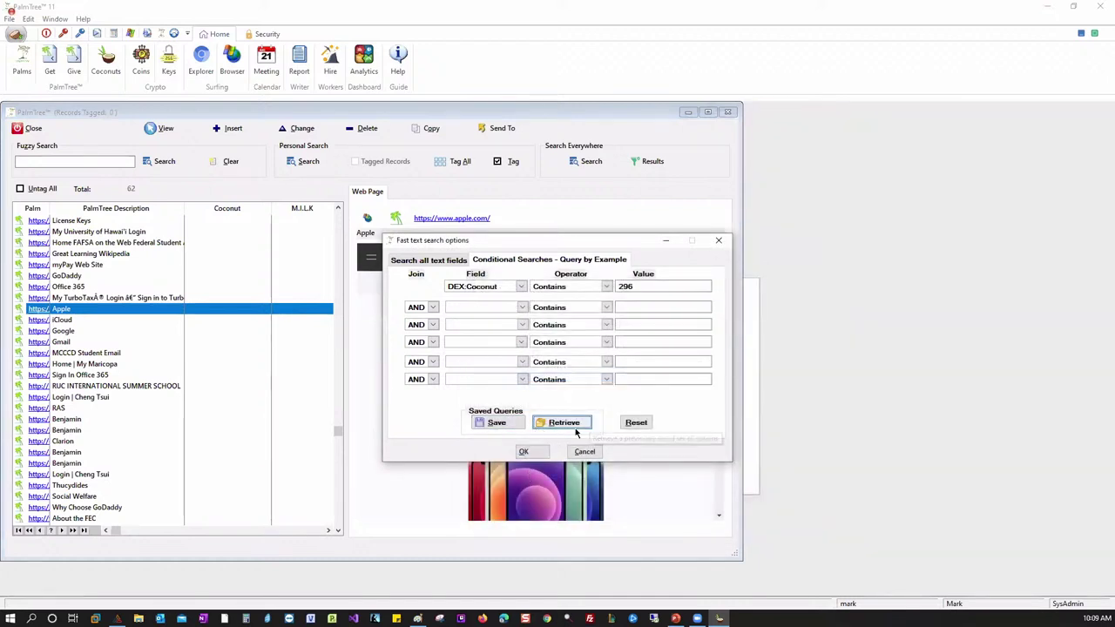
- Run the query, tagging Official Ferrari website and Sign In Office 365 and listing only them
click(527, 452)
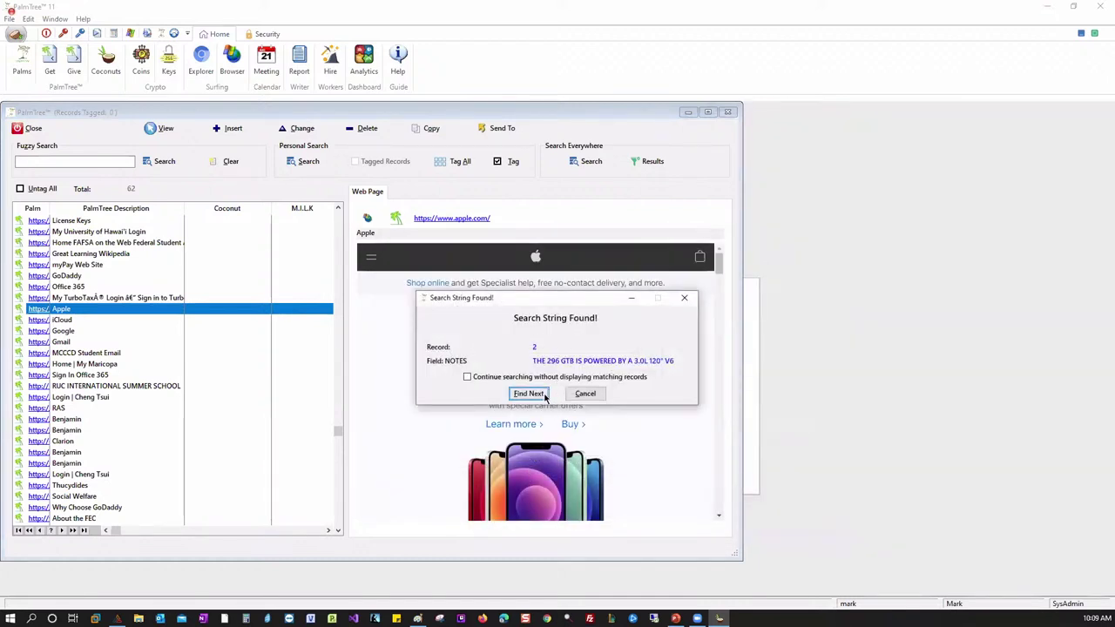
click(528, 393)
click(528, 395)
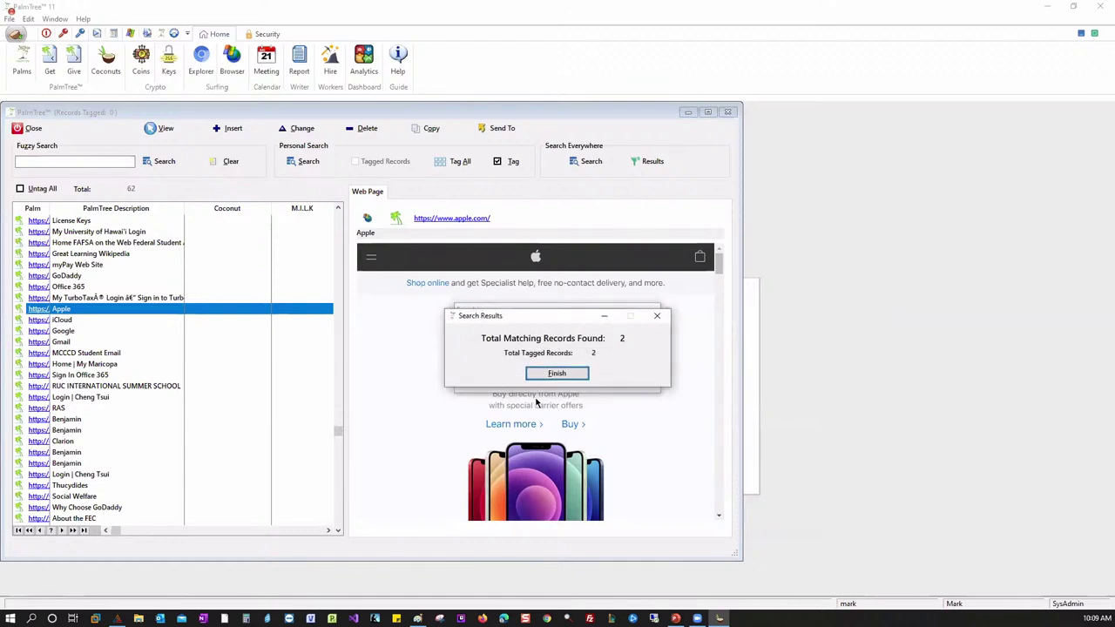
click(530, 372)
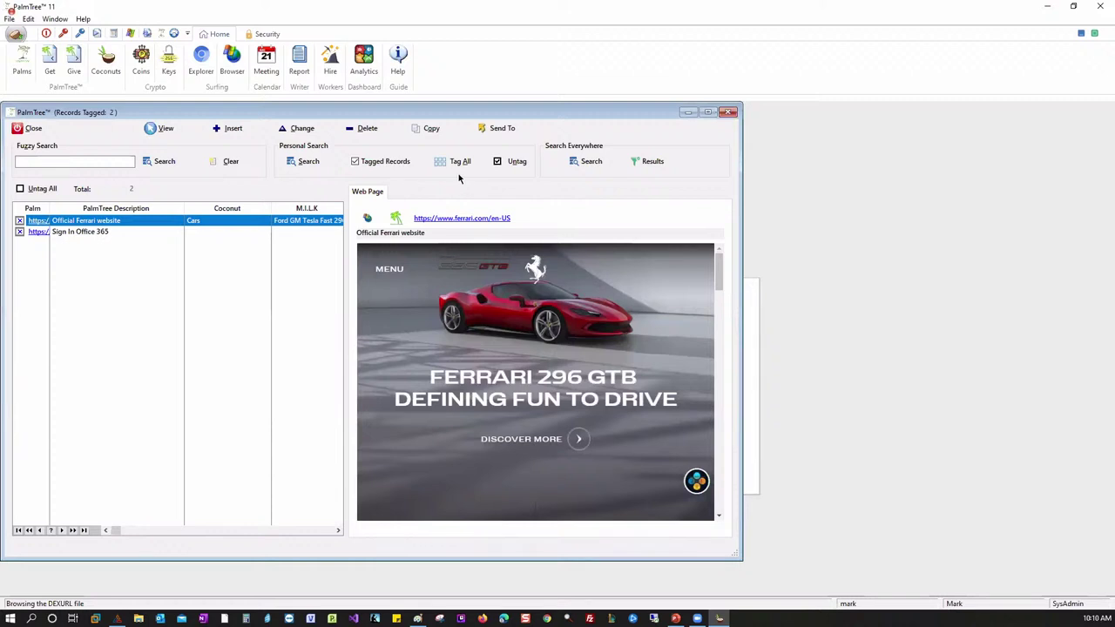
- Untag the Official Ferrari website and Sign In Office 365 records so all 62 show
click(511, 162)
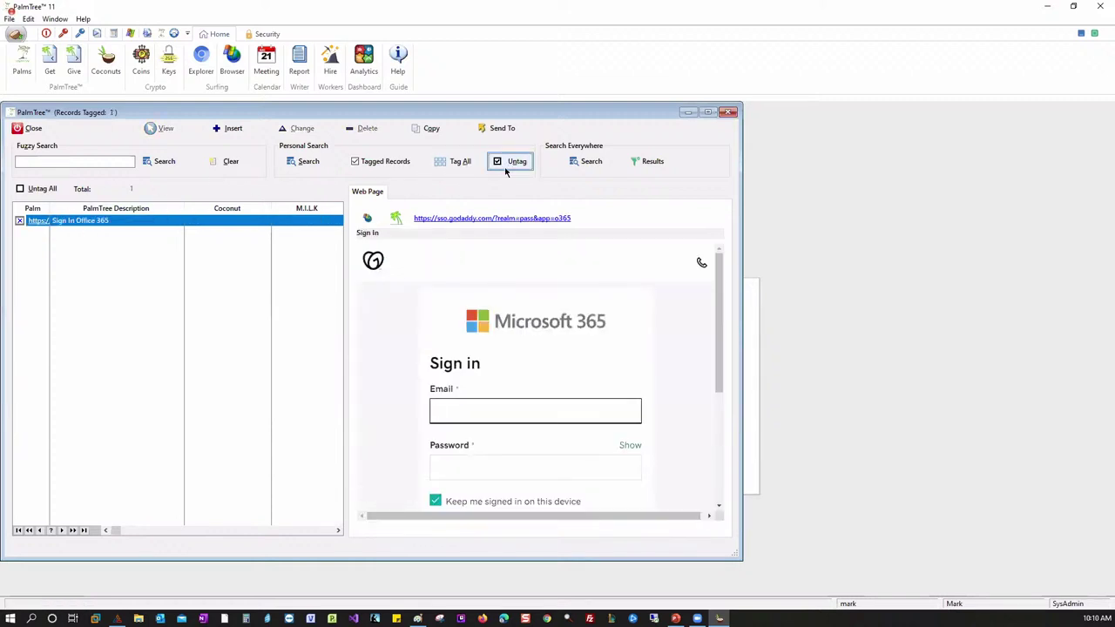
click(507, 162)
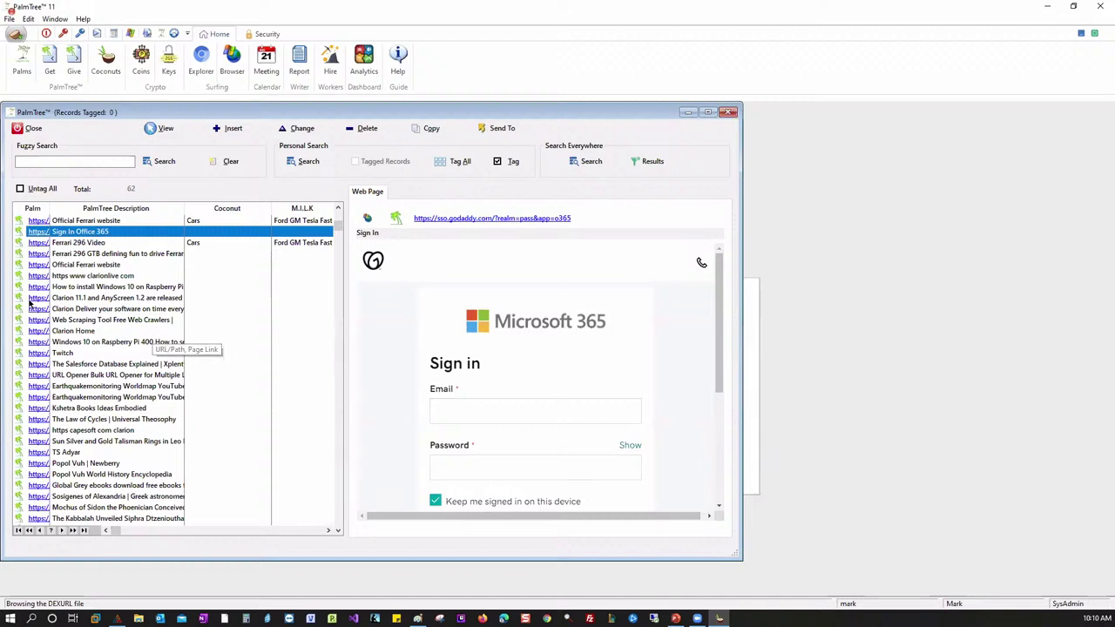
click(305, 161)
- Browse the conditional query Field list, cancel, and bring up the search-everywhere text prompt
click(488, 260)
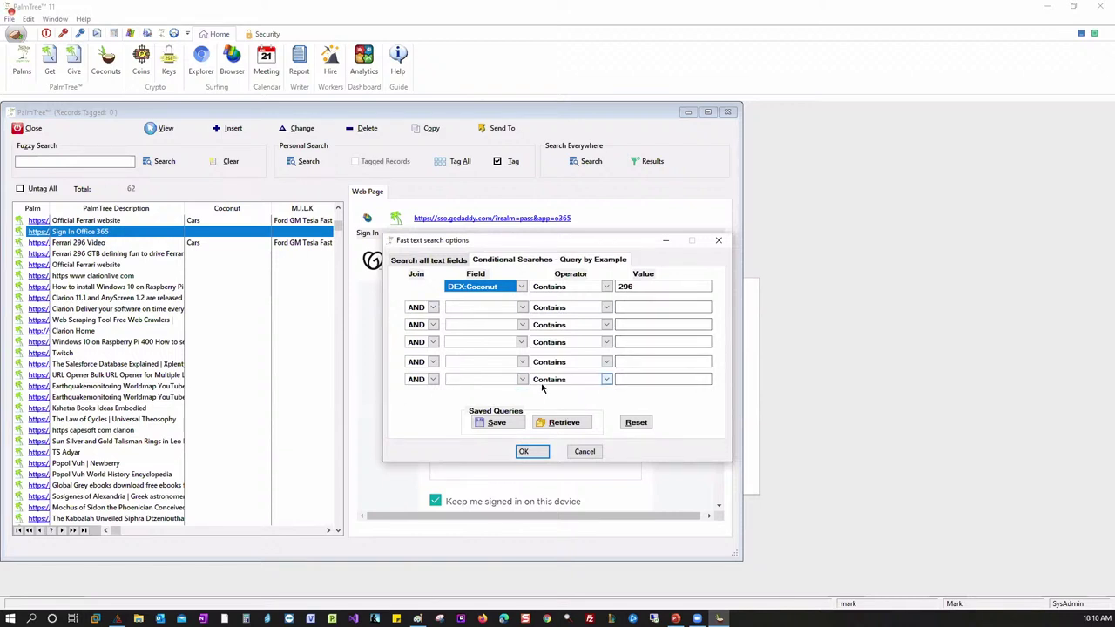
click(520, 288)
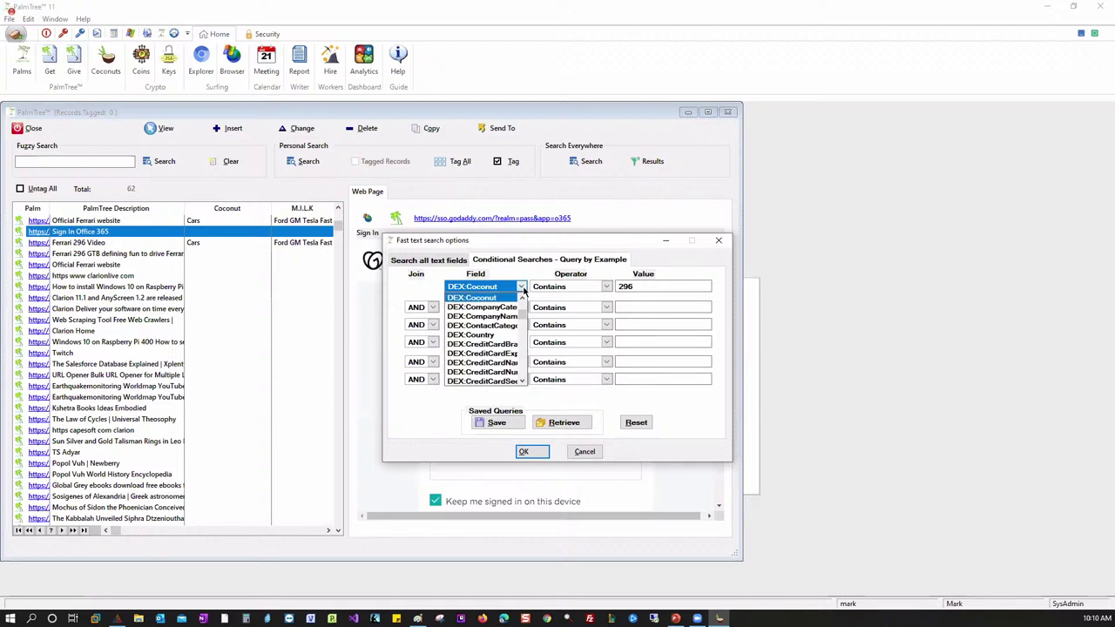
scroll(525, 322, down, 3)
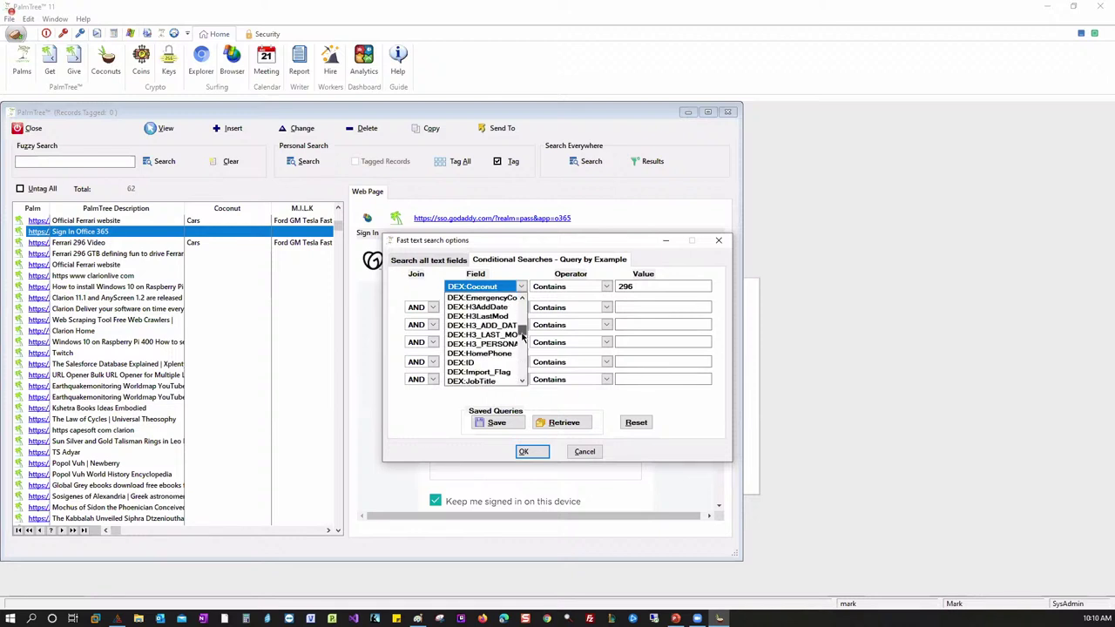
scroll(525, 322, up, 5)
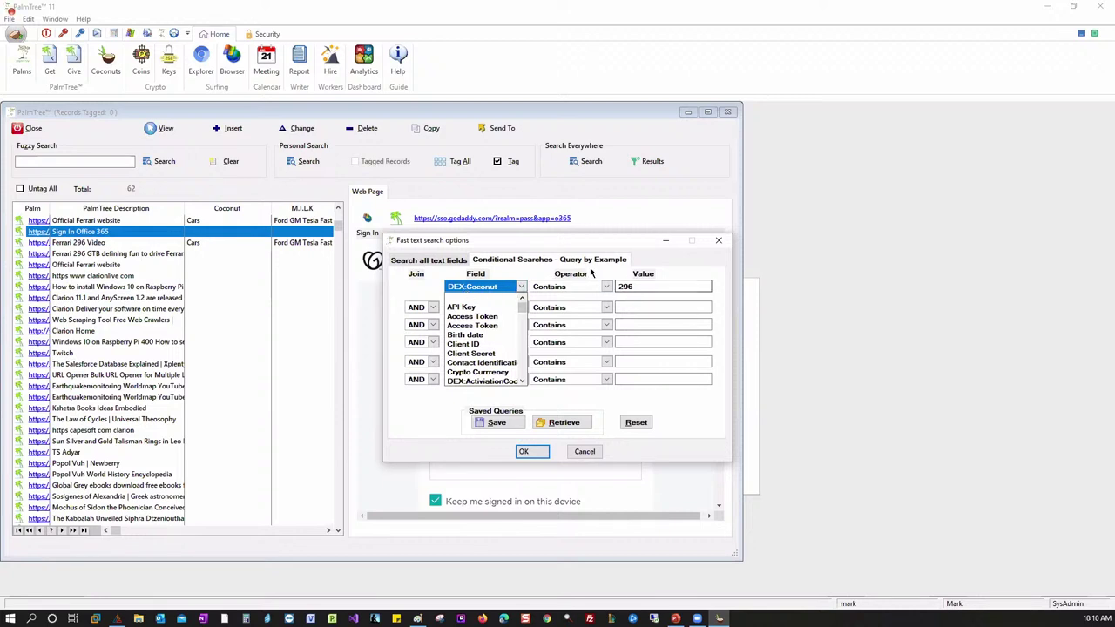
click(582, 452)
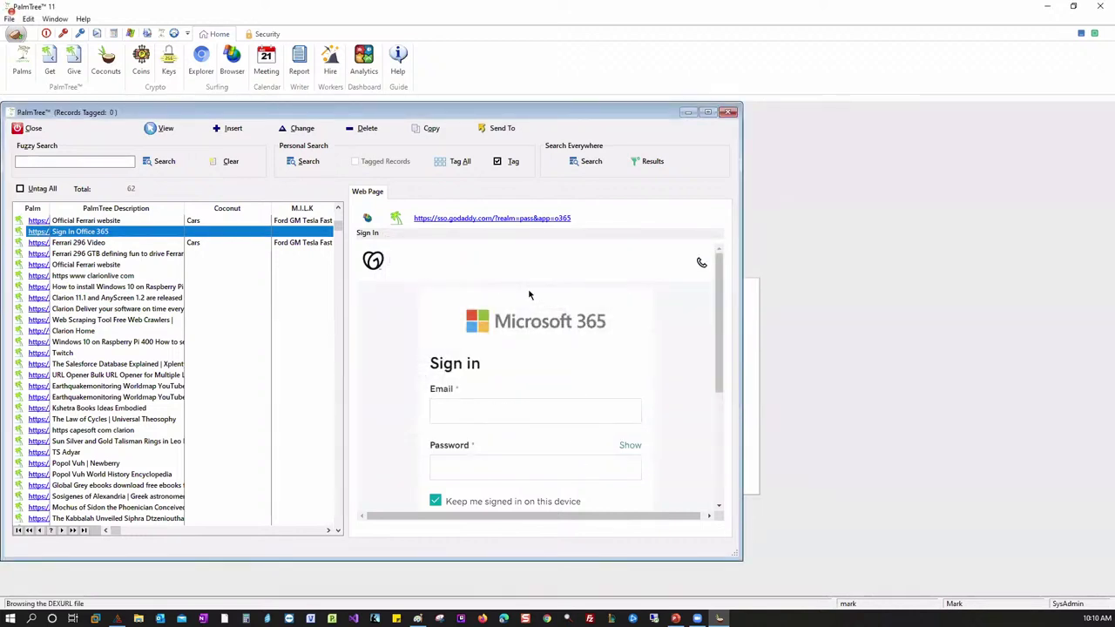
click(592, 162)
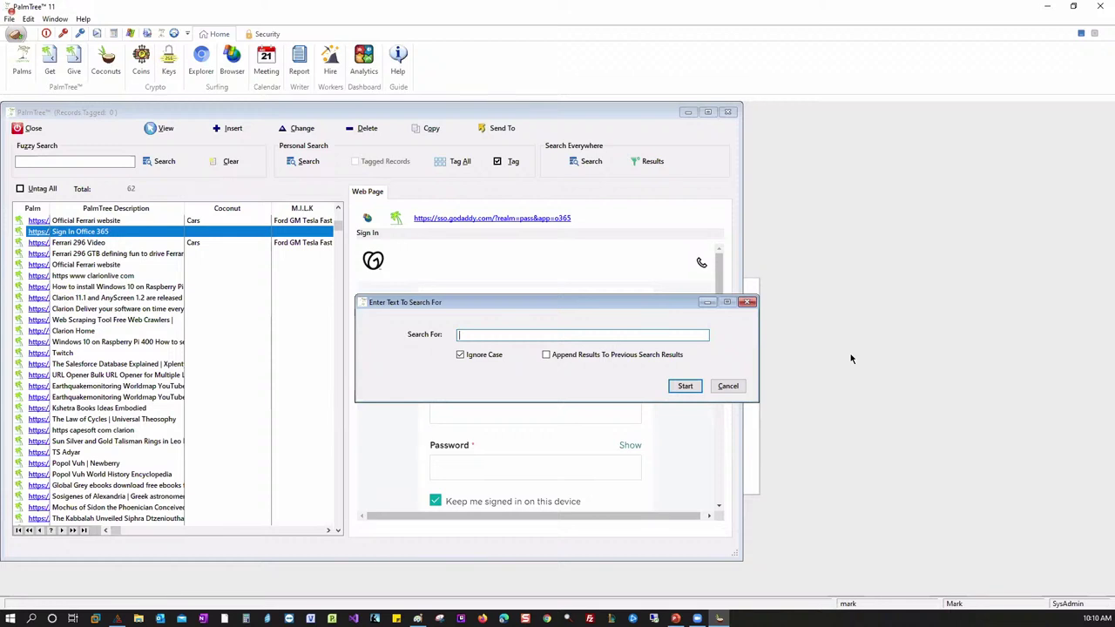
- Clear the ten old results and rerun the search for 296 everywhere, yielding 9 hits
text(sd)
key(BackSpace)
key(BackSpace)
key(BackSpace)
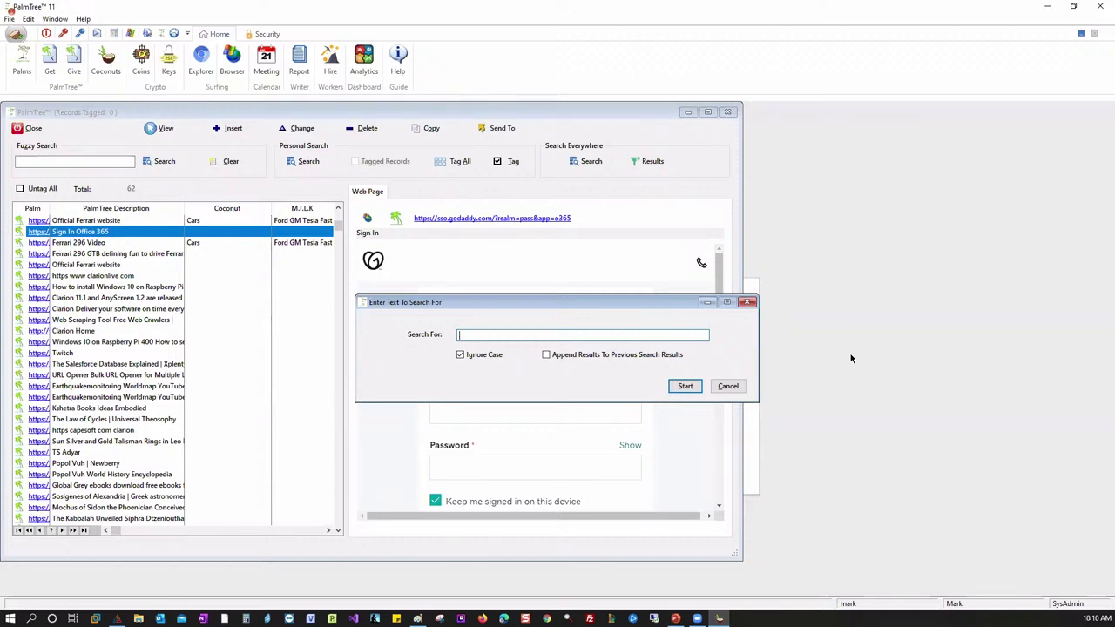
text(296)
click(684, 386)
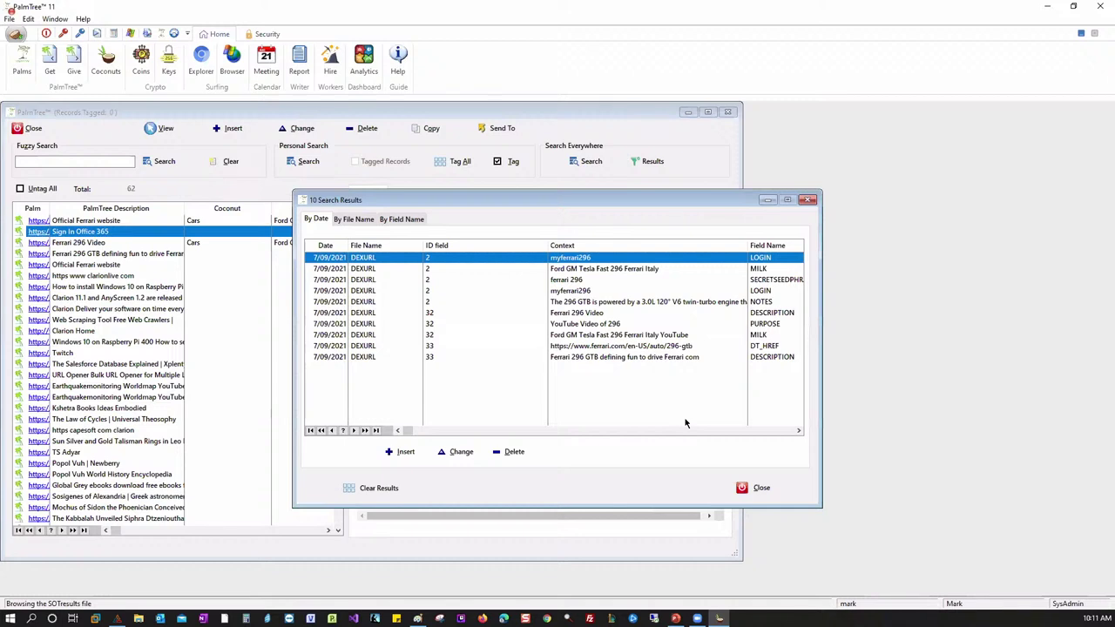
click(385, 487)
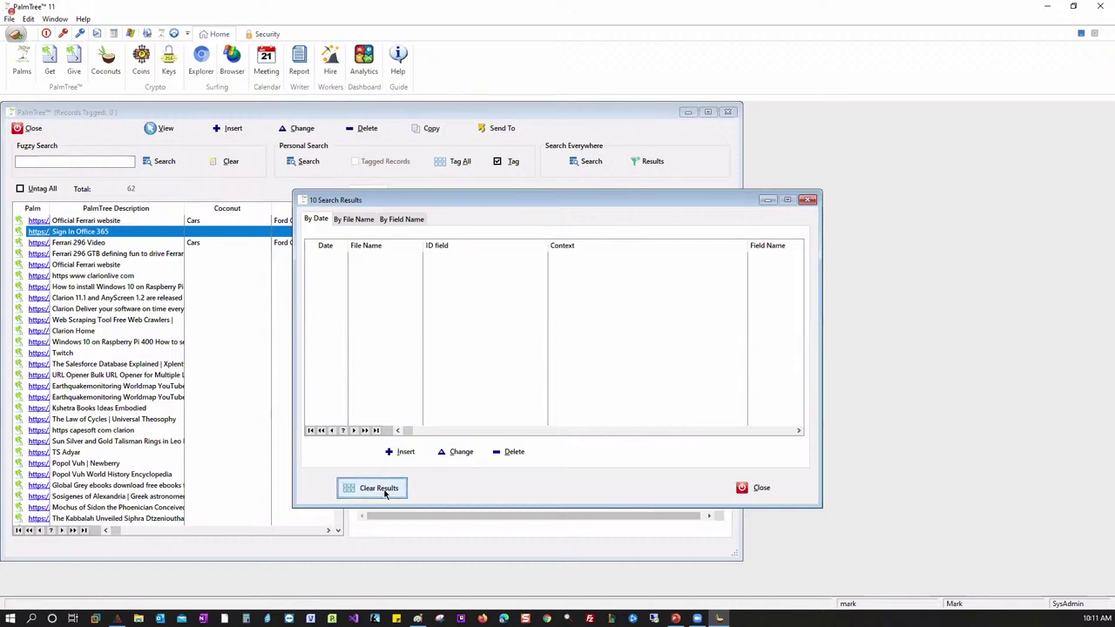
click(808, 200)
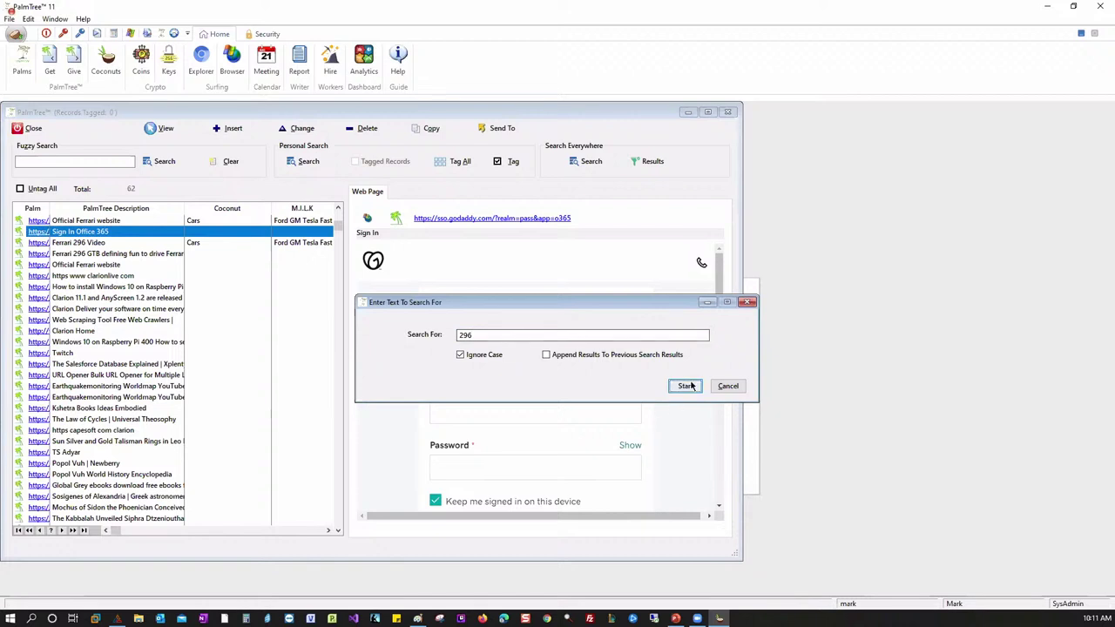
click(684, 385)
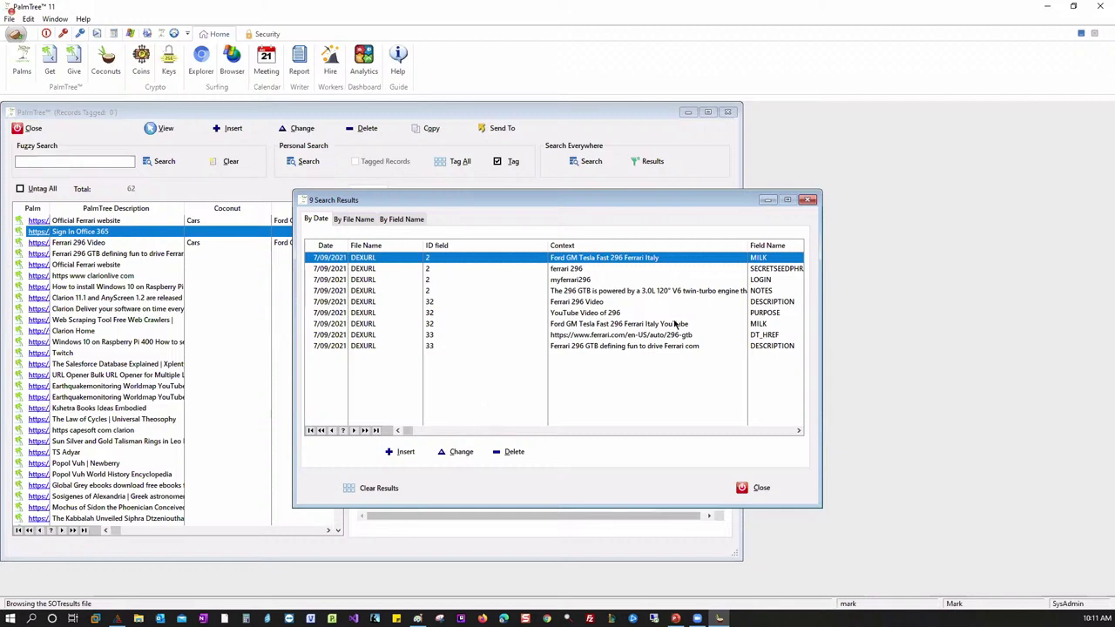
- Inspect the NOTES match for 296, then clear the nine search results
double_click(574, 292)
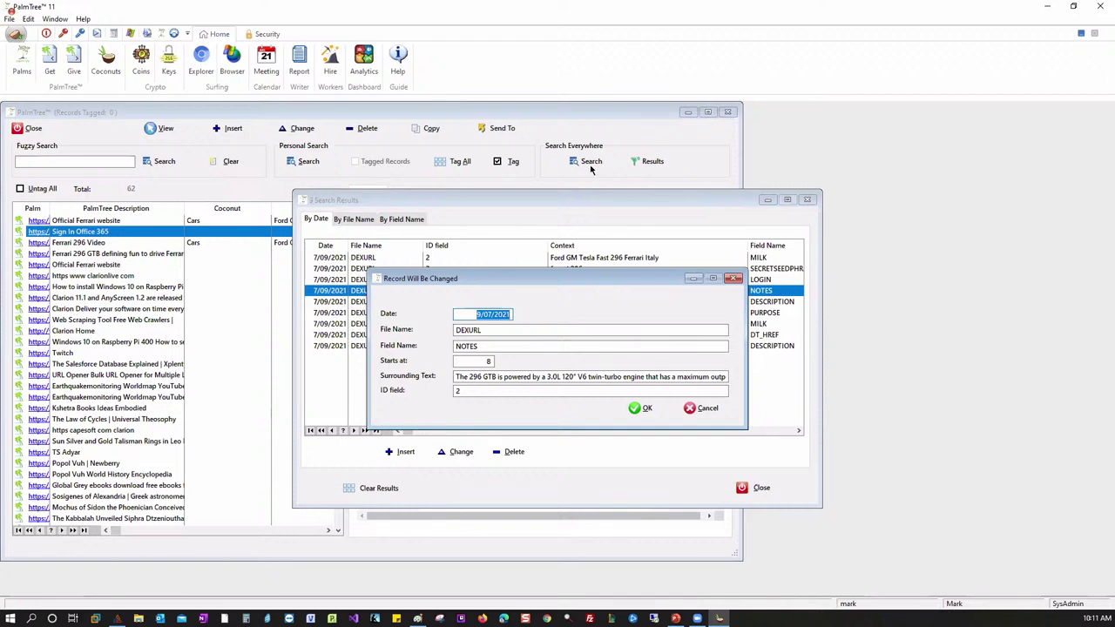
click(644, 409)
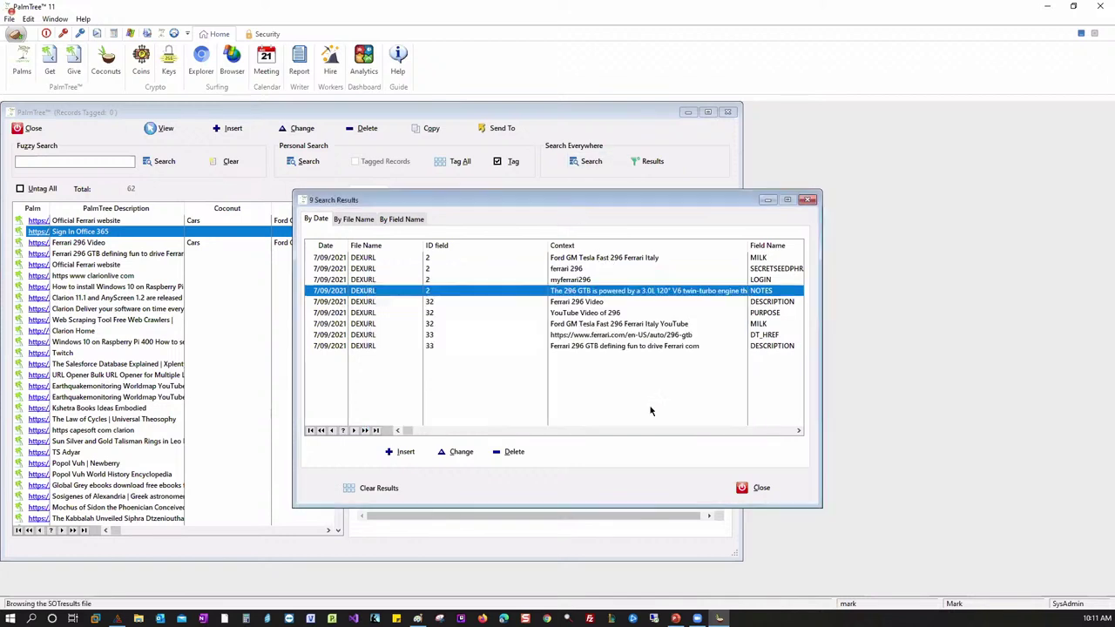
click(383, 490)
- Close the results window and cancel the new search prompt, returning to the 62-record list
click(805, 201)
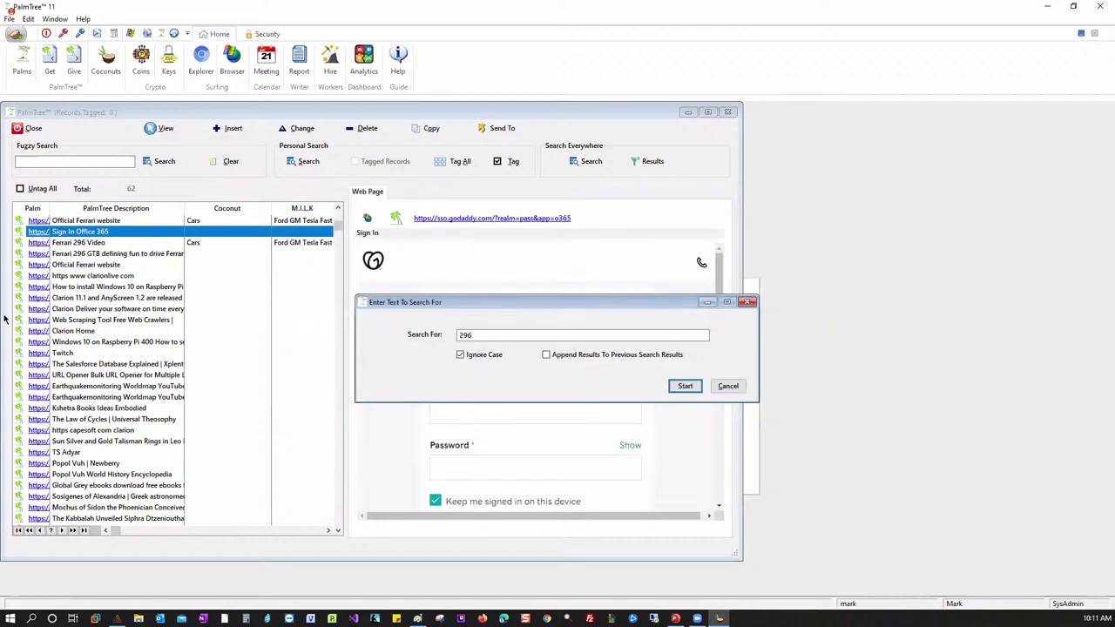
click(727, 386)
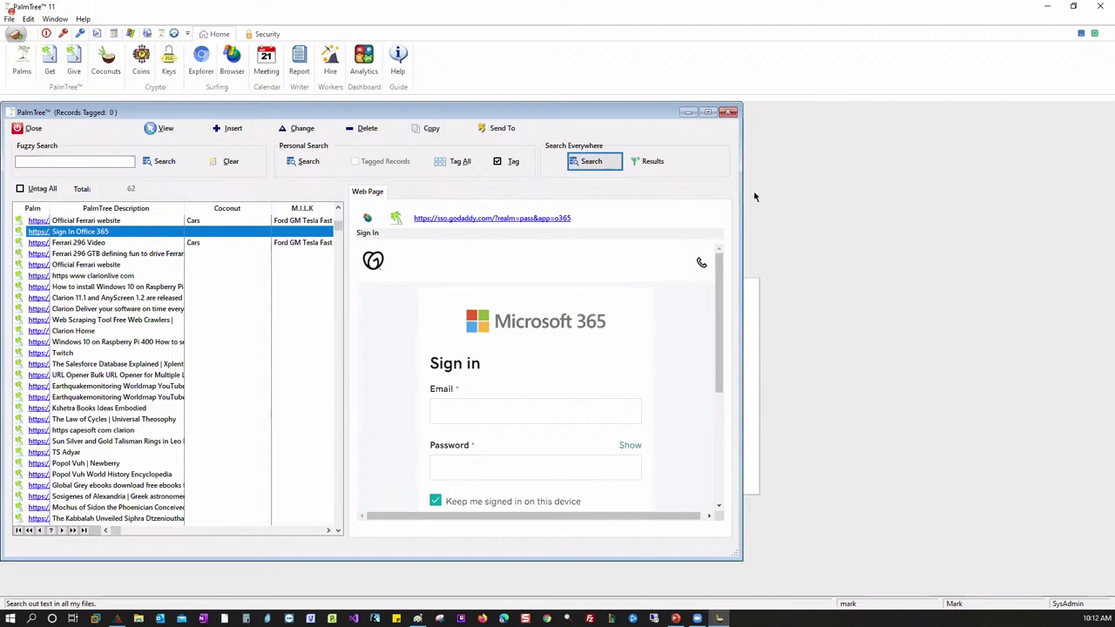
- Select the Ferrari 296 Video record to preview its YouTube video page
click(105, 244)
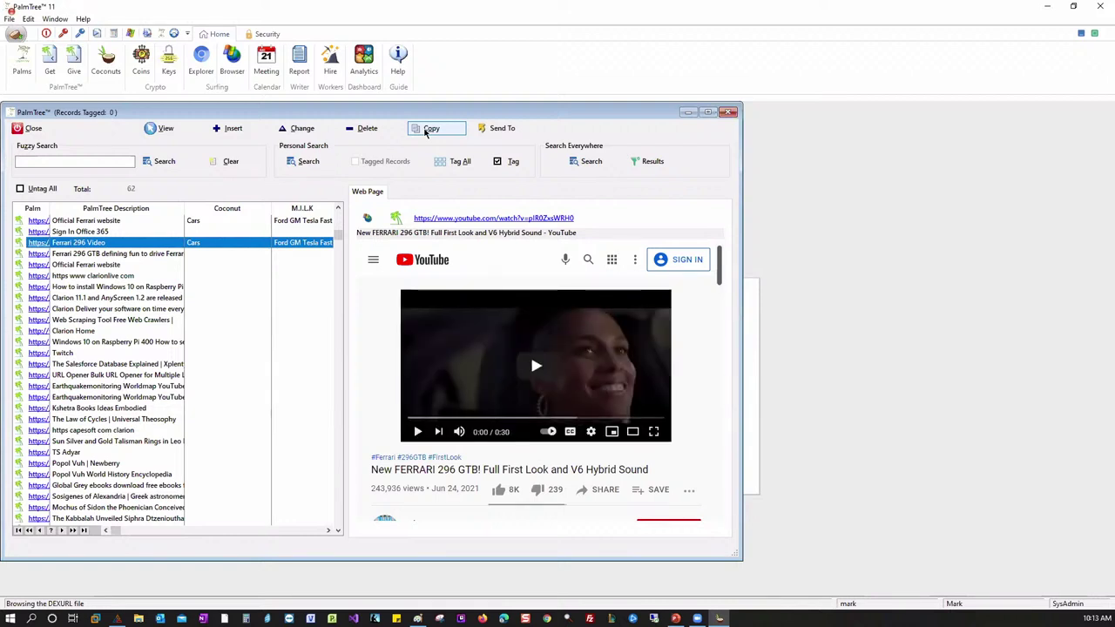
- Copy the Ferrari 296 Video record, append ' my new data' to its description, and save it
click(426, 131)
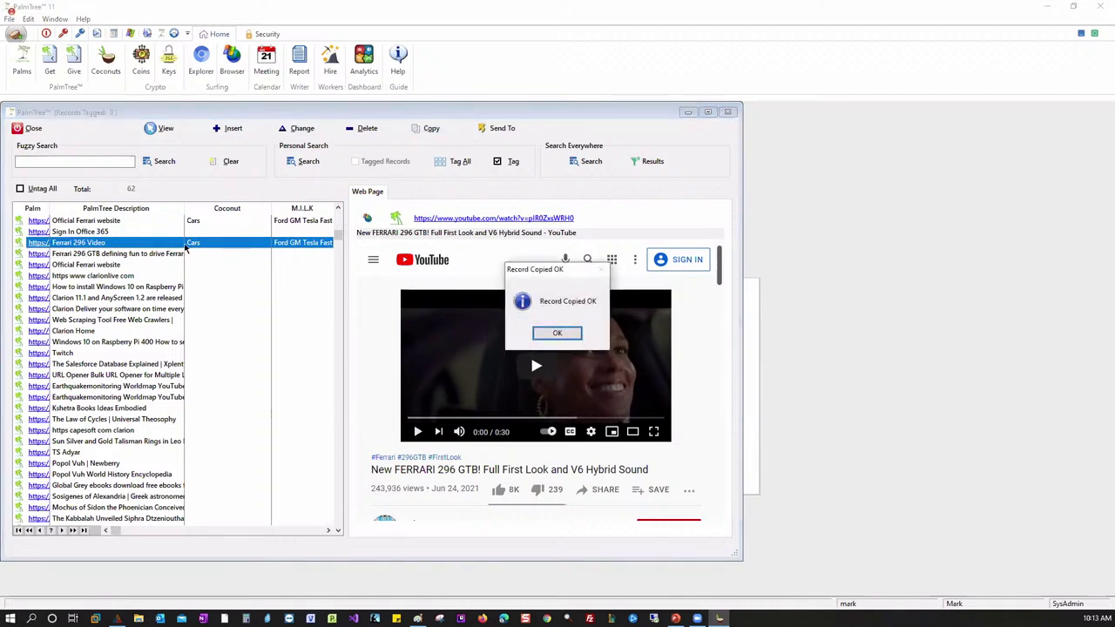
click(555, 334)
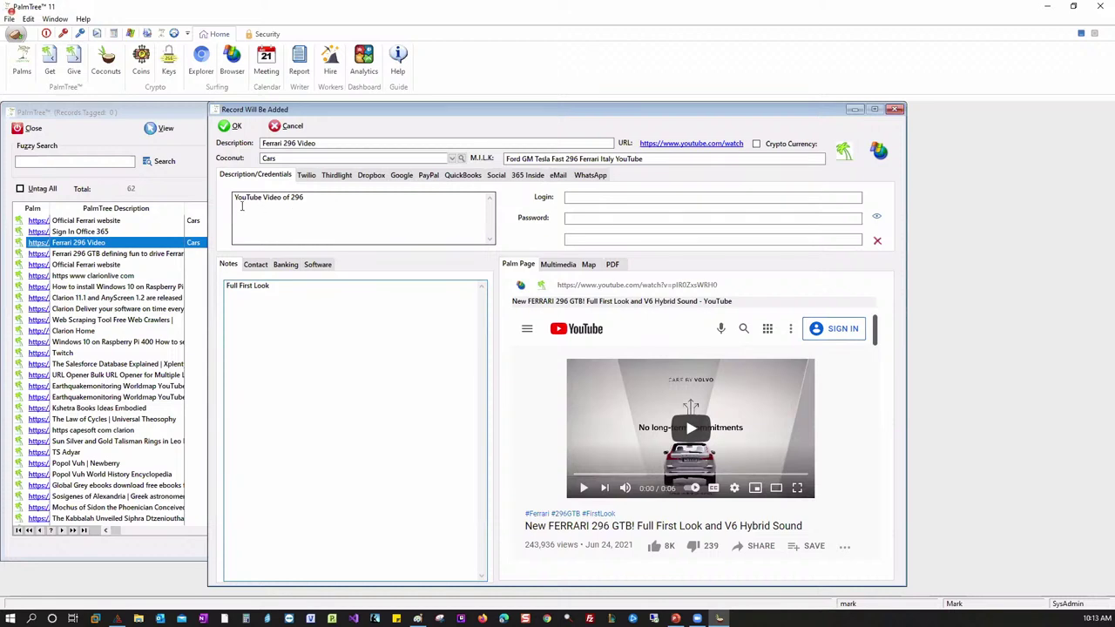
click(317, 201)
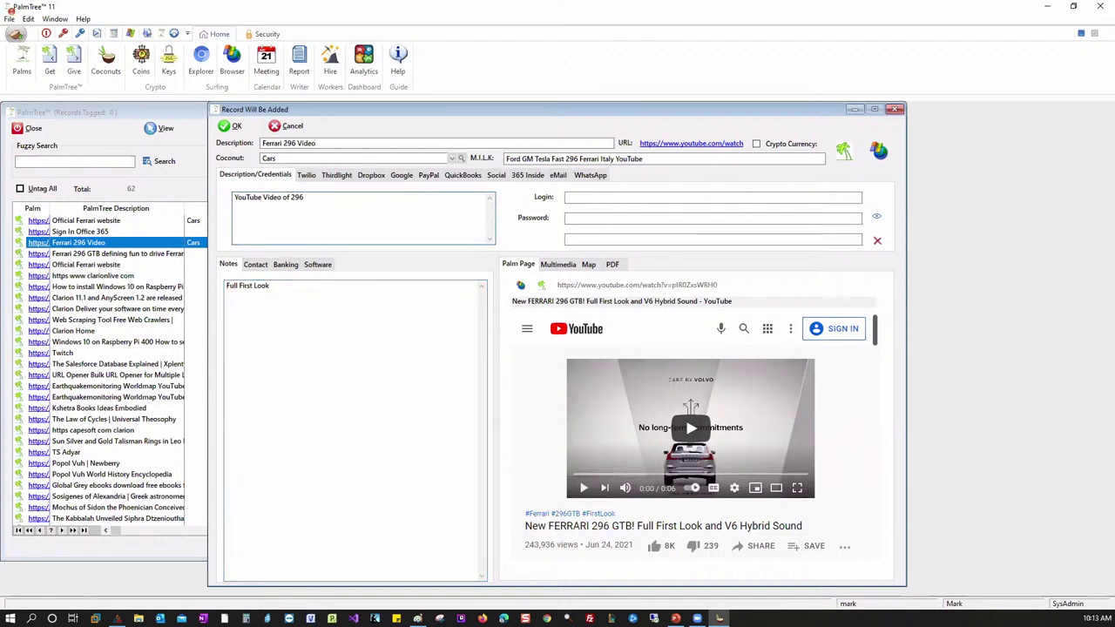
text(my new)
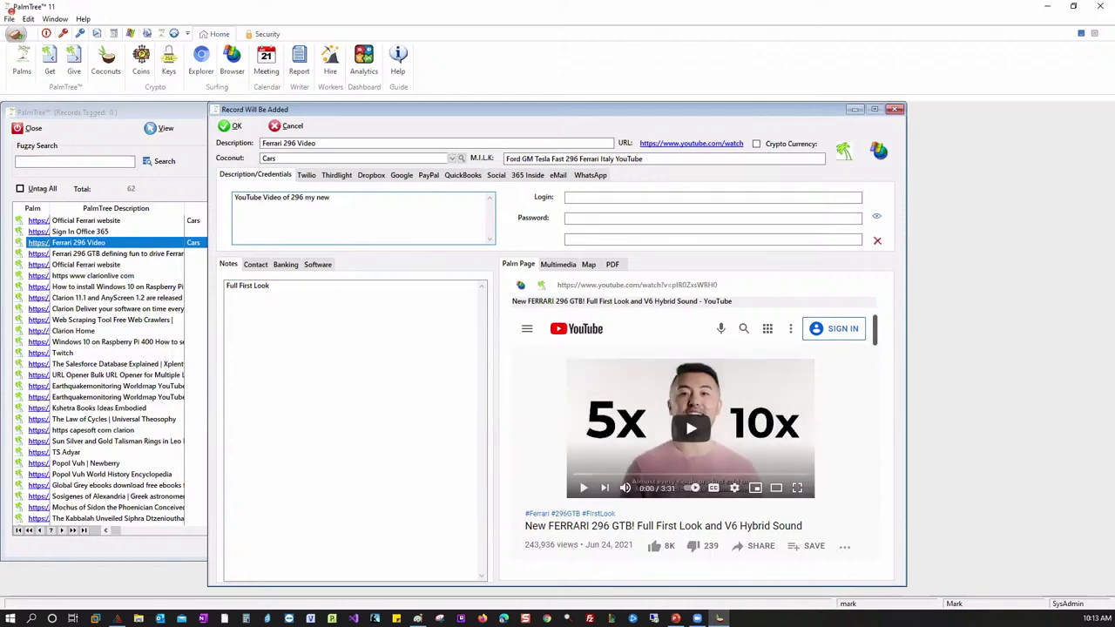
text( data)
click(230, 125)
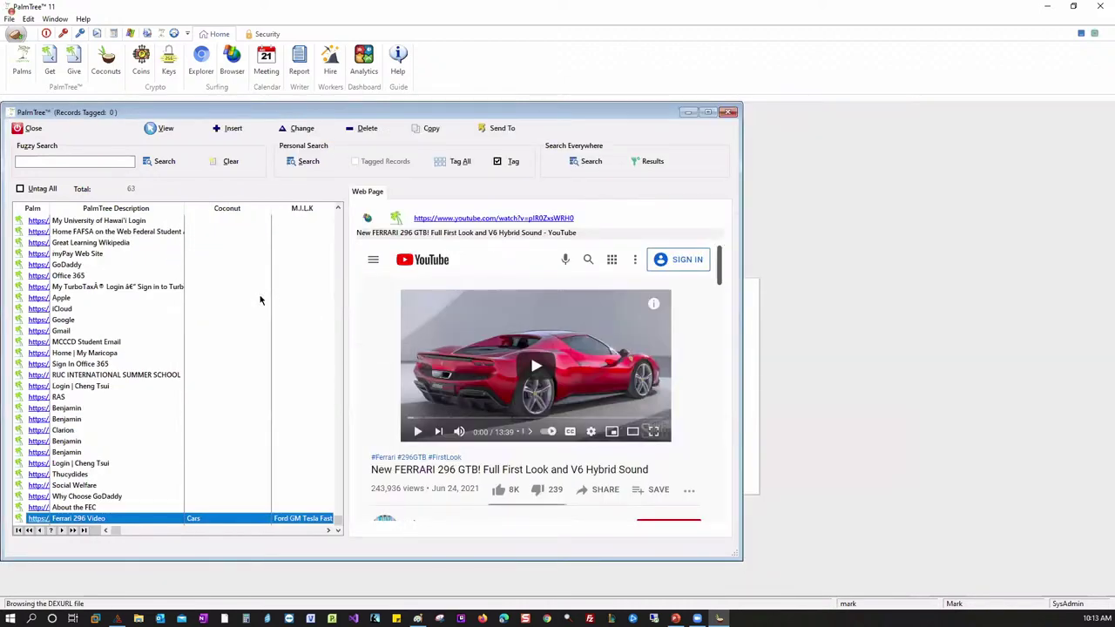
- Sort records by Coconut and check the Ferrari 296 Video copy shows 'my new data', then close it
click(246, 210)
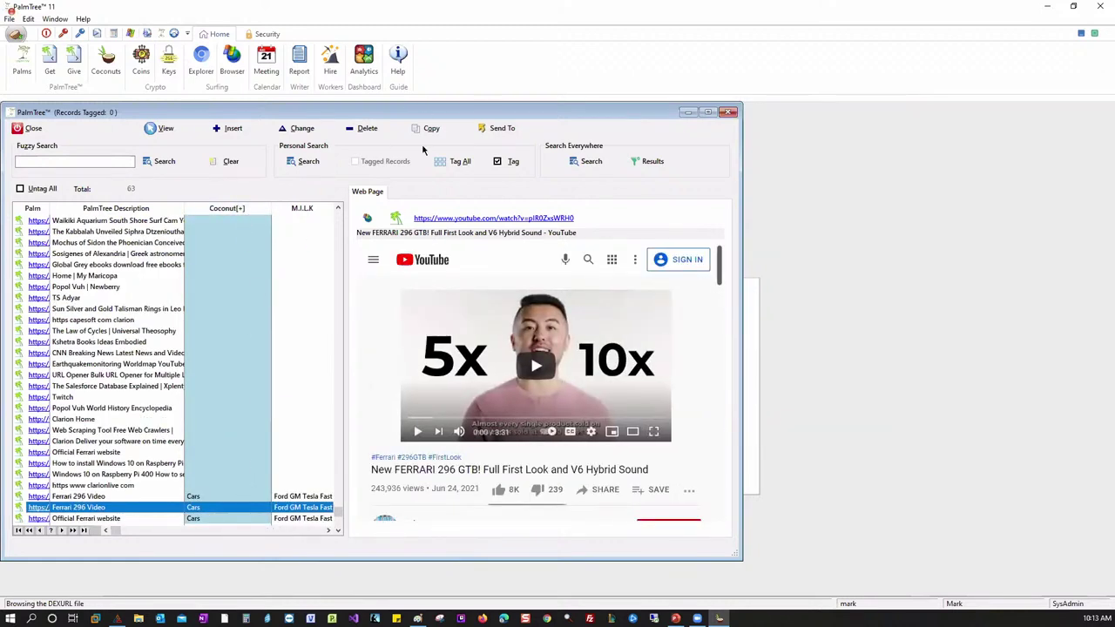
double_click(73, 508)
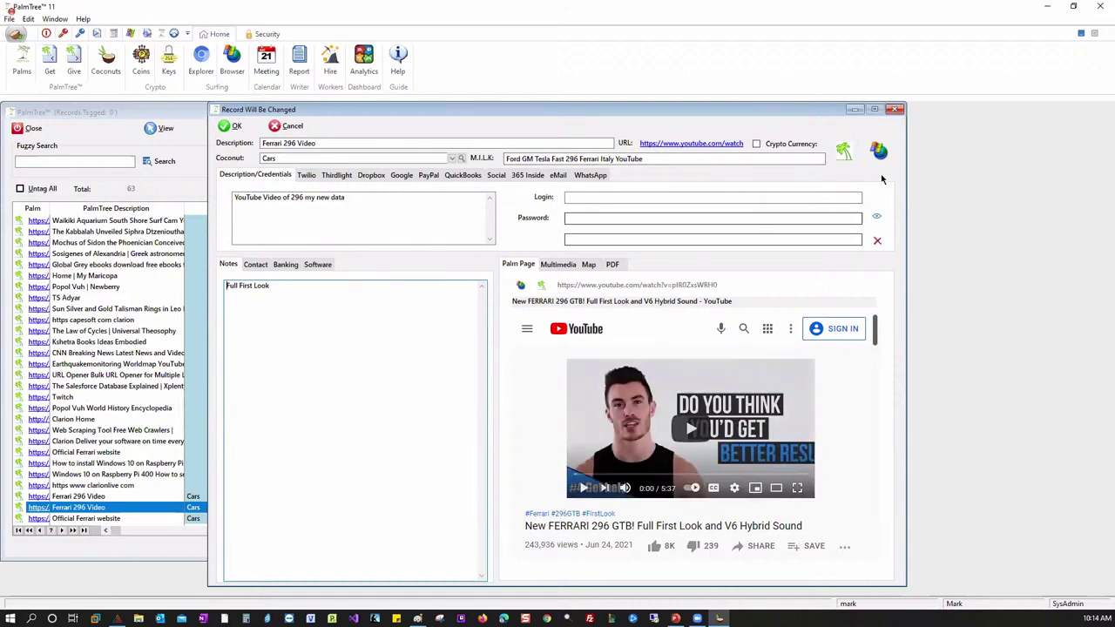
click(894, 109)
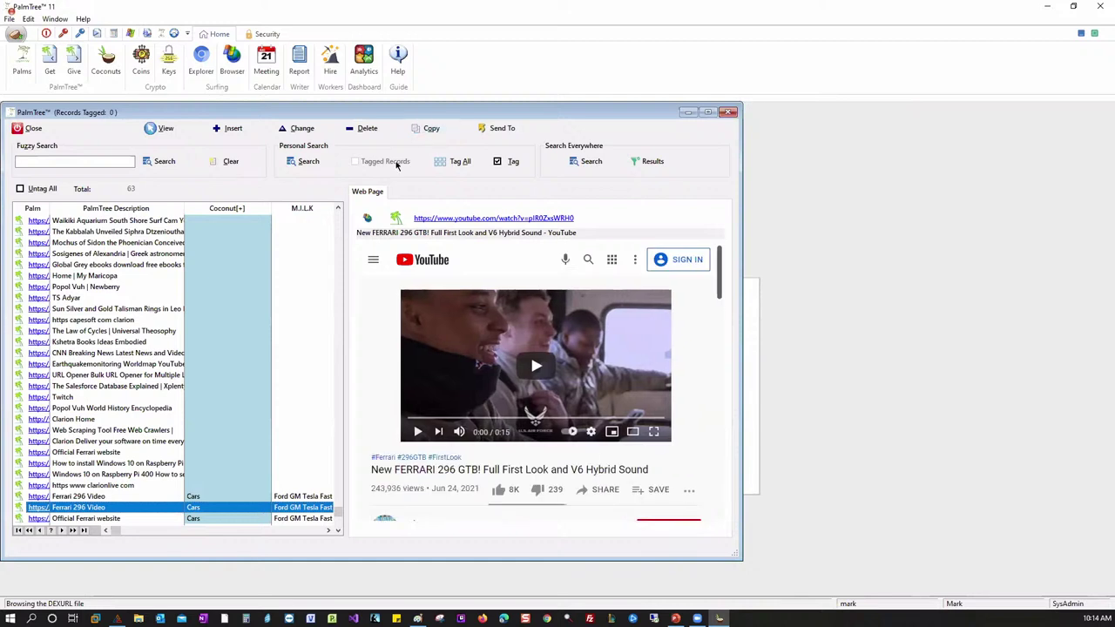
- Close and reopen the Palms records window, then preview the URL Opener record's page
click(35, 129)
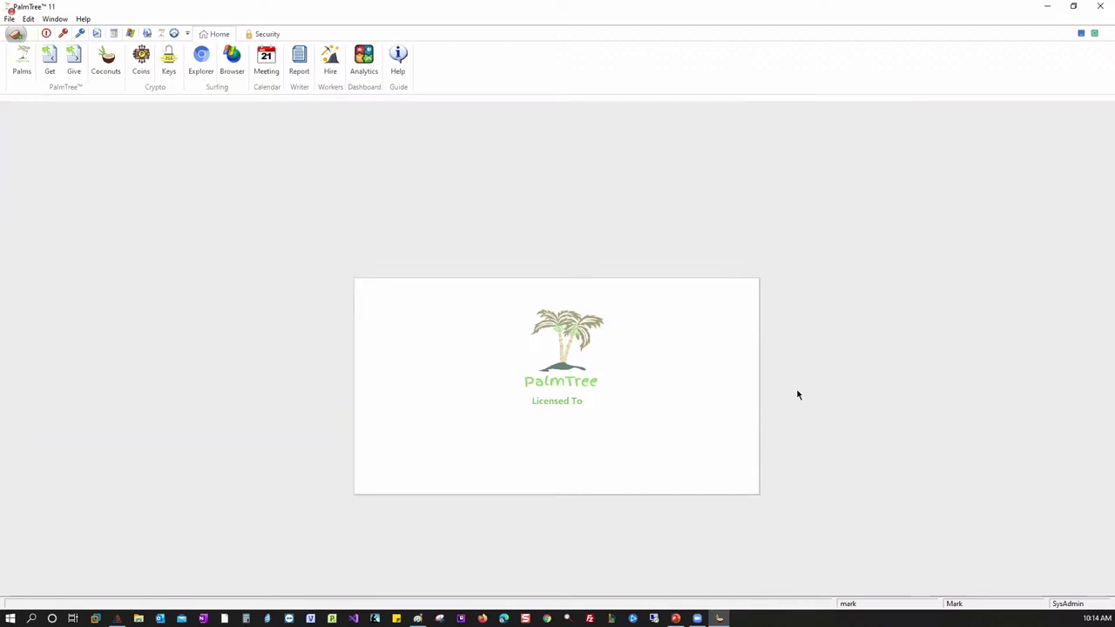
click(22, 61)
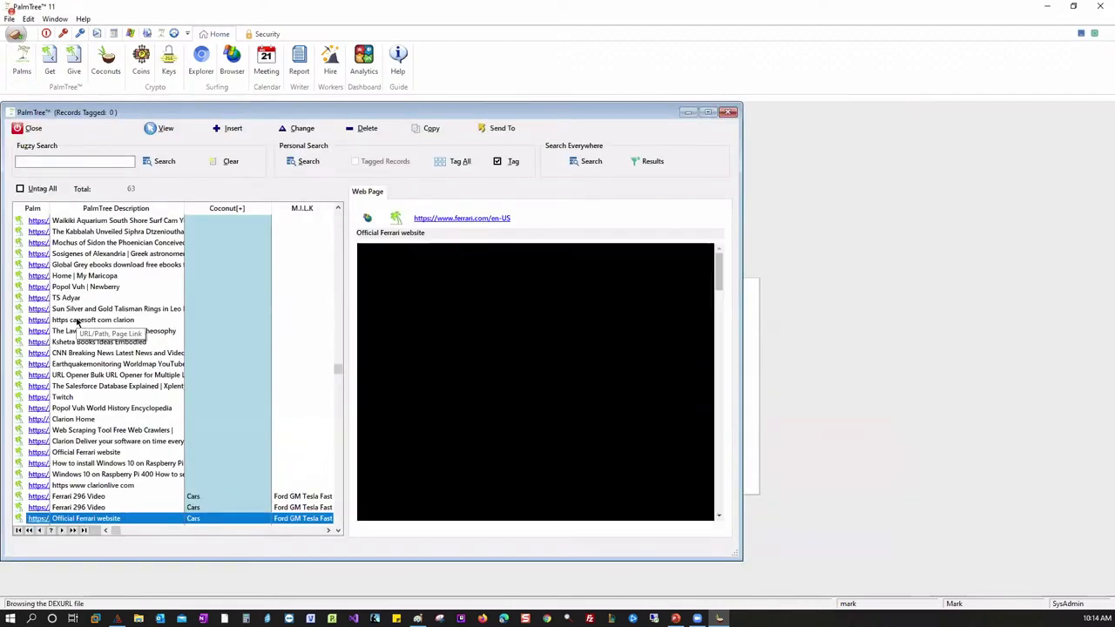
click(81, 375)
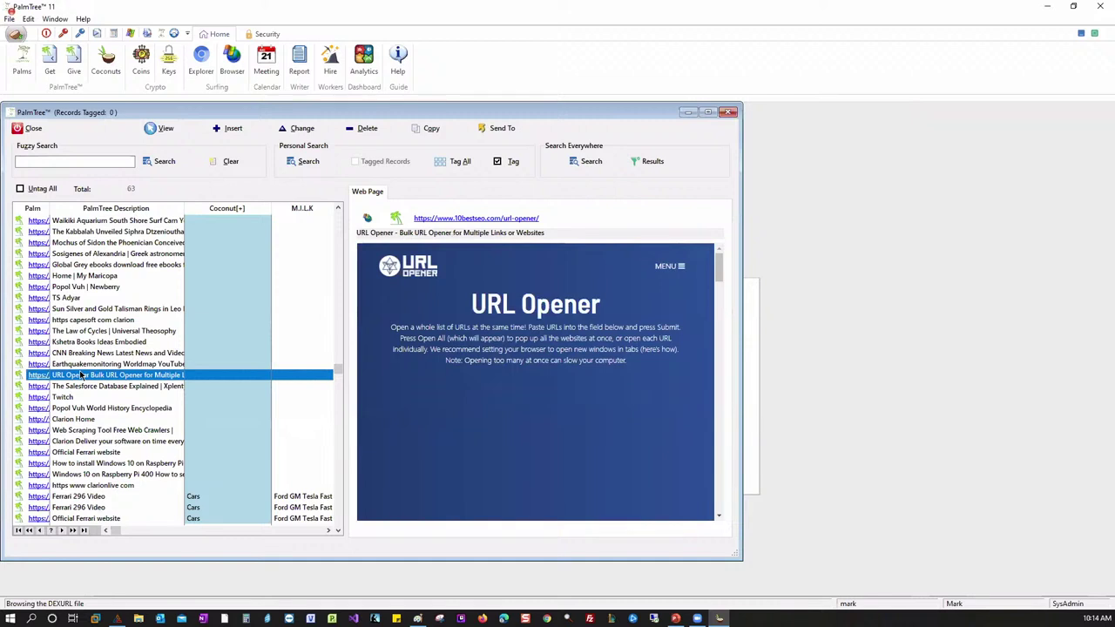
- Open the URL Opener record for editing and view its Twilio and Thirdlight credential tabs
double_click(81, 374)
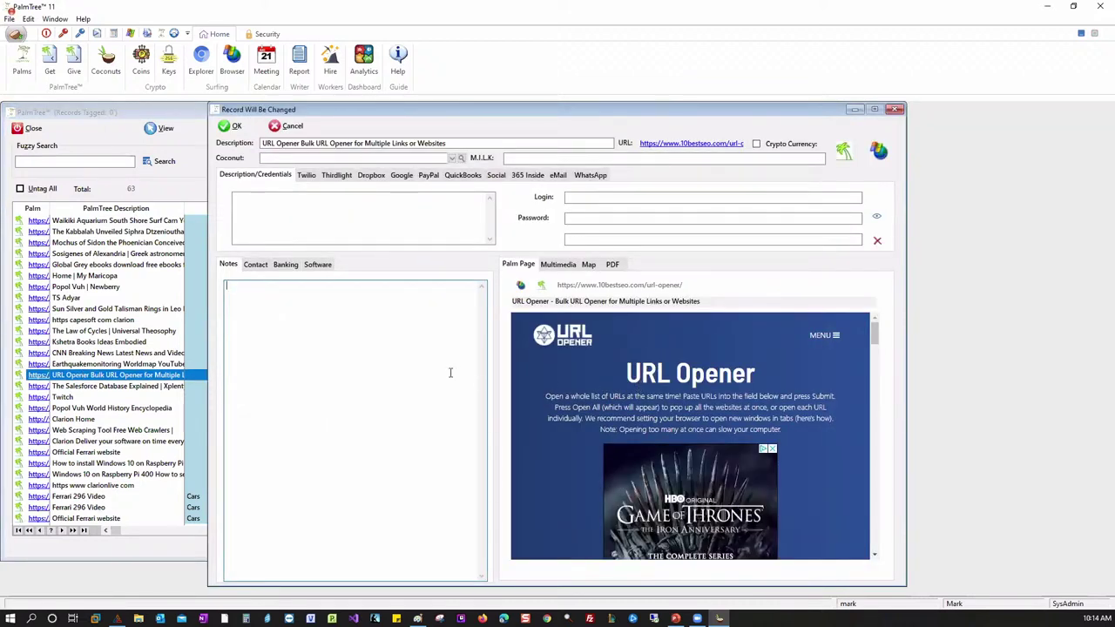
click(307, 176)
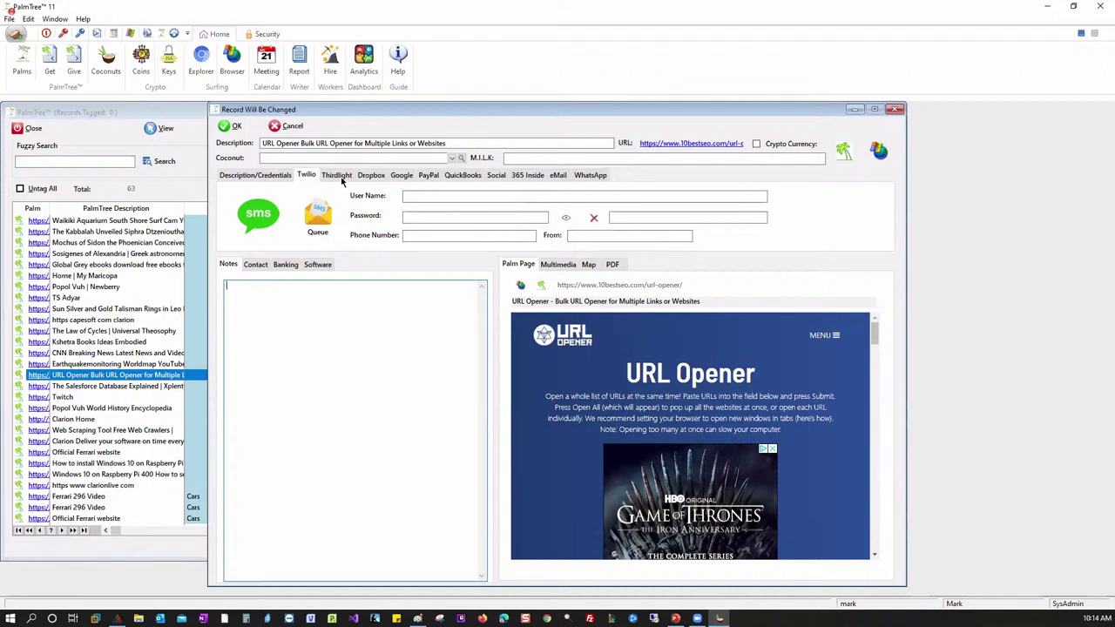
click(346, 180)
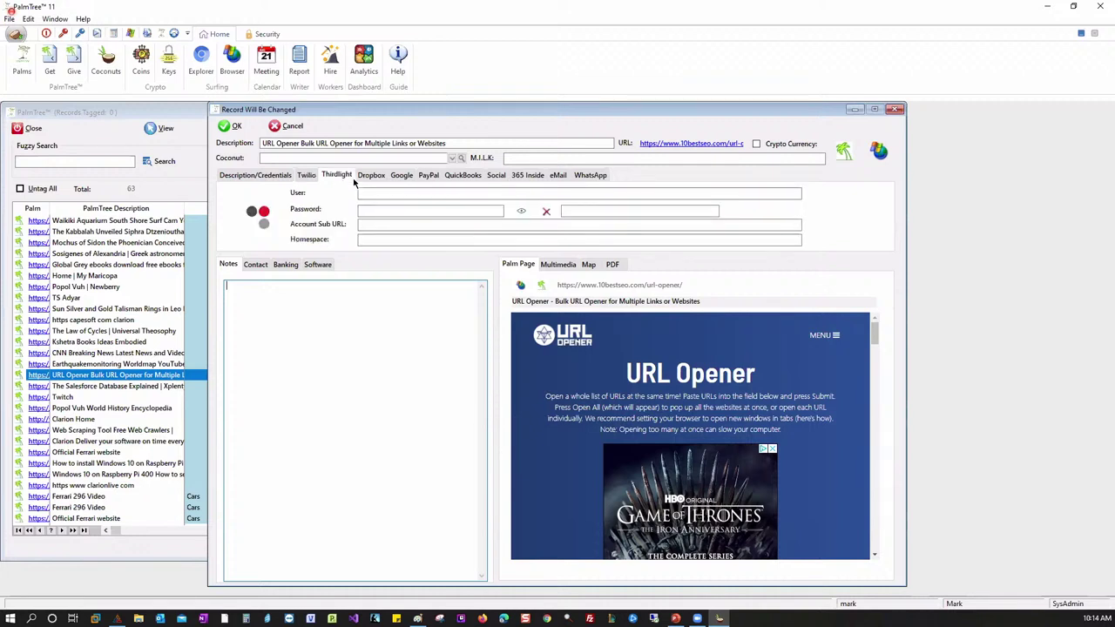
click(308, 178)
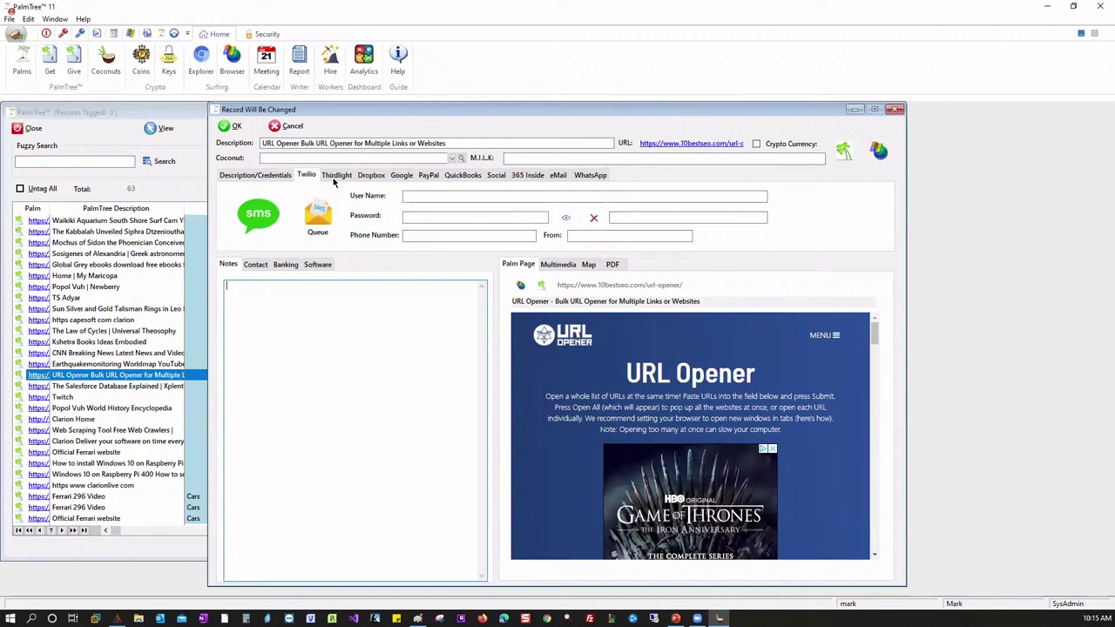
click(334, 177)
click(307, 177)
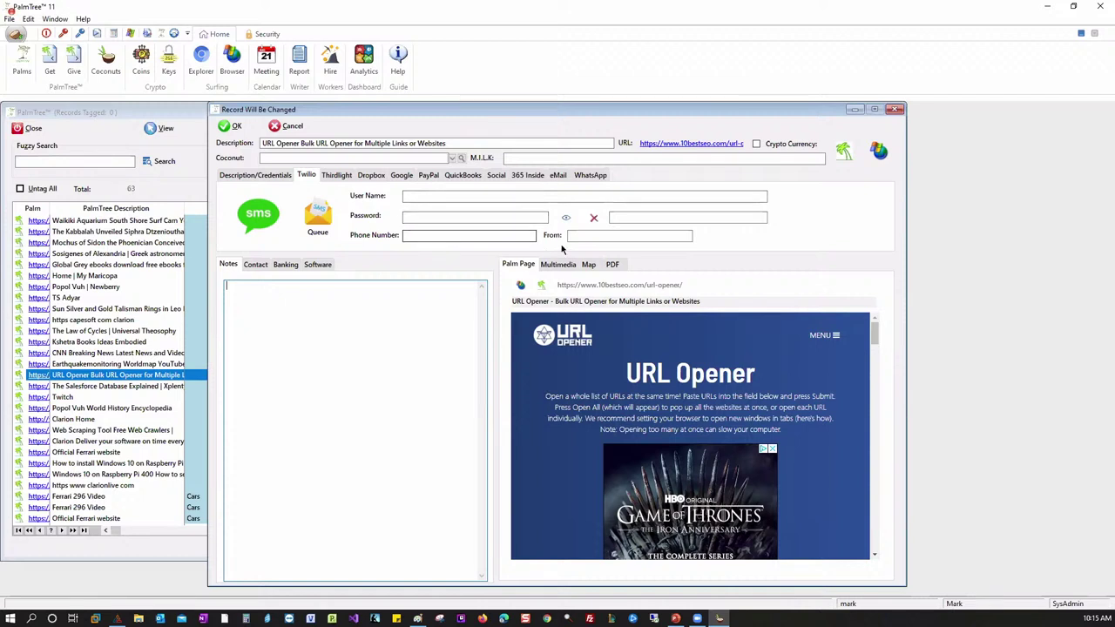
click(461, 235)
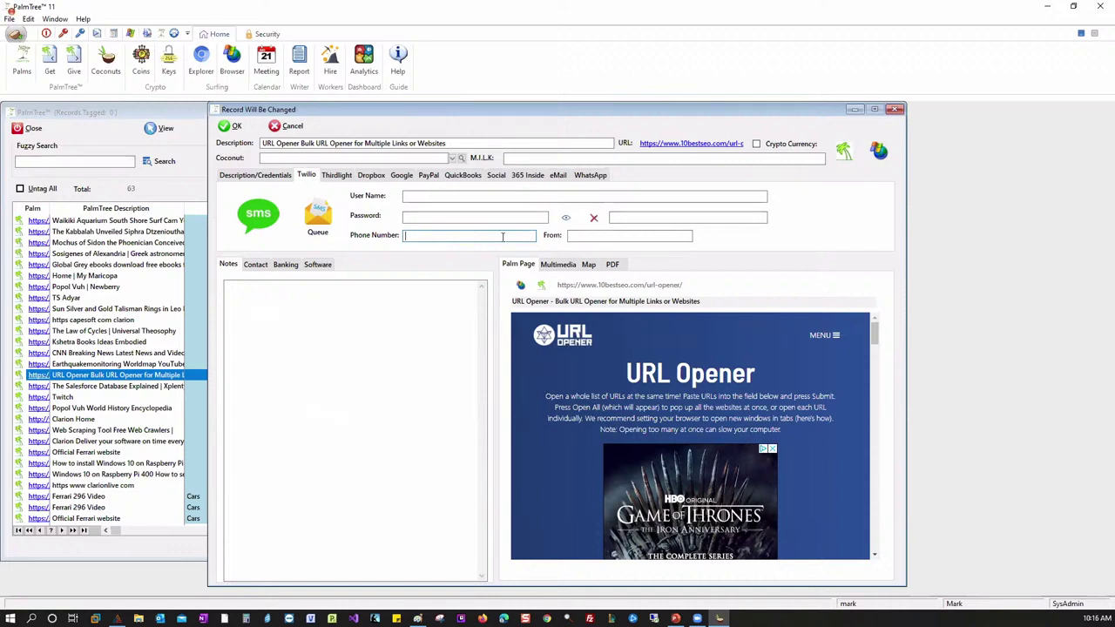
click(567, 234)
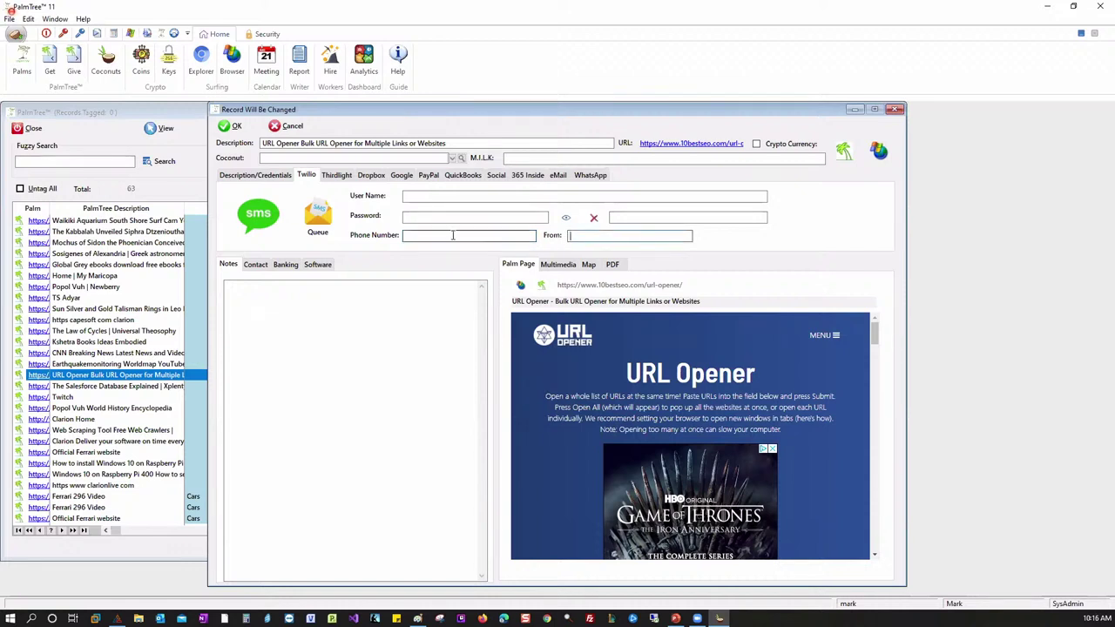
click(406, 235)
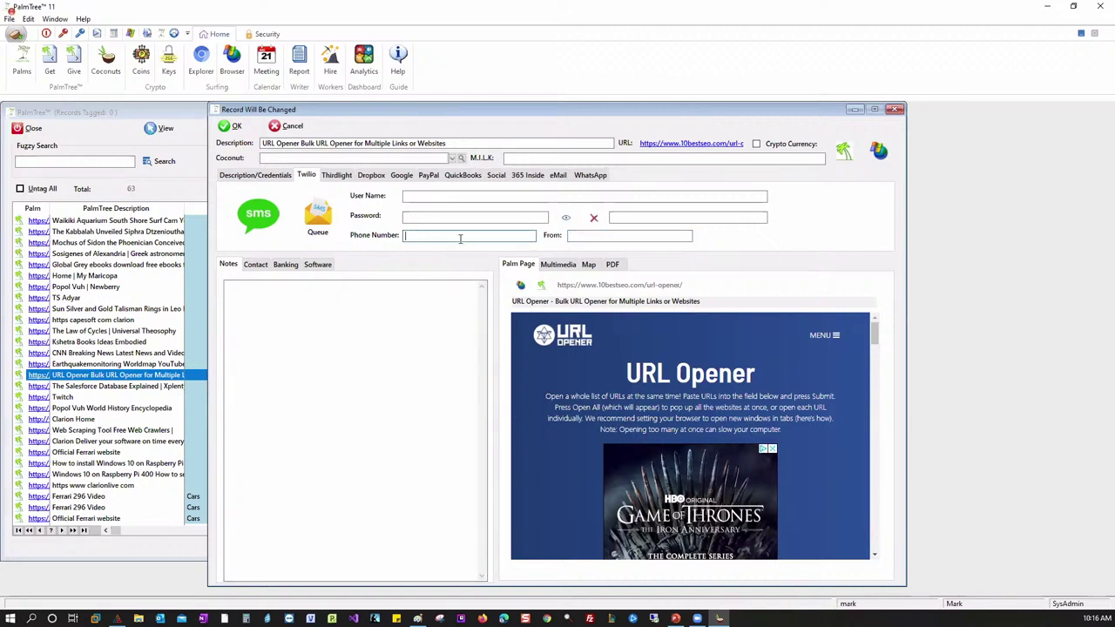
click(585, 236)
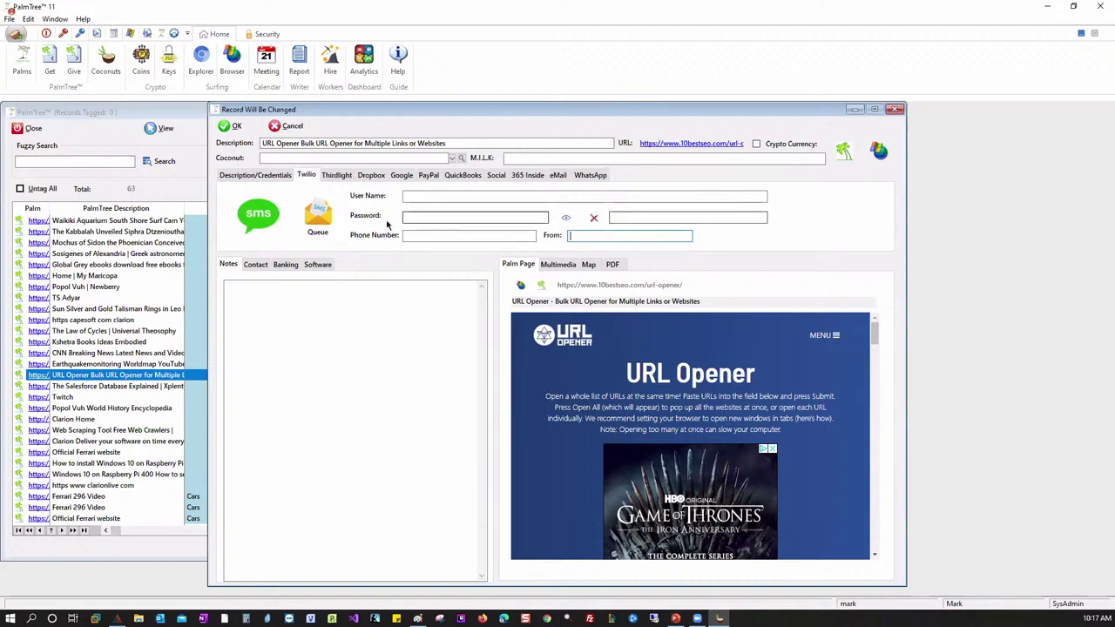
click(17, 36)
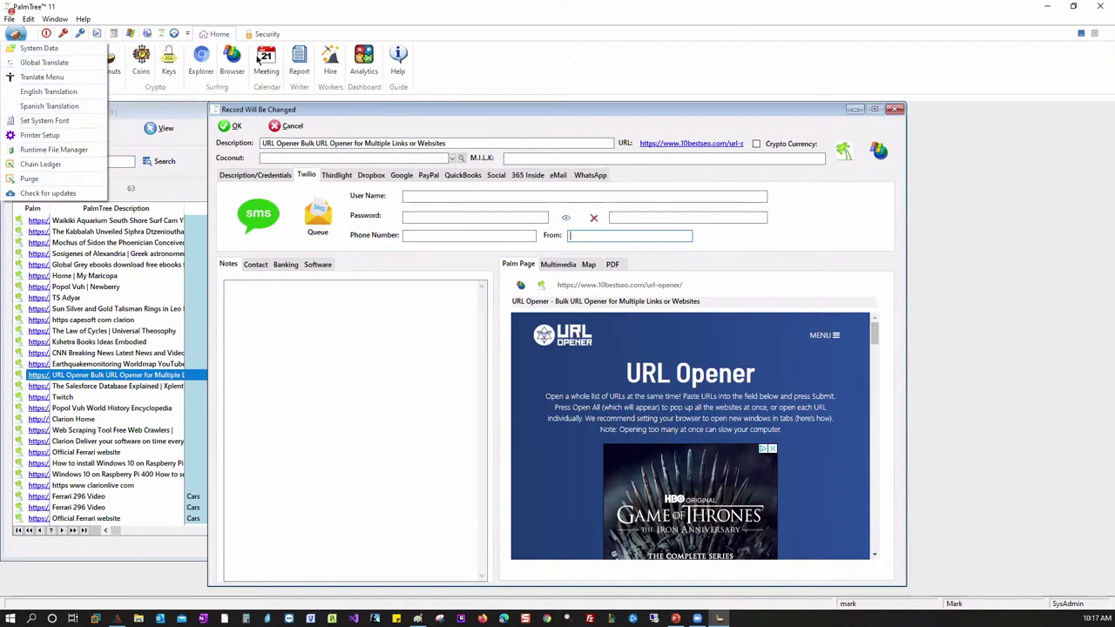
click(508, 86)
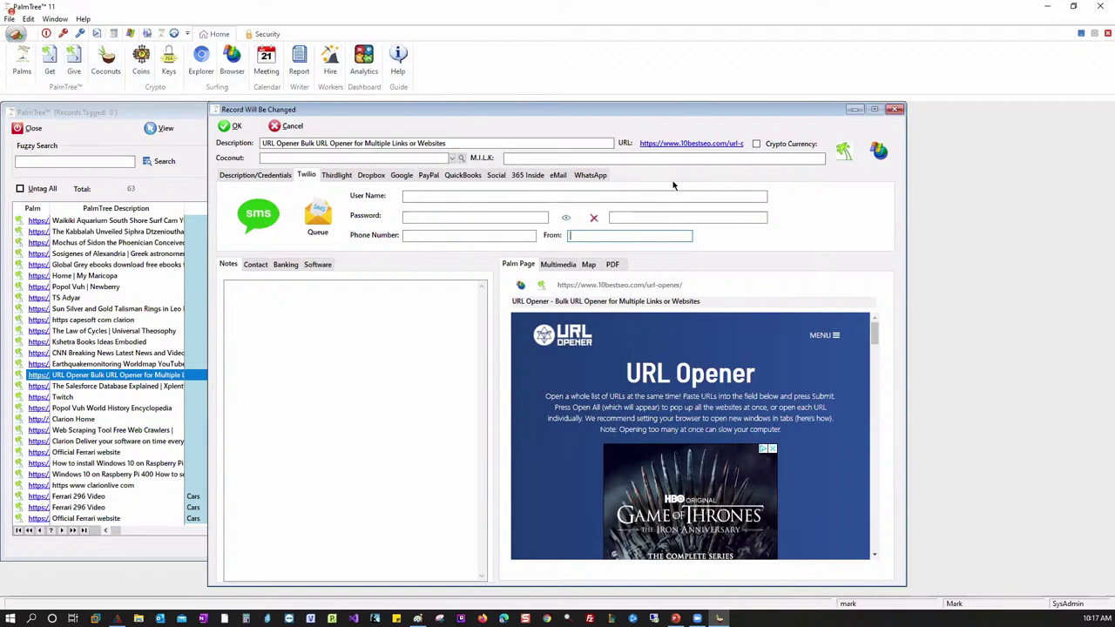
click(32, 50)
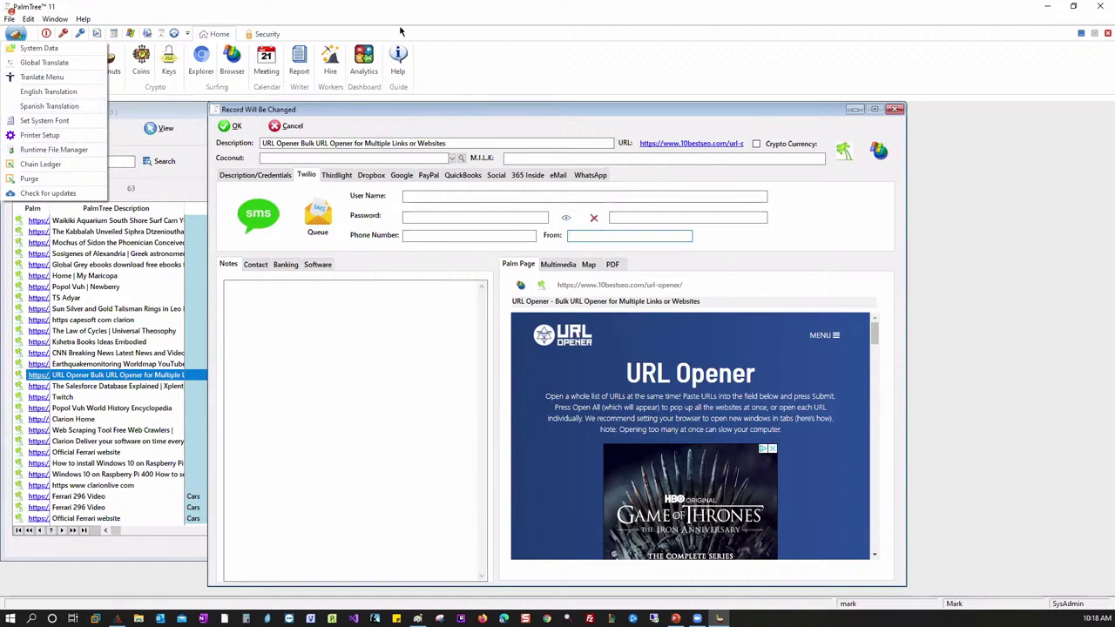
- Dismiss the application menu, leaving the URL Opener record's blank Twilio fields visible
click(533, 70)
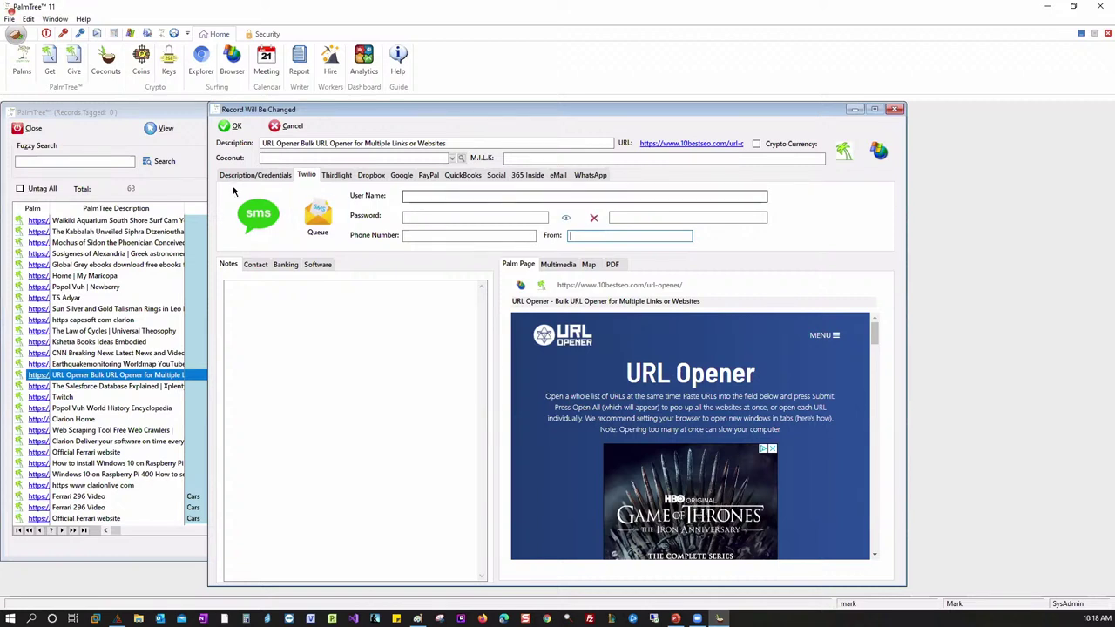
- Compare the URL Opener record's Twilio and QuickBooks tabs, ending on Description/Credentials
click(257, 177)
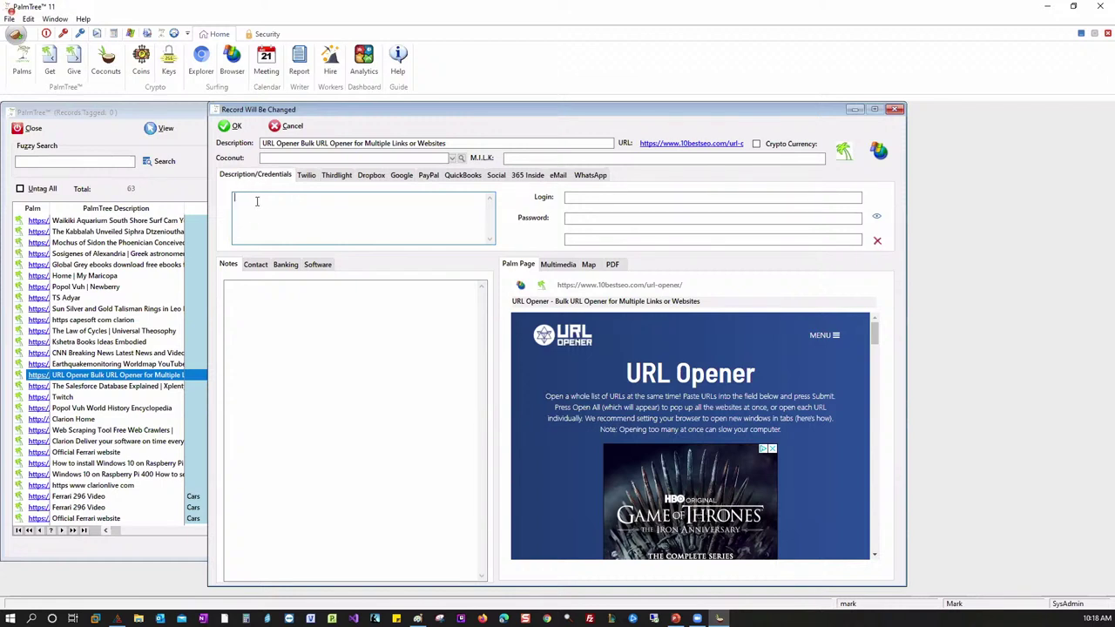
click(308, 175)
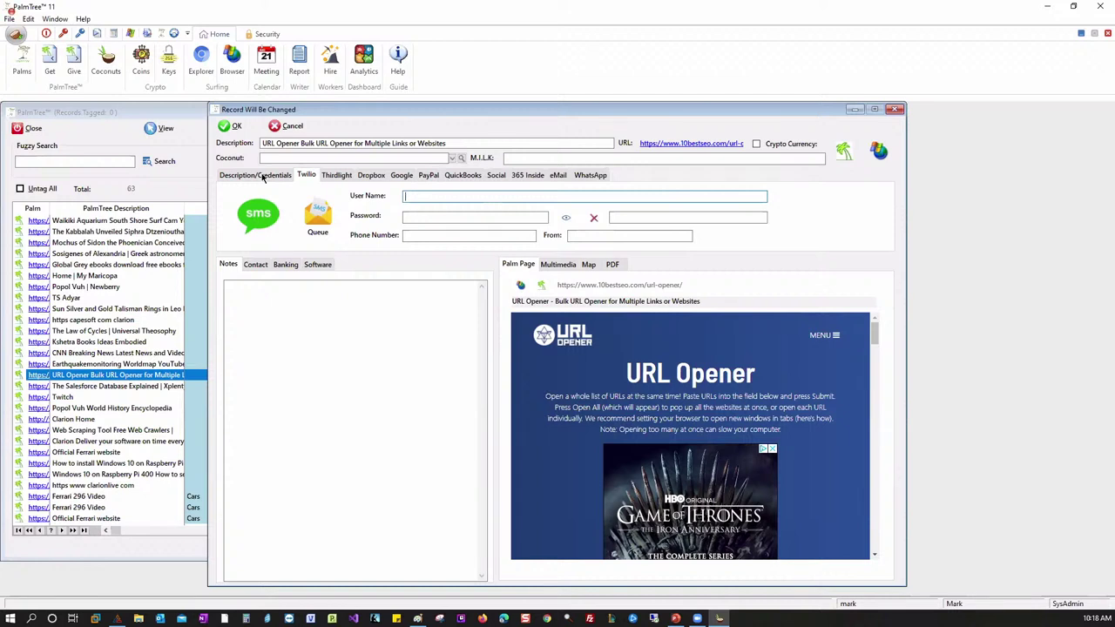
click(263, 178)
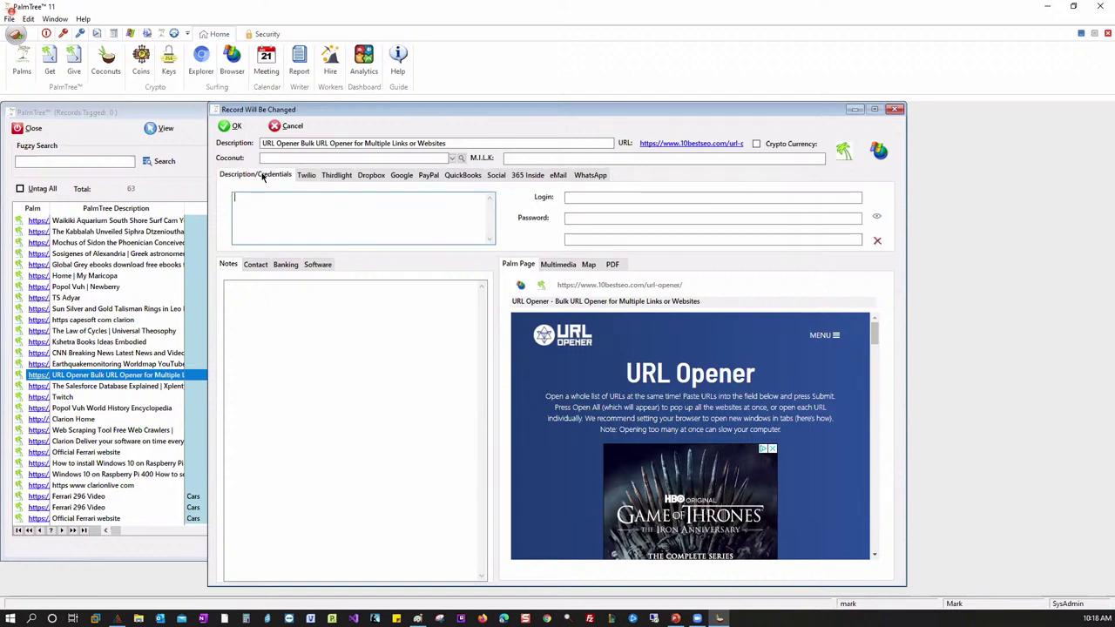
click(308, 176)
click(266, 178)
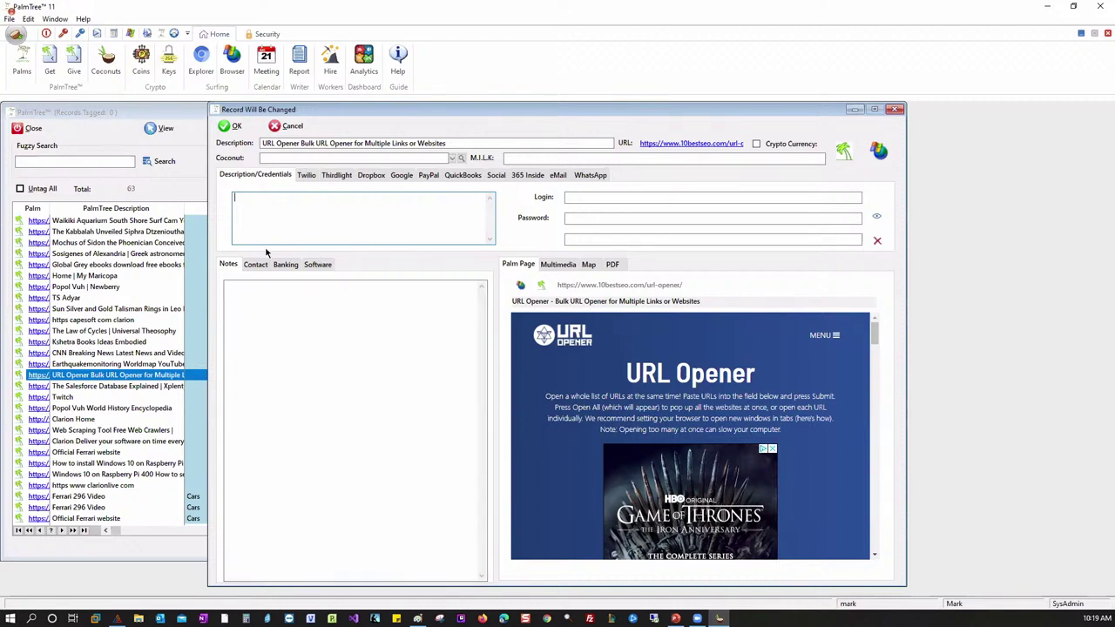
click(471, 177)
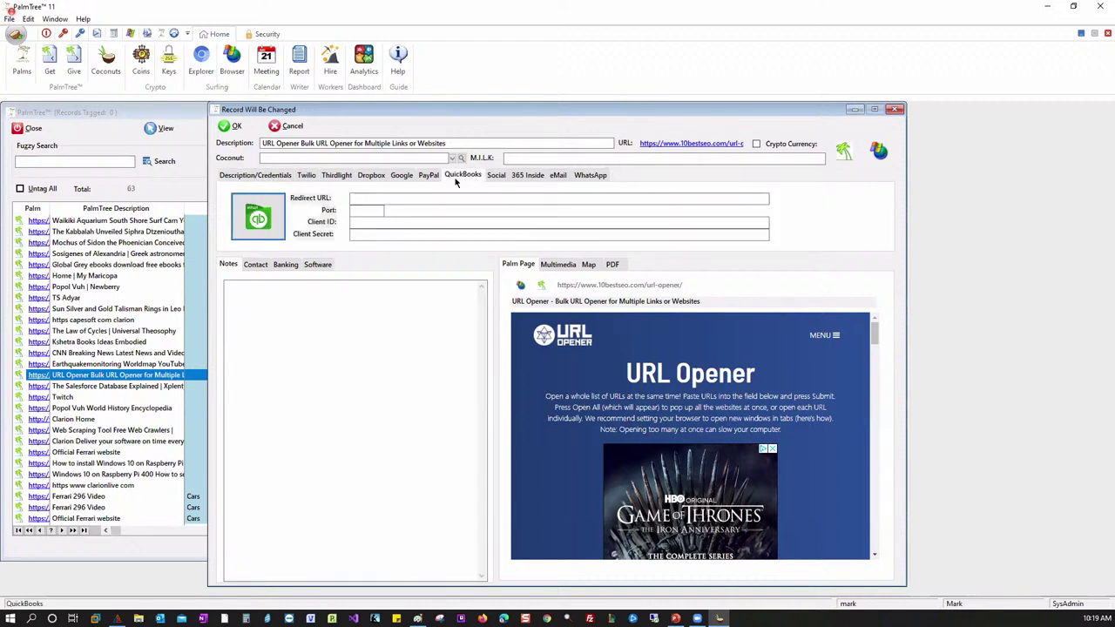
click(262, 176)
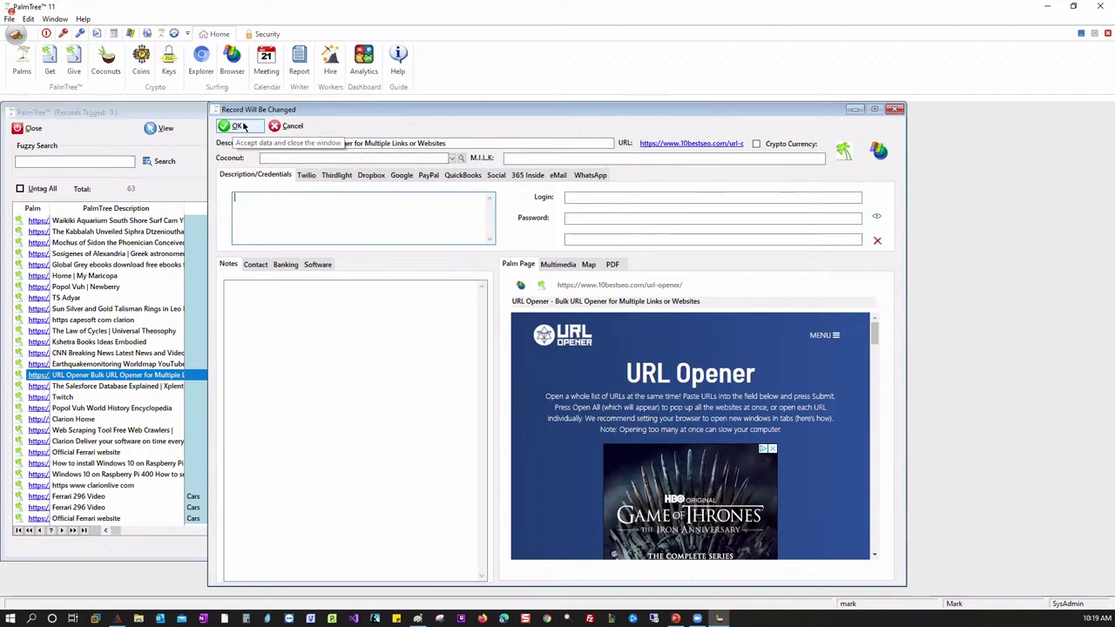
- Close the URL Opener edit dialog to return to the 63-record list
click(894, 109)
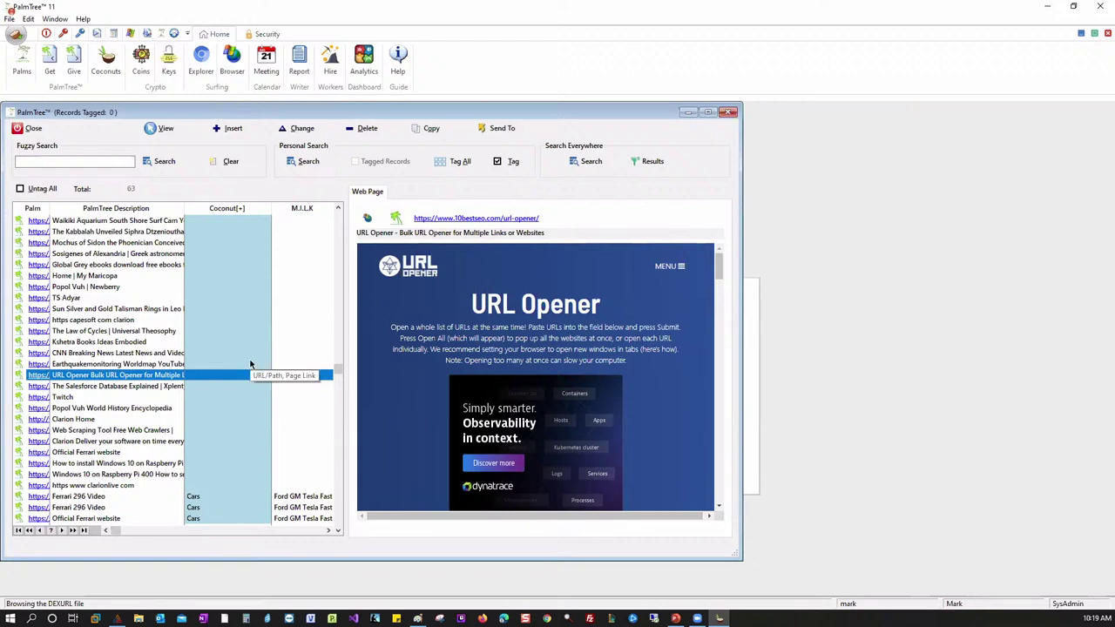
- Close the records list and confirm the Program License under Security, then return to Home
click(26, 128)
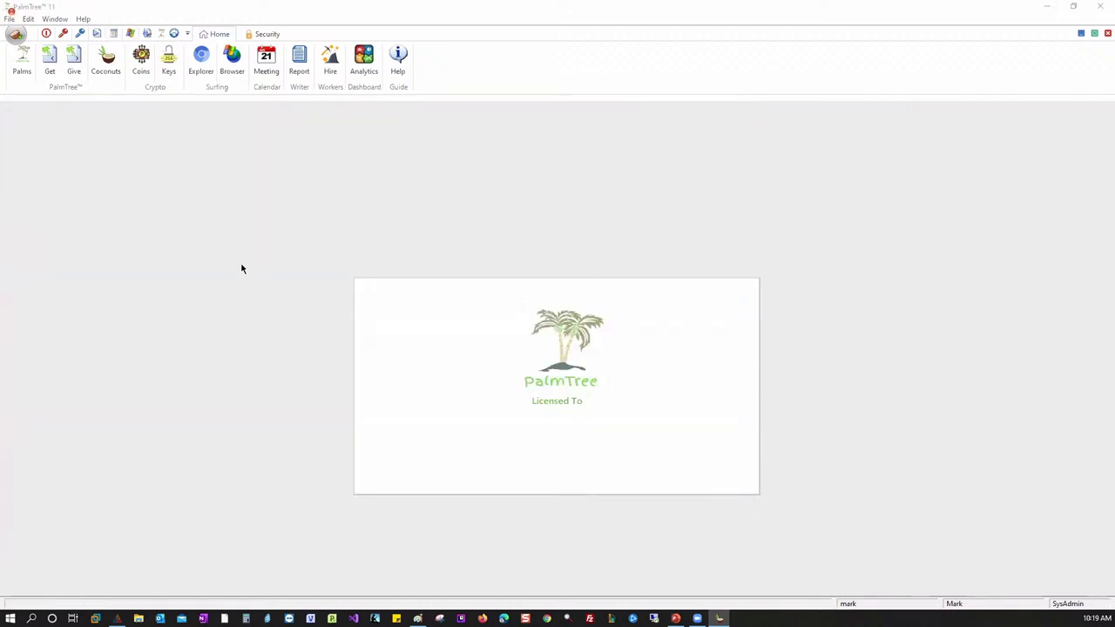
click(264, 33)
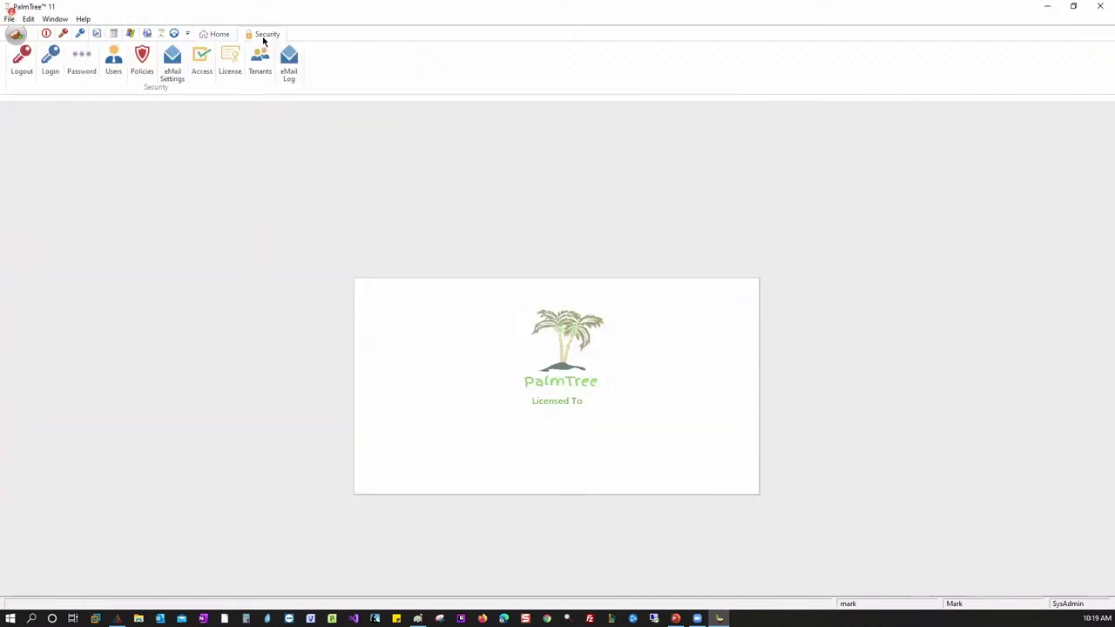
click(231, 74)
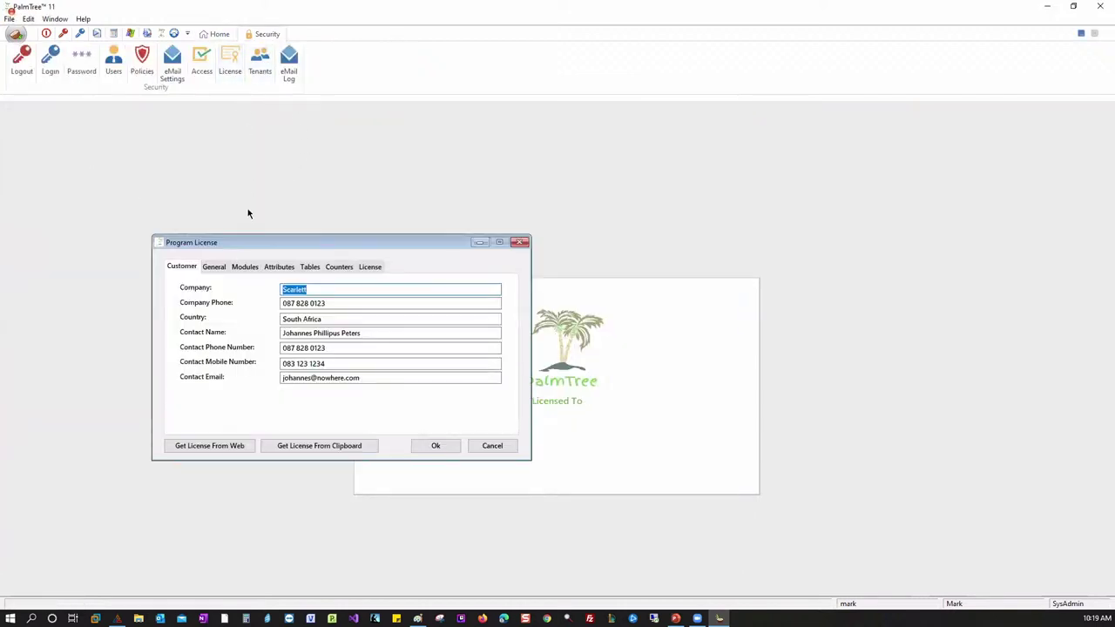
click(445, 448)
click(210, 34)
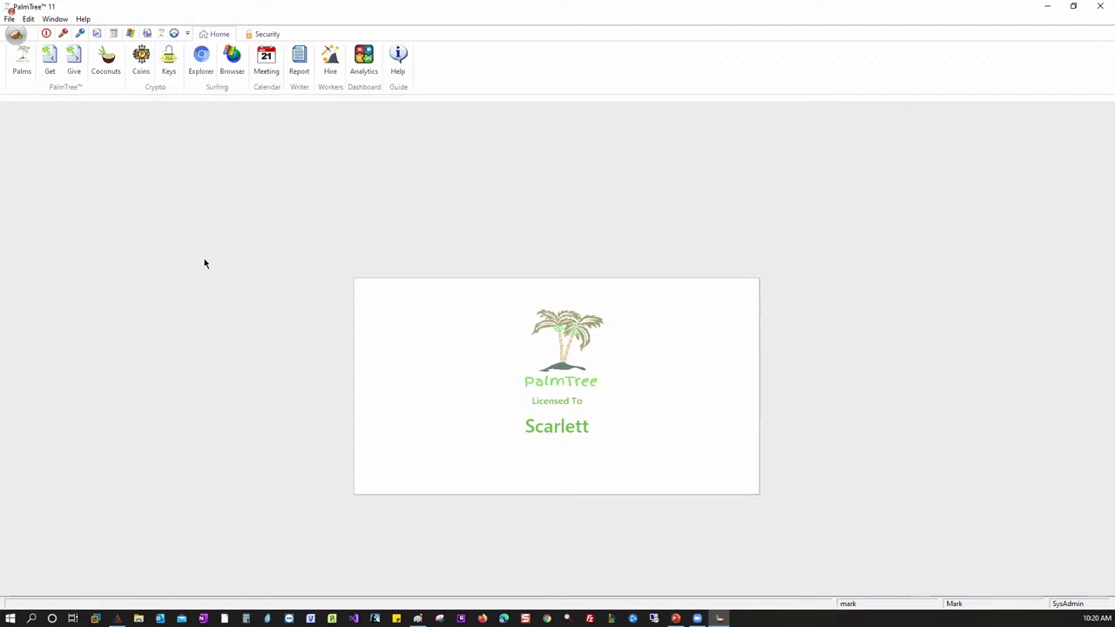
- Open the Palms records window, previewing the Official Ferrari 296 GTB page
click(23, 72)
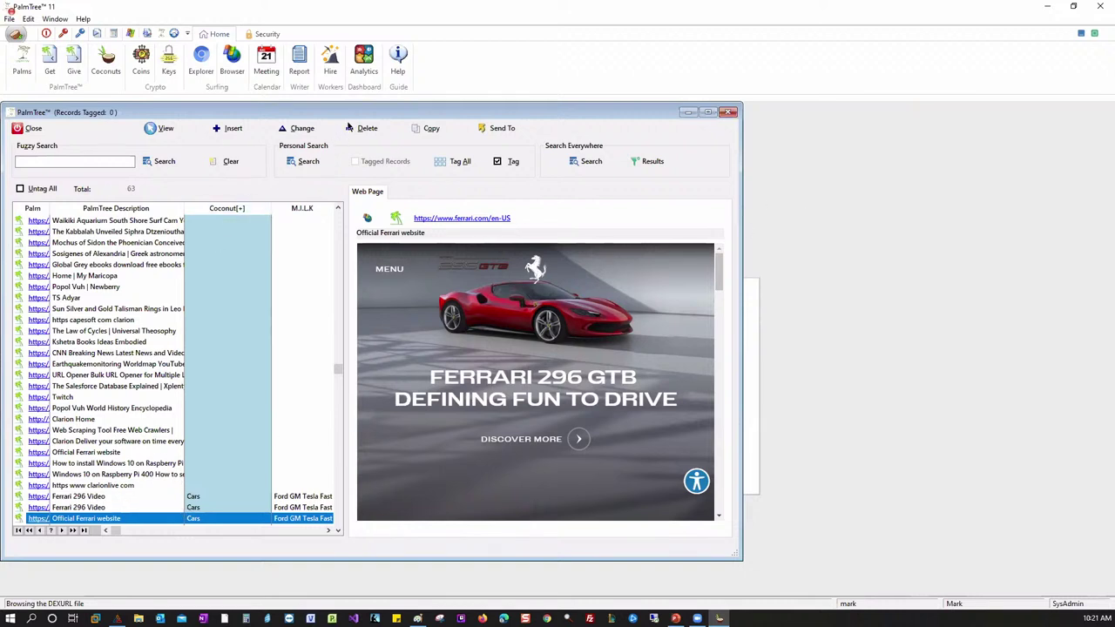
drag(361, 117, 376, 116)
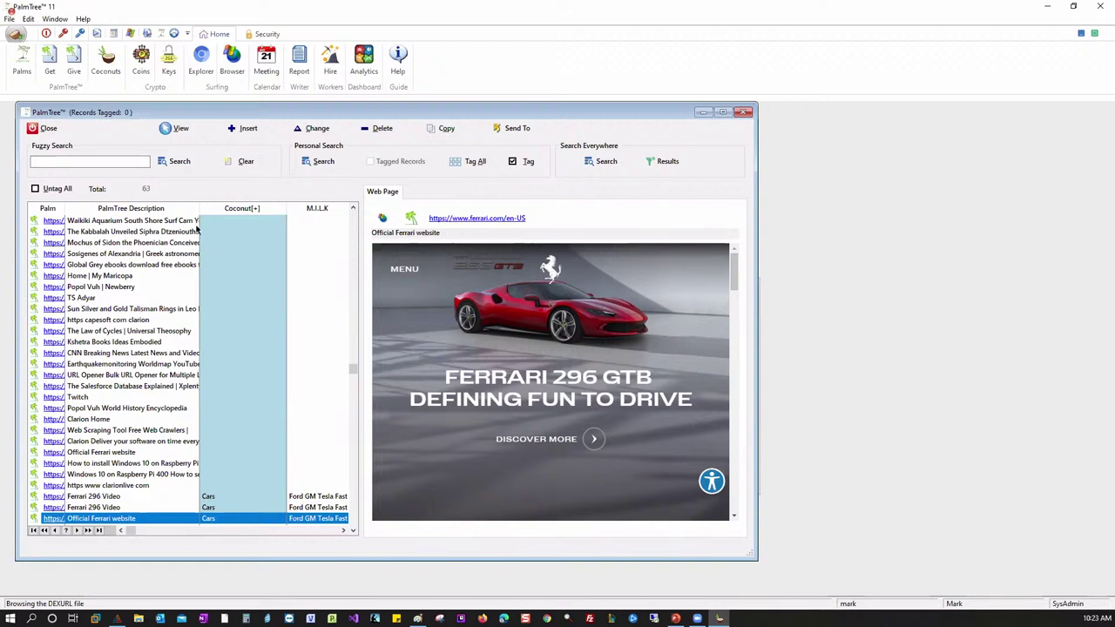
- Open the Coconuts and M.I.L.K list and search it for SQL
click(107, 65)
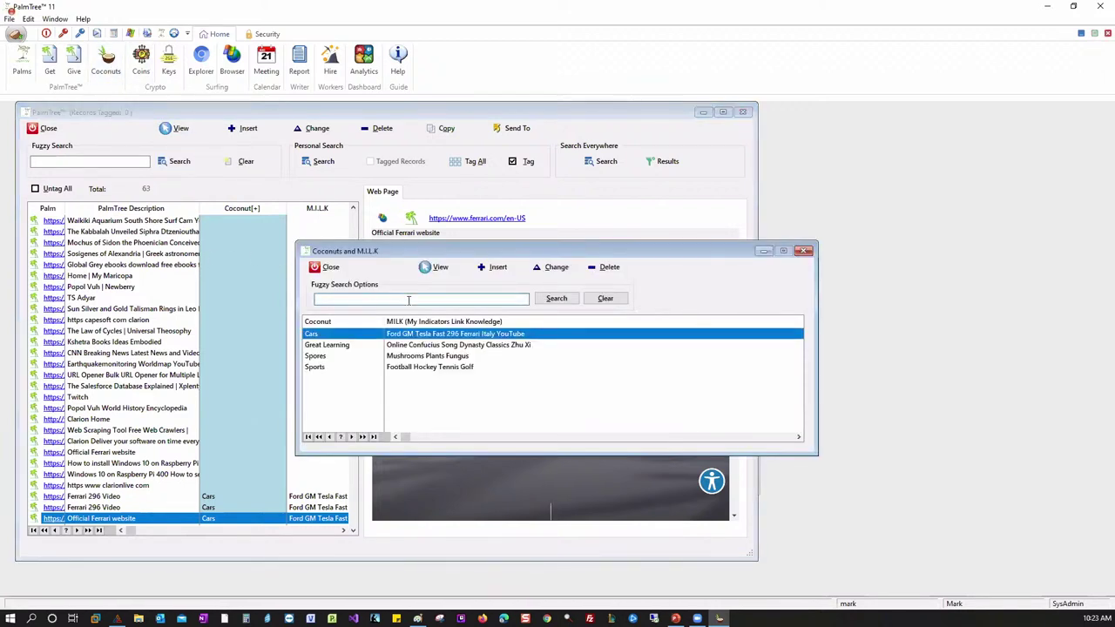
key(BackSpace)
key(BackSpace)
text(SQL)
- Add an SQL coconut with M.I.L.K text 'tips fast personal stored procedures' and close the list
click(484, 274)
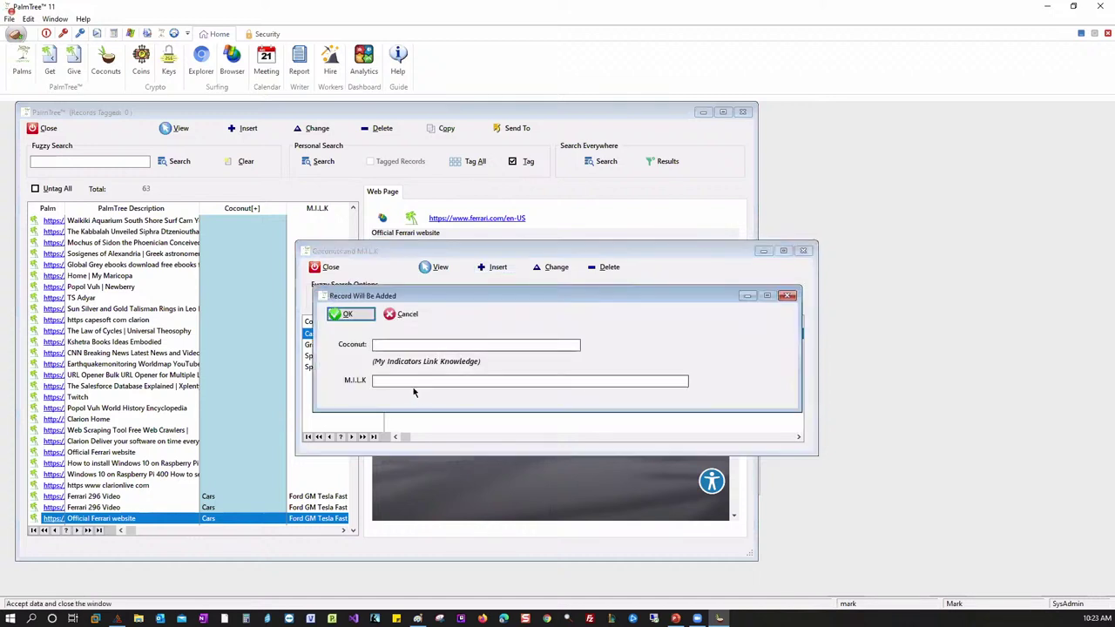
text(SQ)
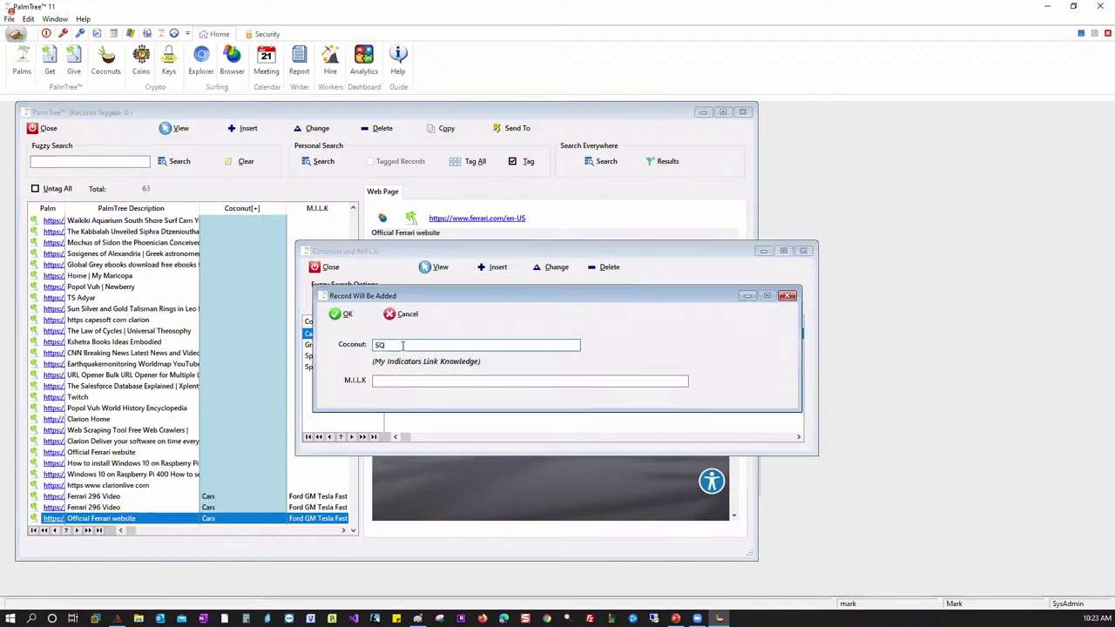
text(L)
key(Tab)
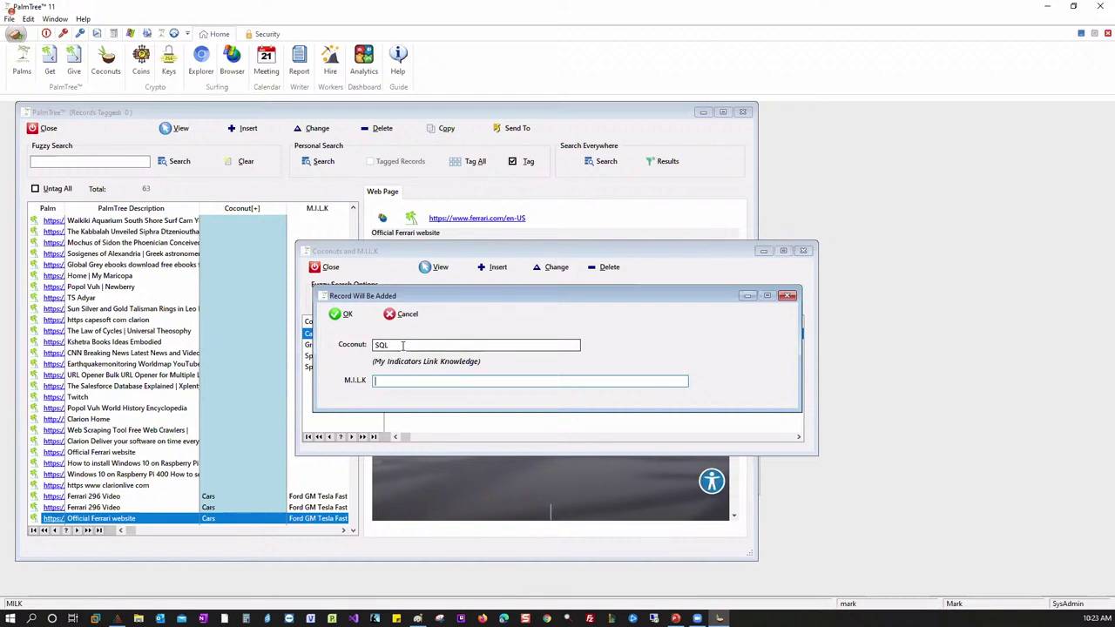
text(tips fast)
text(personal stored proc)
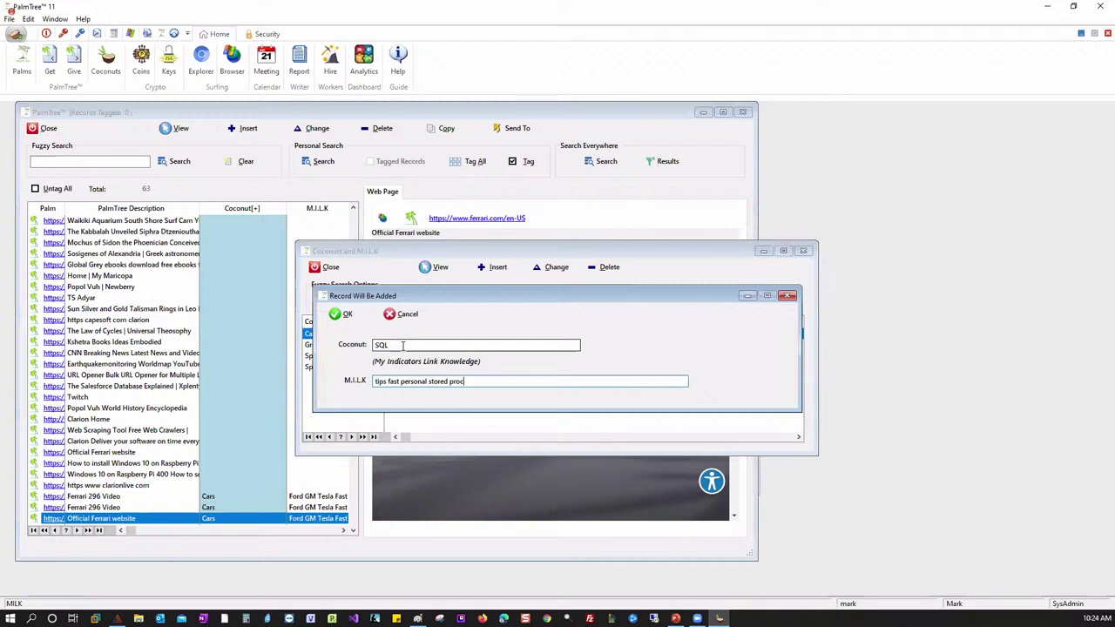
text(edures)
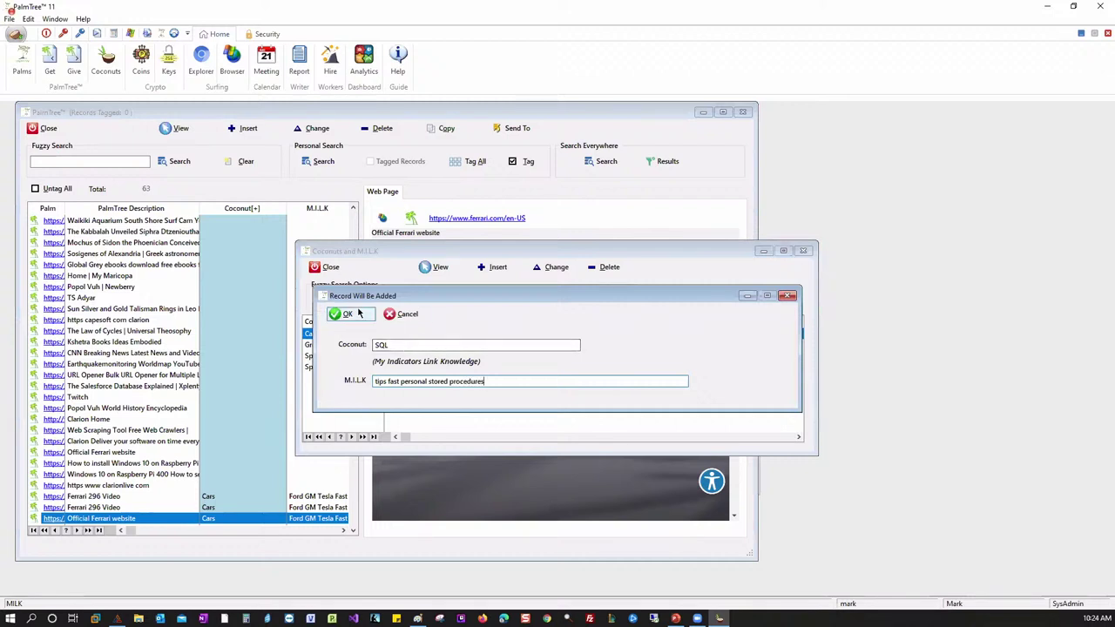
click(353, 314)
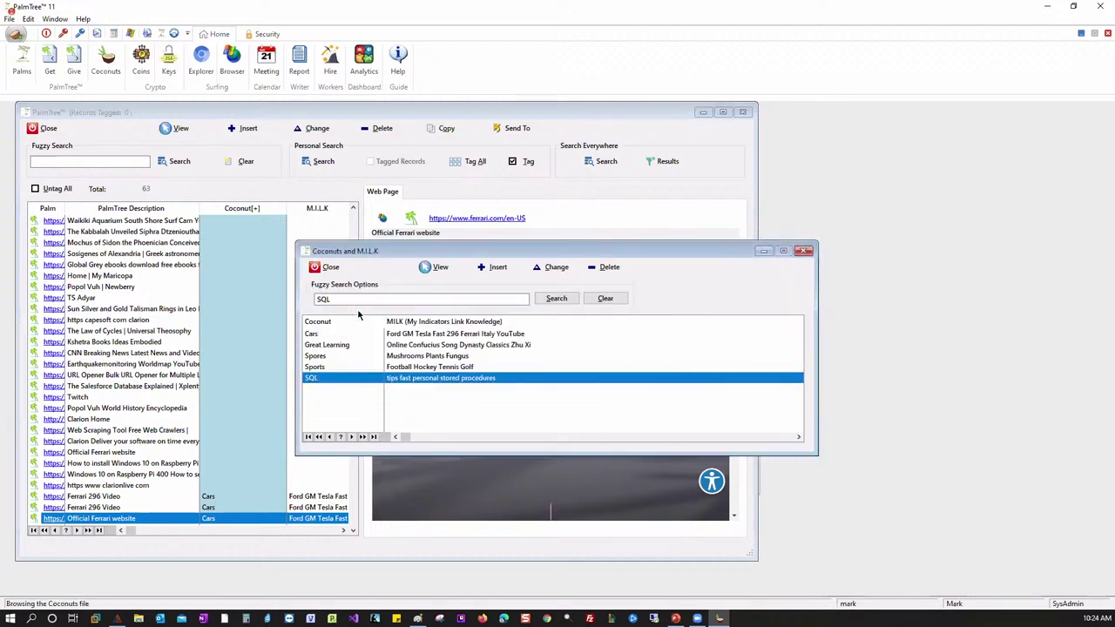
click(329, 267)
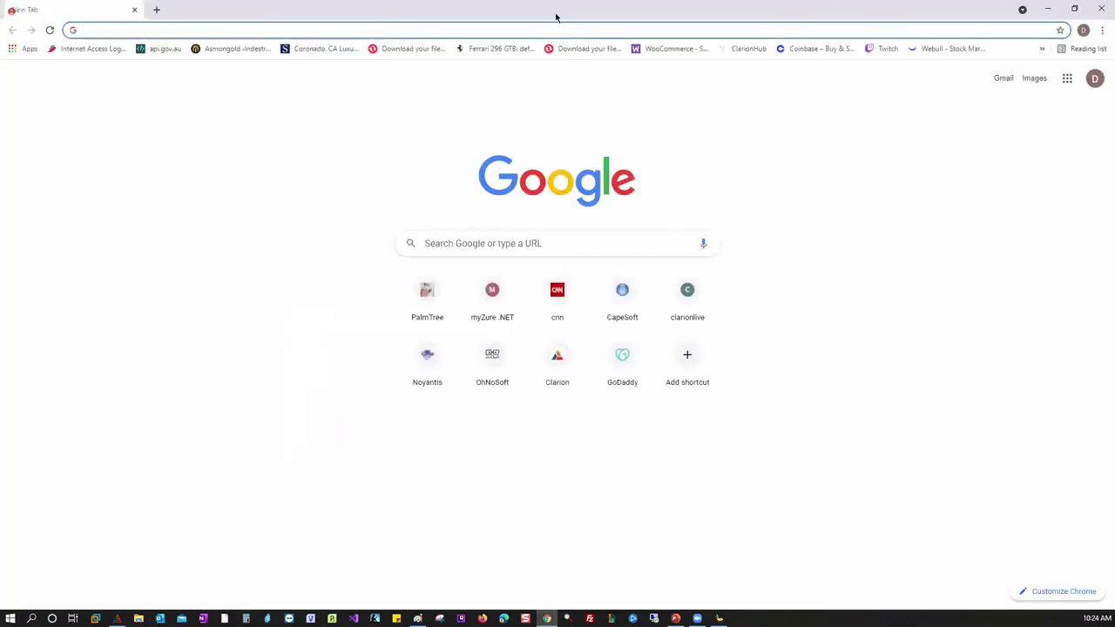
- Google 'sql server', open SolarWinds' Database Insights for SQL Server page, and restore the window size
click(534, 29)
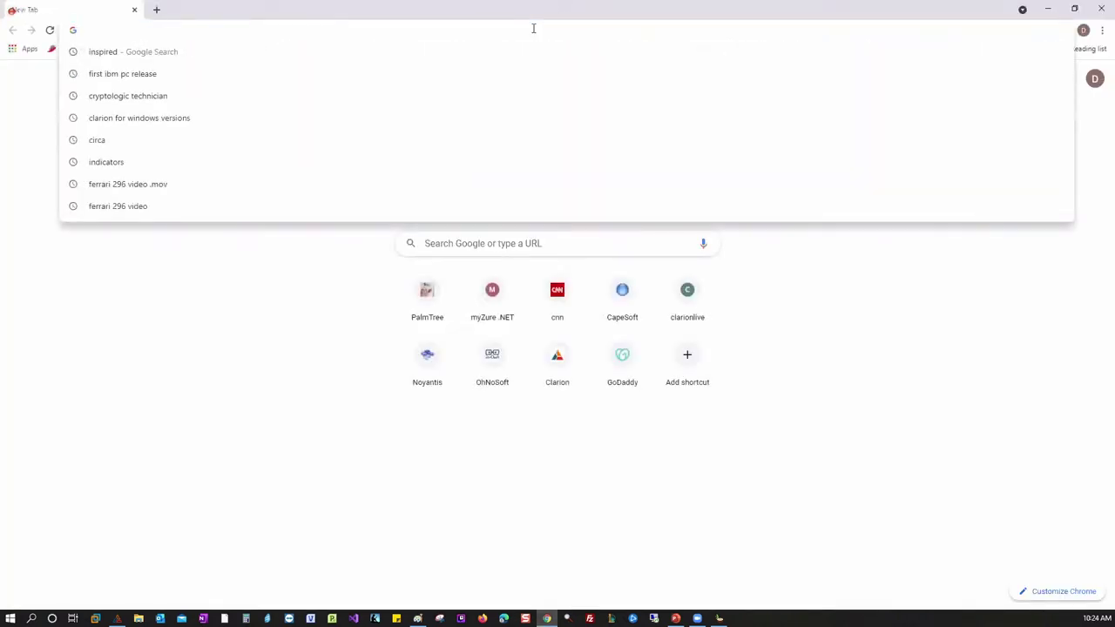
text(s)
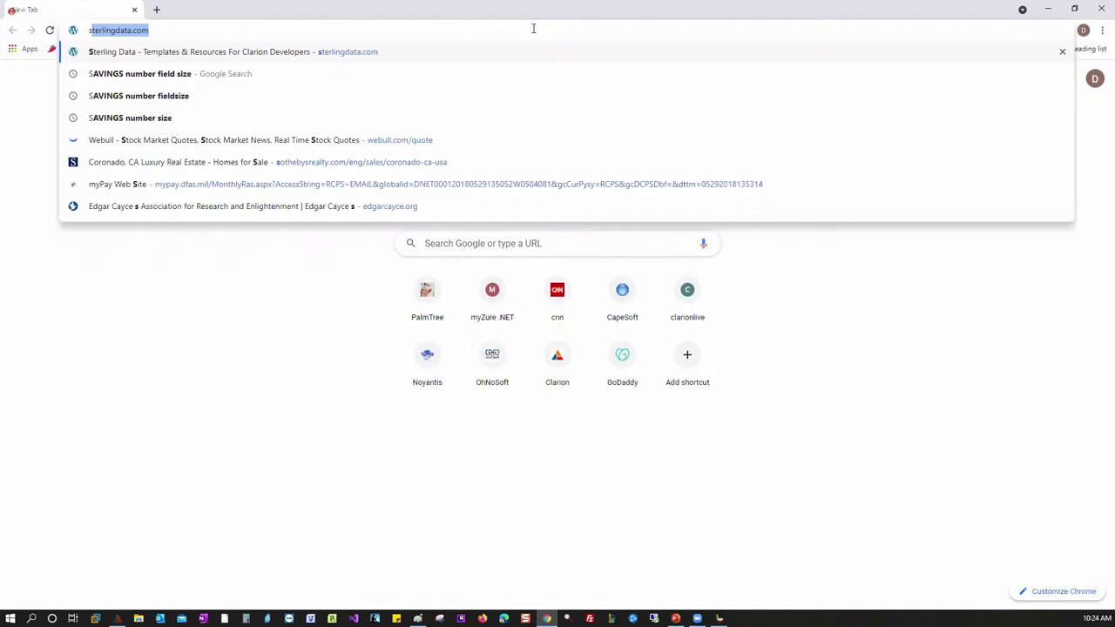
key(BackSpace)
text(s)
key(BackSpace)
key(BackSpace)
key(BackSpace)
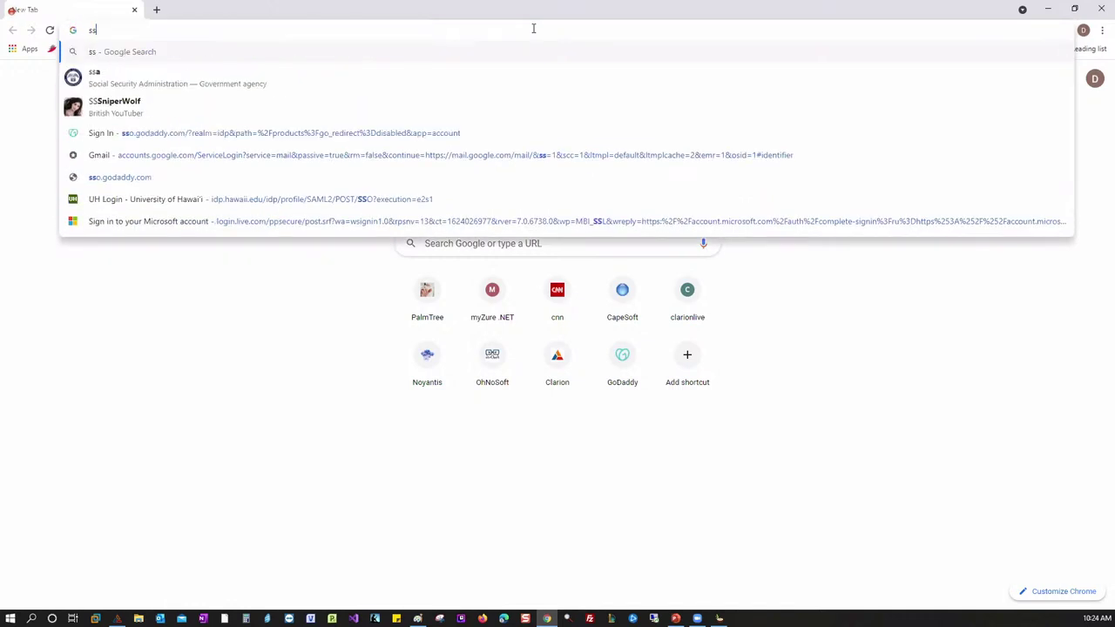
text(sql server)
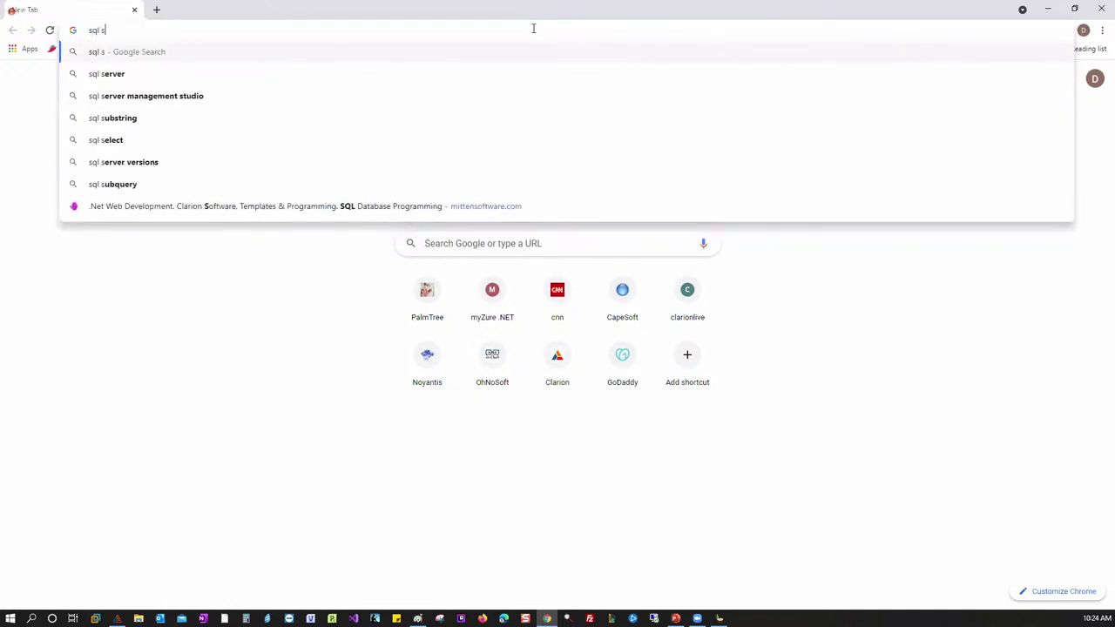
key(Return)
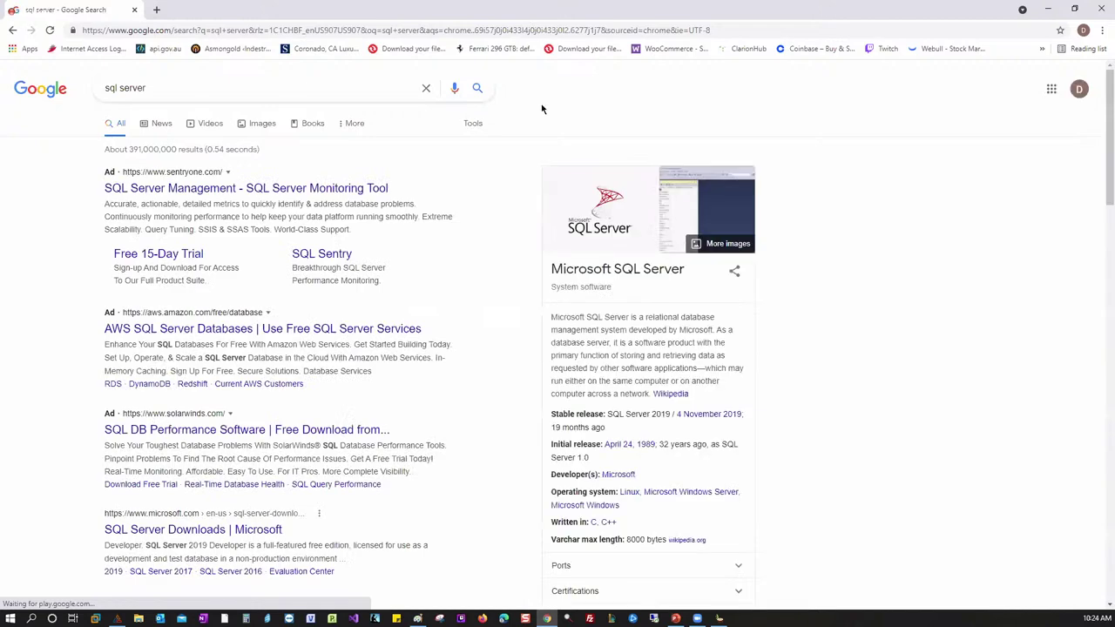
click(241, 357)
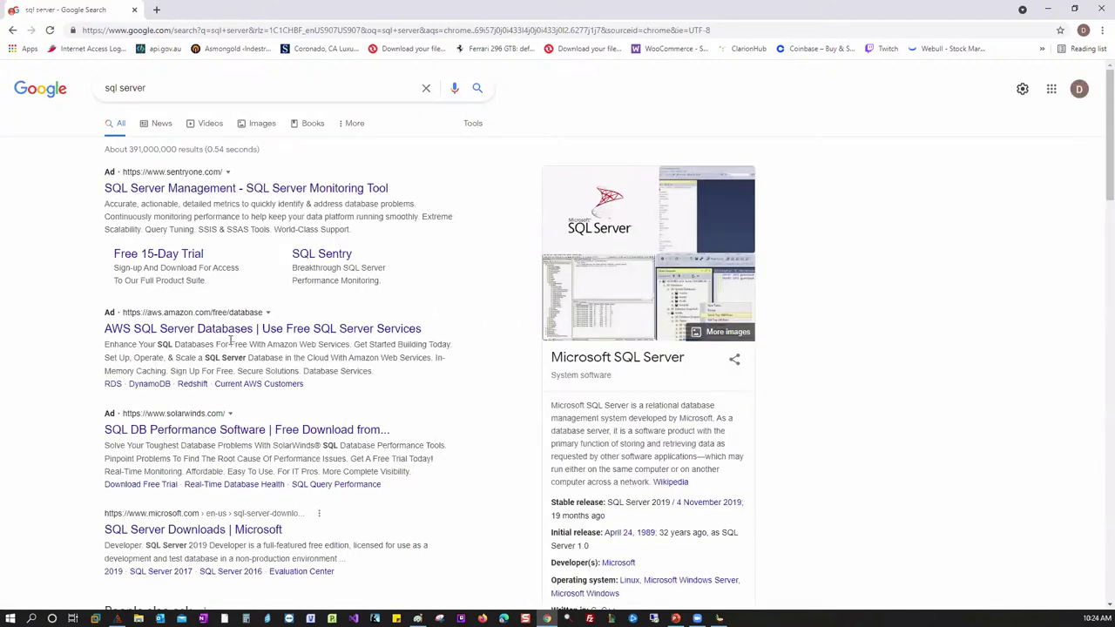
double_click(485, 11)
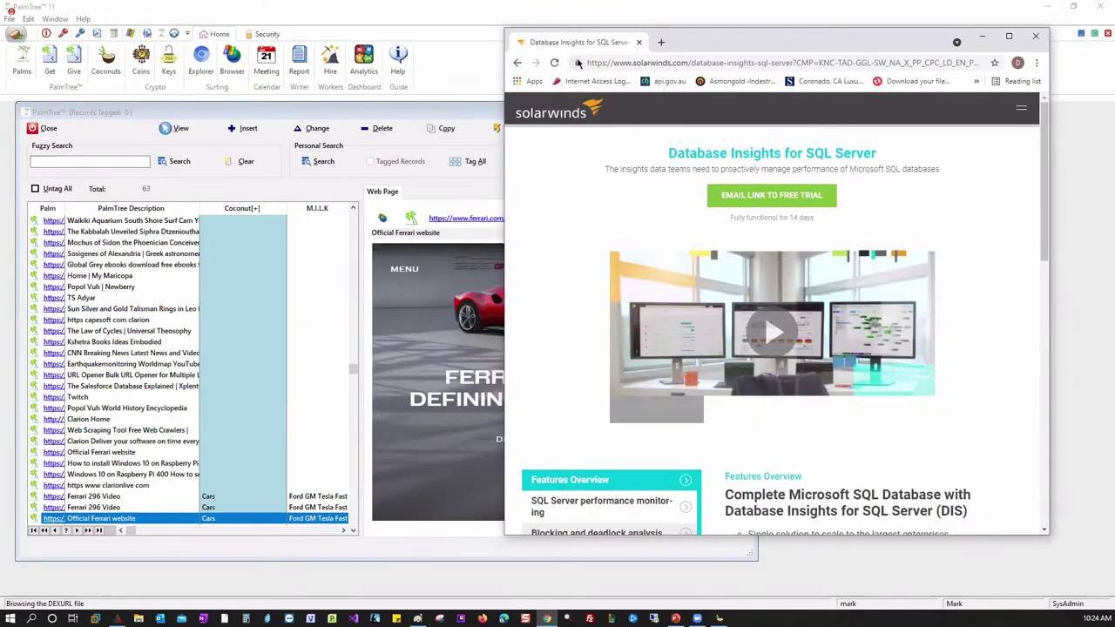
- Add a new record for the SolarWinds page described 'sql related', filed under Coconut SQL
click(148, 279)
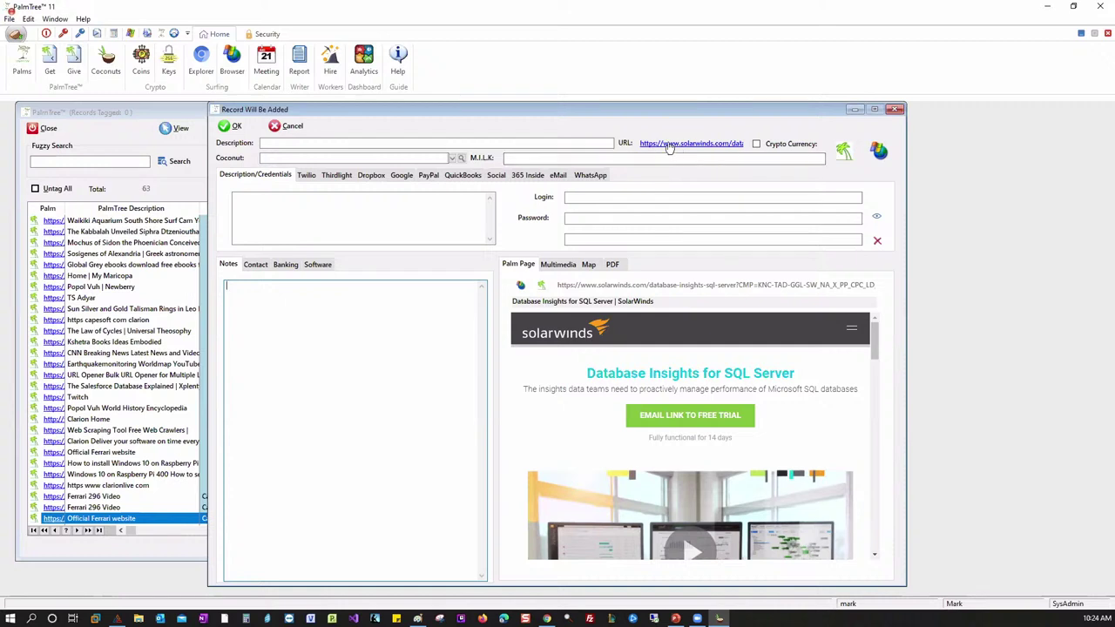
click(393, 145)
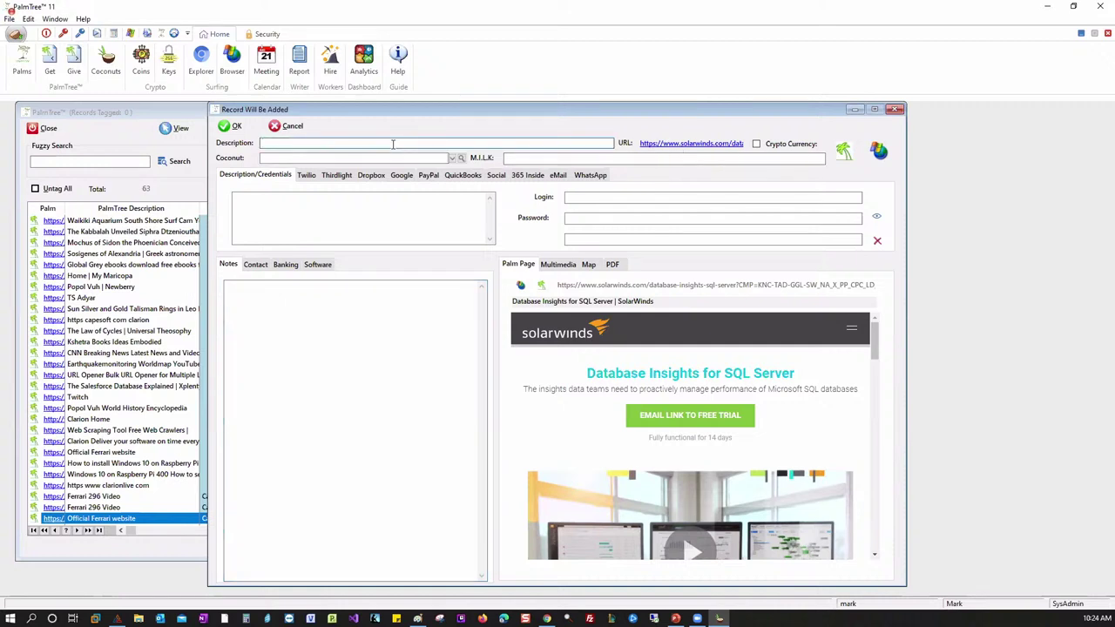
text(sql related)
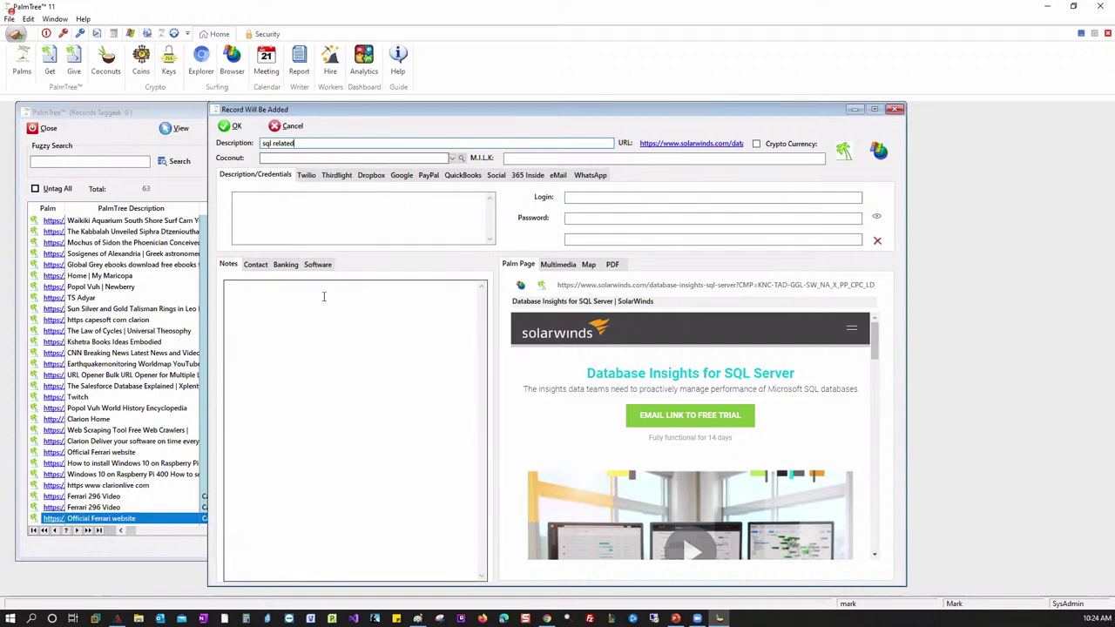
click(290, 217)
text(sql)
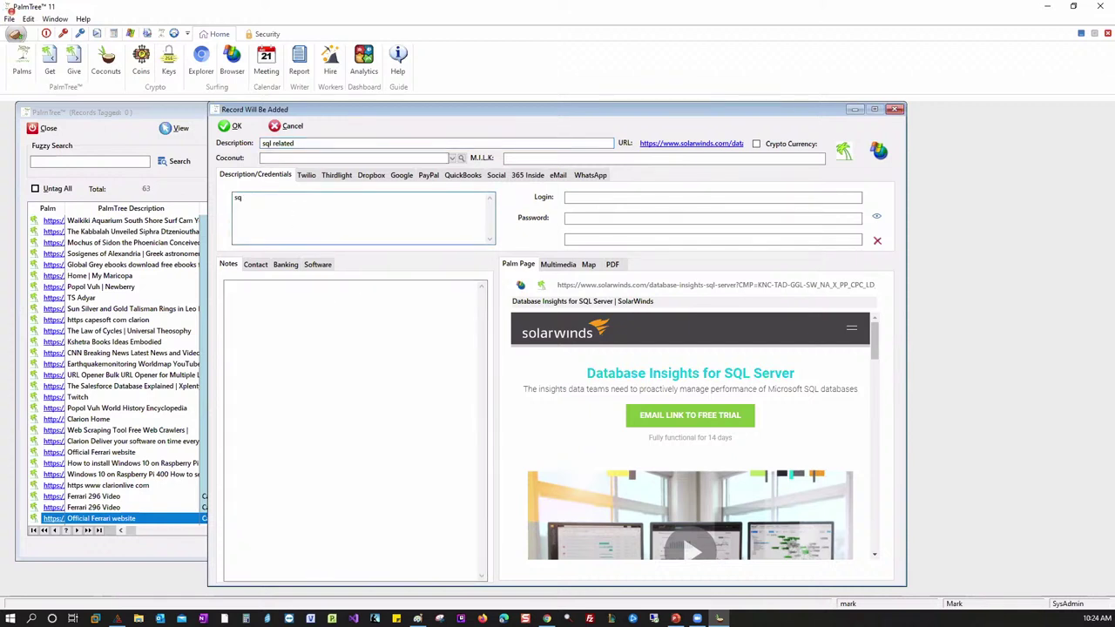
click(452, 158)
click(305, 214)
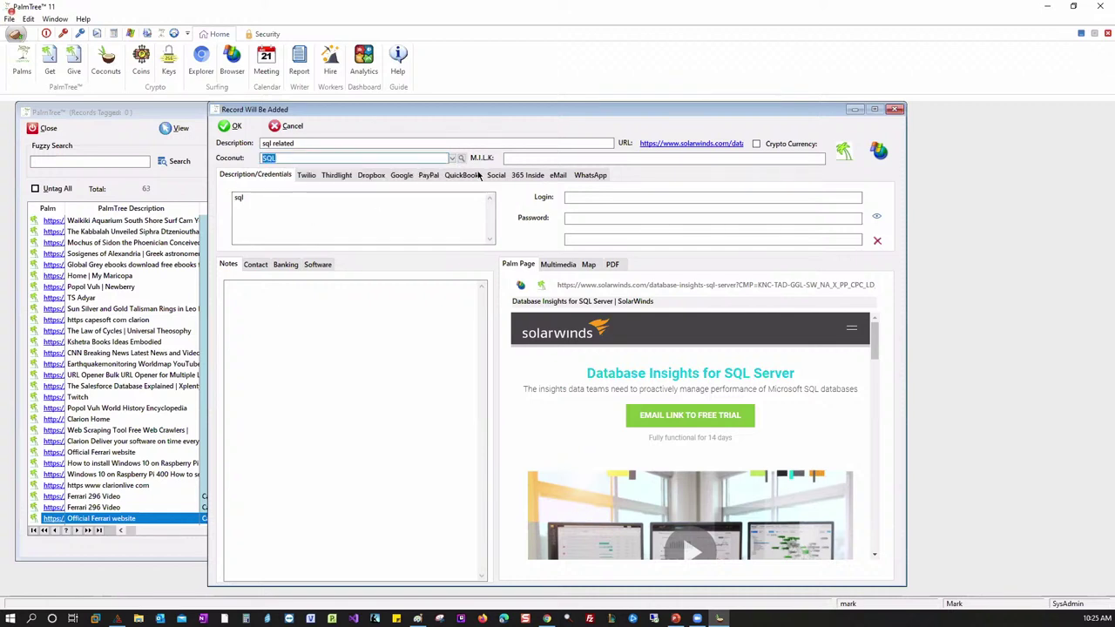
click(445, 158)
click(403, 157)
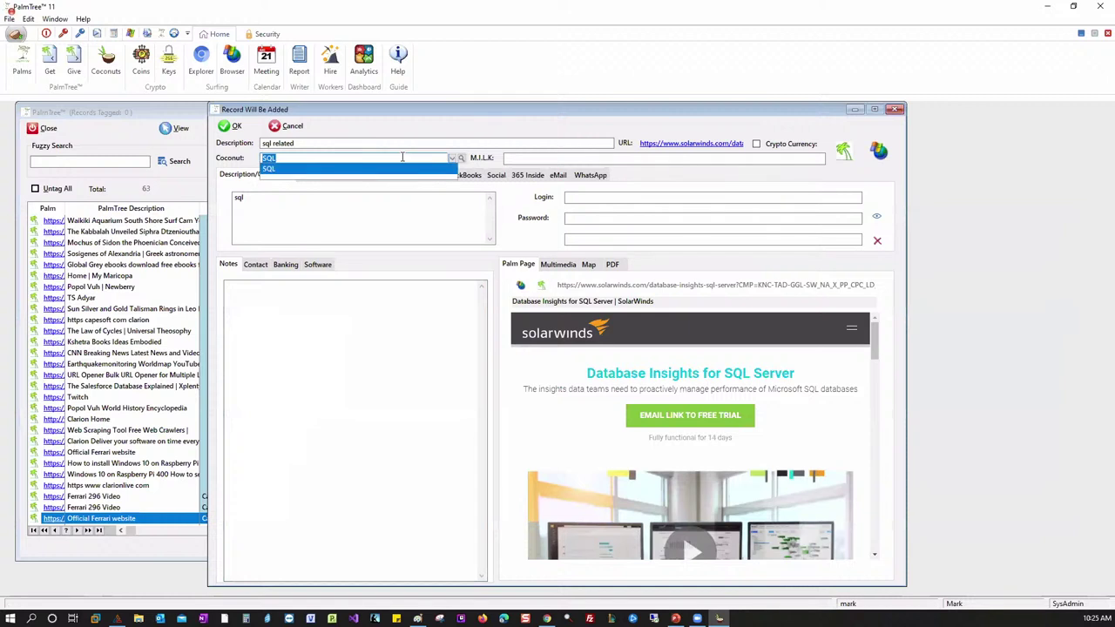
click(381, 169)
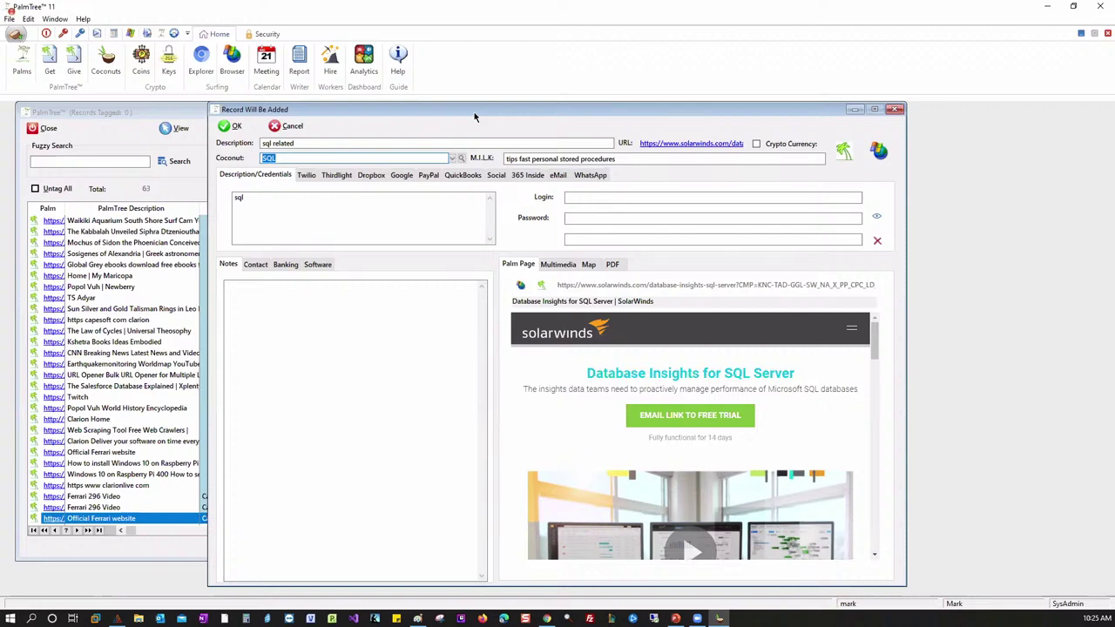
click(230, 126)
- Run a fuzzy search of the records for 'sql'
click(131, 160)
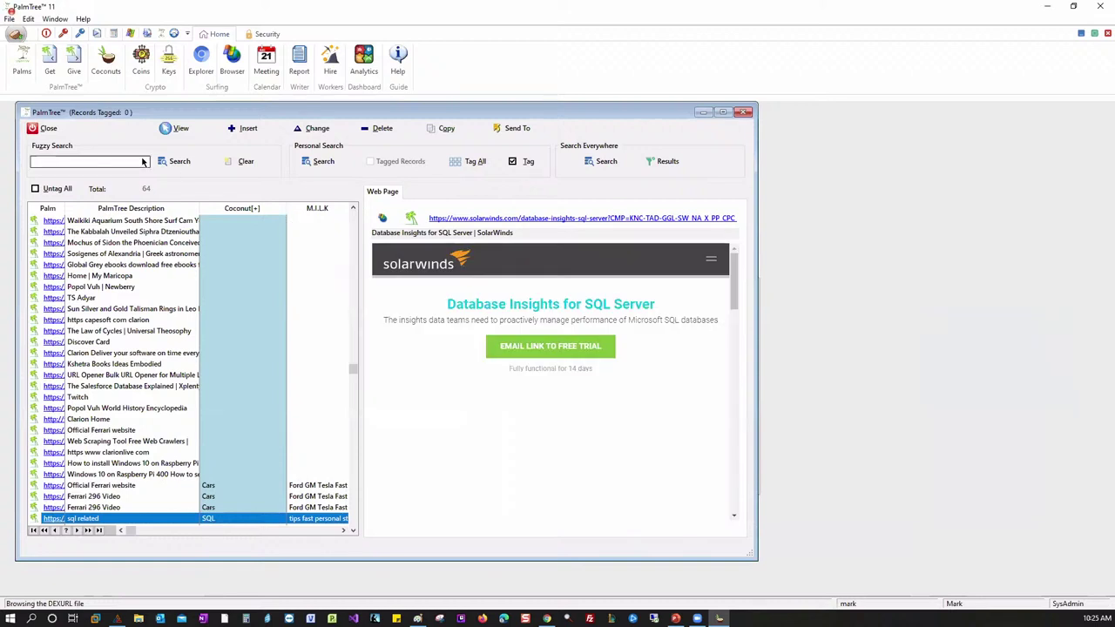
text(sql)
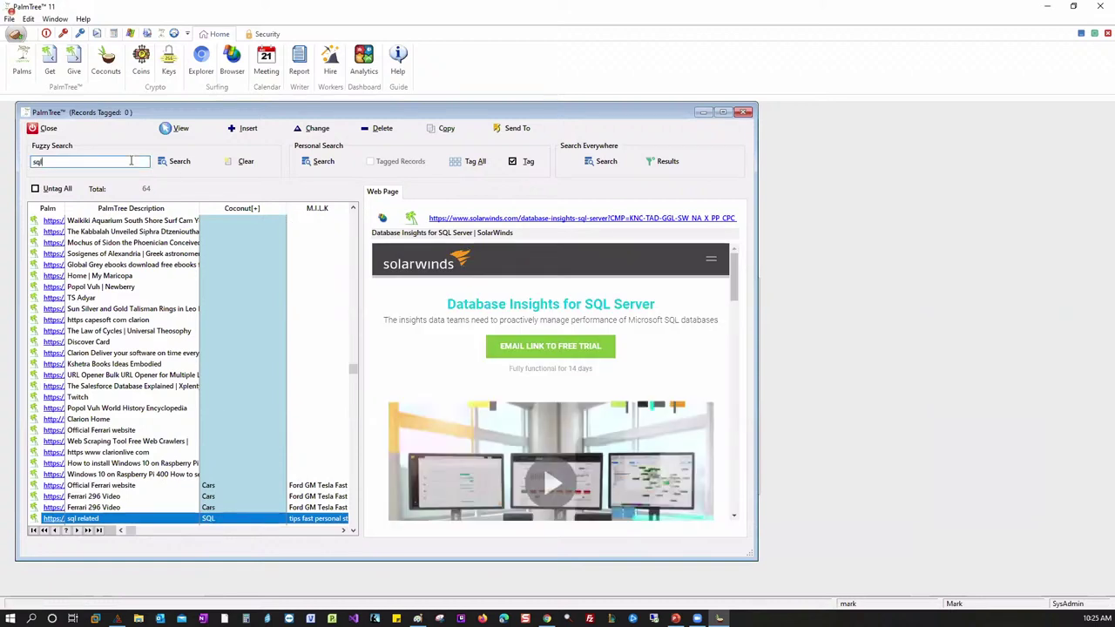
click(178, 164)
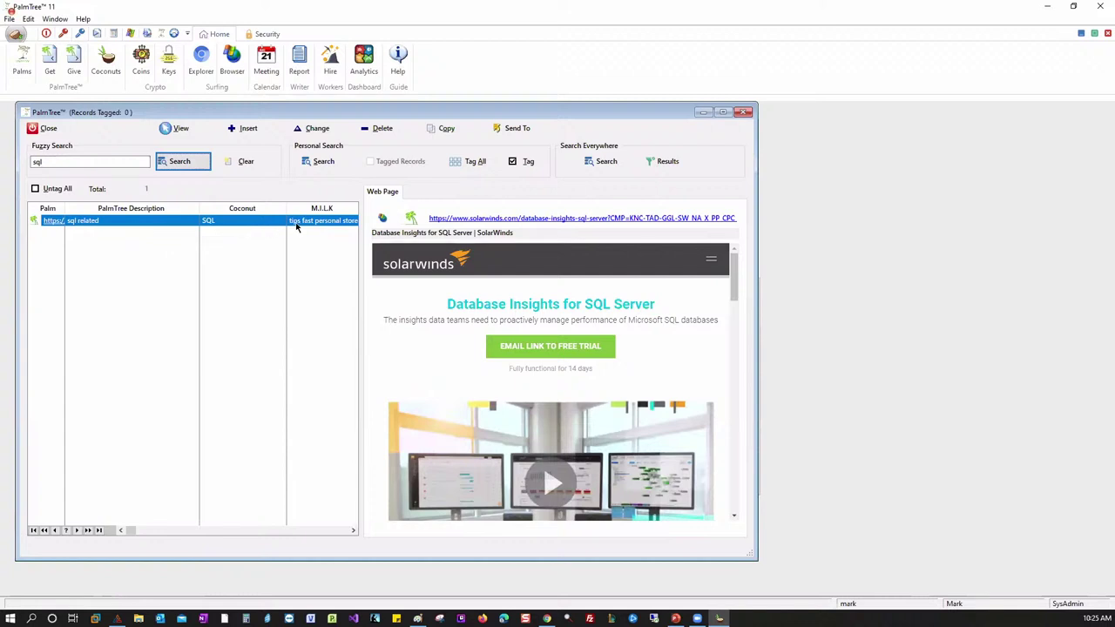
double_click(57, 162)
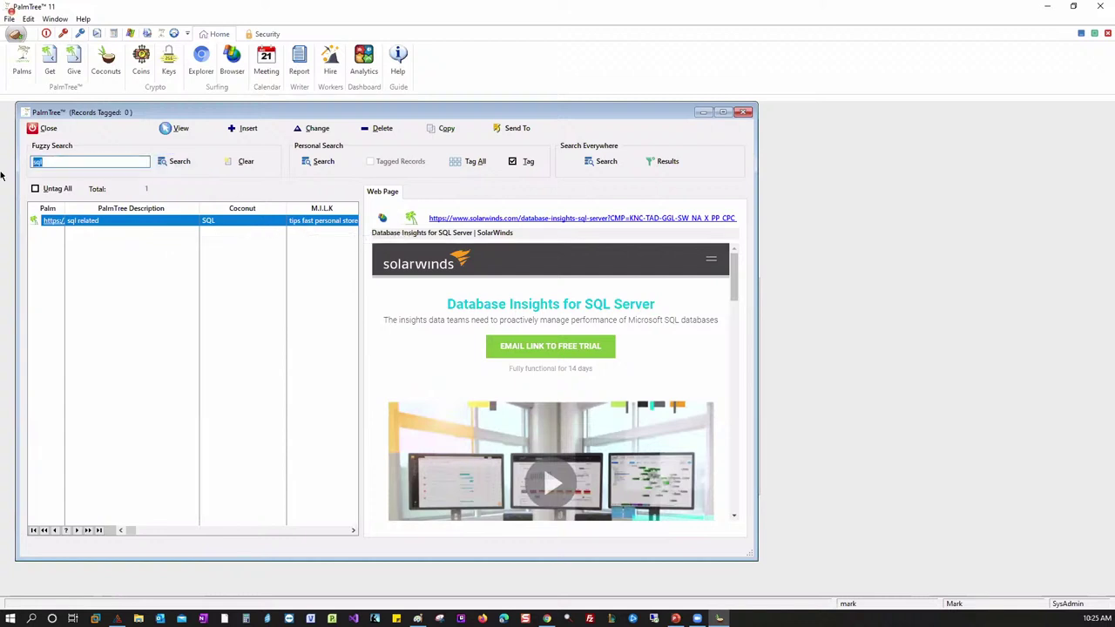
text(\)
- Run a conditional query-by-example search for 'sql', saved as 'johns sql pages', then clear tags
click(318, 161)
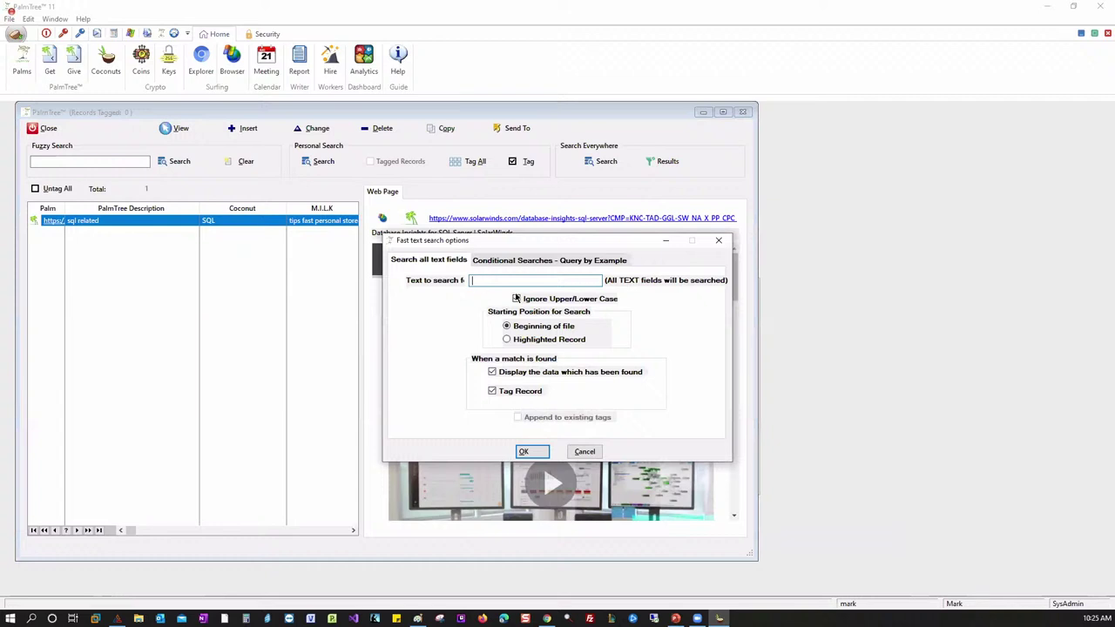
click(511, 261)
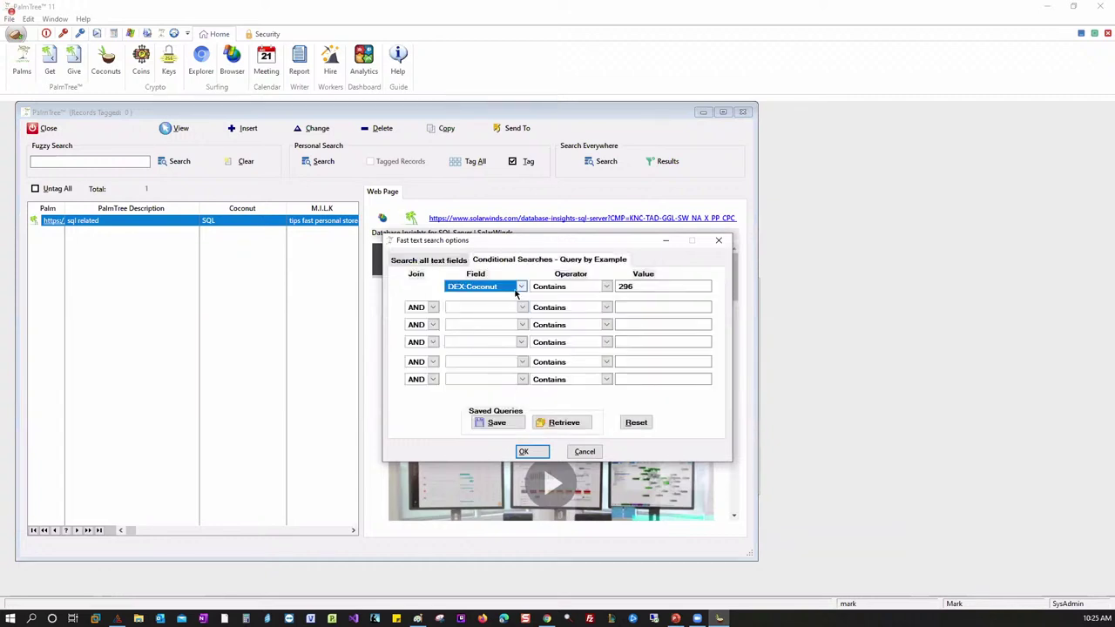
key(Tab)
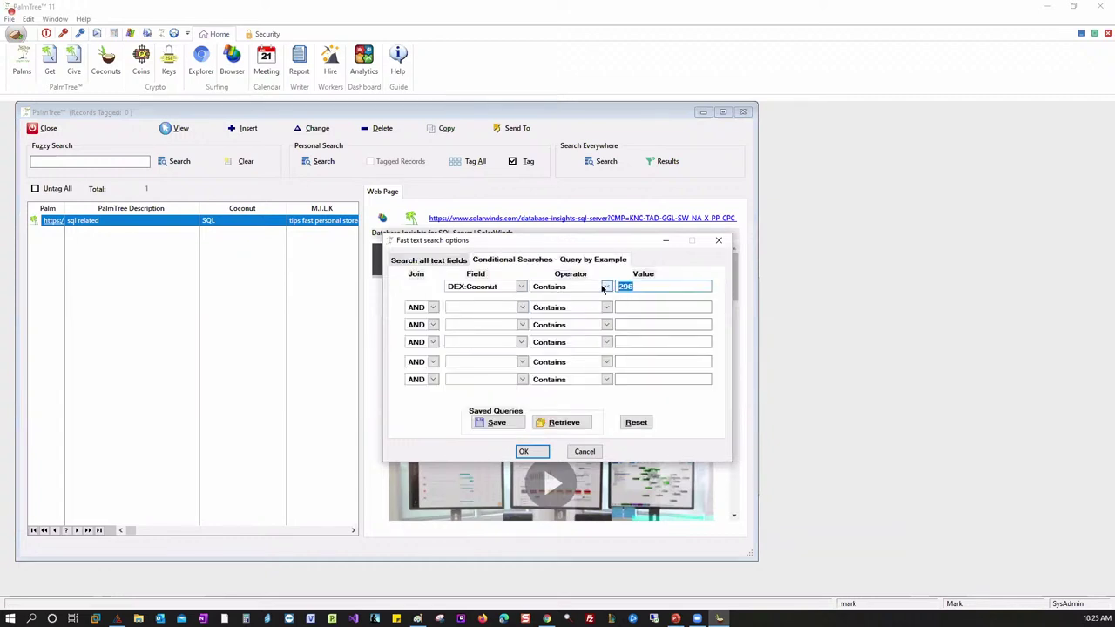
text(sql)
click(500, 423)
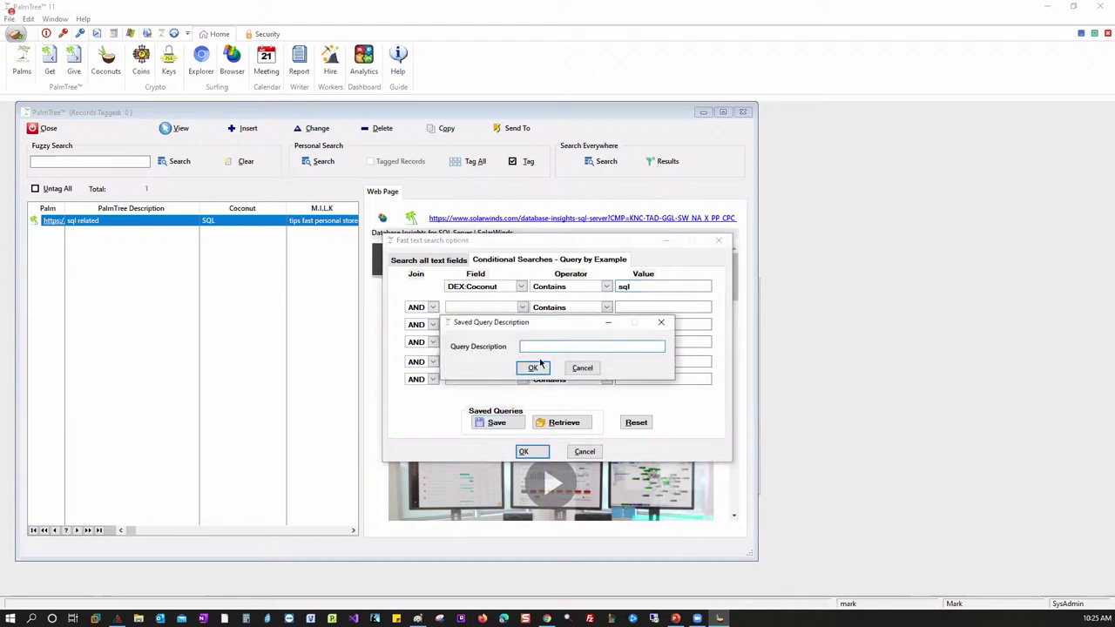
text(johns sql pages)
click(533, 368)
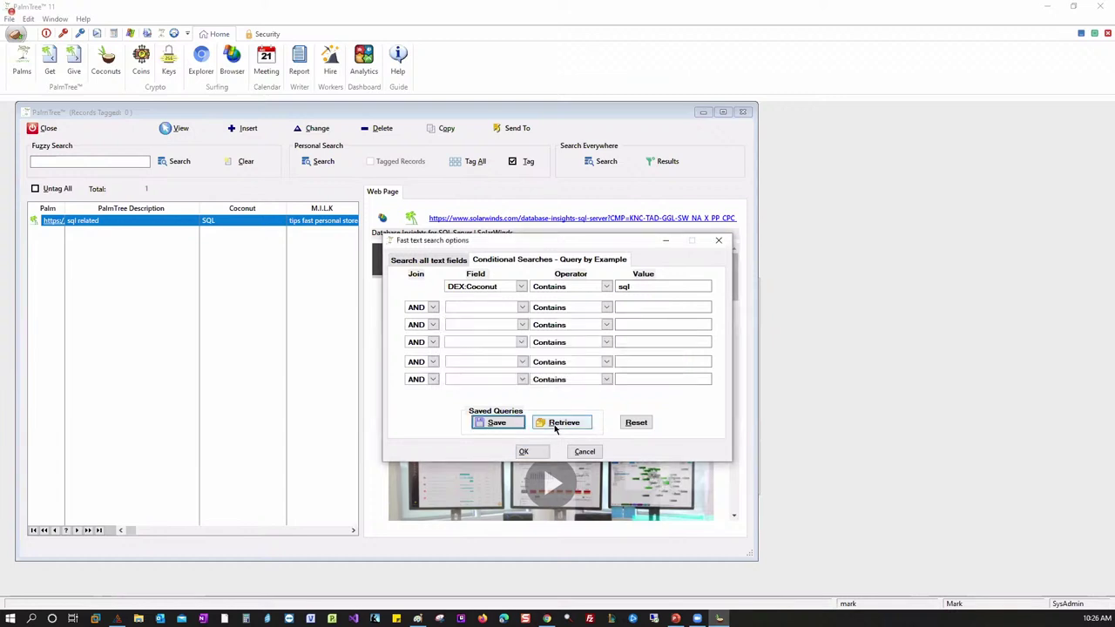
click(523, 451)
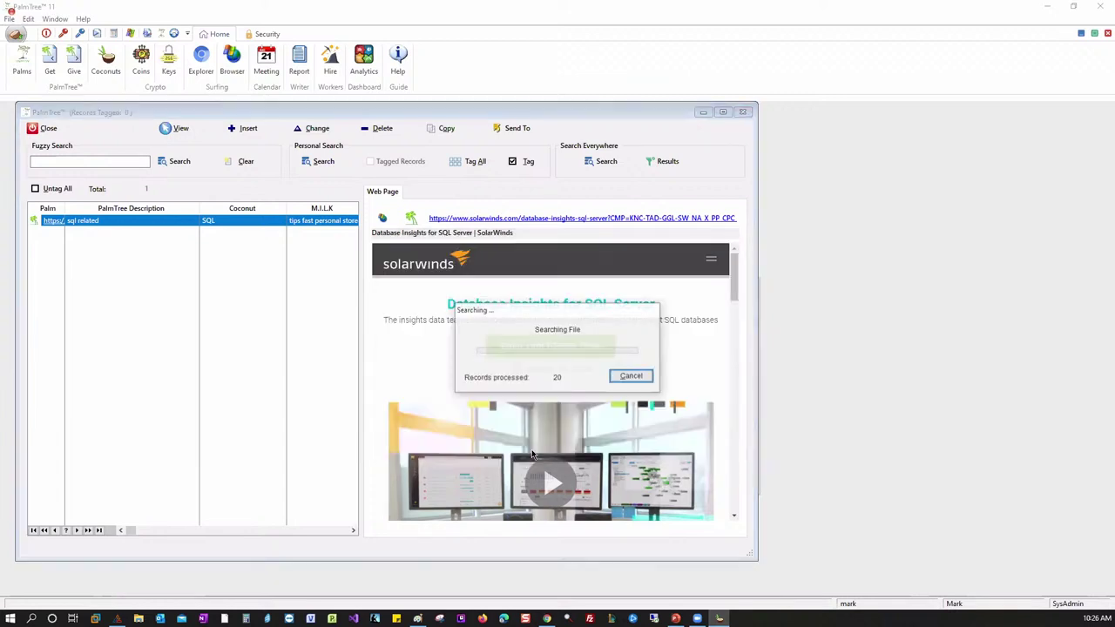
click(531, 395)
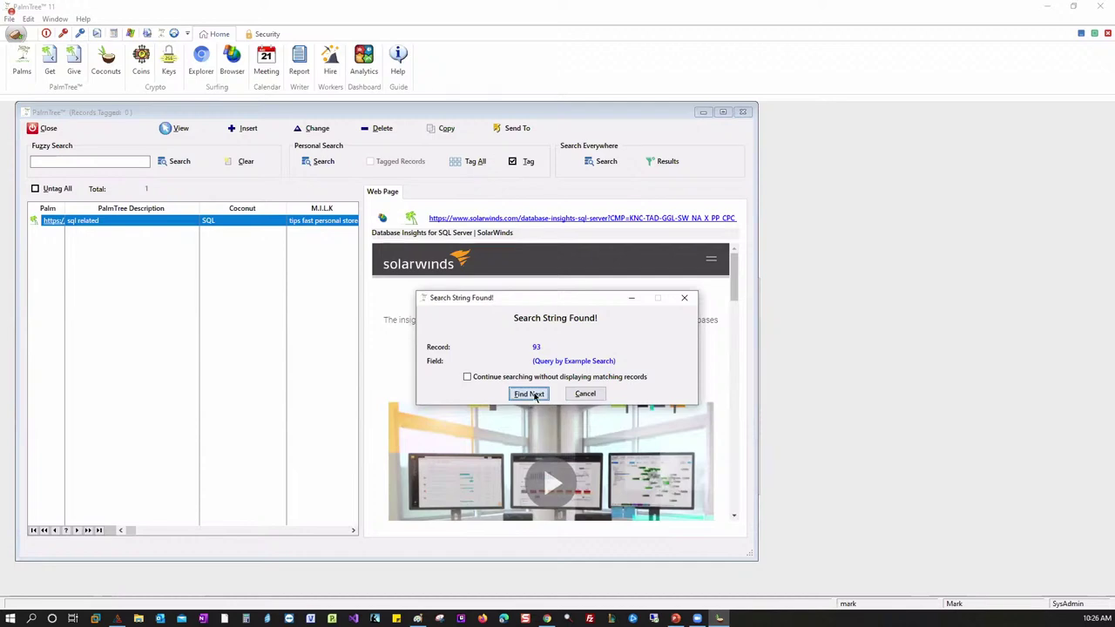
click(556, 372)
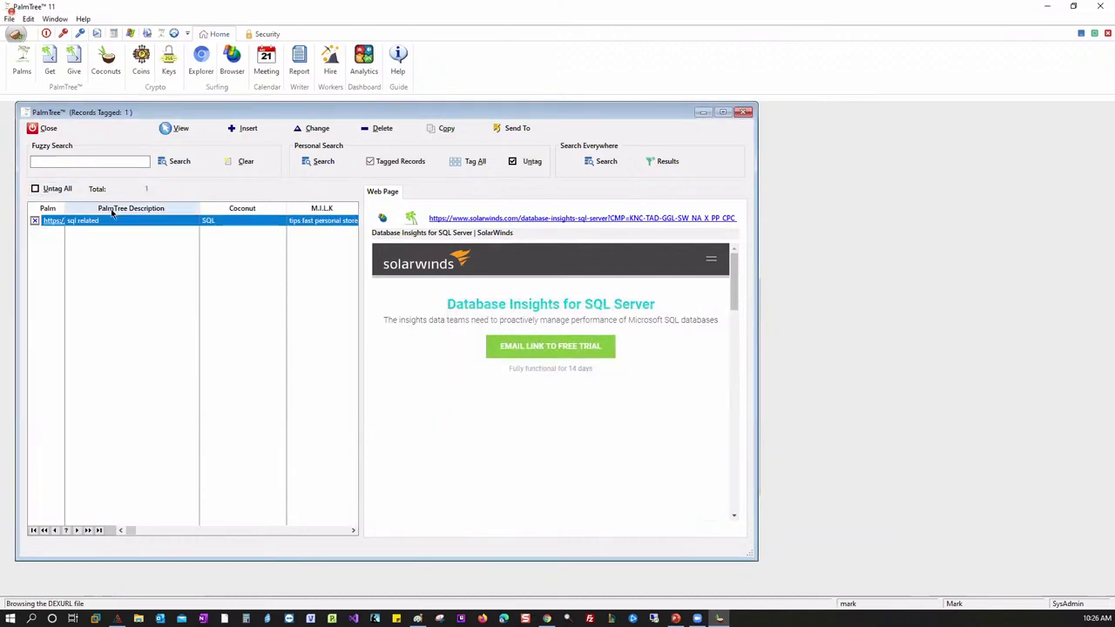
click(57, 188)
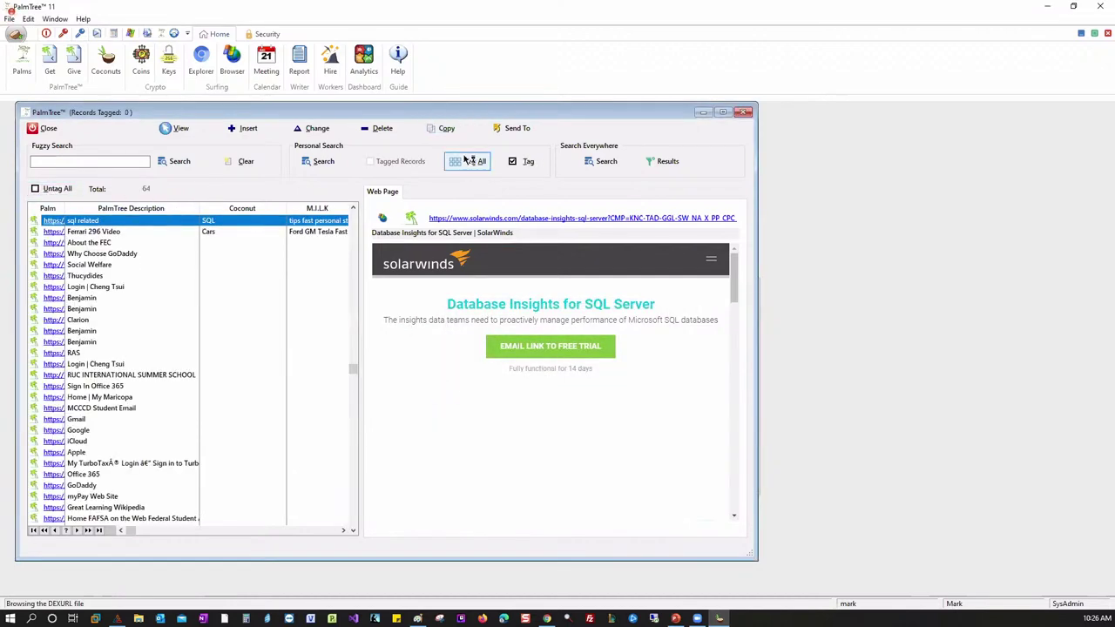
- Reload the saved 'johns sql pages' query, run it, then clear all tags
click(329, 165)
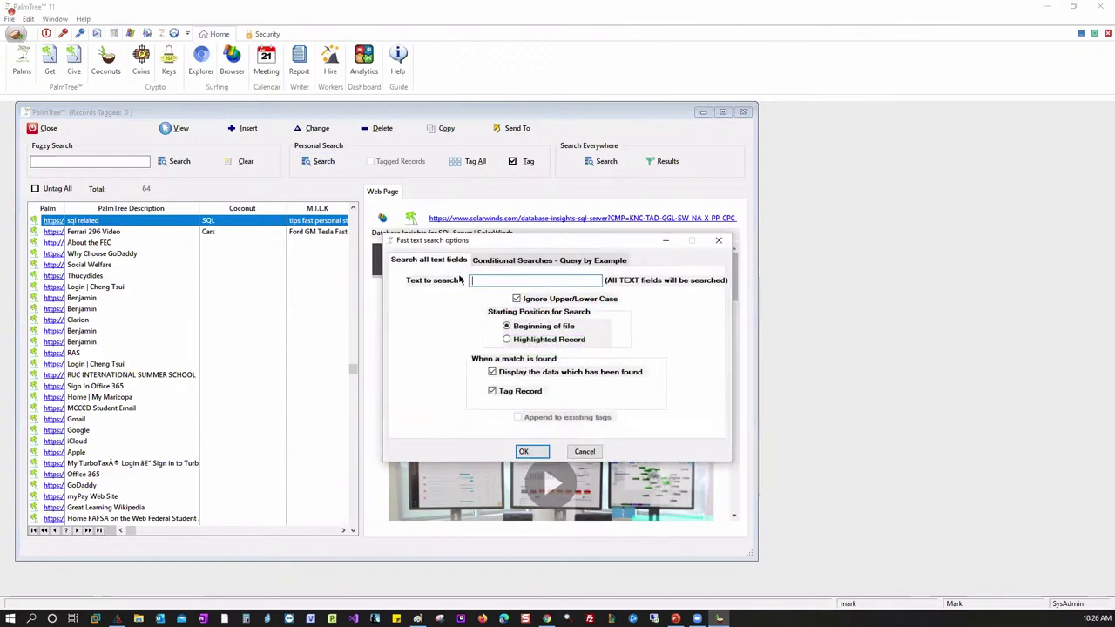
click(534, 260)
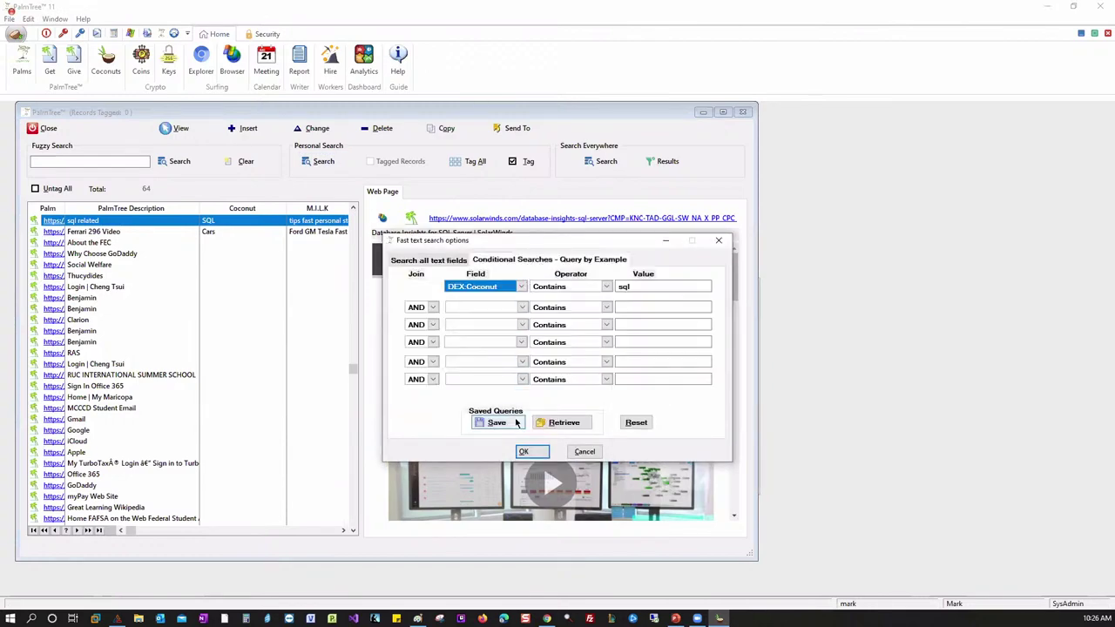
click(563, 423)
click(551, 388)
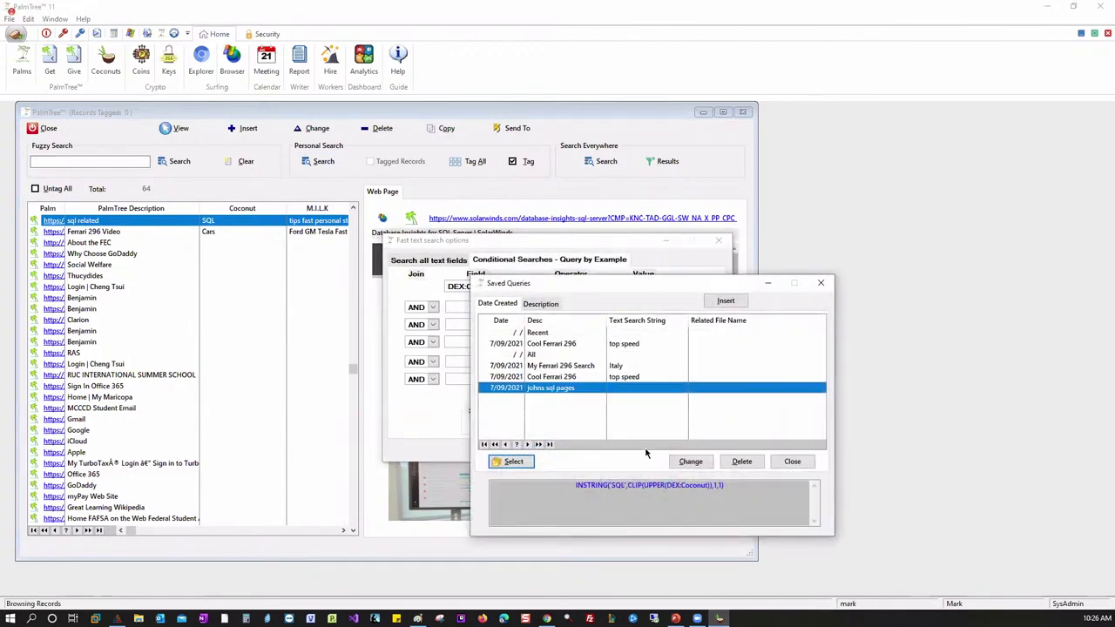
click(513, 462)
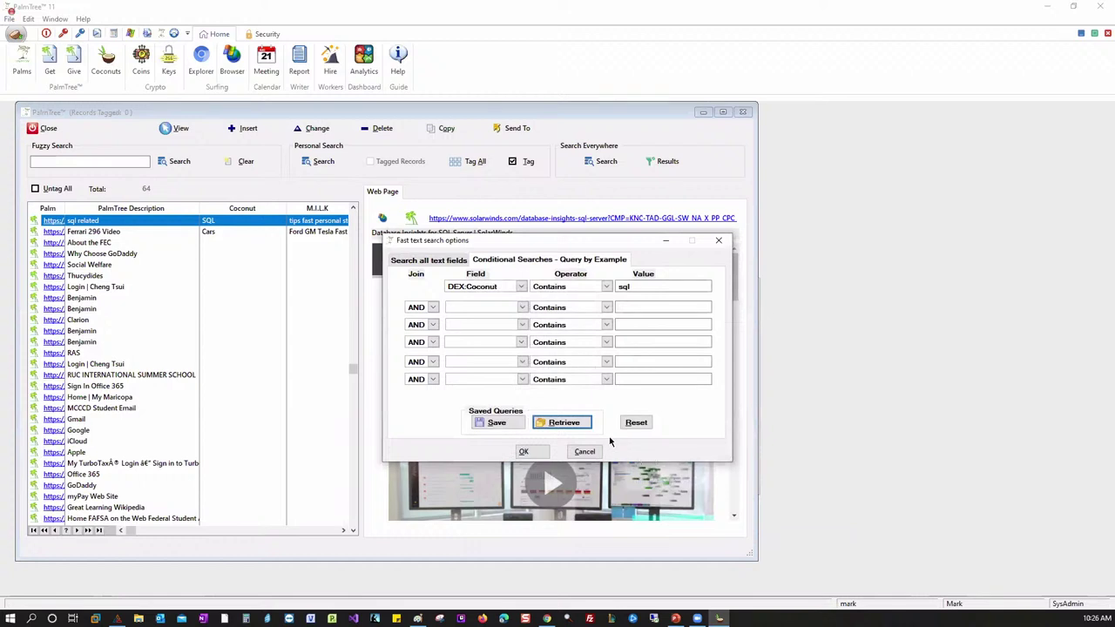
click(524, 451)
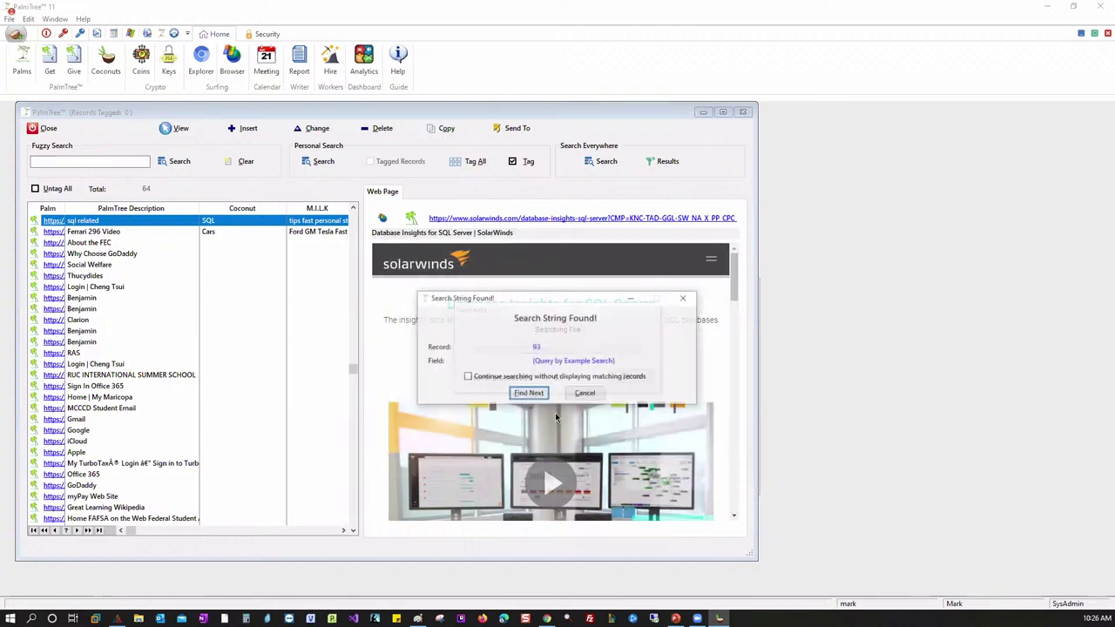
click(535, 393)
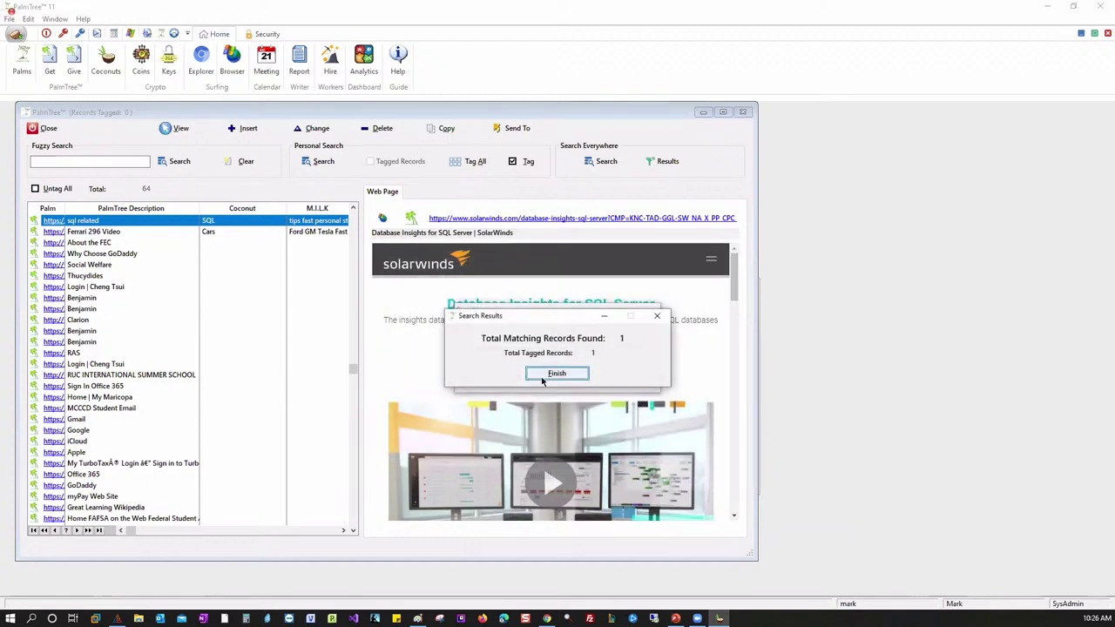
click(552, 376)
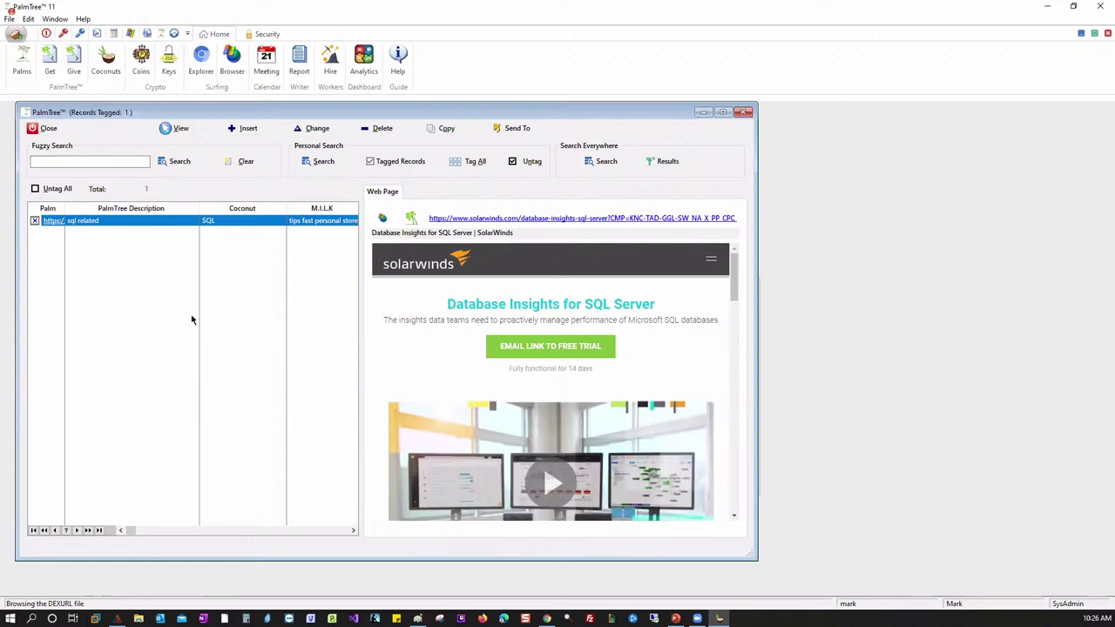
click(38, 188)
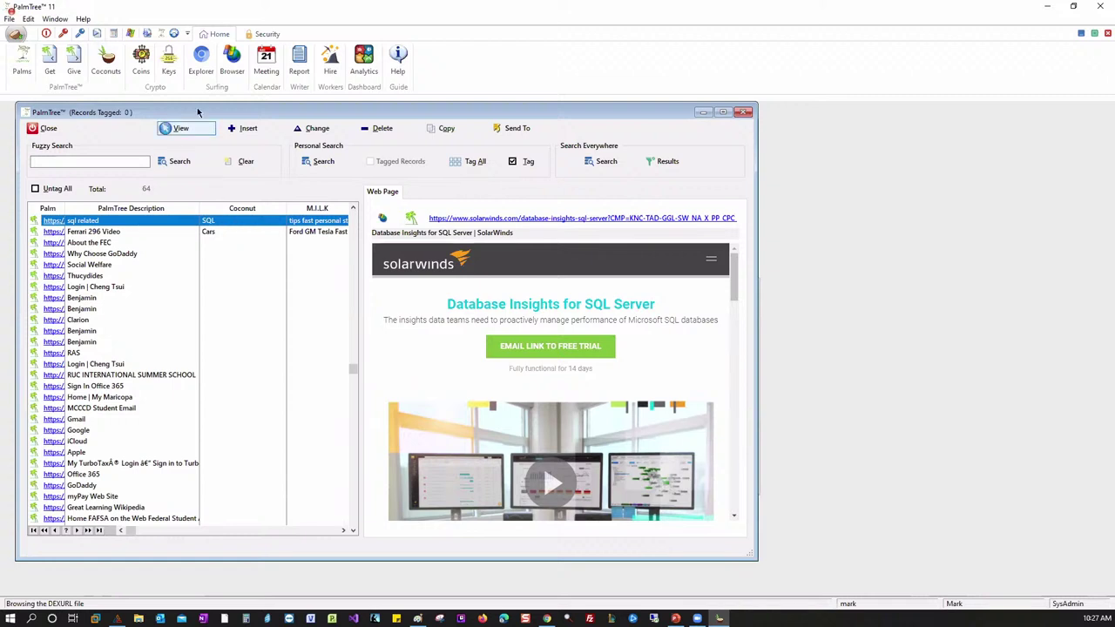
- Glance at the Coconuts and M.I.L.K list, then enlarge and close the records window
click(112, 68)
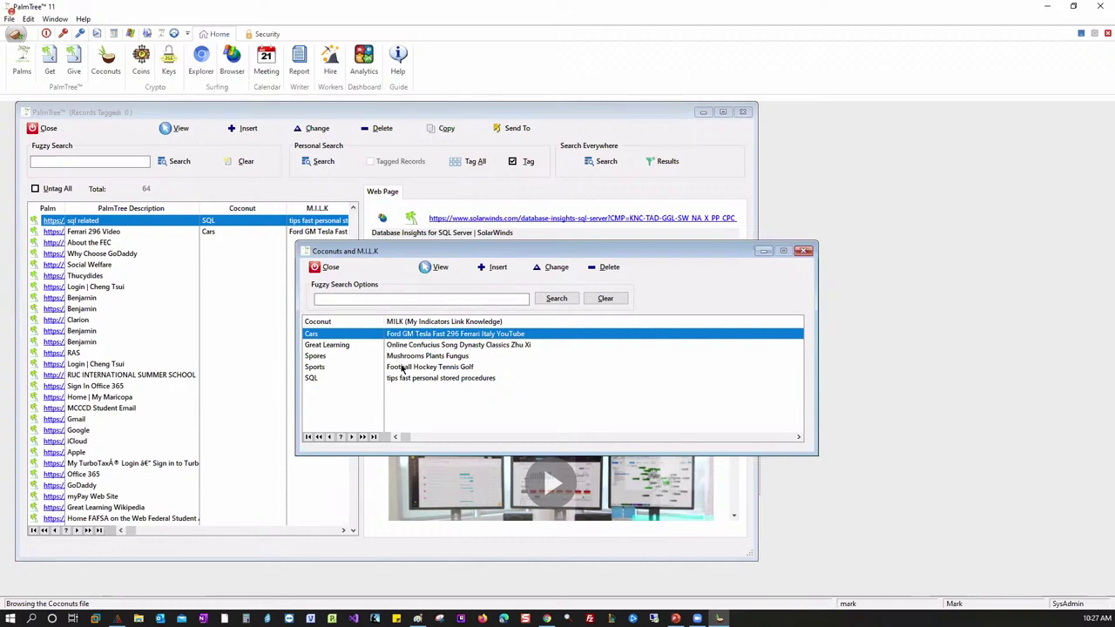
click(803, 251)
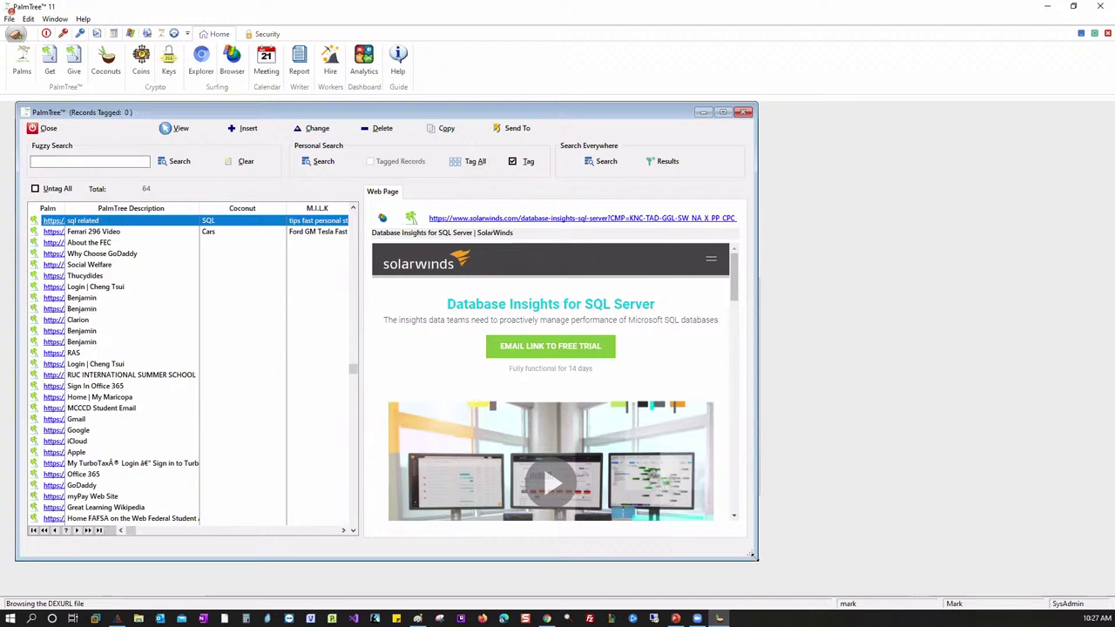
drag(753, 554, 768, 571)
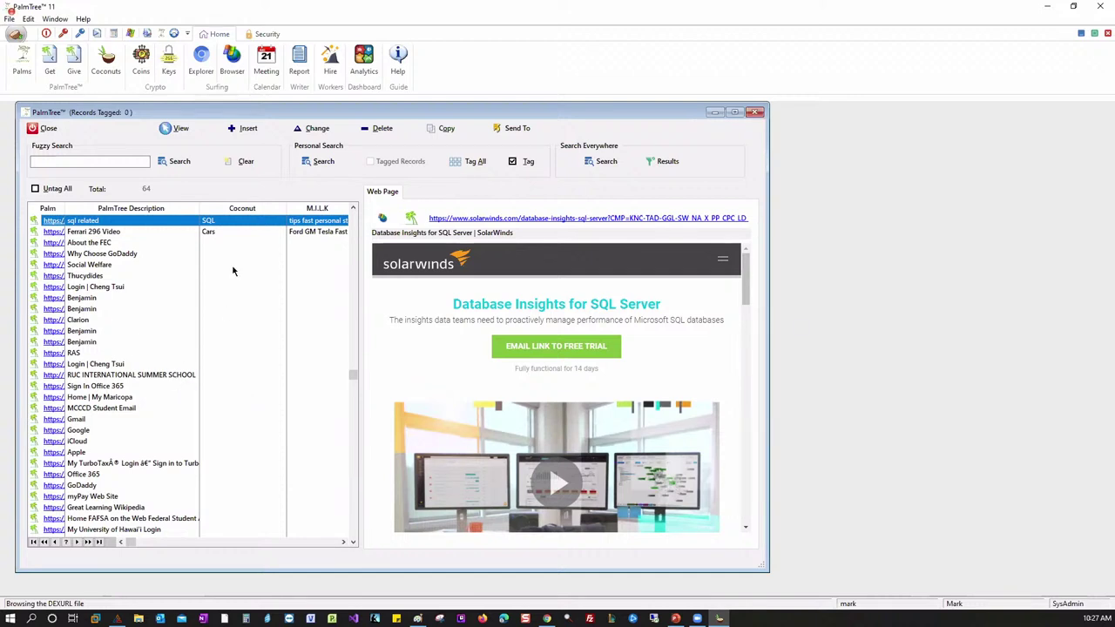
click(754, 111)
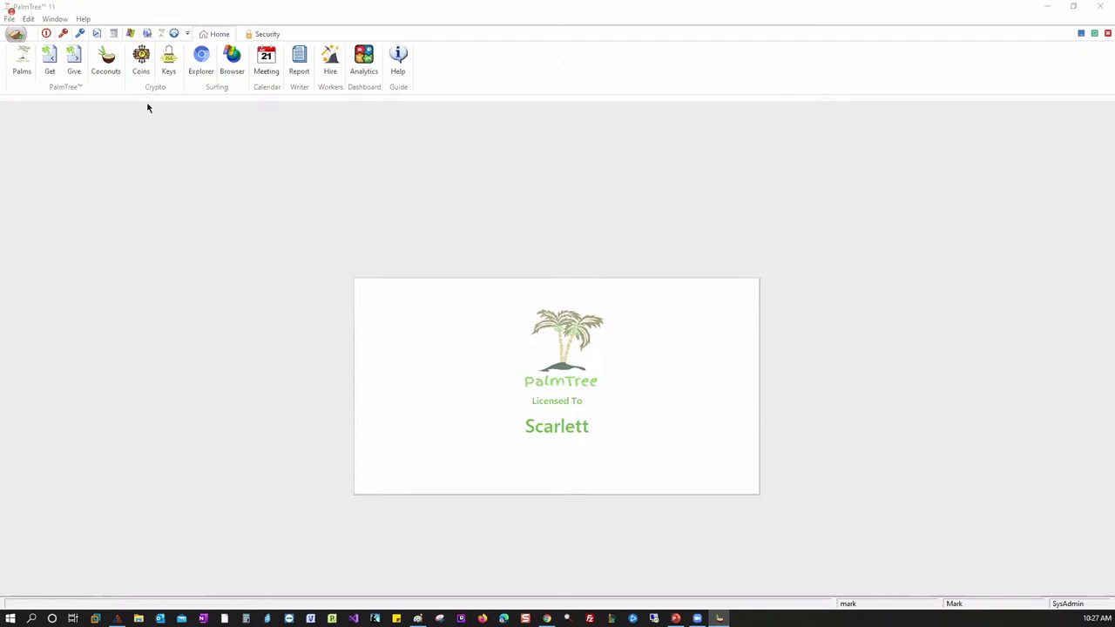
- Open the PalmCoin list and bring up the Official Ferrari website record for editing
click(140, 59)
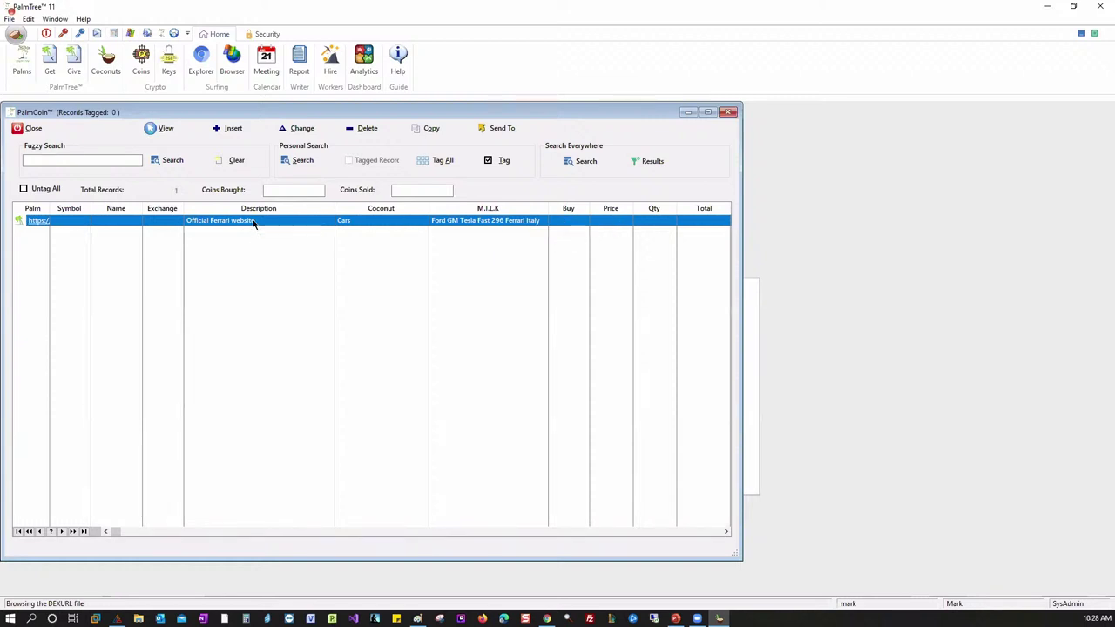
double_click(341, 365)
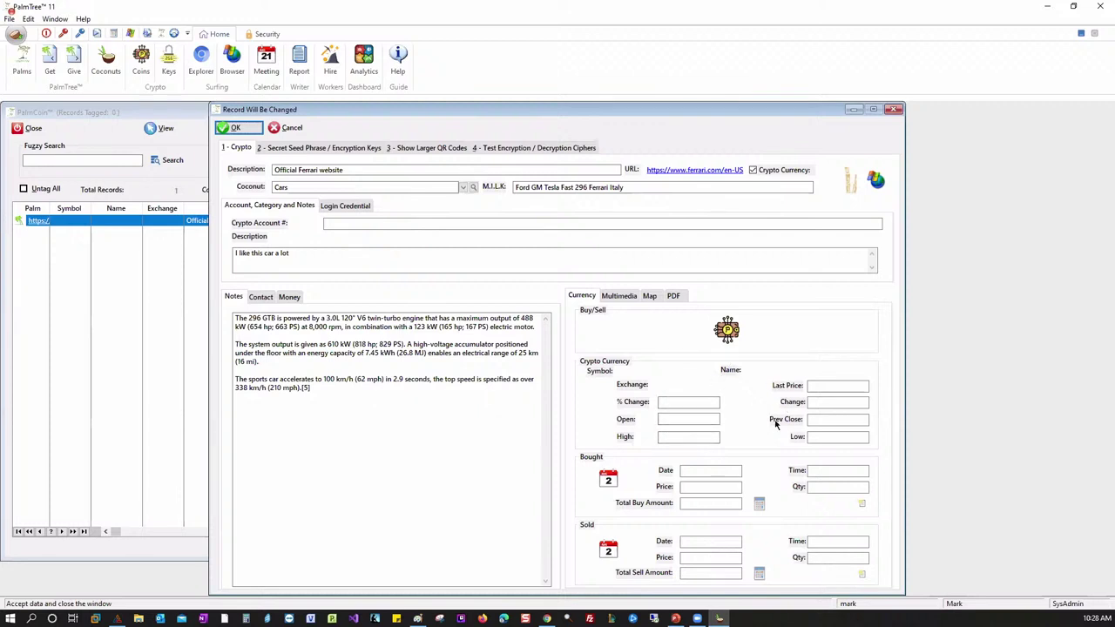
- Stamp a 10:29:04AM Bought time, check the login credentials, and show the seed phrase keys
click(611, 486)
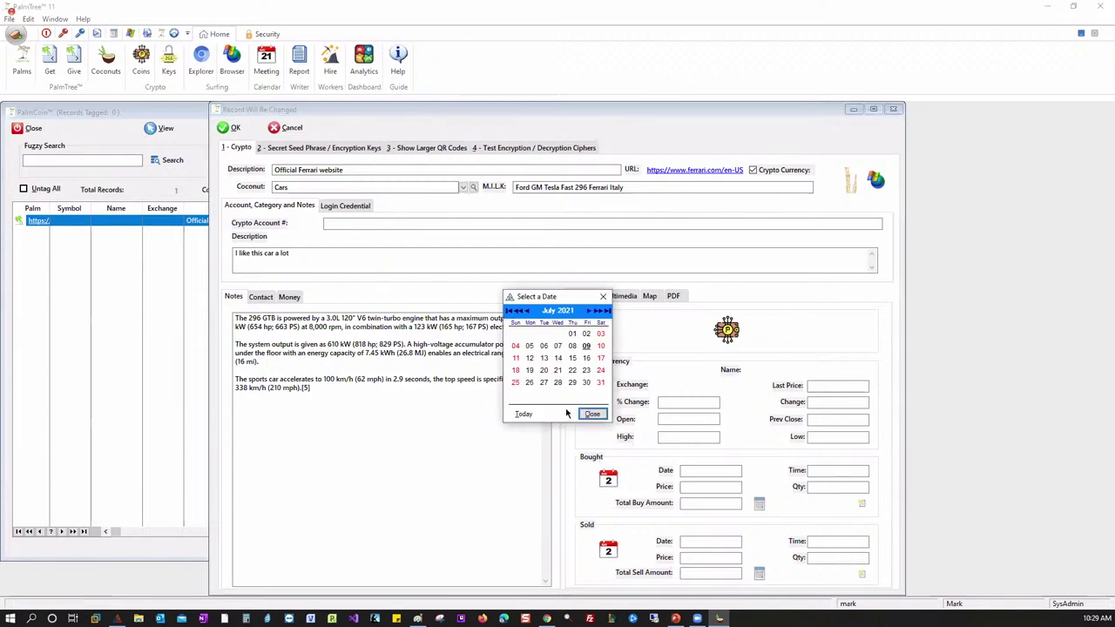
click(602, 296)
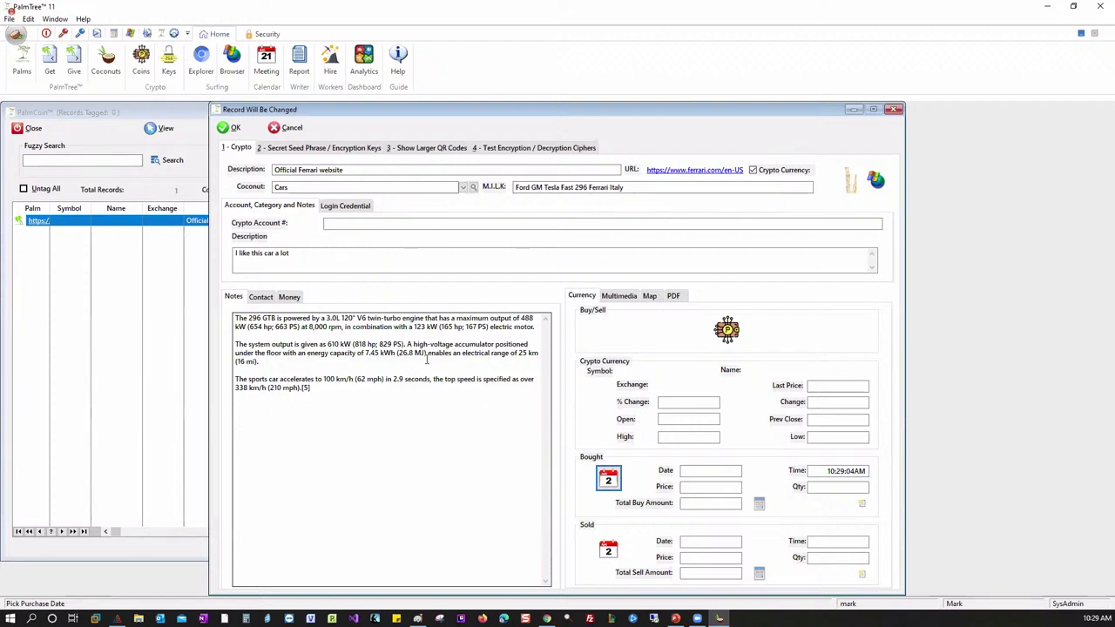
click(348, 207)
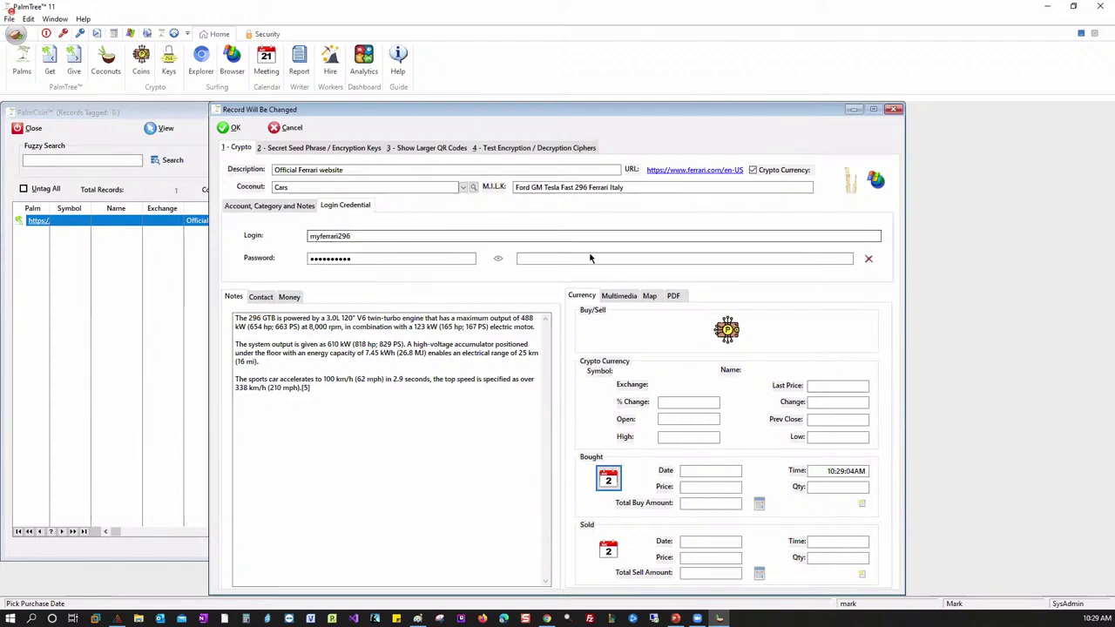
click(281, 207)
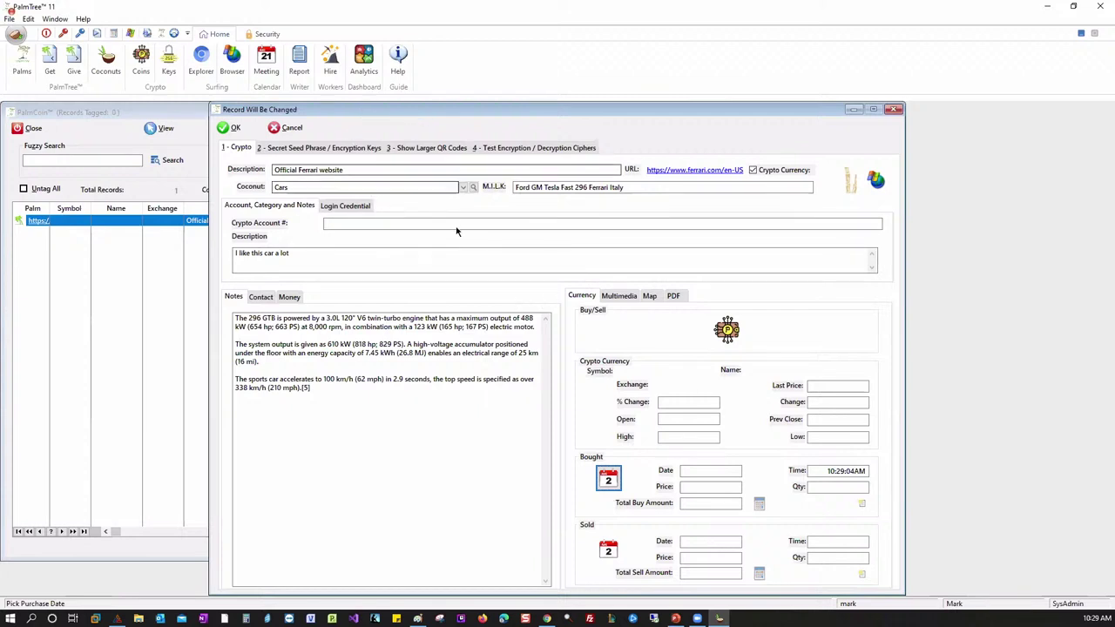
click(322, 148)
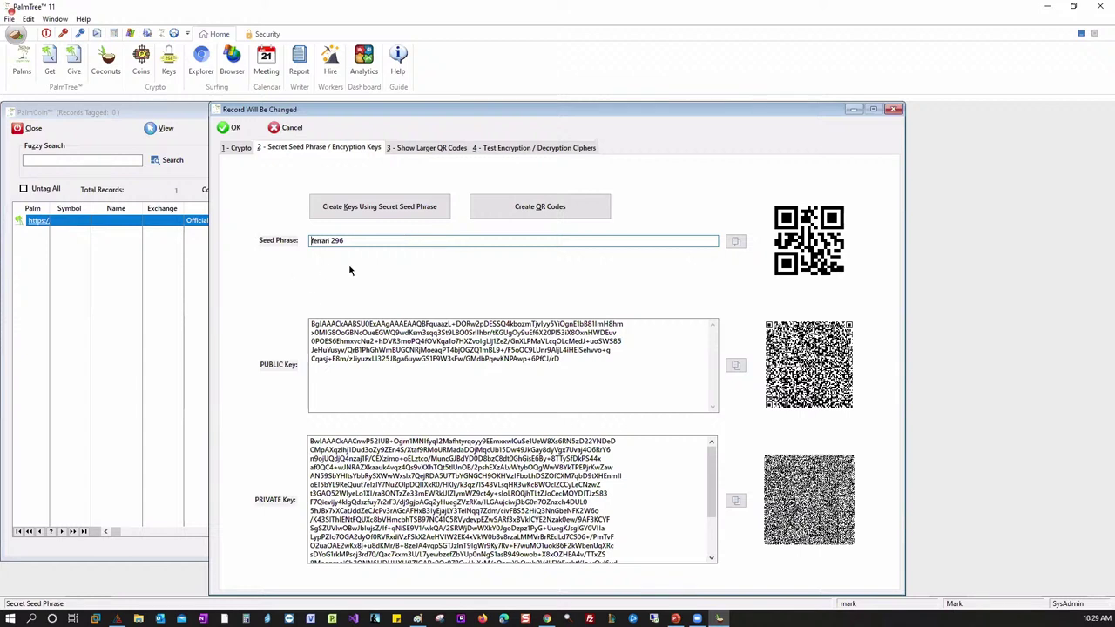
- Replace the 'Ferrari 296' seed phrase with new text, then generate keys and QR codes
drag(376, 238, 300, 247)
key(BackSpace)
key(BackSpace)
key(BackSpace)
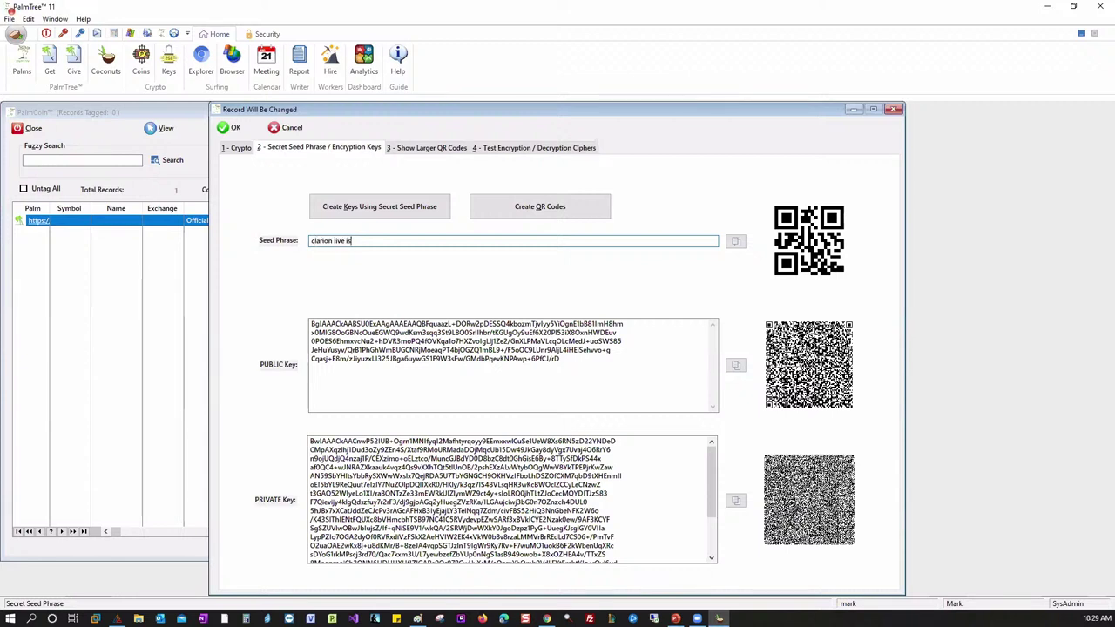
click(411, 216)
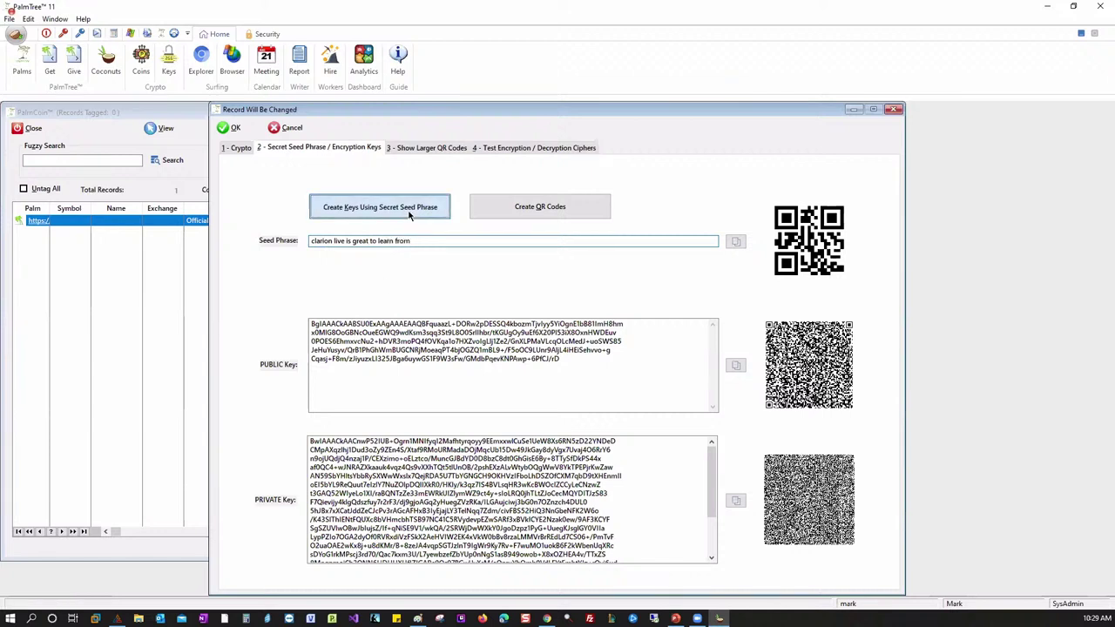
click(411, 216)
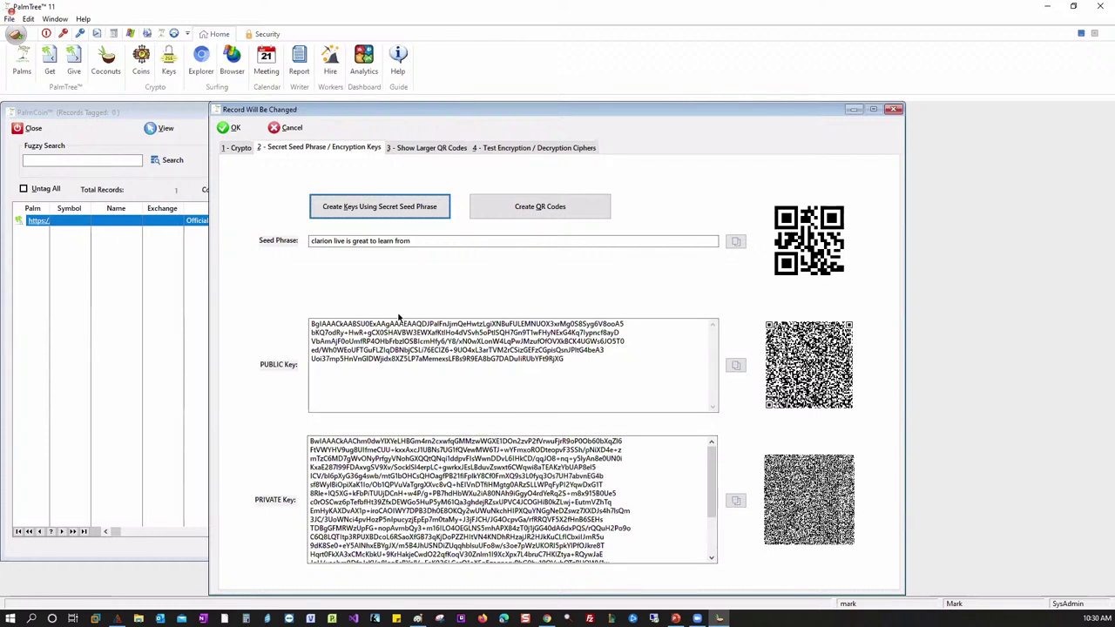
click(521, 212)
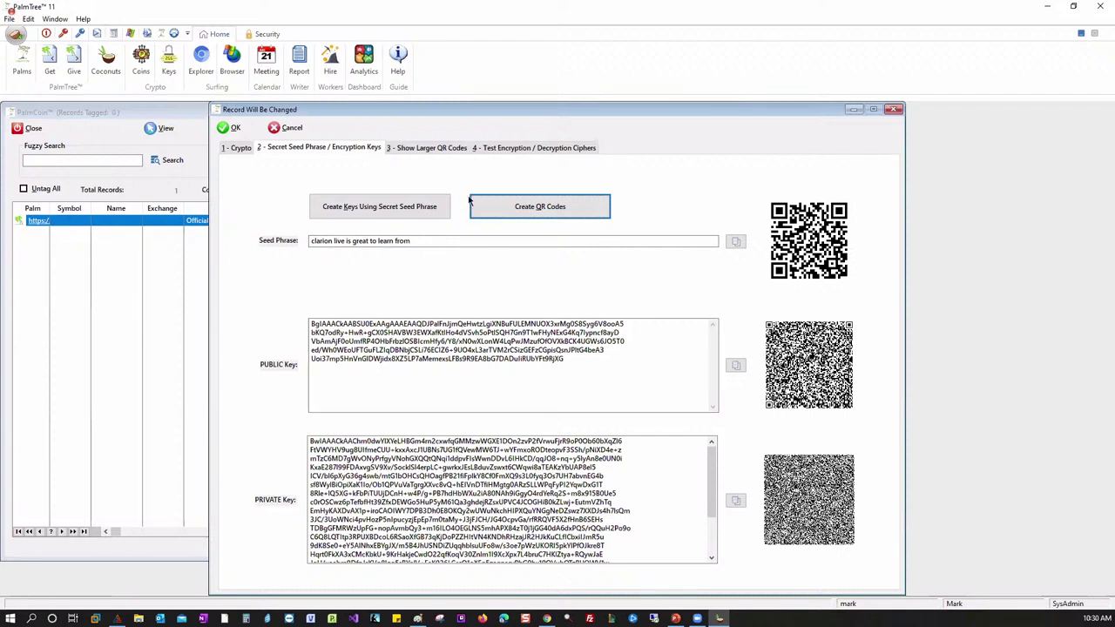
- View the enlarged QR codes for the public and private keys
click(438, 149)
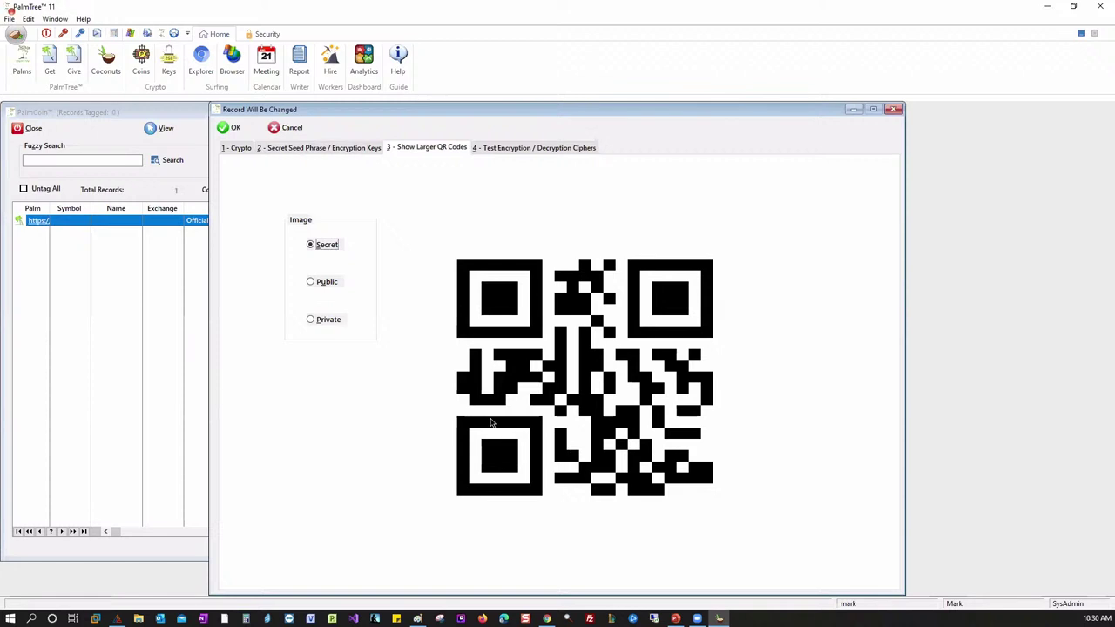
click(327, 282)
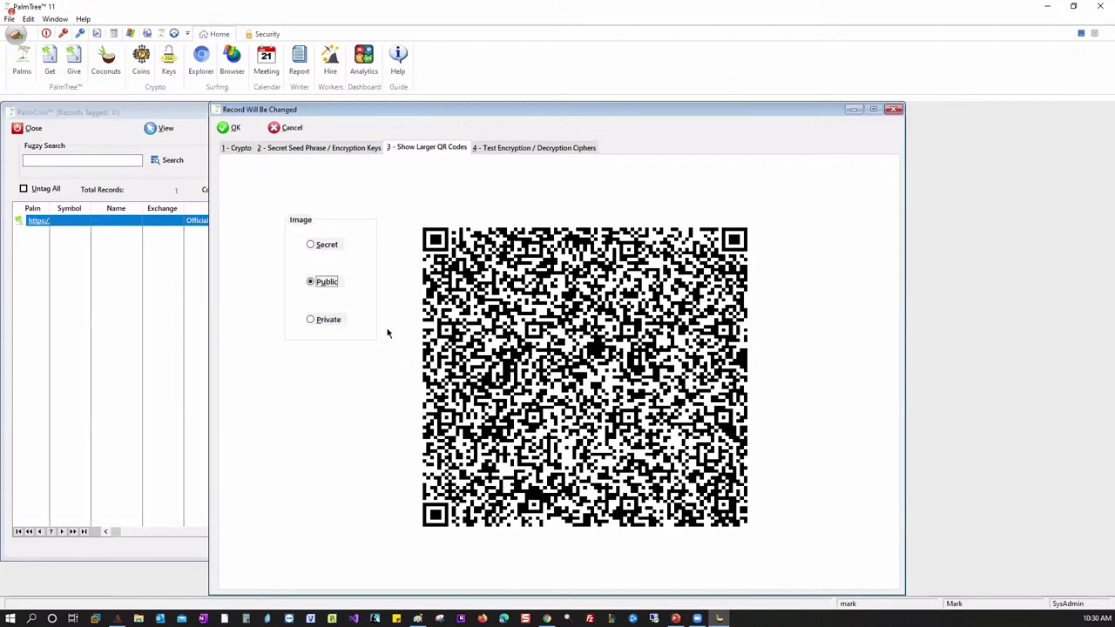
click(319, 322)
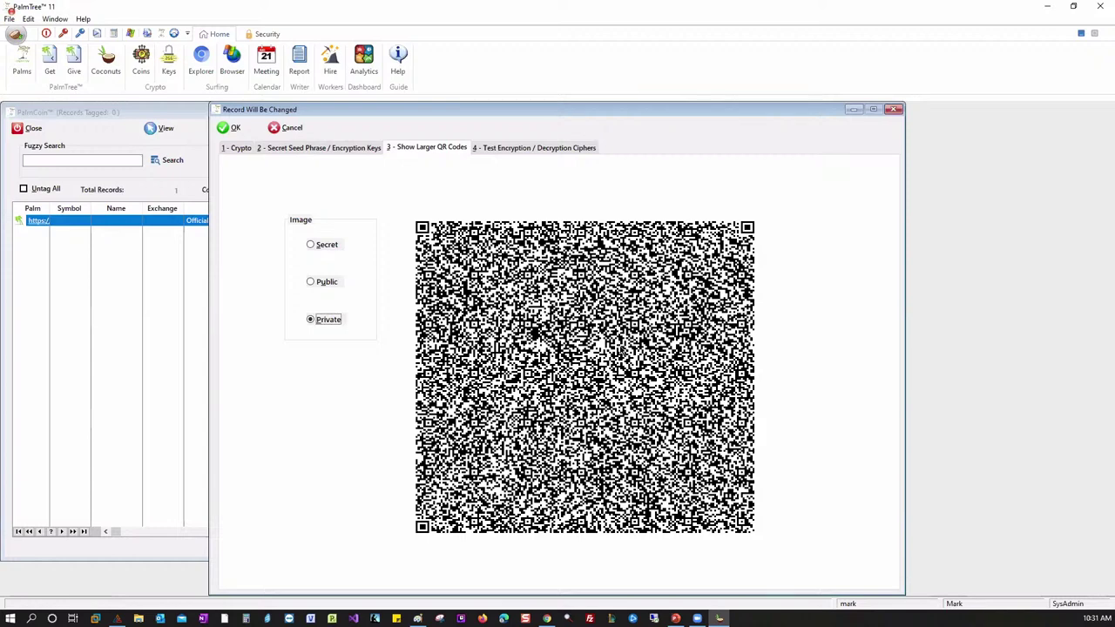
click(527, 150)
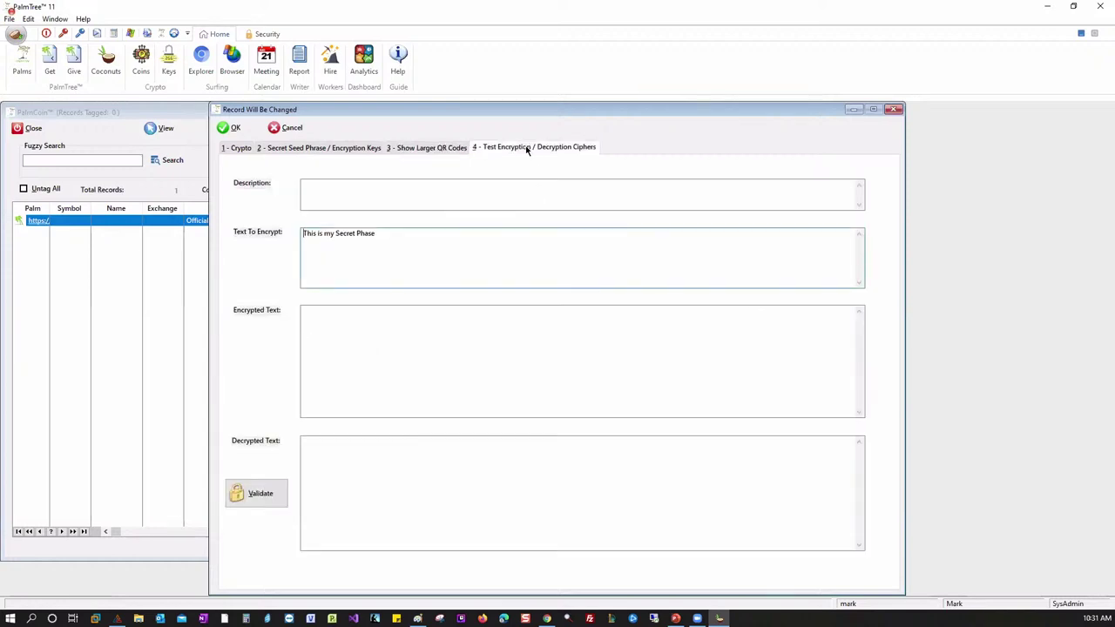
click(449, 153)
- Return to the seed phrase page and select the whole seed phrase for copying
click(363, 149)
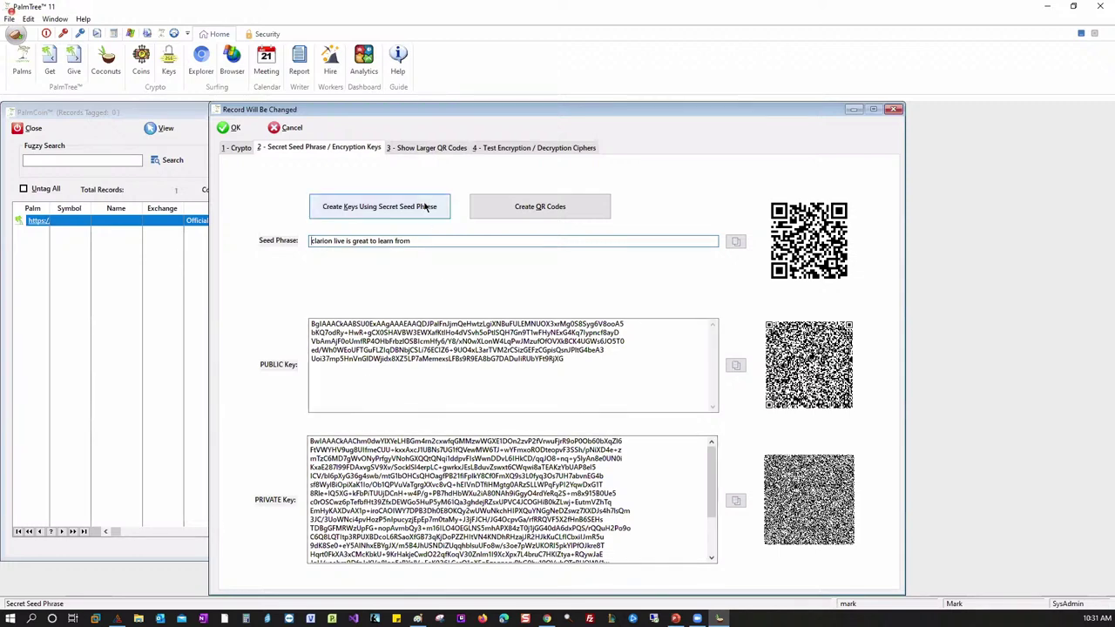
click(428, 149)
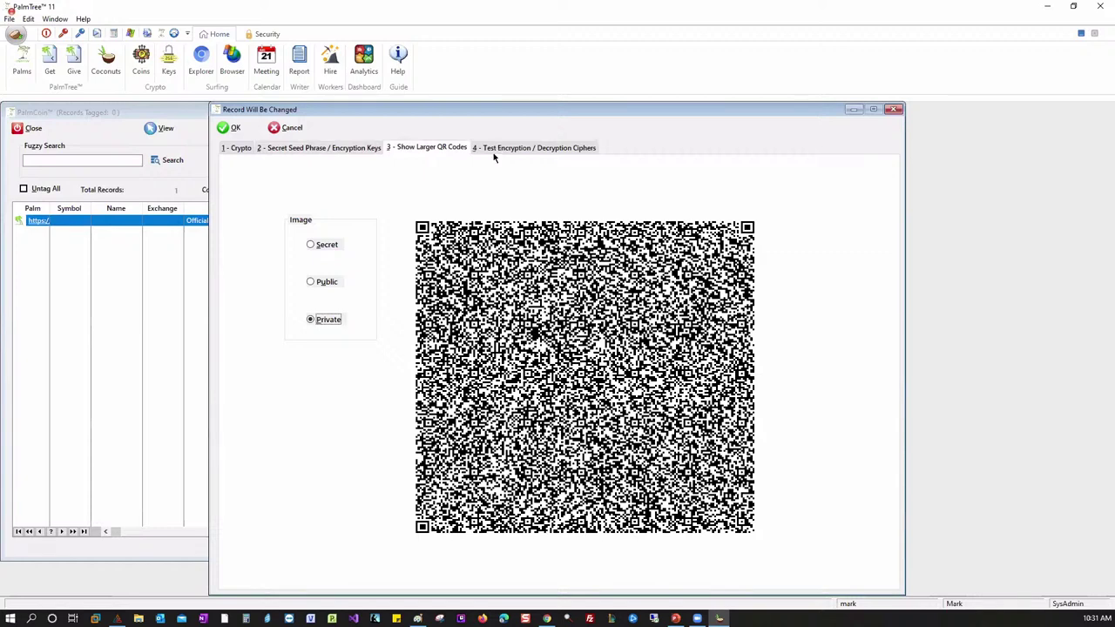
click(492, 149)
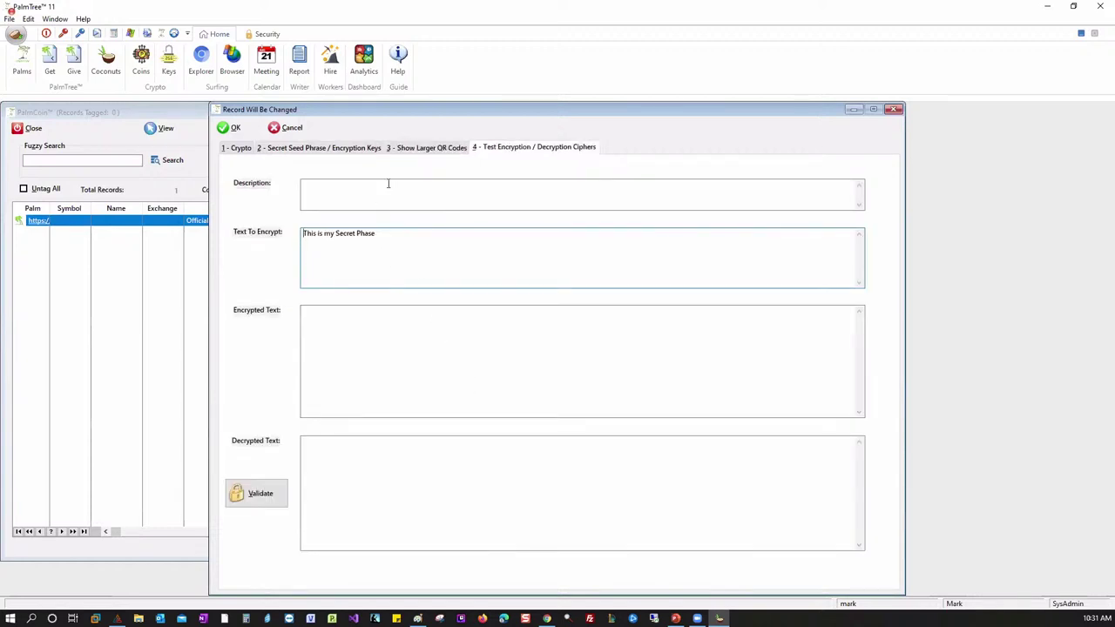
click(362, 149)
drag(419, 240, 299, 241)
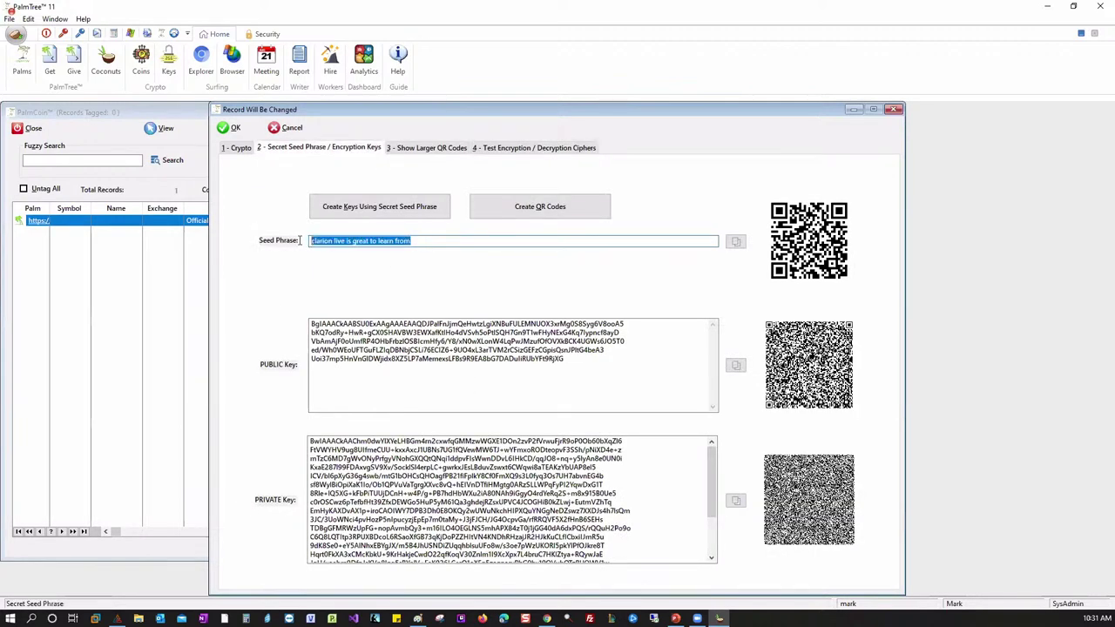
right_click(366, 241)
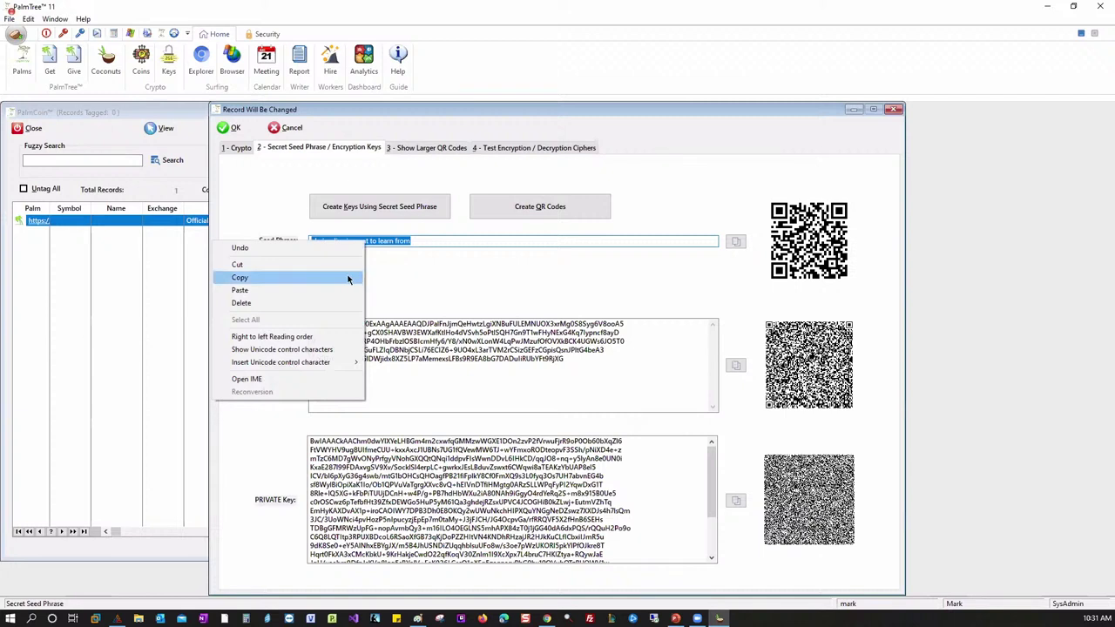
- Copy the seed phrase and paste it over the encryption test's sample text
click(349, 264)
click(520, 147)
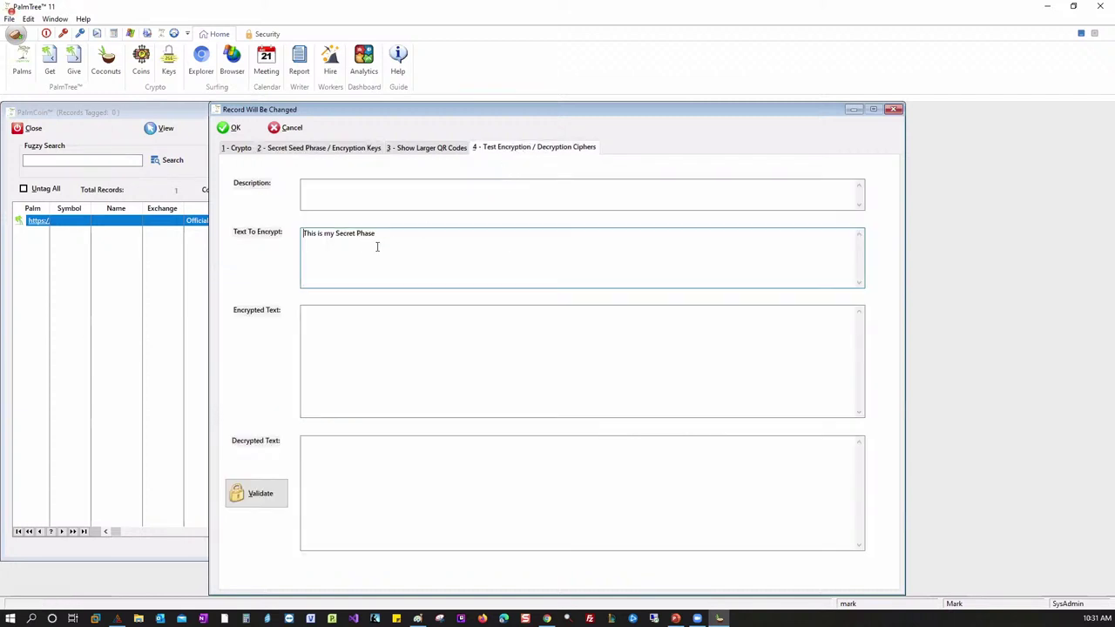
drag(380, 235, 302, 235)
right_click(325, 238)
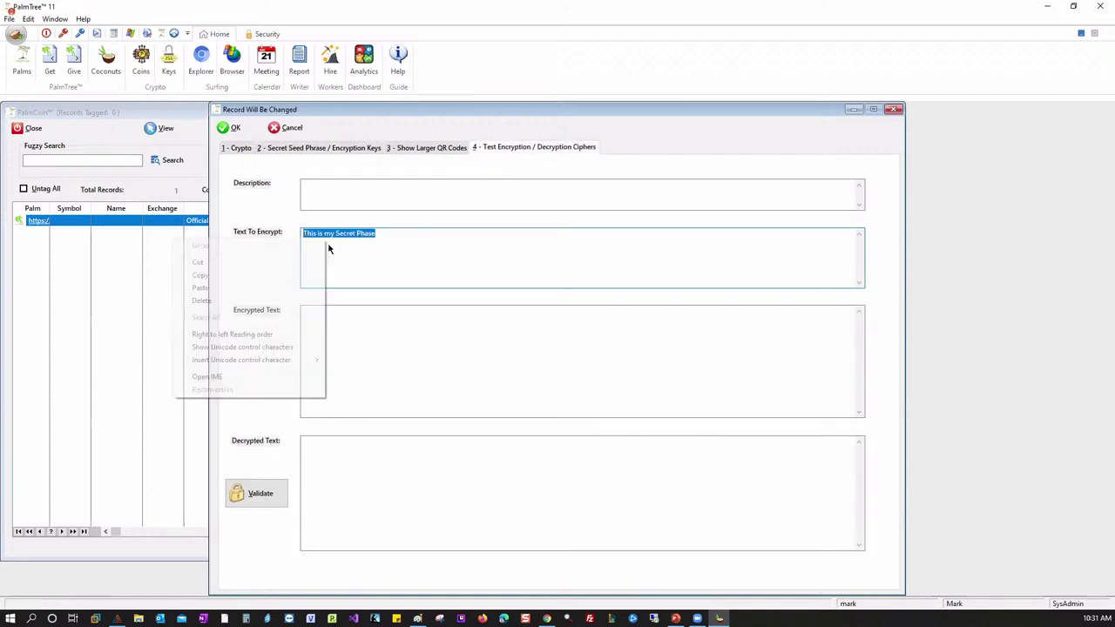
click(302, 288)
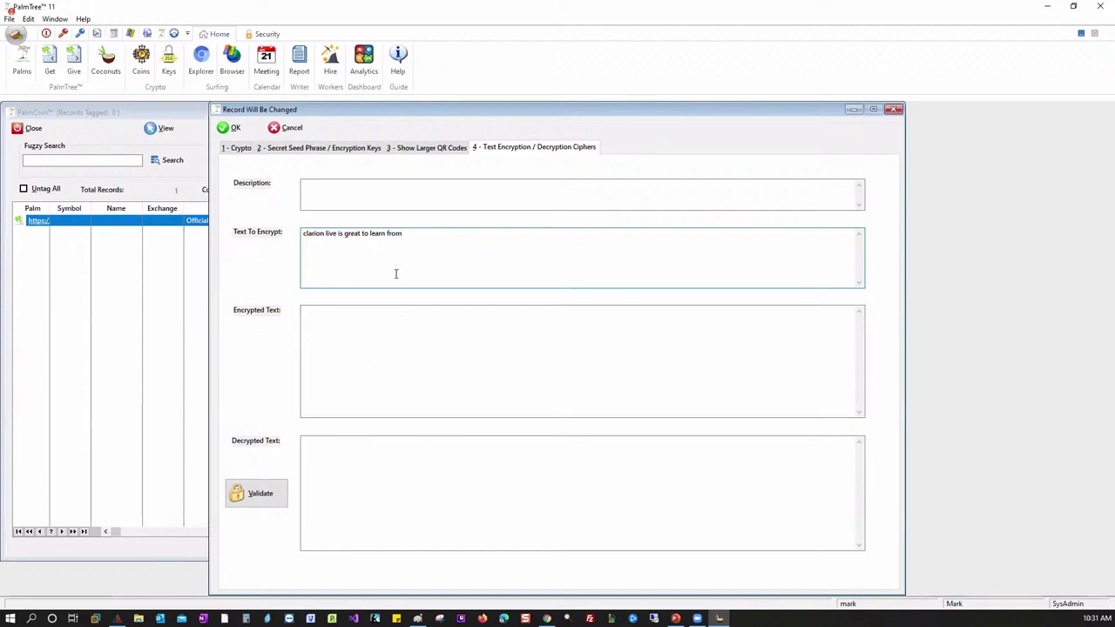
- Run Validate, dismiss the Bad Data error, and abort the failed decryption
click(264, 507)
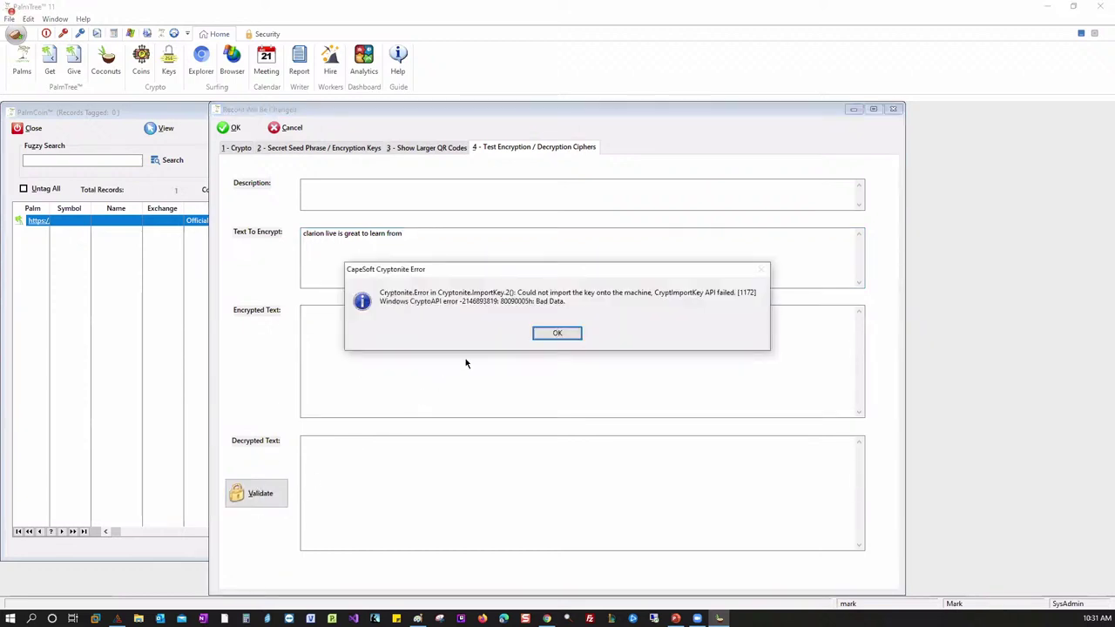
click(557, 335)
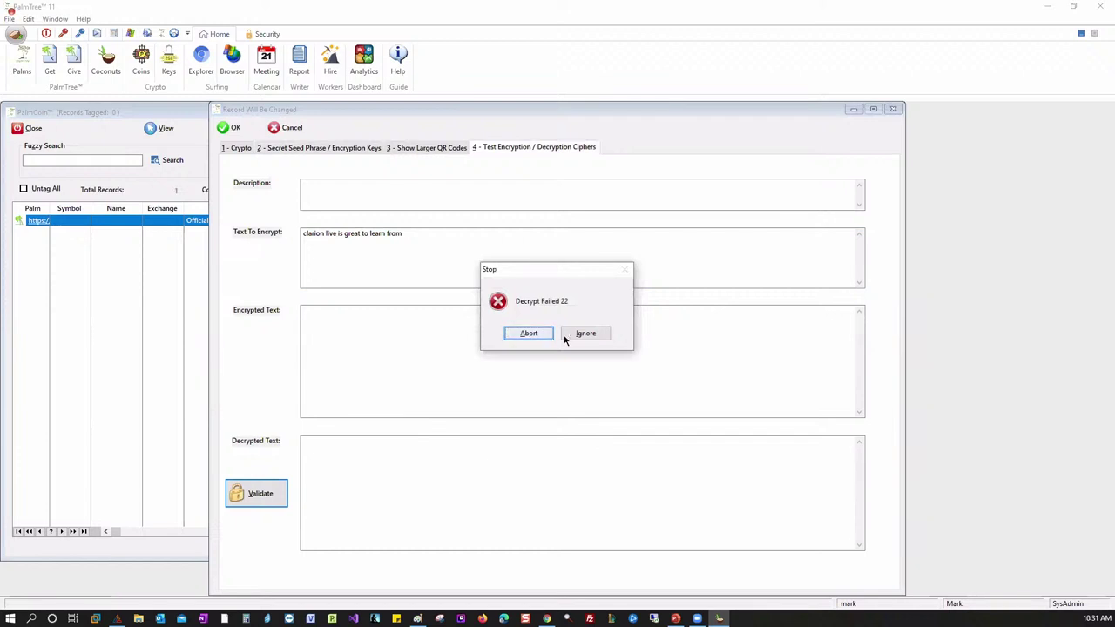
click(540, 334)
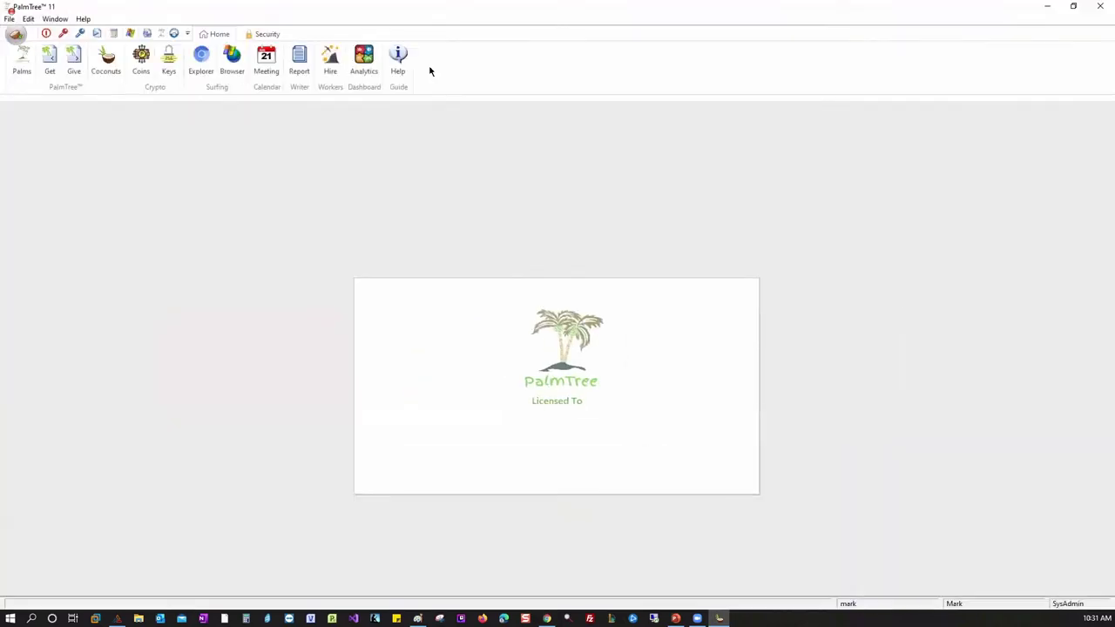
- Reopen the Ferrari coin record on its encryption test page
click(141, 63)
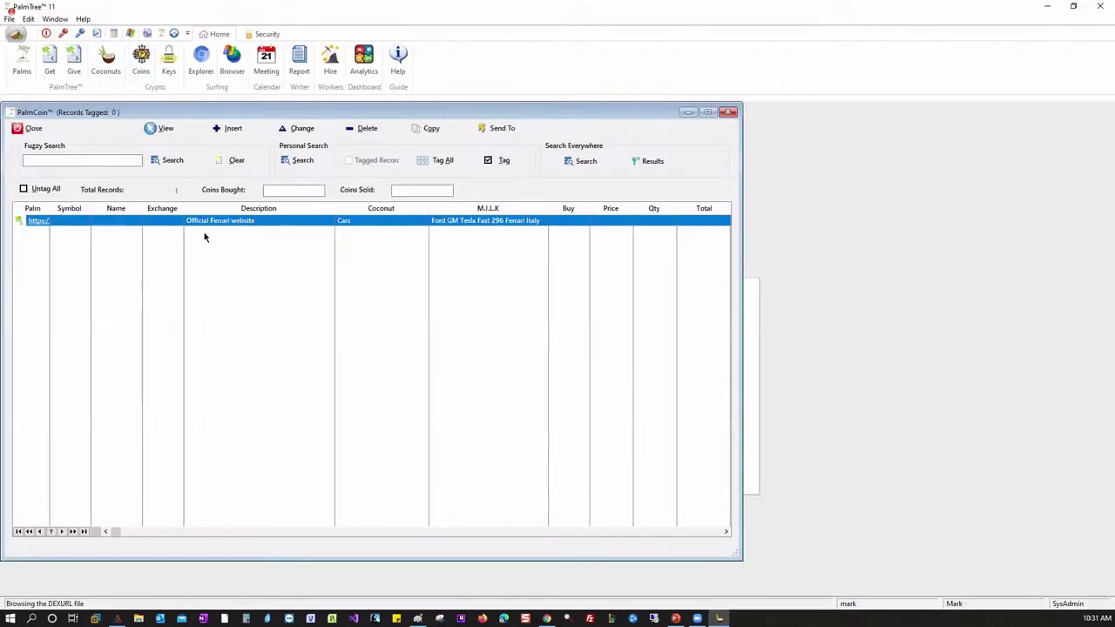
double_click(215, 223)
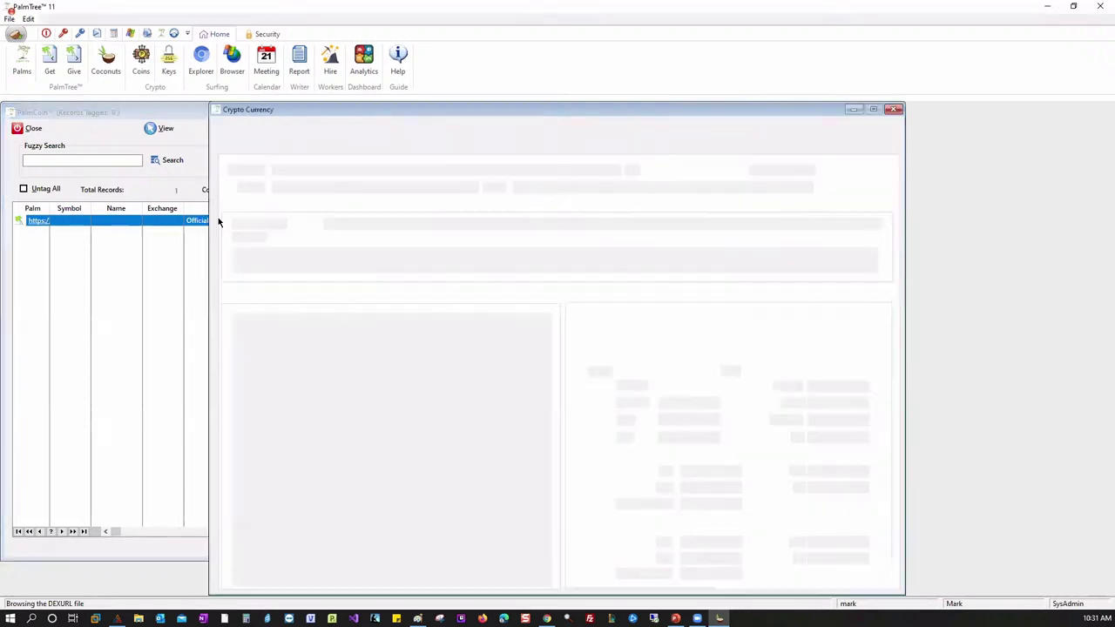
click(501, 147)
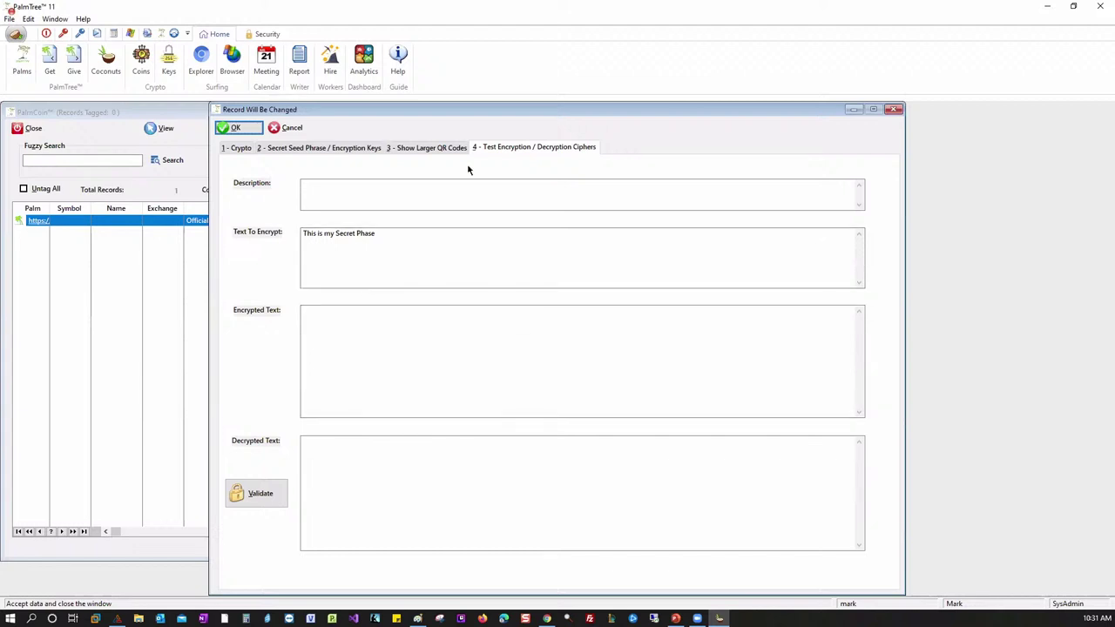
drag(492, 116, 457, 112)
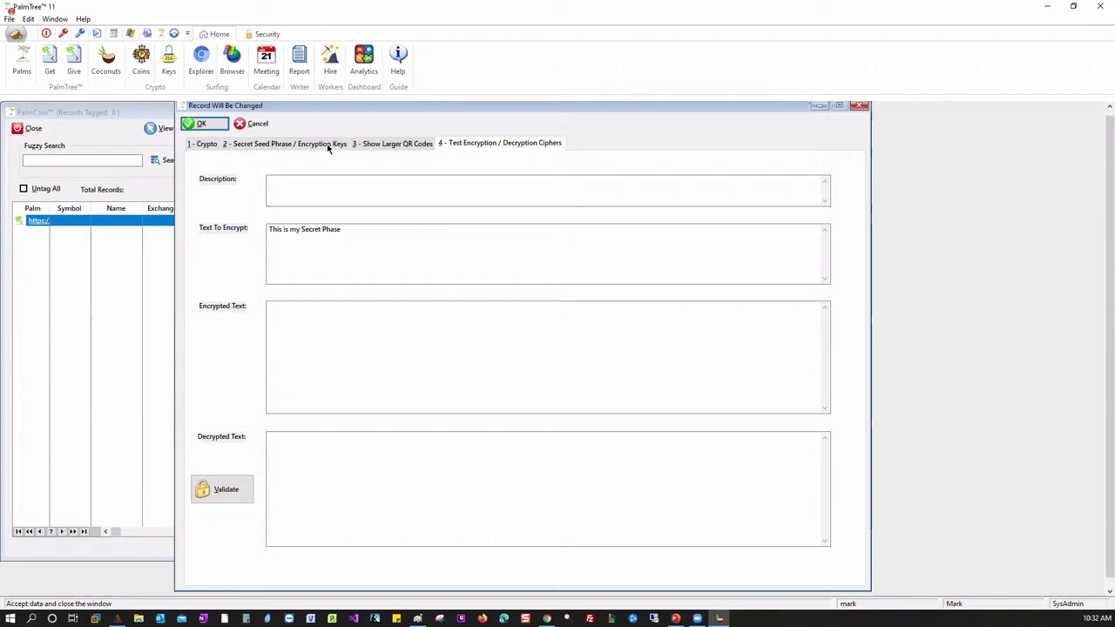
click(285, 143)
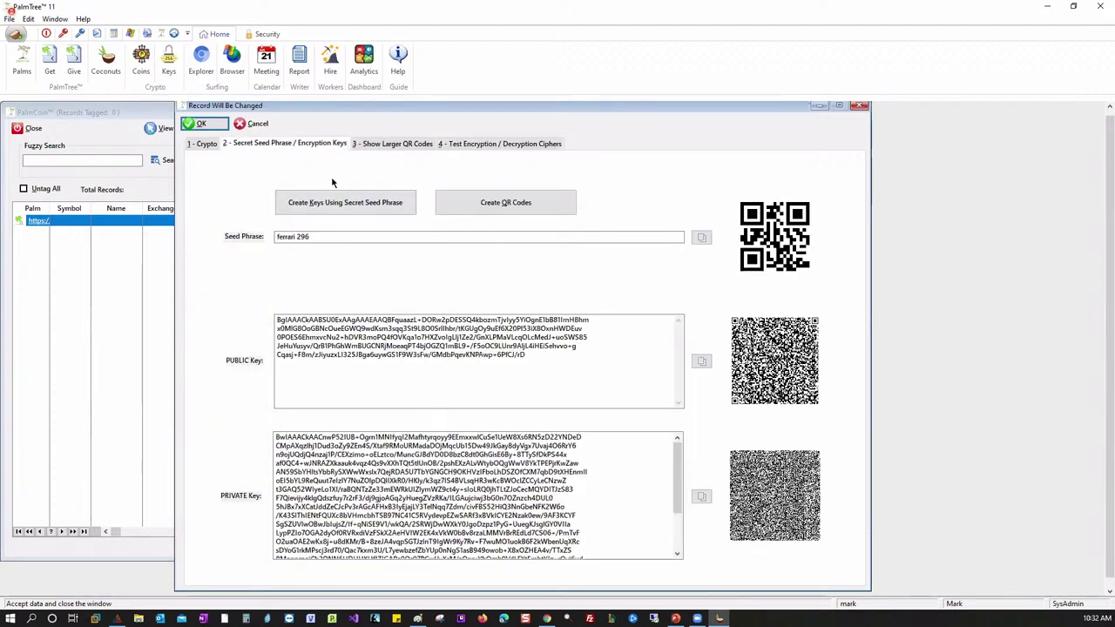
click(471, 144)
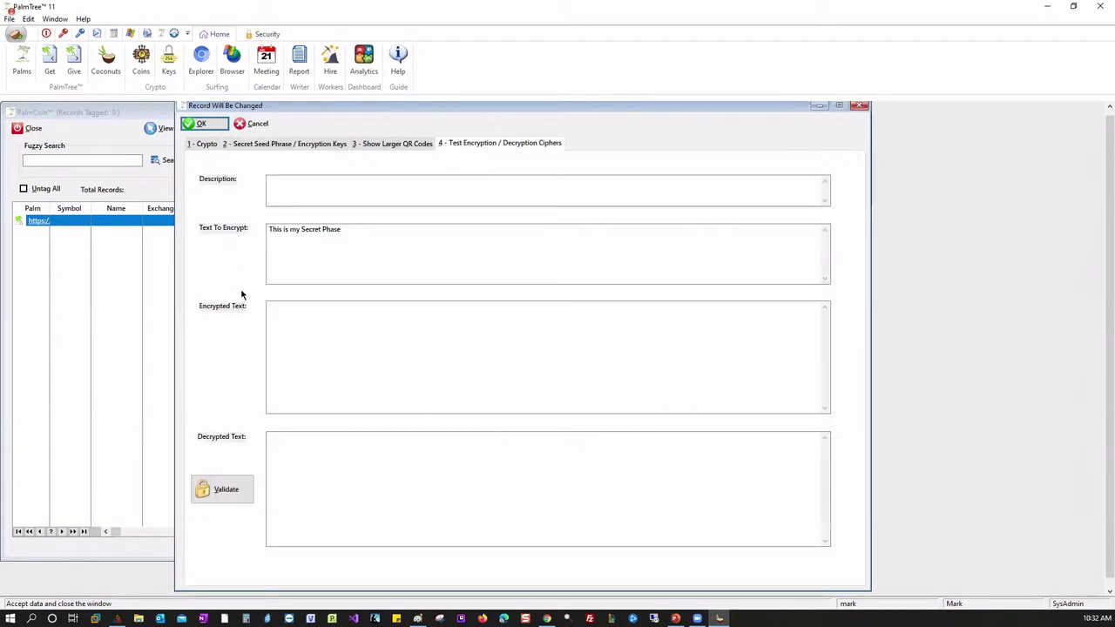
- Validate that 'This is my Secret Phase' decrypts correctly, then view QR codes and keys
click(237, 484)
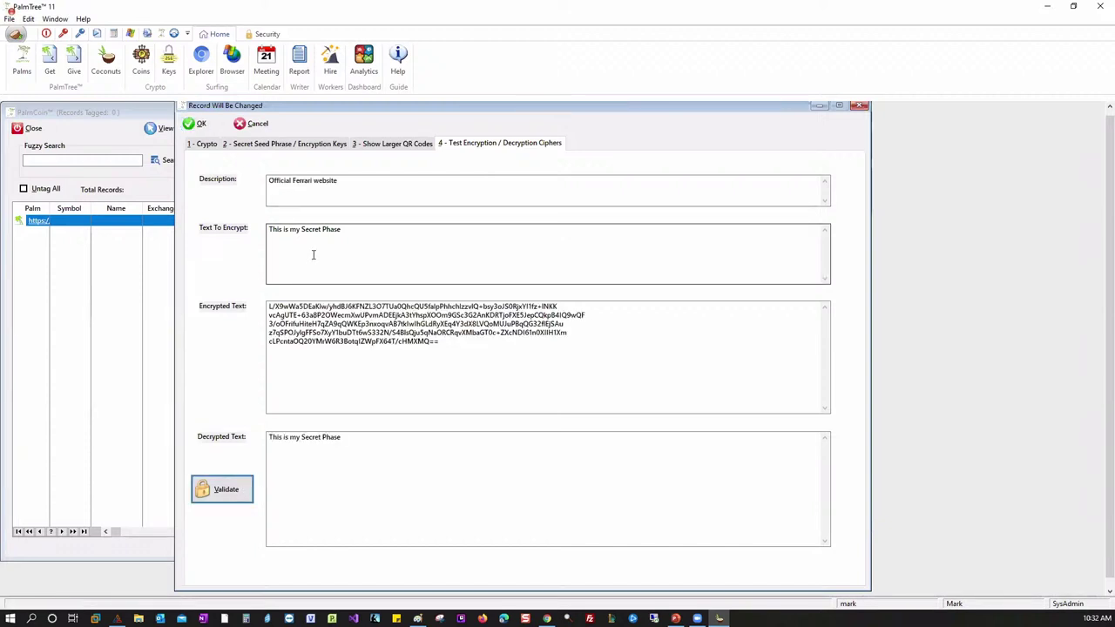
click(395, 145)
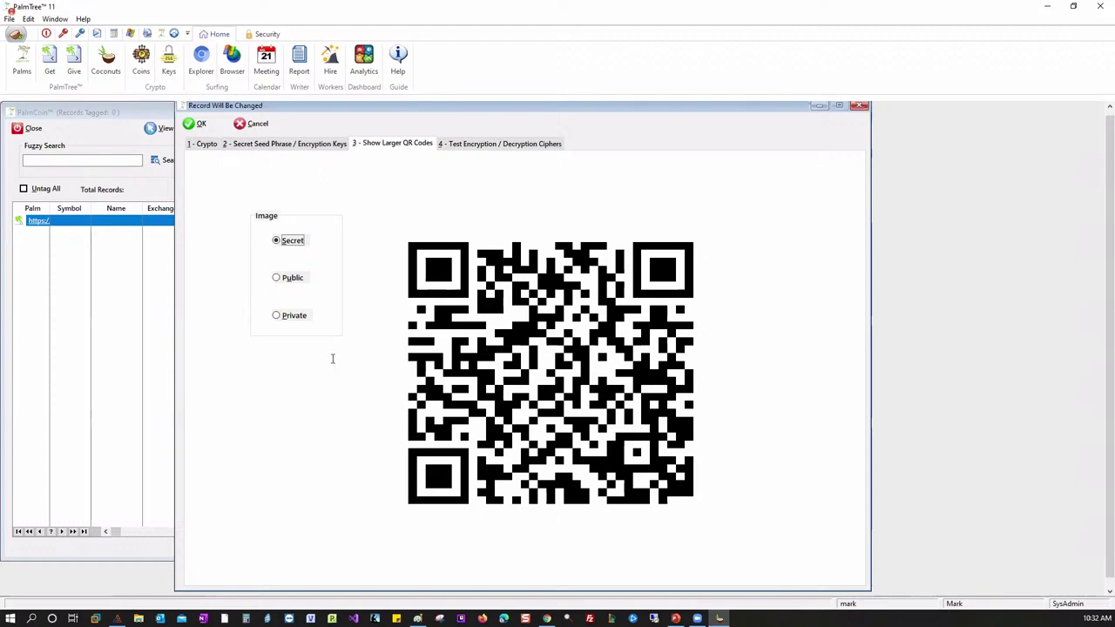
key(ctrl+shift+Tab)
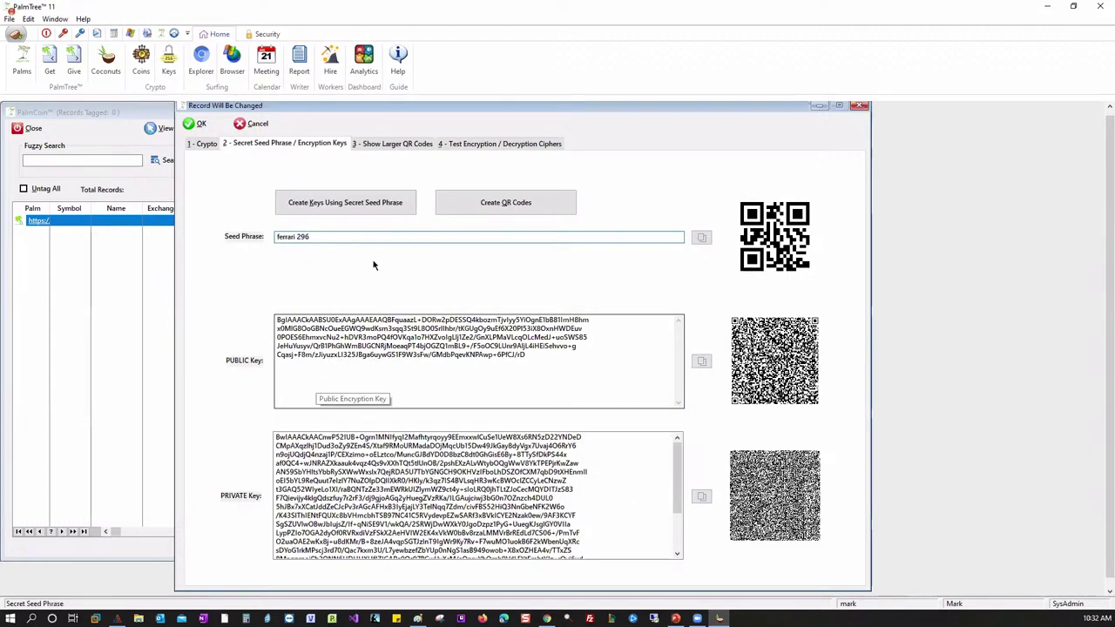
- Step through test results, QR codes and keys pages, ending on the 1 - Crypto details
click(503, 143)
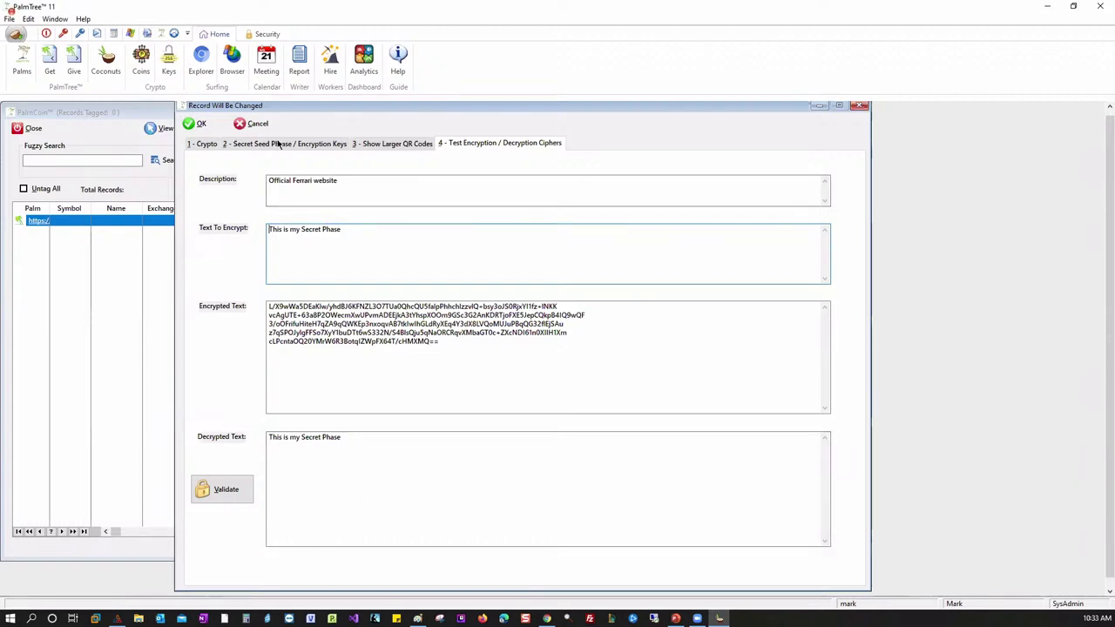
click(368, 146)
click(308, 146)
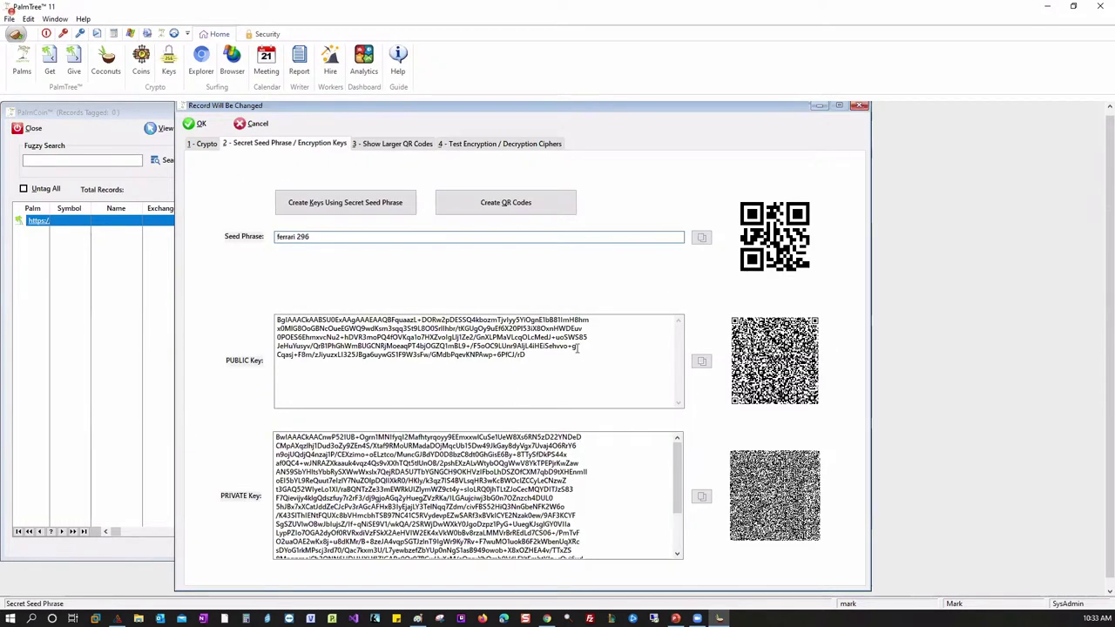
click(208, 146)
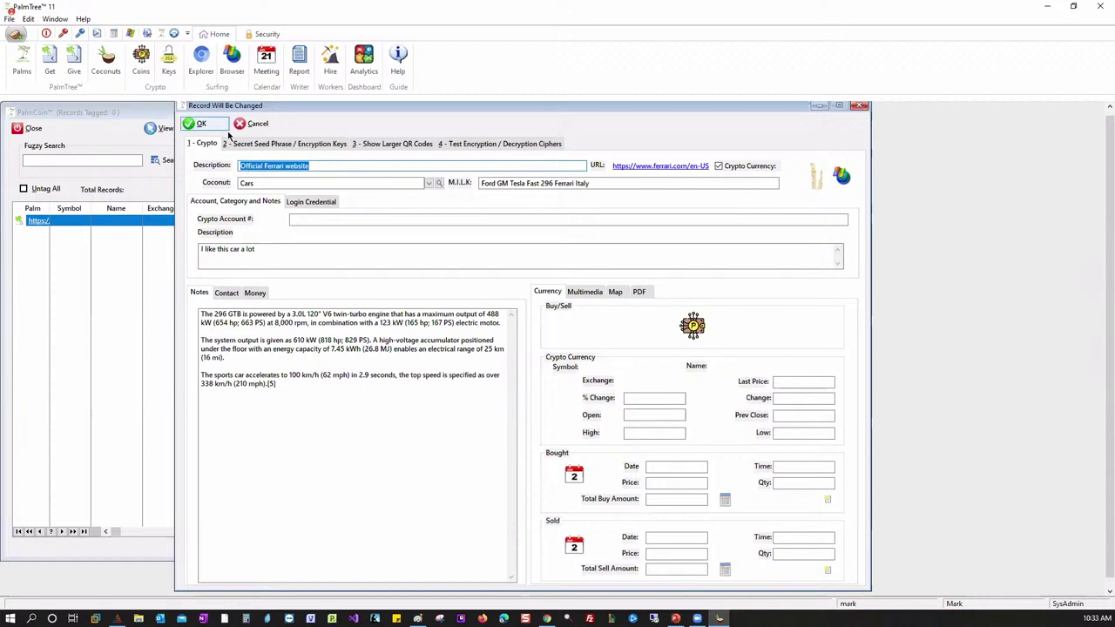
- Save the Ferrari coin record, close the PalmCoin list, and open the KeyMaster records
click(195, 124)
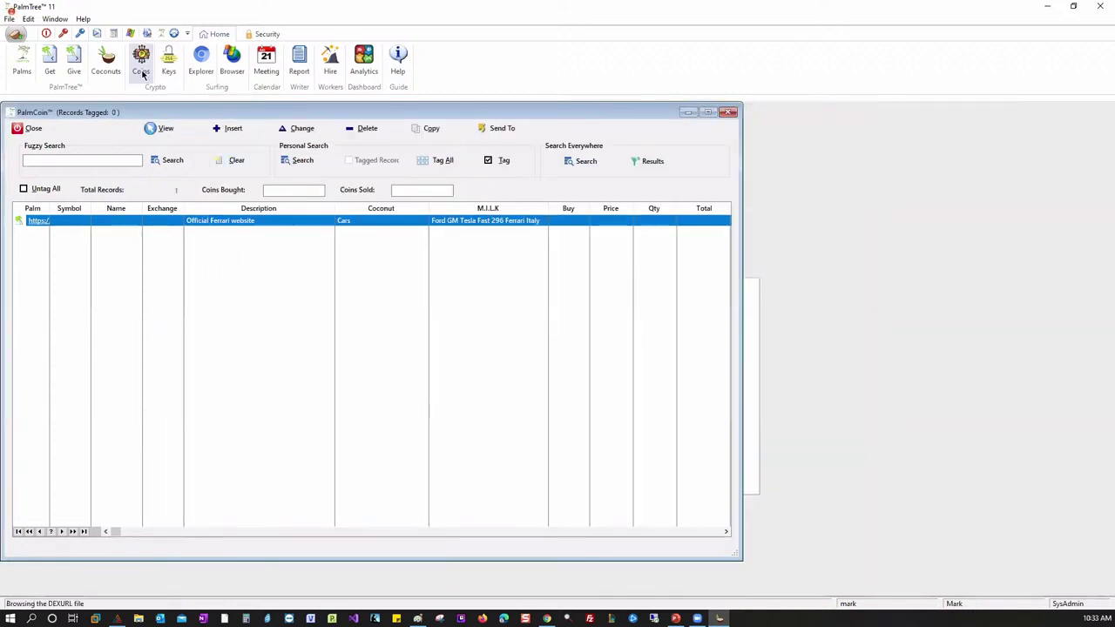
click(28, 128)
click(171, 70)
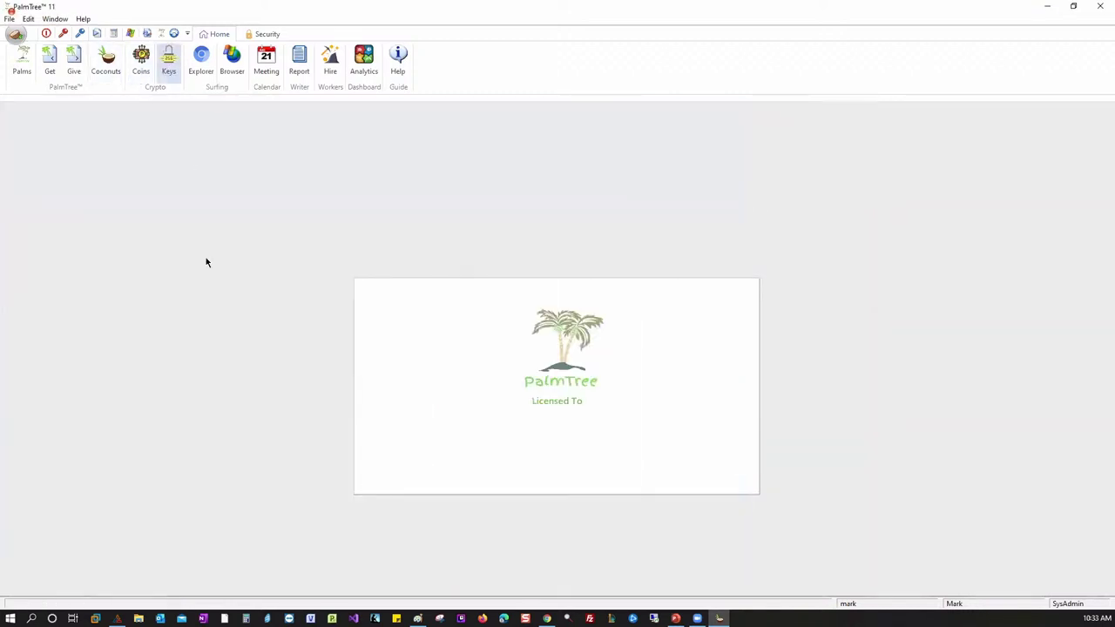
- Review the ferrari 296 record's login credentials, QR codes and encryption test, then close it
double_click(221, 228)
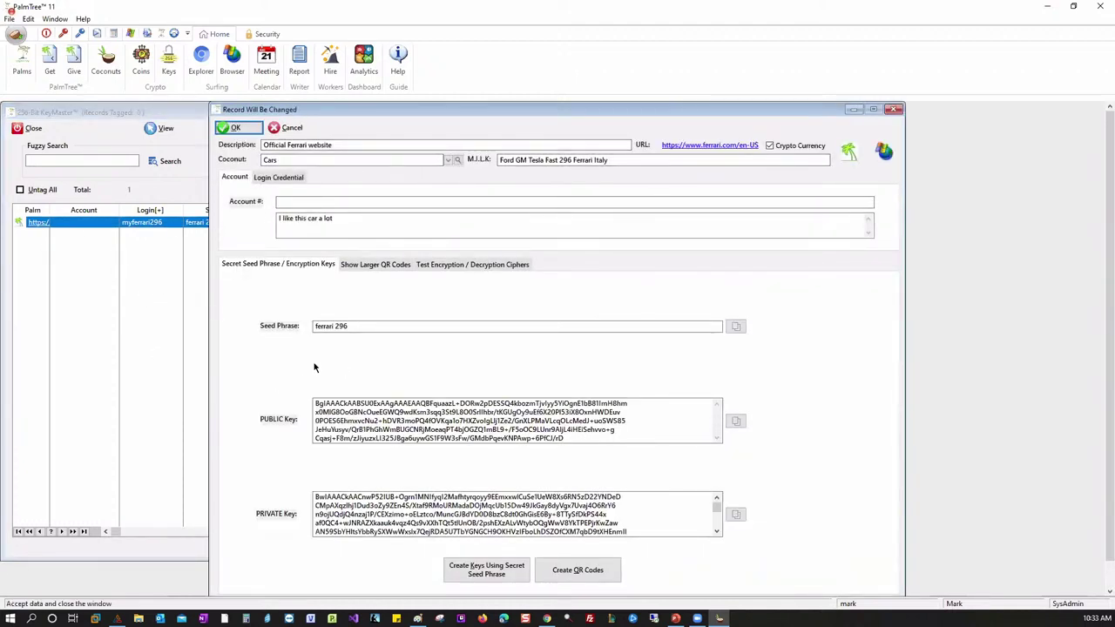
click(277, 178)
click(236, 178)
click(287, 179)
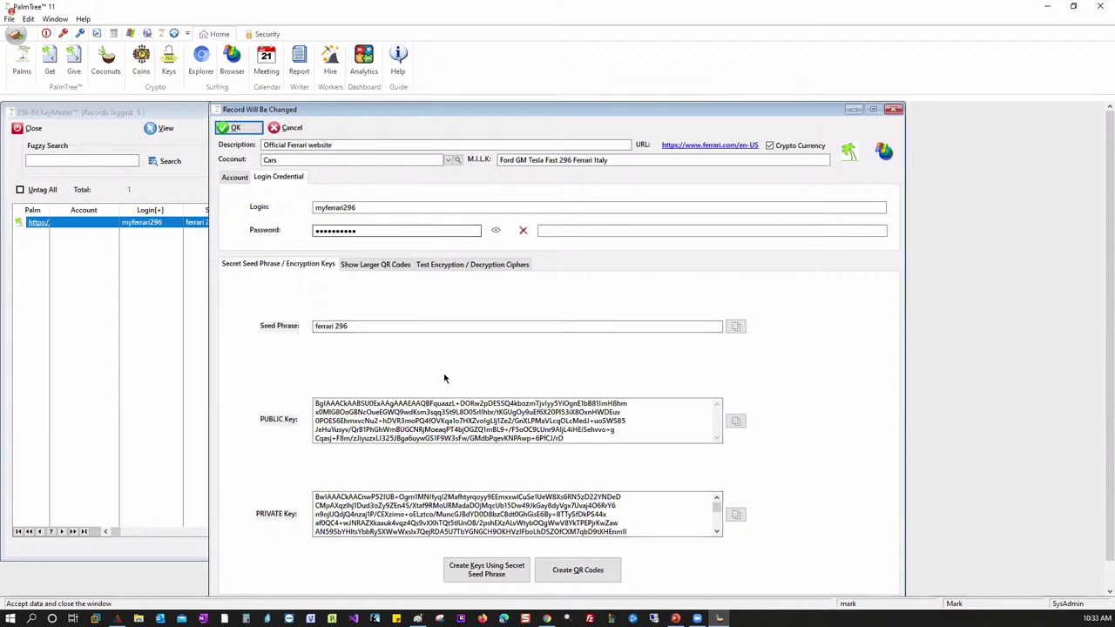
click(406, 266)
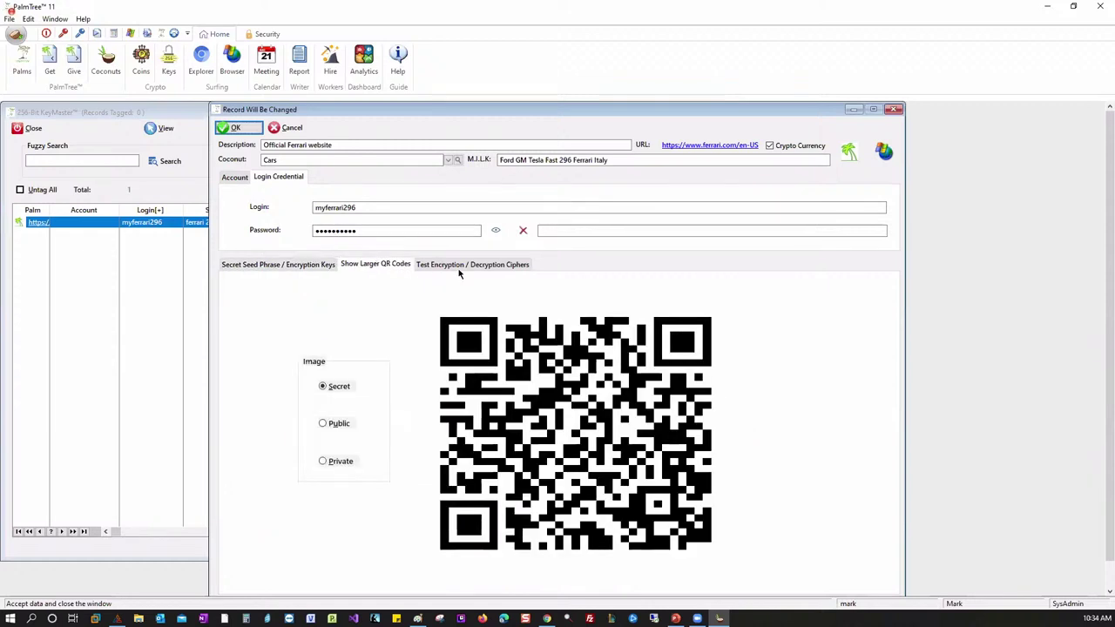
click(488, 265)
key(Escape)
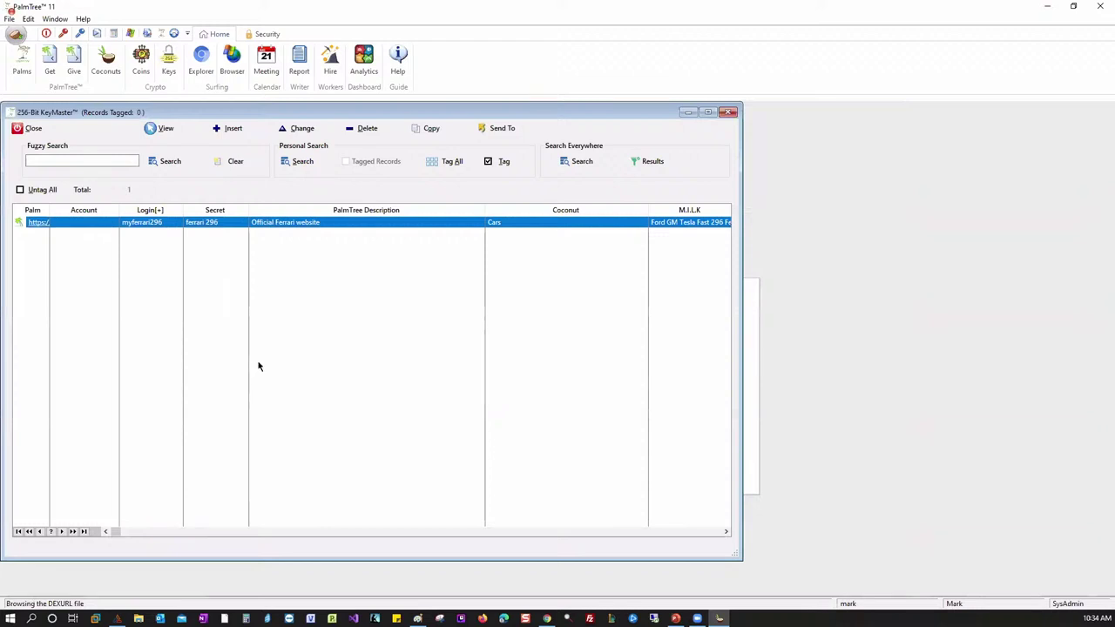
- Close the KeyMaster list and browser, then play the 'Begin the Preview' slide full screen
click(730, 113)
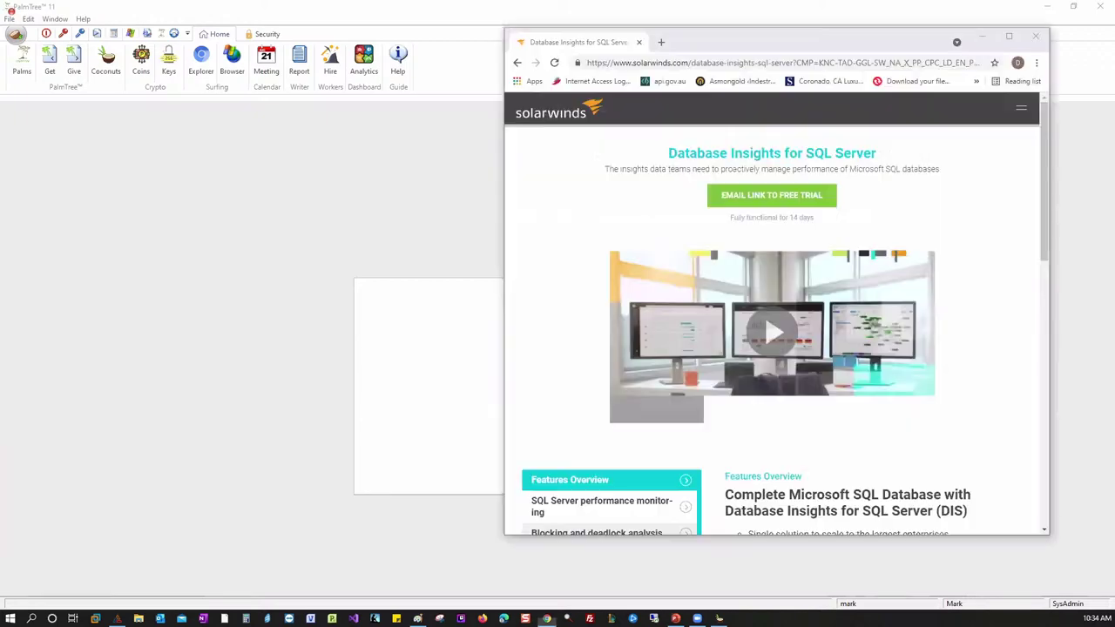
click(1037, 37)
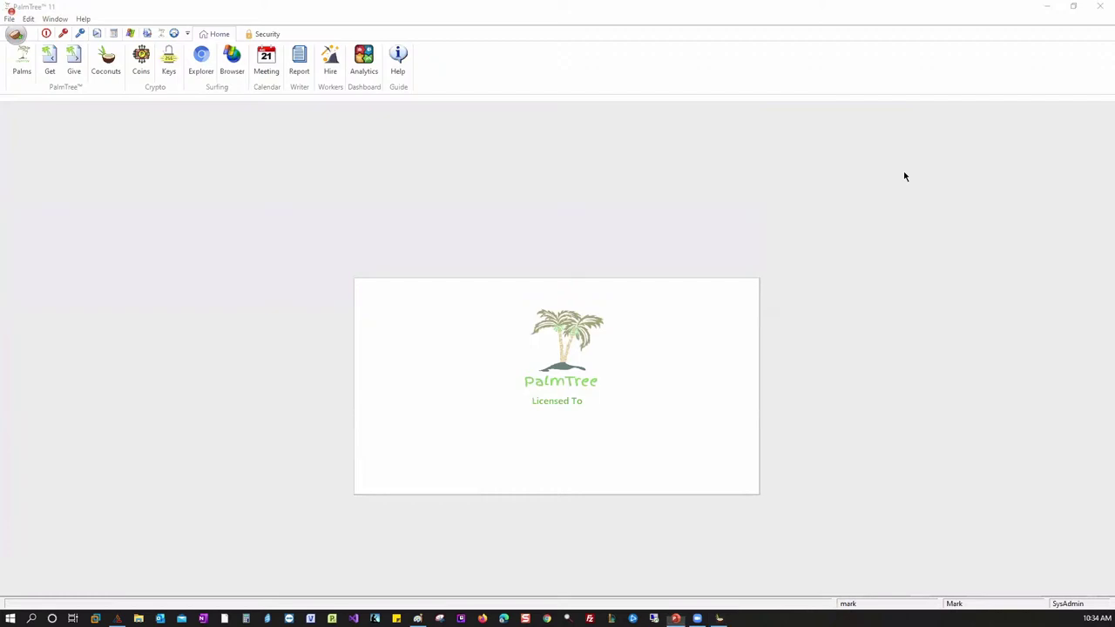
key(alt+Tab)
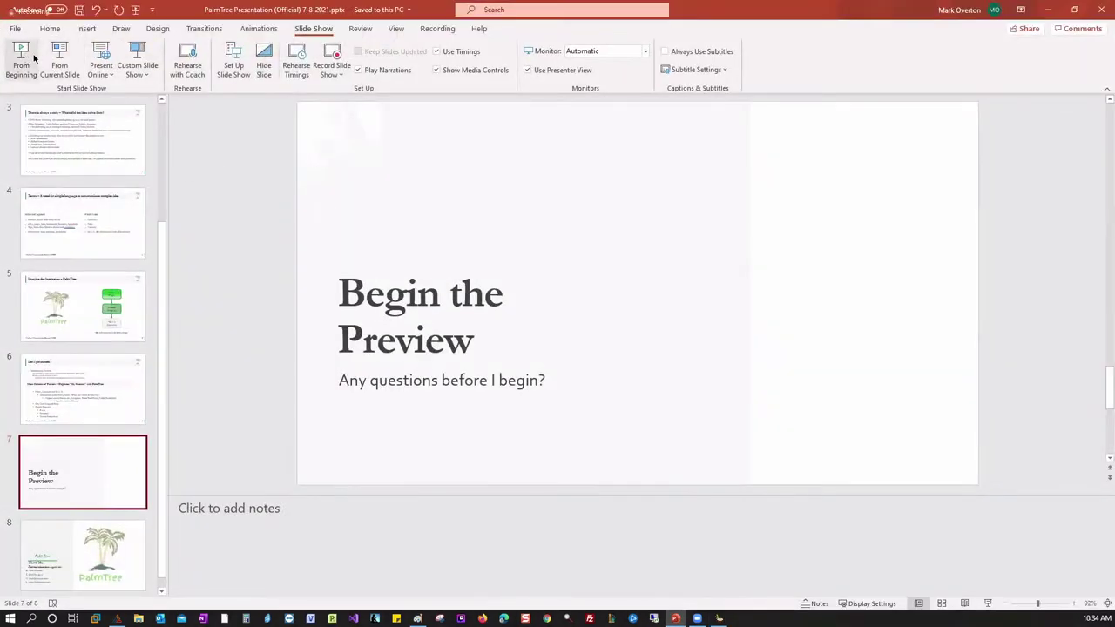
click(59, 59)
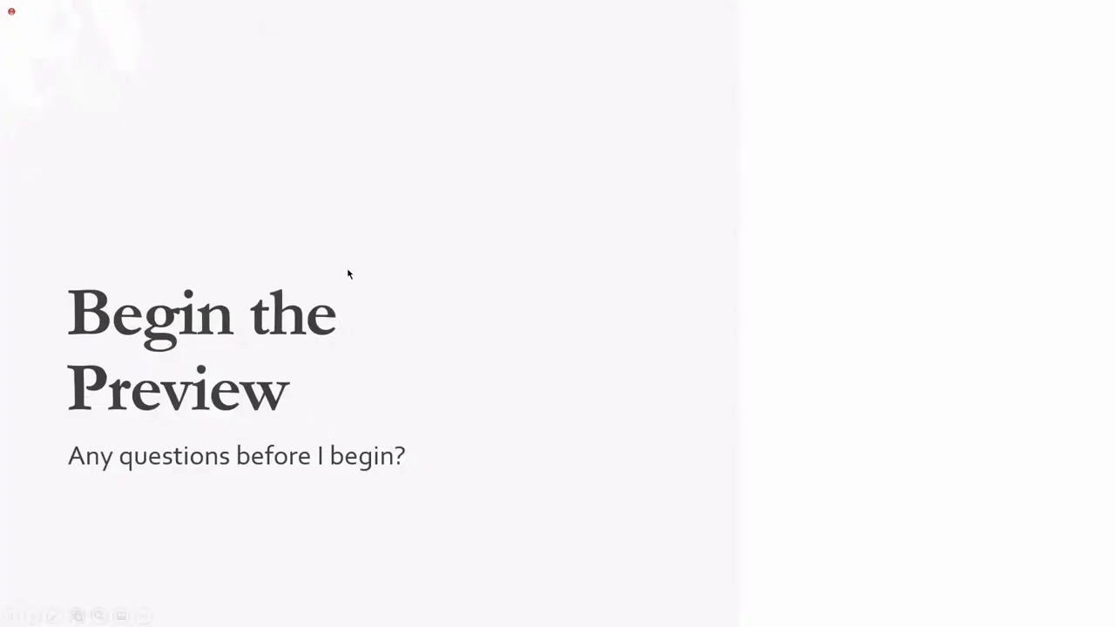